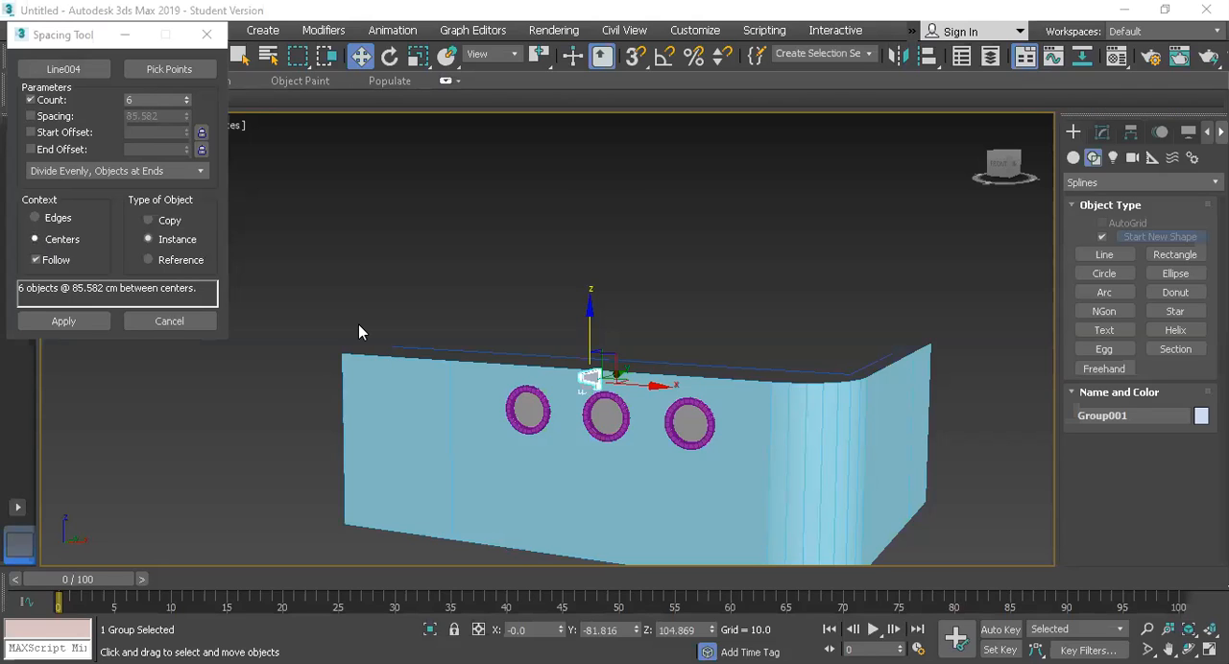
Step: Distribute six instances of the bracket group evenly along the blue path line above the wall with the Spacing Tool, using Centers and Follow
click(168, 321)
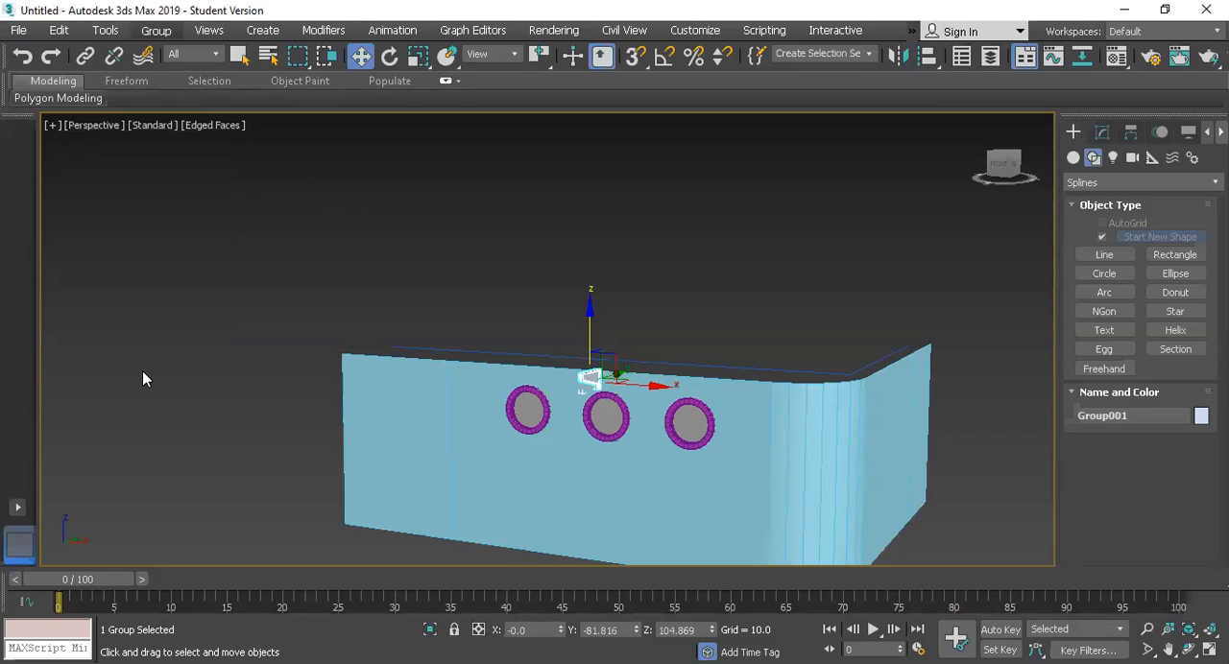
key(alt+t)
mouse_move(149, 398)
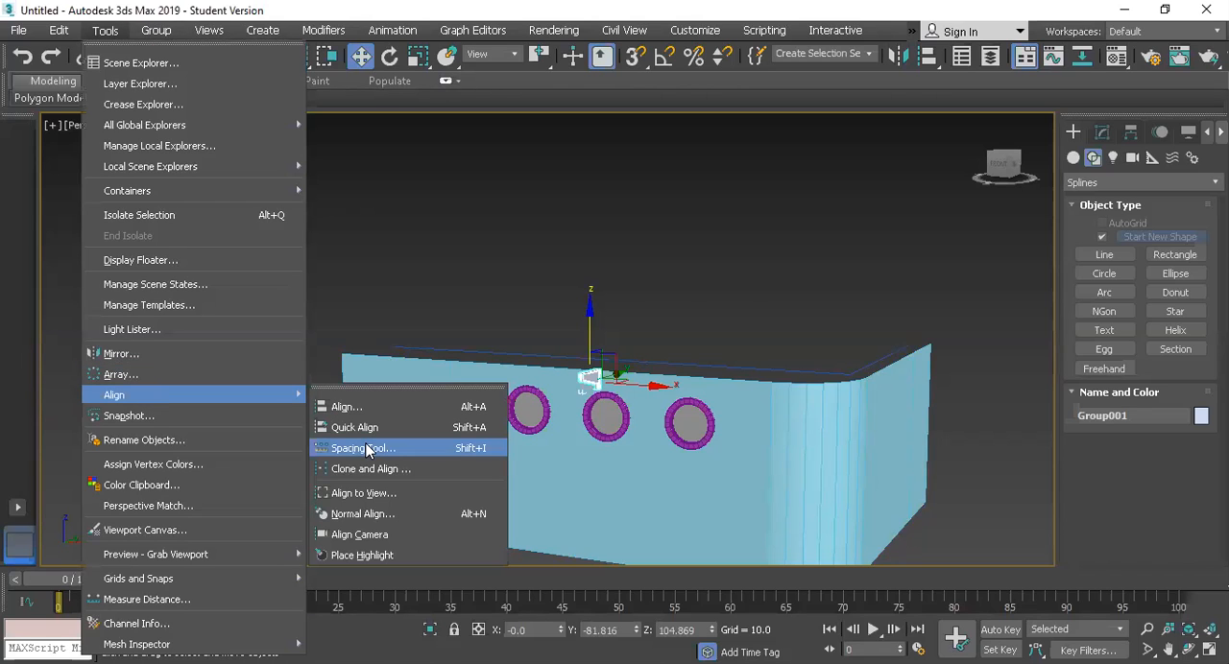
key(Return)
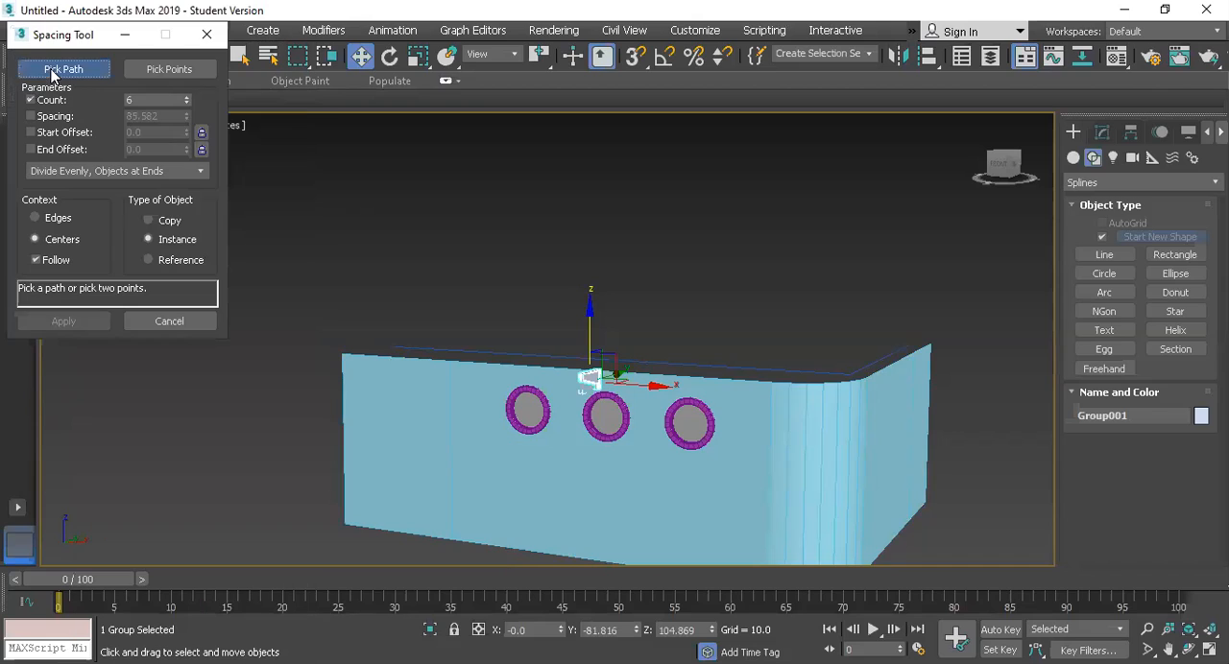
click(411, 348)
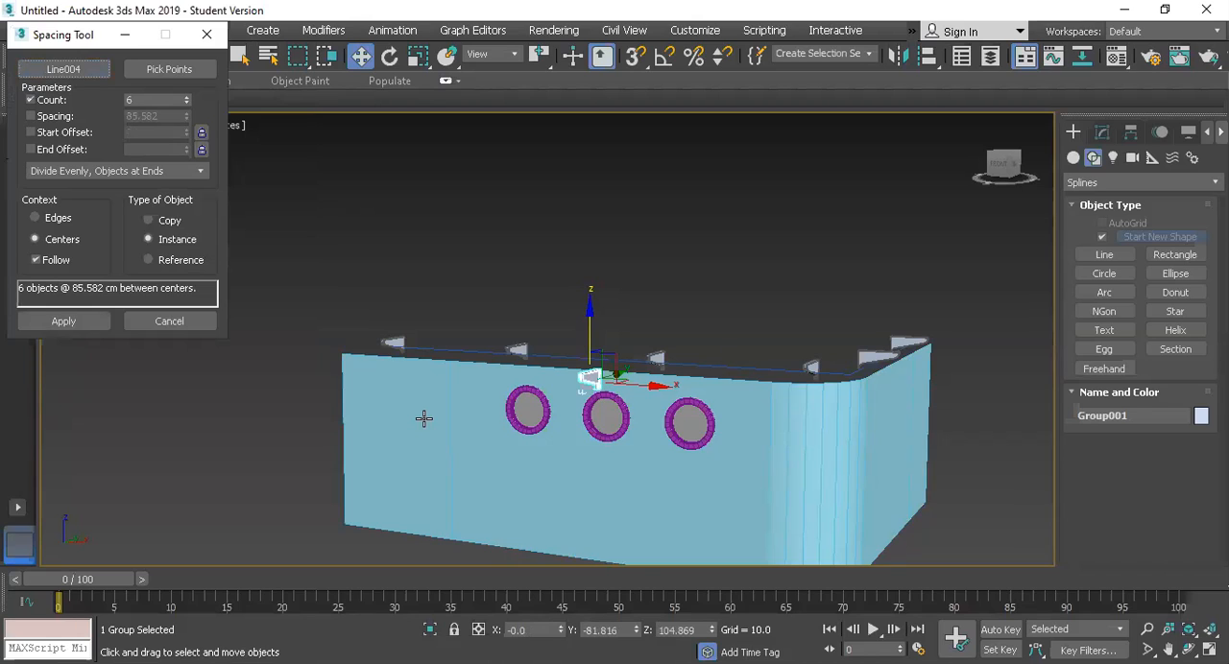
click(38, 266)
click(38, 263)
click(53, 323)
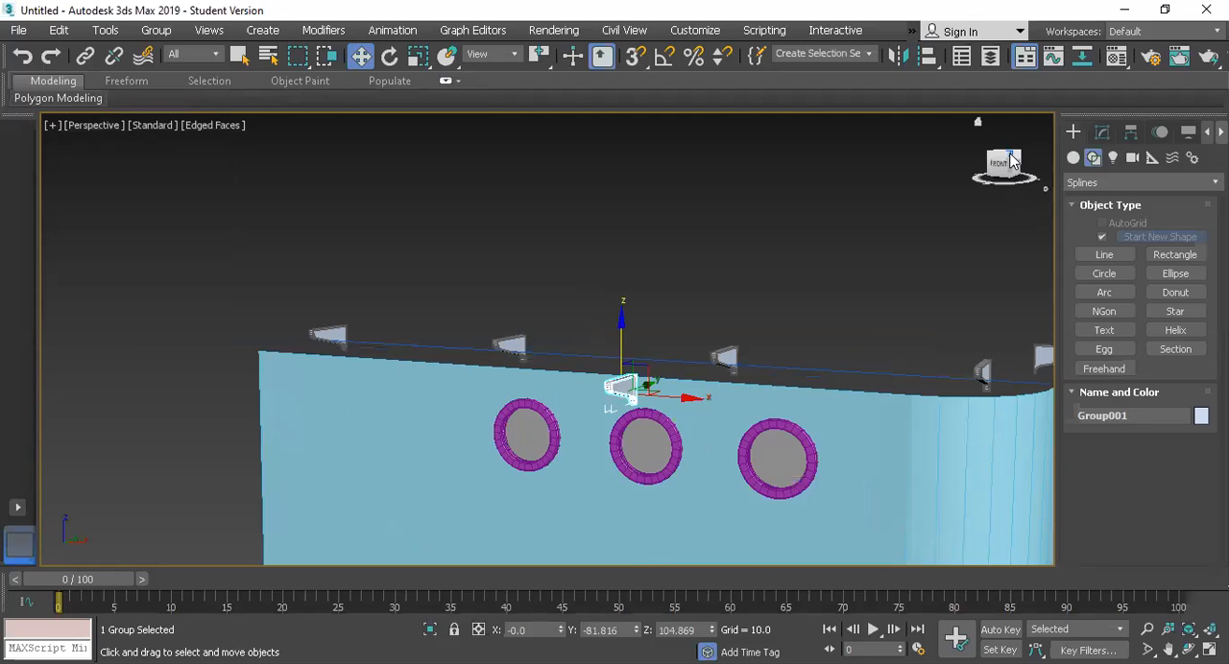
Step: Move the original bracket group away from the front of the wall along Y to about -250
drag(1001, 163, 912, 257)
drag(678, 386, 666, 388)
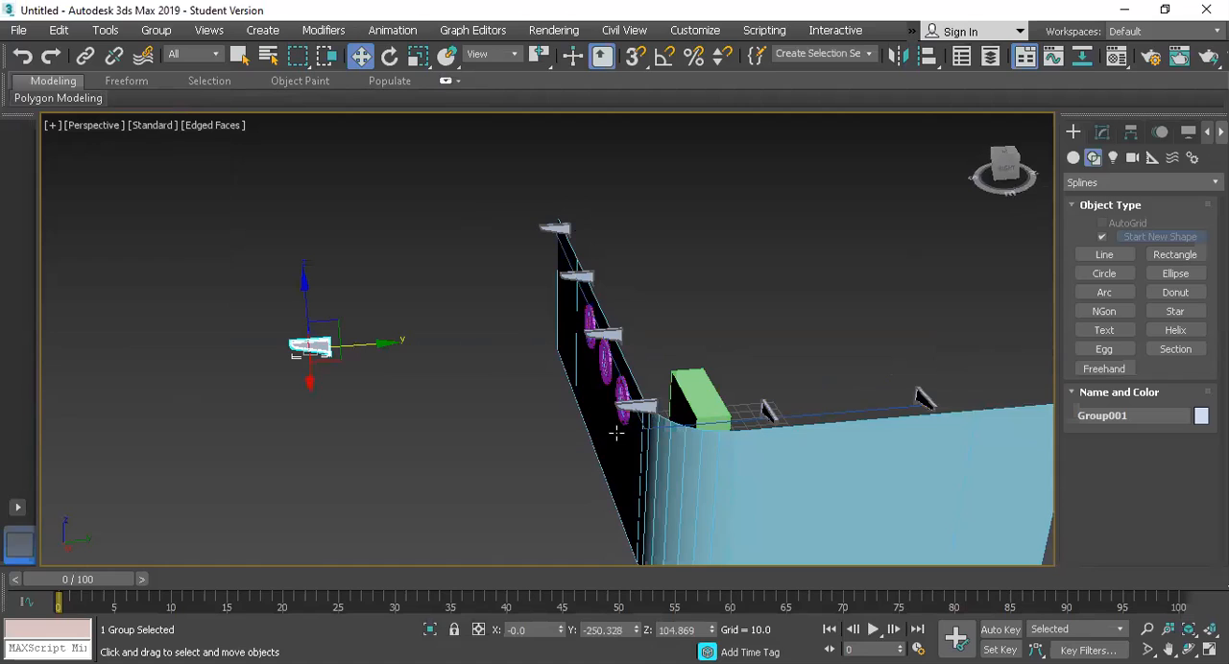
scroll(785, 413, down, 3)
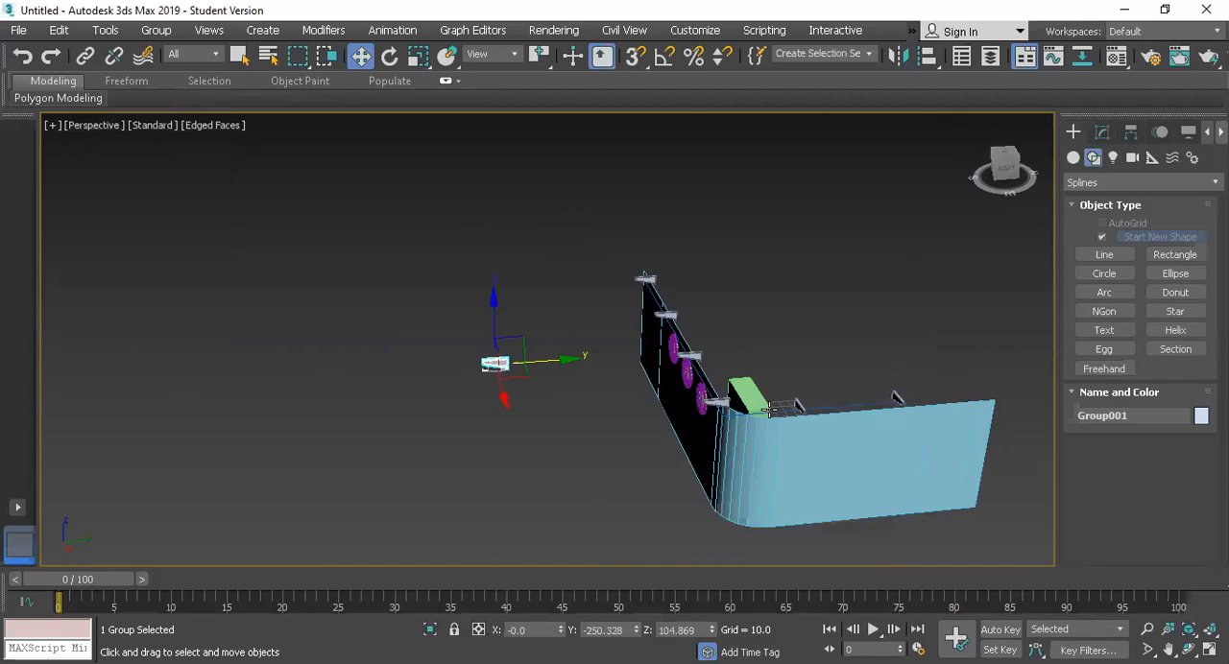
scroll(740, 362, up, 3)
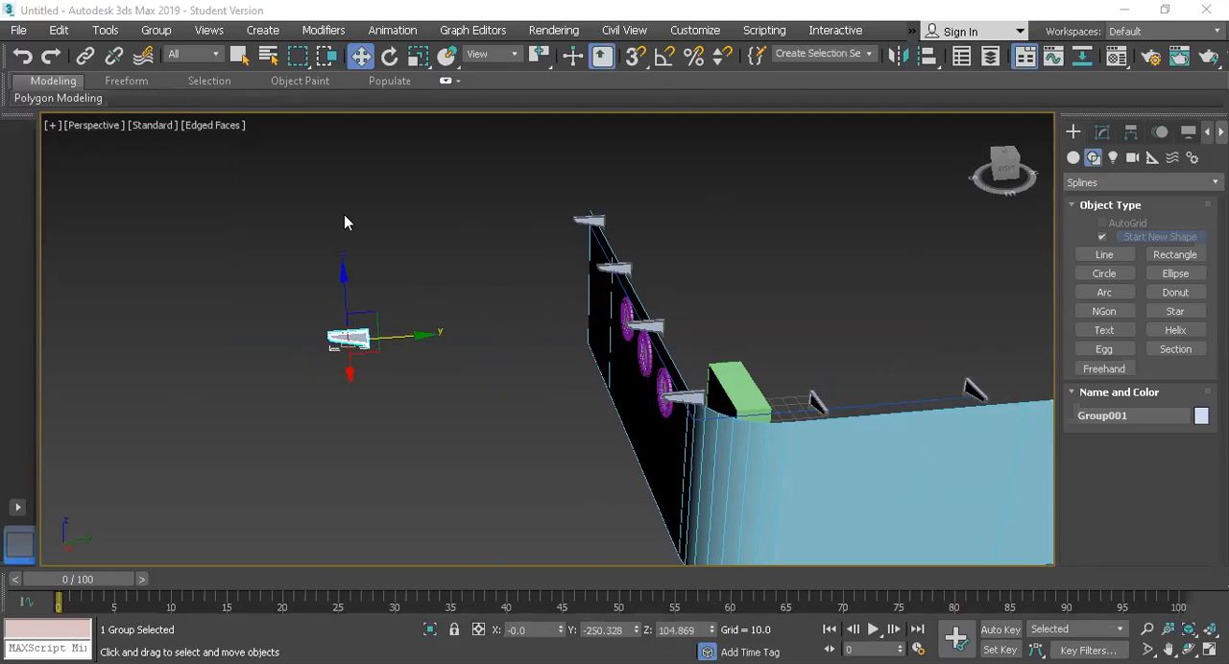
Step: Draw an L-shaped line in the Top view along the outer faces of the front and side walls
key(t)
scroll(871, 270, down, 5)
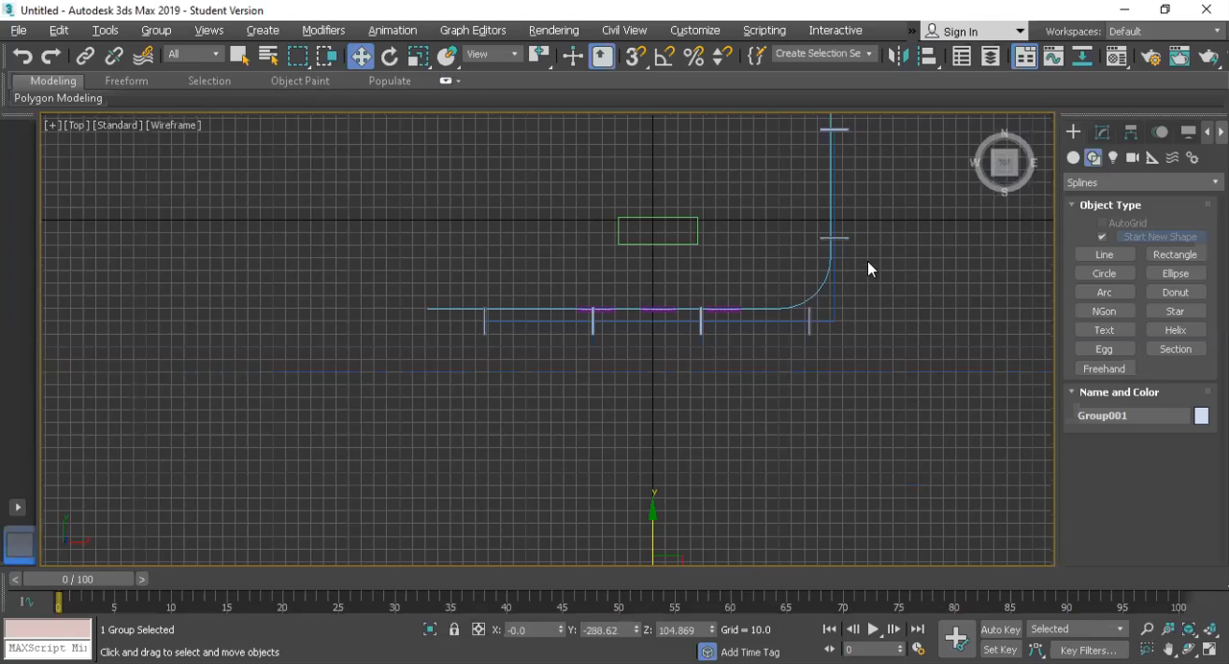
scroll(870, 247, up, 2)
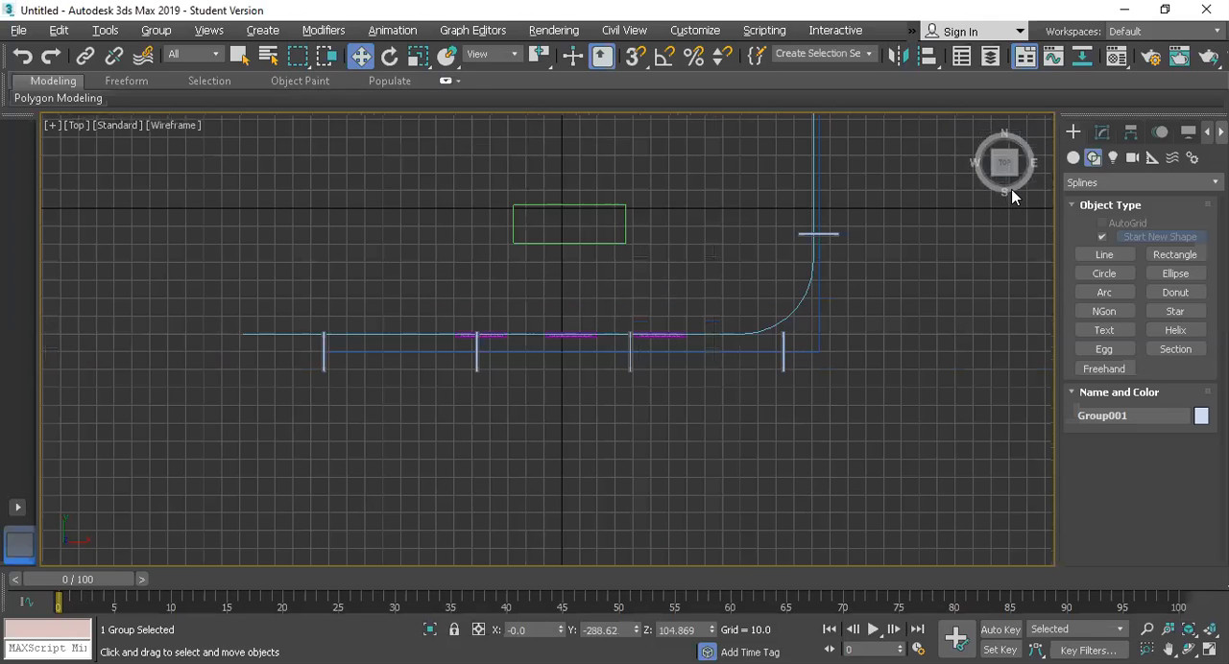
click(1100, 256)
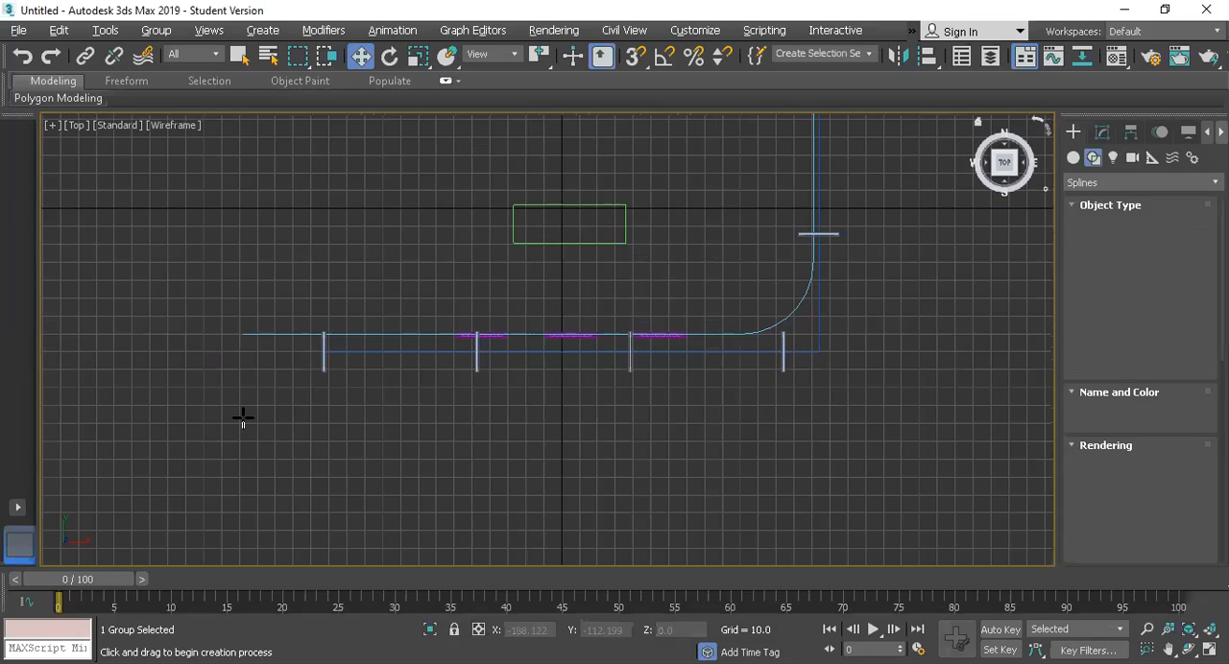
click(243, 336)
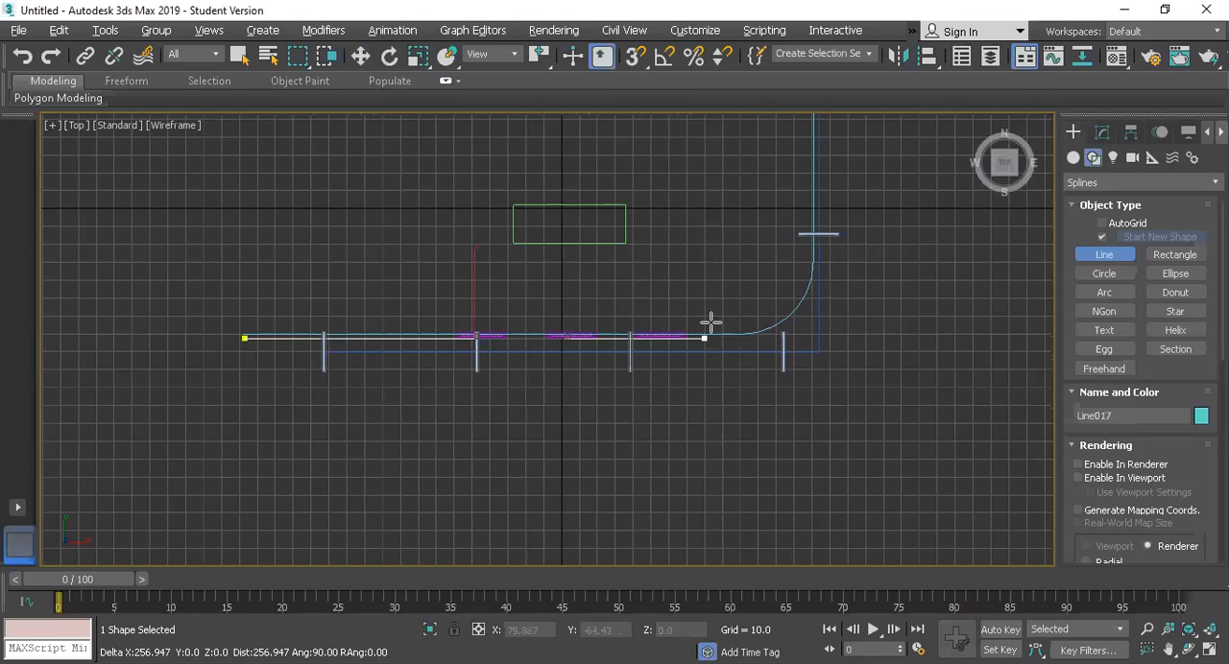
click(817, 320)
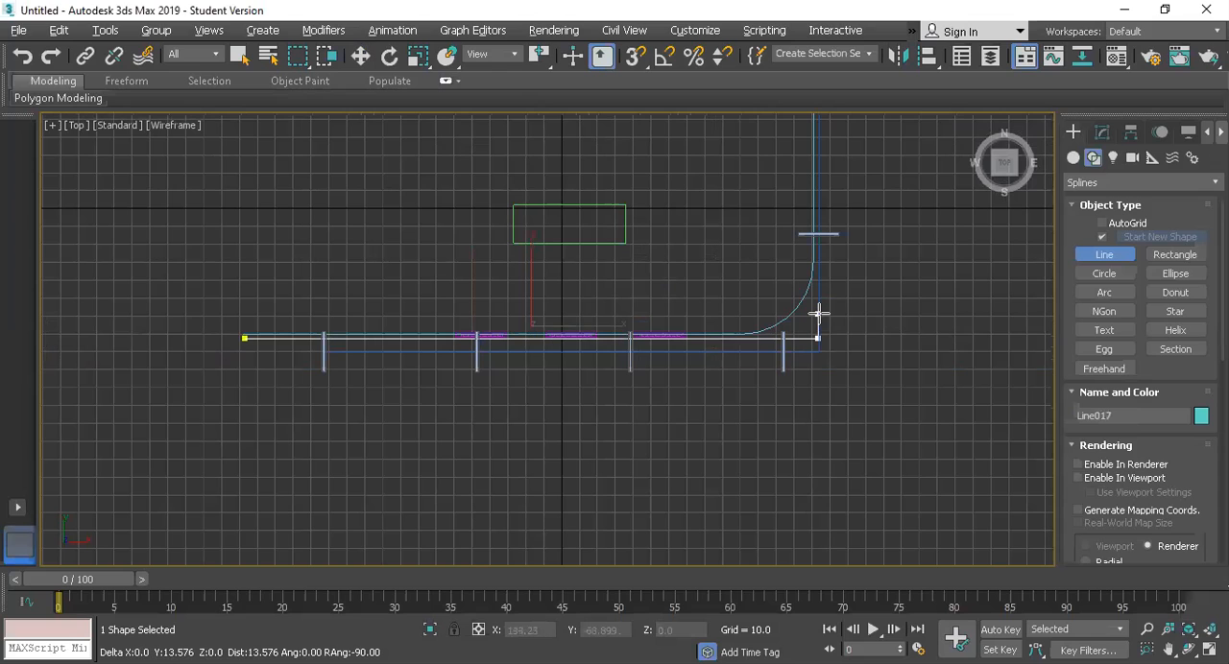
scroll(817, 205, down, 3)
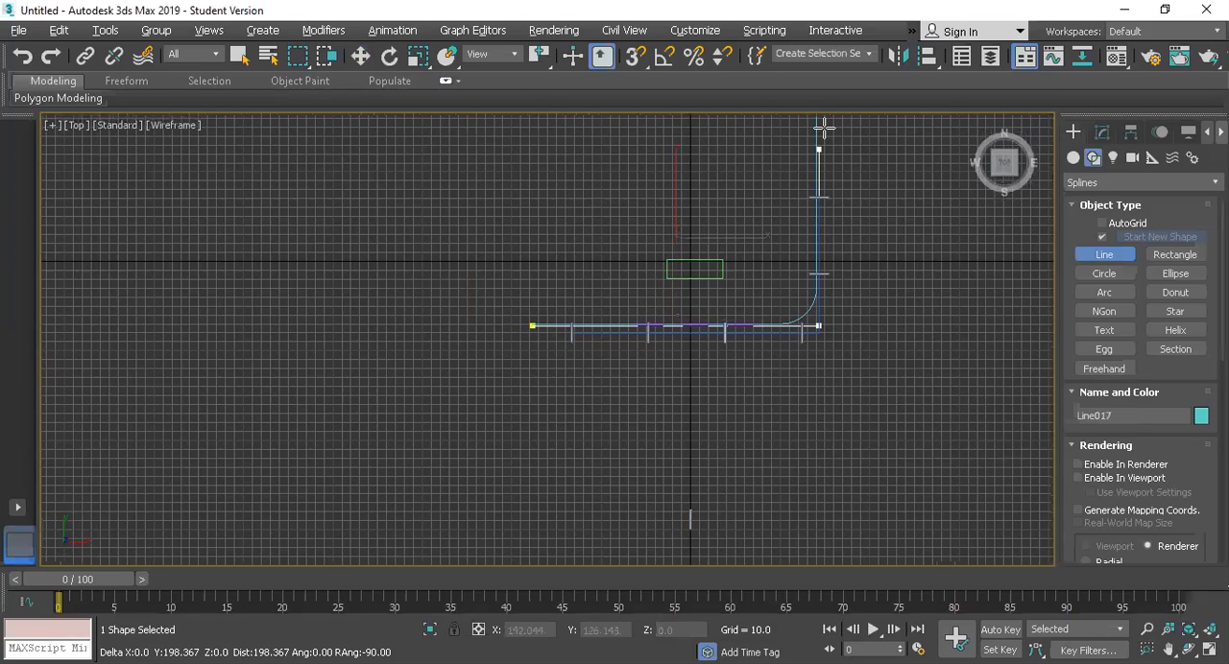
click(823, 125)
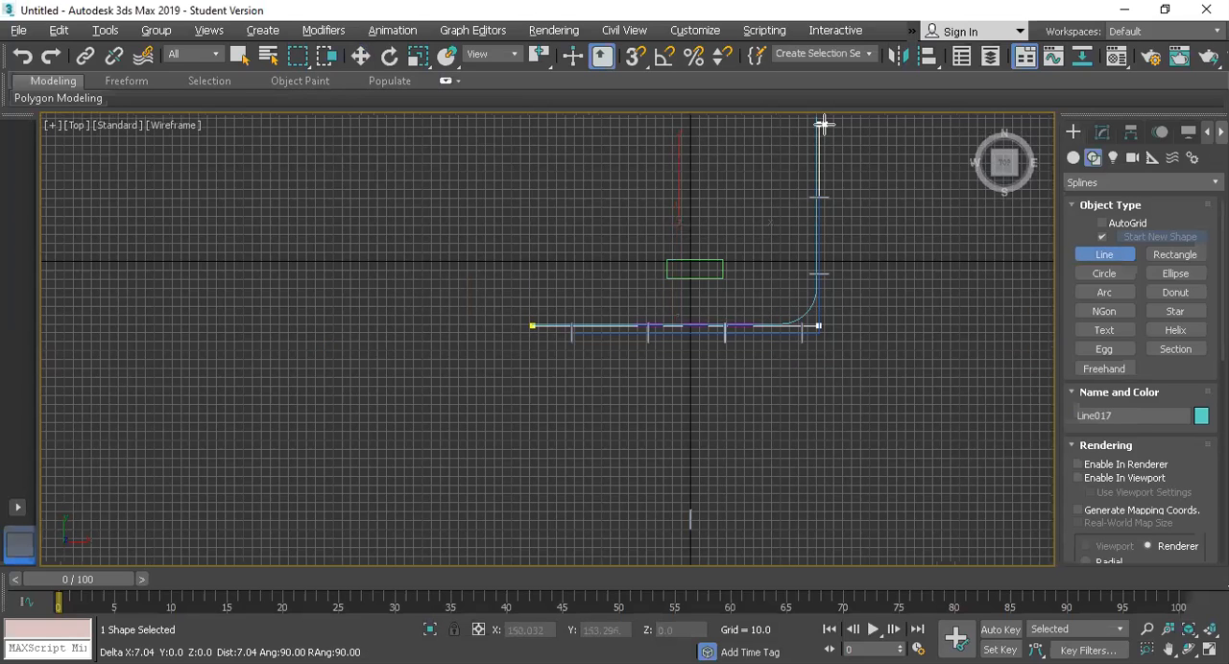
right_click(774, 331)
Step: Fillet the new line's corner vertex so that it follows the rounded corner of the wall
scroll(800, 296, up, 3)
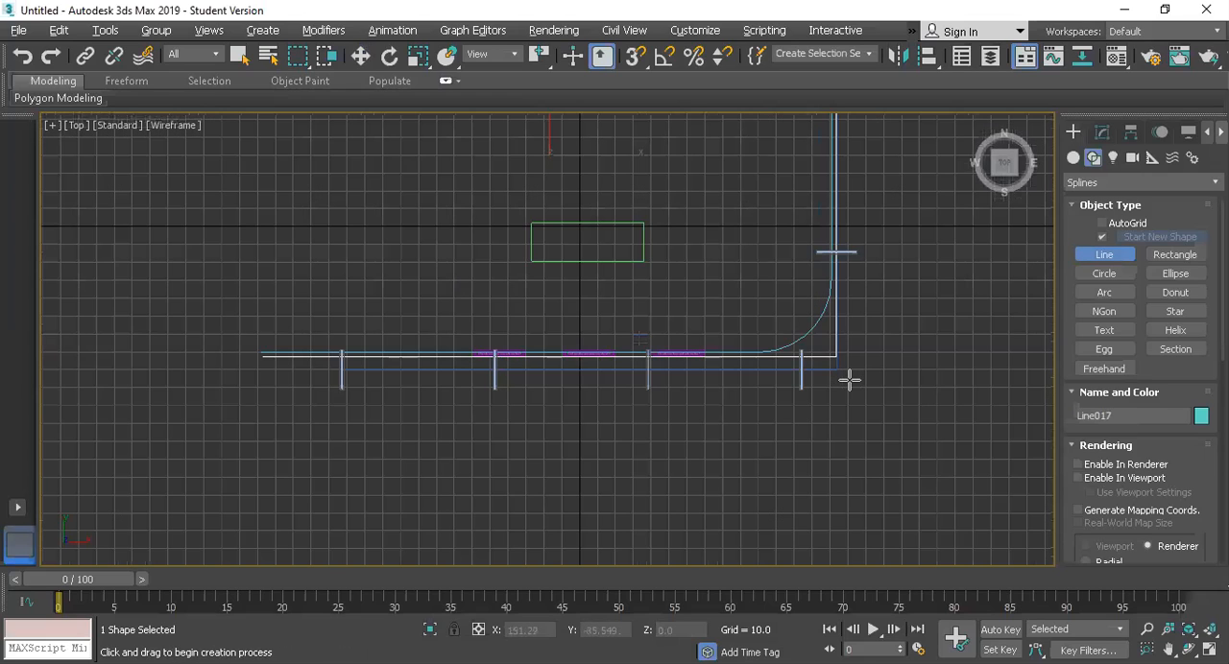
click(1103, 131)
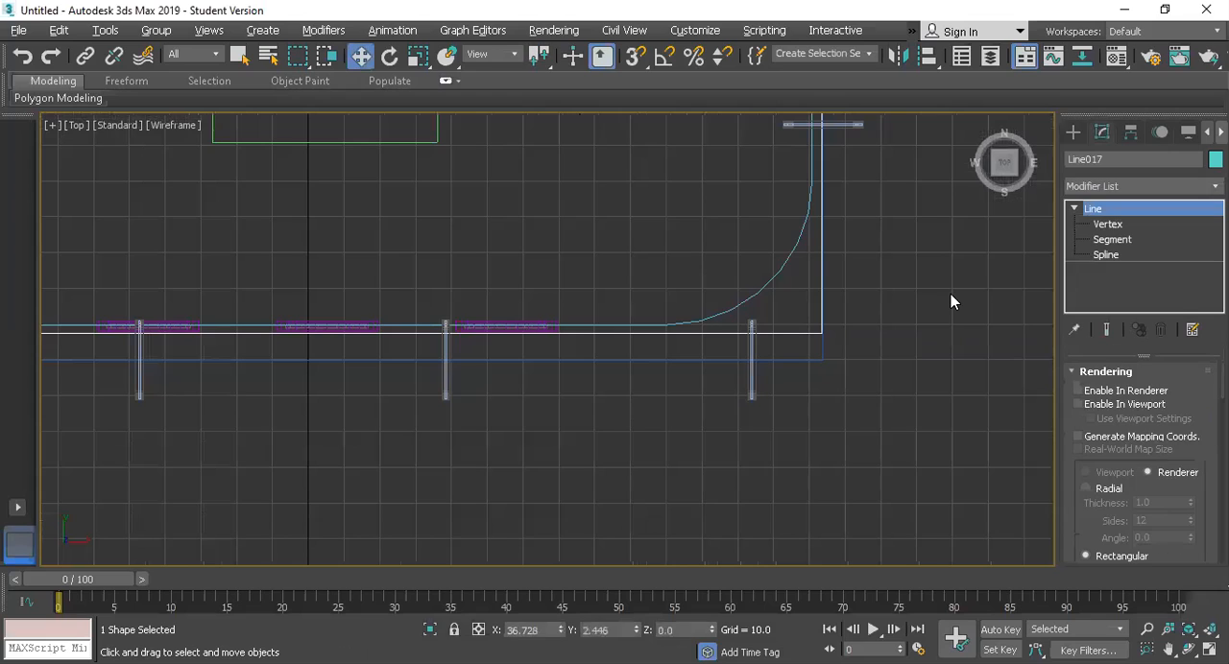
key(1)
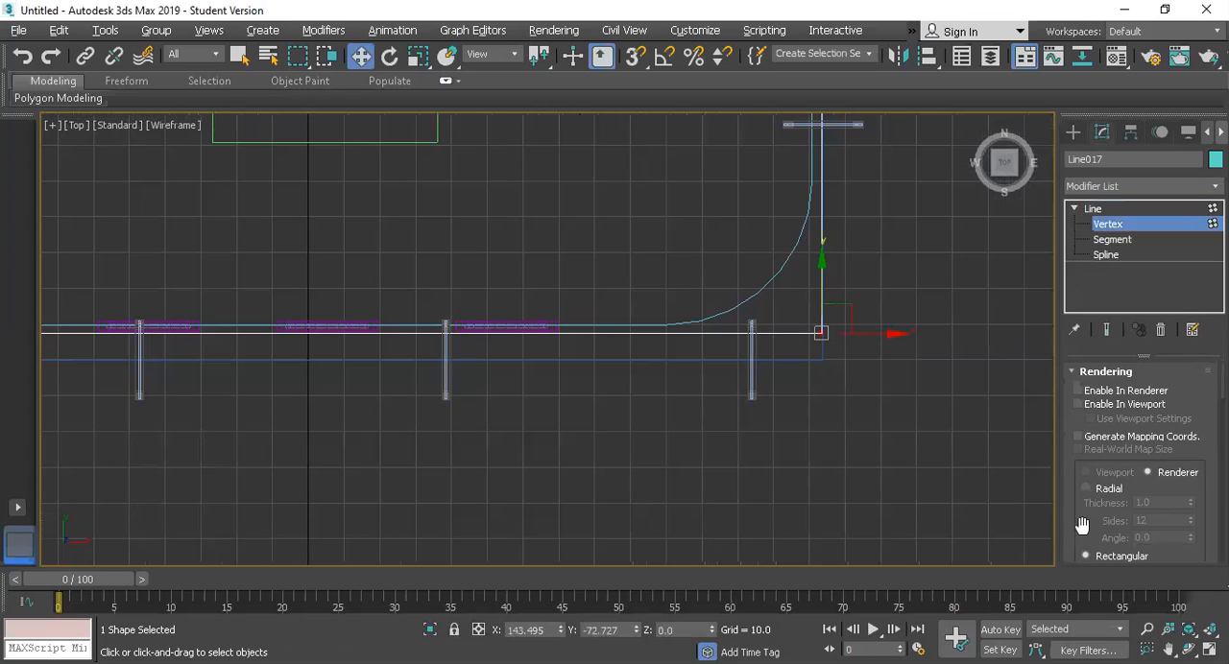
scroll(1107, 516, down, 3)
scroll(1107, 516, down, 5)
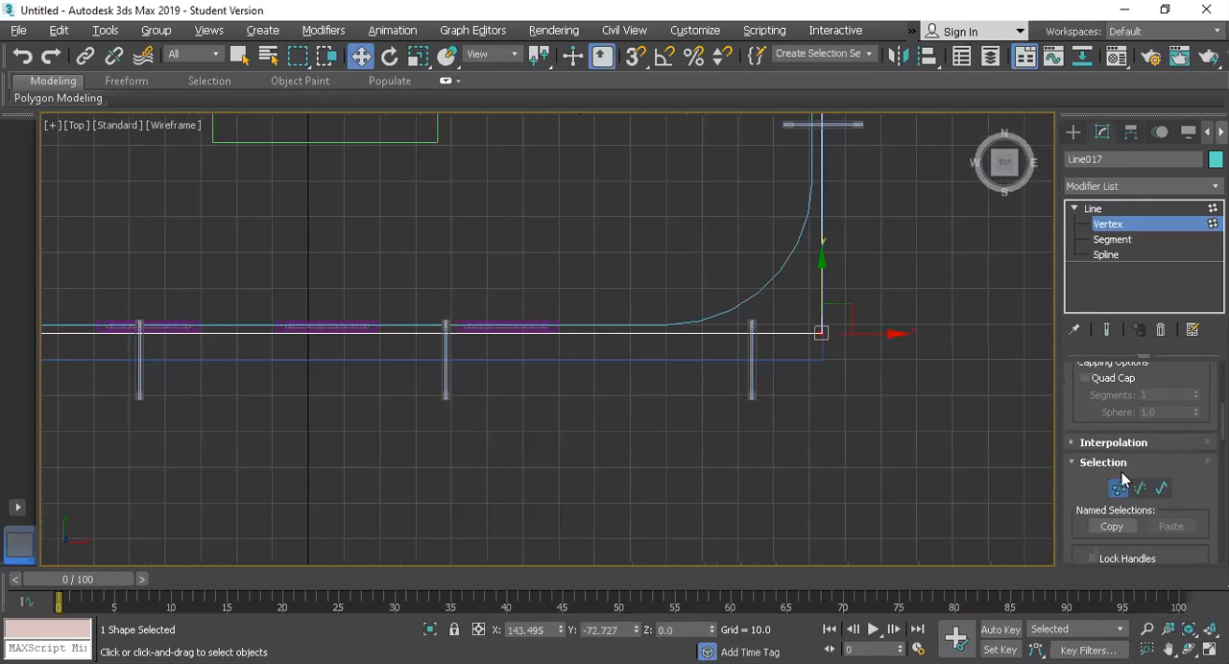
scroll(1119, 470, down, 3)
scroll(1117, 470, down, 3)
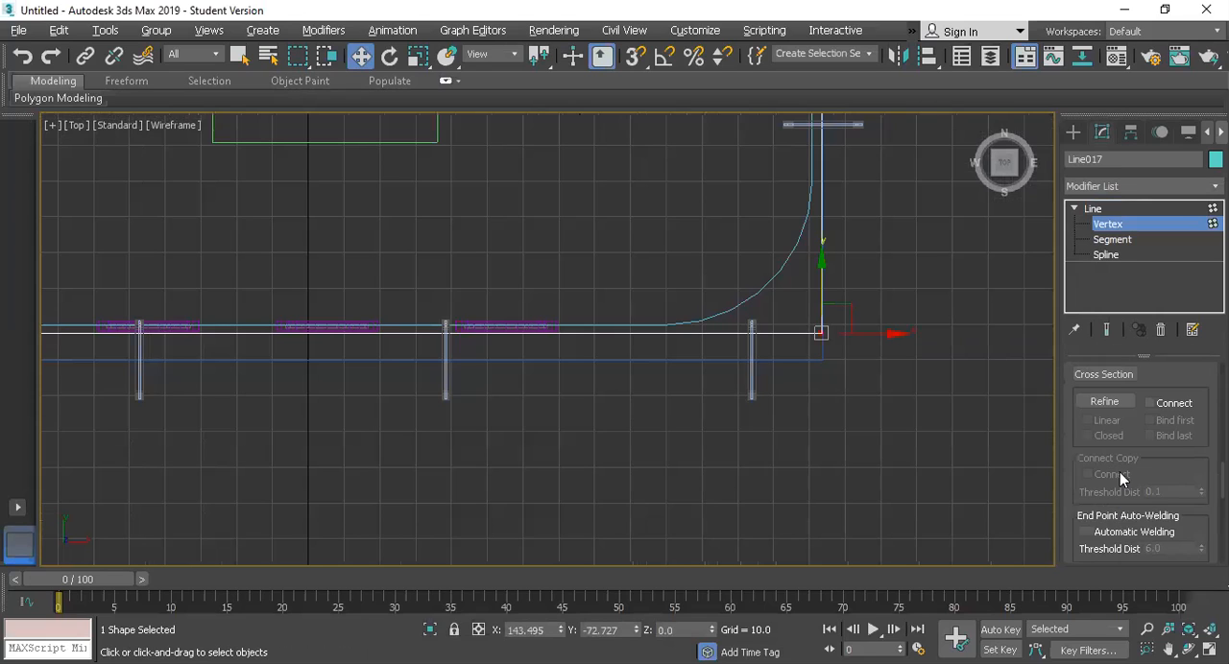
scroll(1103, 473, down, 3)
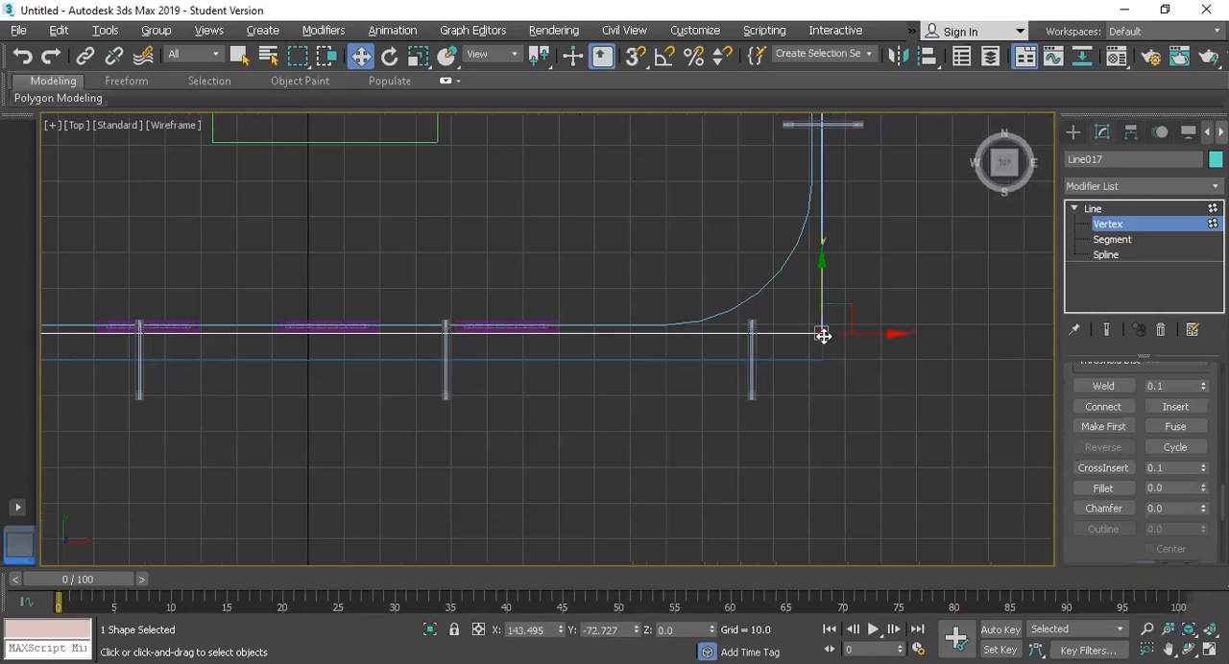
click(1103, 488)
drag(823, 330, 870, 170)
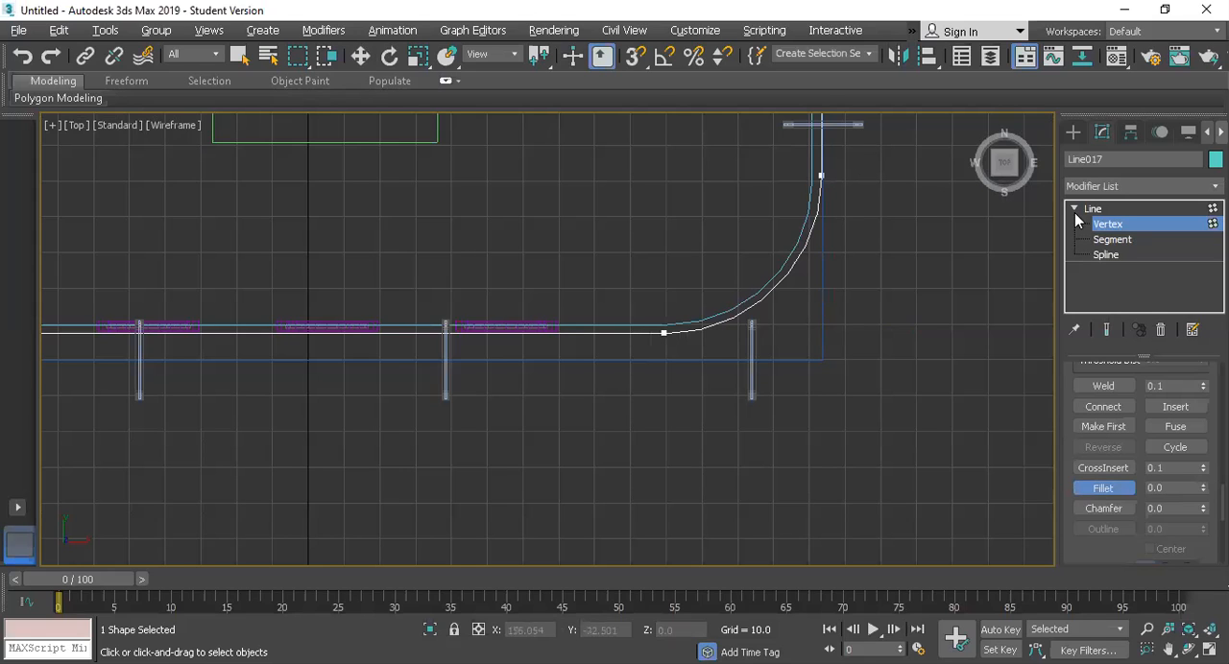
key(w)
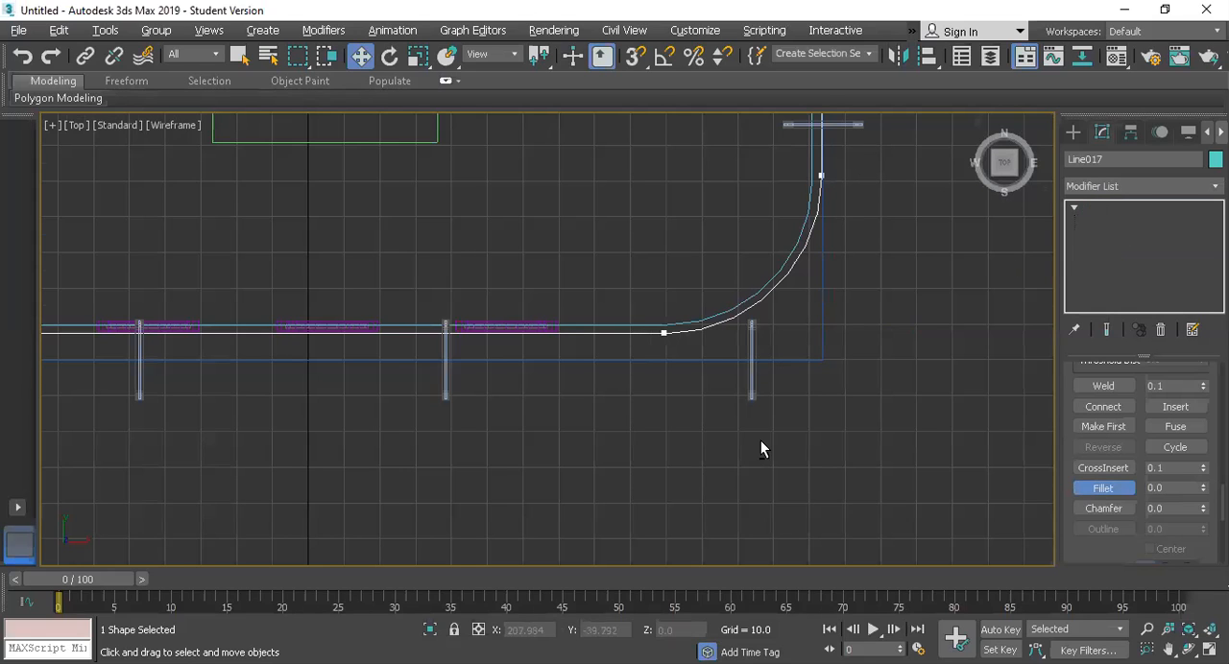
Step: Raise the filleted line above the wall brackets in the Perspective view, to a Z position of about 124.8
key(alt+w)
middle_click(802, 471)
key(alt+w)
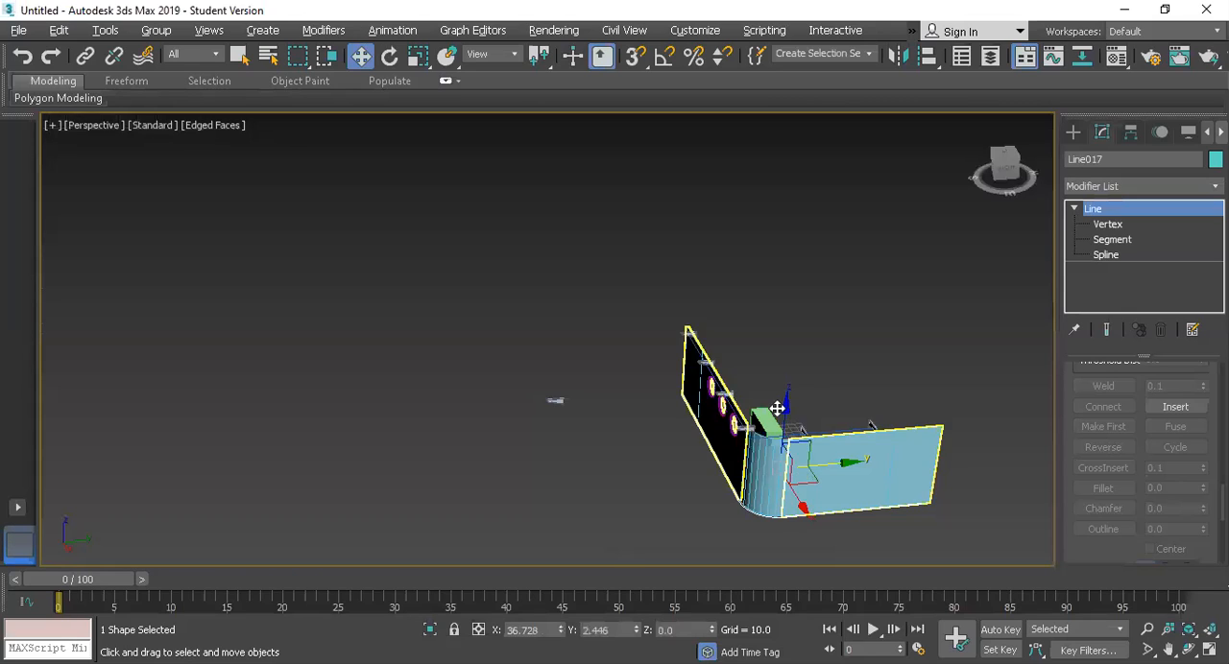
scroll(772, 337, up, 2)
drag(781, 253, 780, 285)
drag(652, 258, 595, 248)
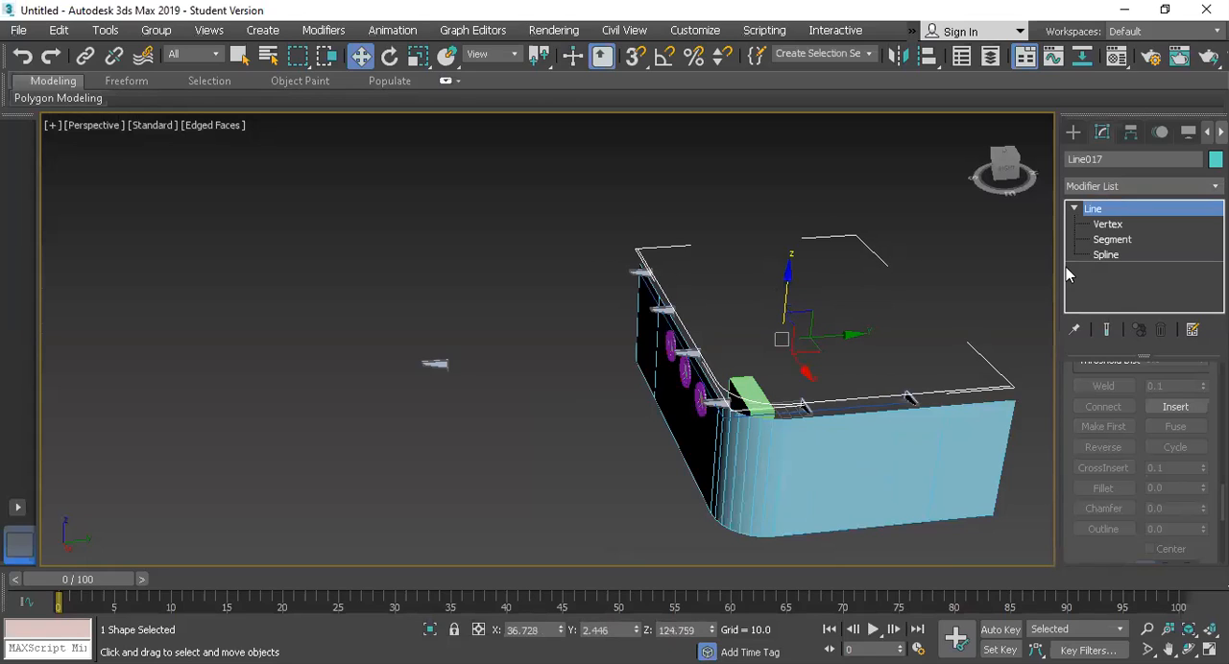
Step: Select the raised line's whole spline at Spline level and activate the Outline operation
click(1102, 255)
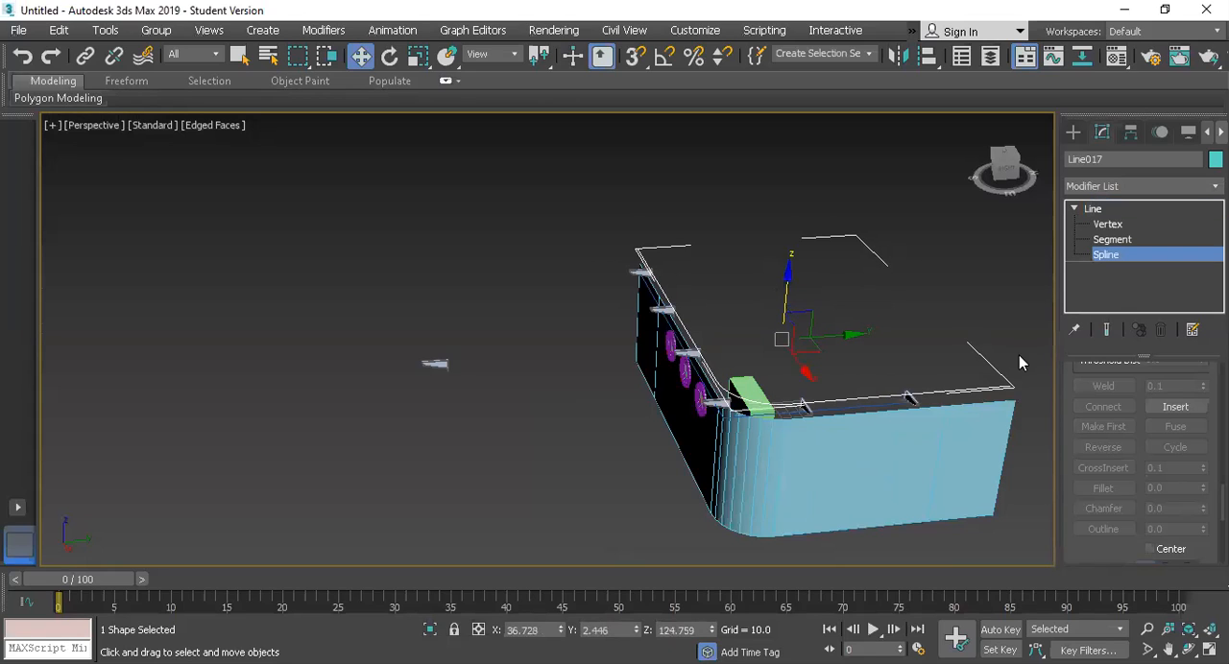
click(961, 395)
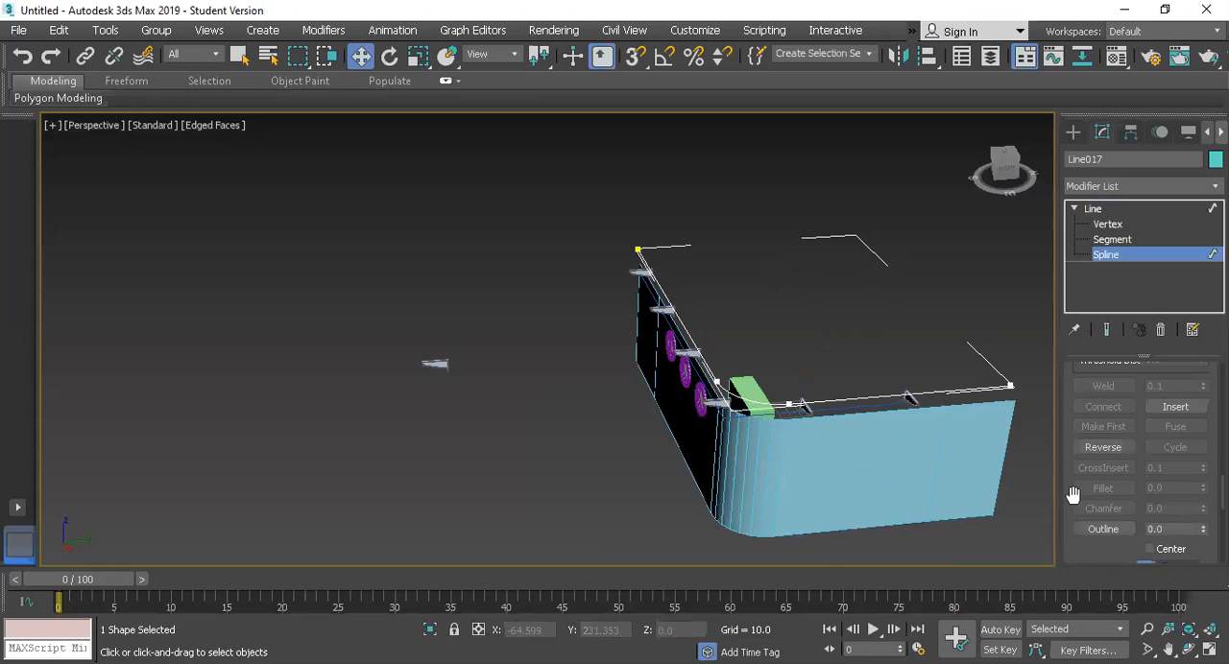
click(1104, 529)
Step: Try outlining the spline outward past the brackets in the Top view, check it in Perspective, and undo the outline
key(alt+w)
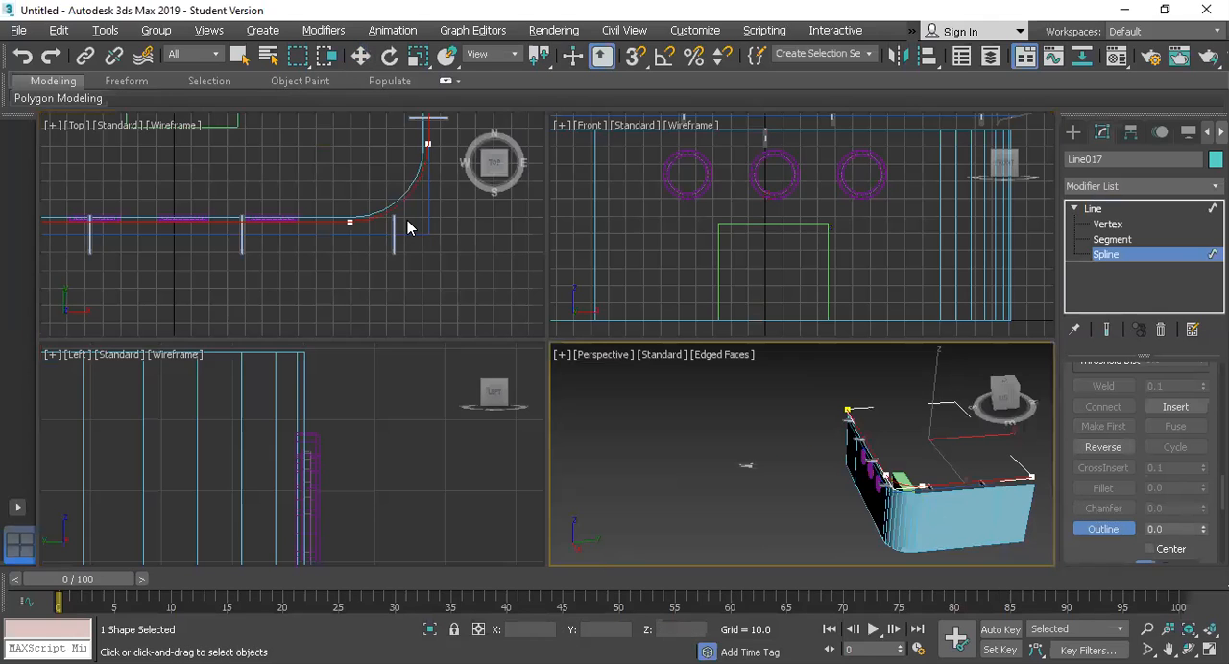
scroll(407, 220, down, 3)
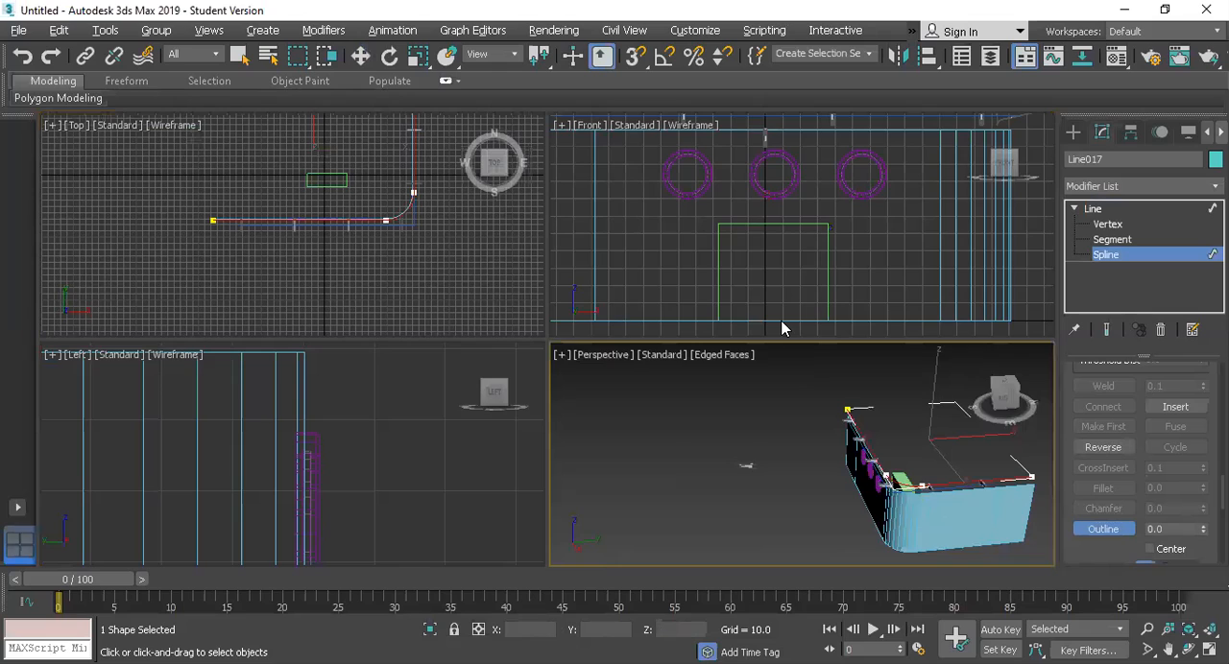
key(alt+w)
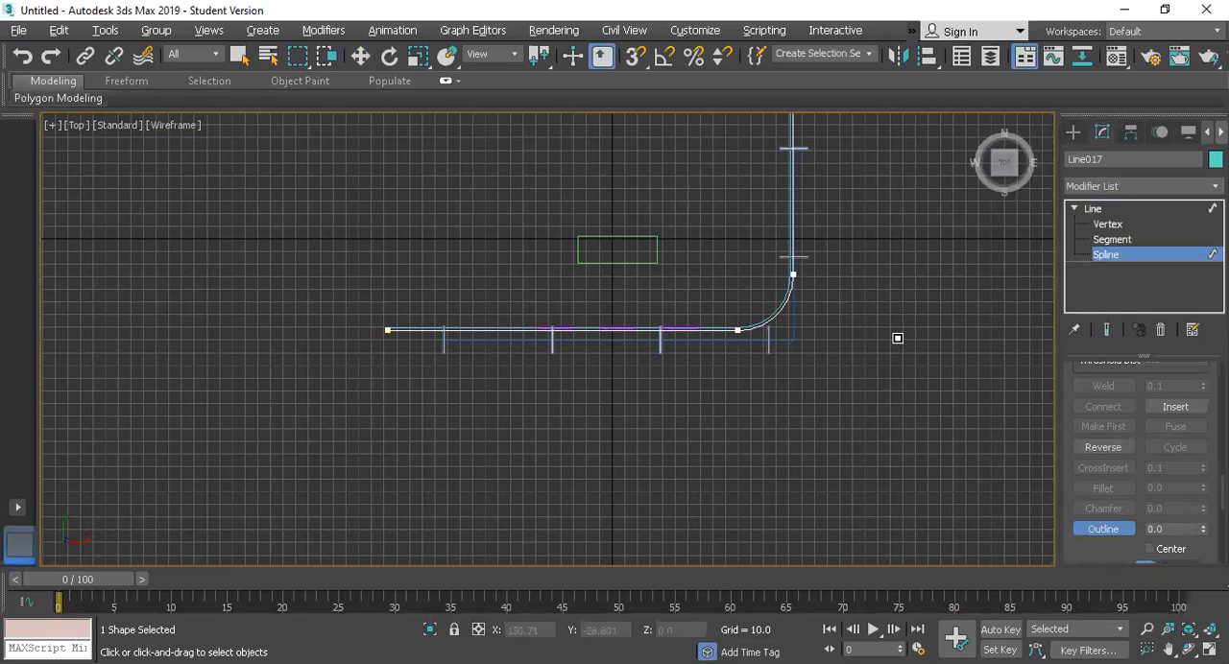
drag(903, 340, 903, 343)
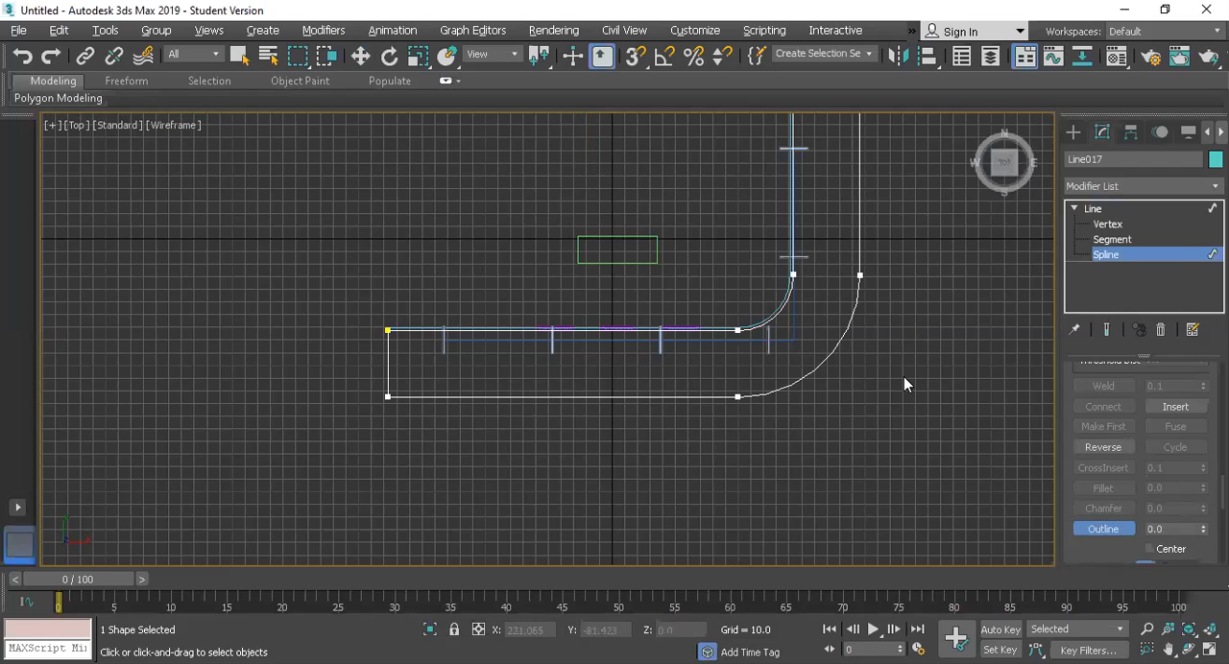
key(alt+w)
click(743, 394)
key(alt+w)
scroll(744, 394, up, 5)
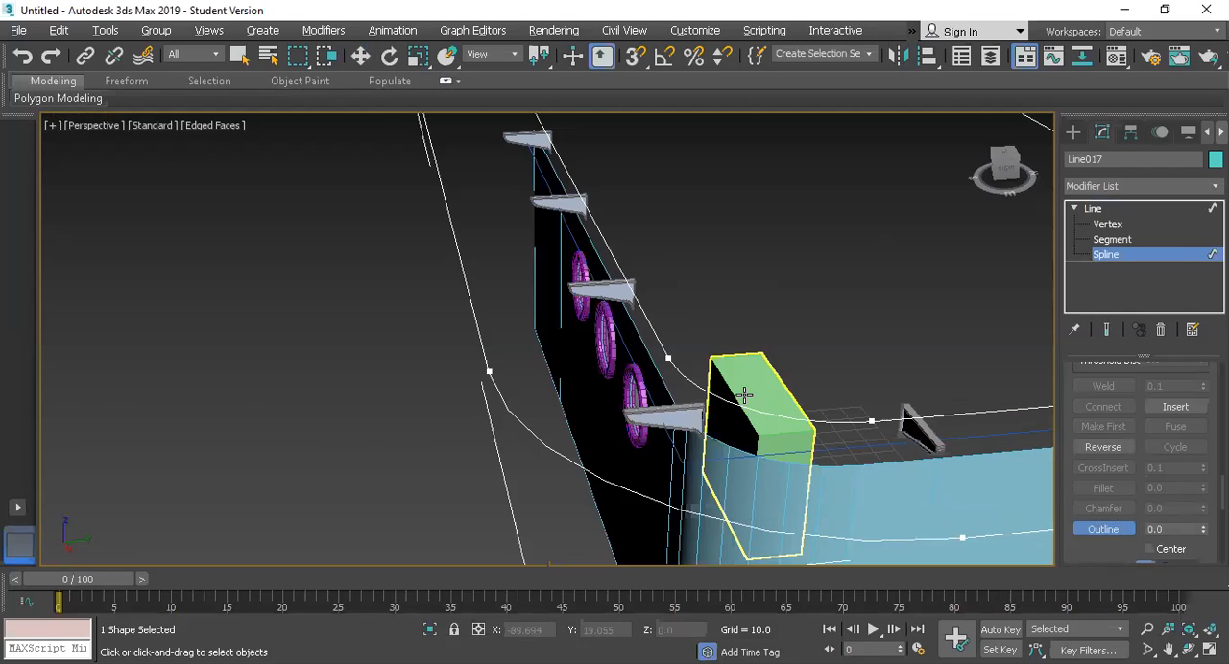
scroll(744, 394, down, 4)
key(ctrl+z)
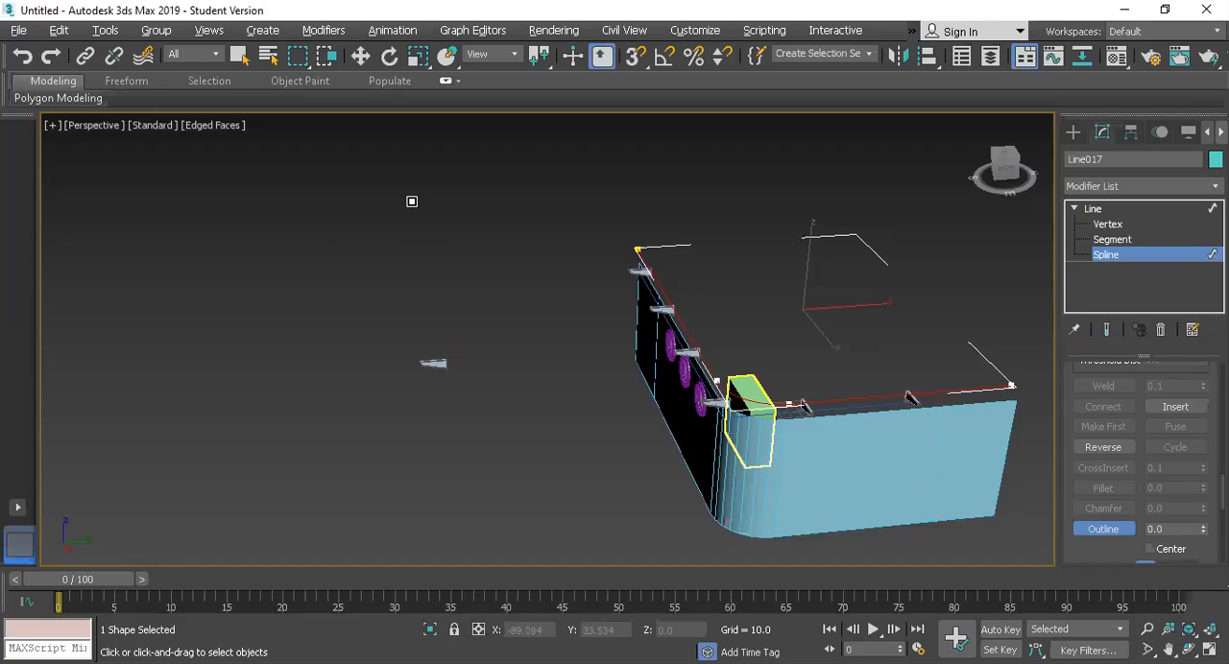
Step: Outline the spline outward past the brackets by about -91.8 in the Top view and end the Outline operation
key(alt+w)
drag(531, 249, 539, 252)
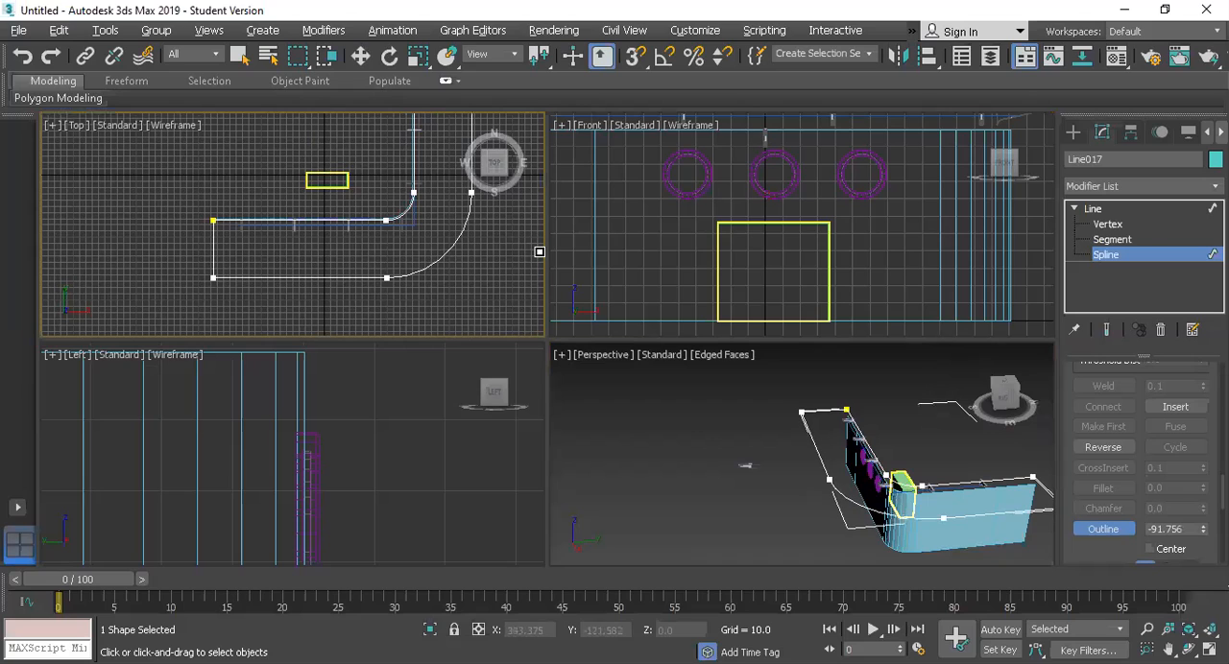
right_click(805, 446)
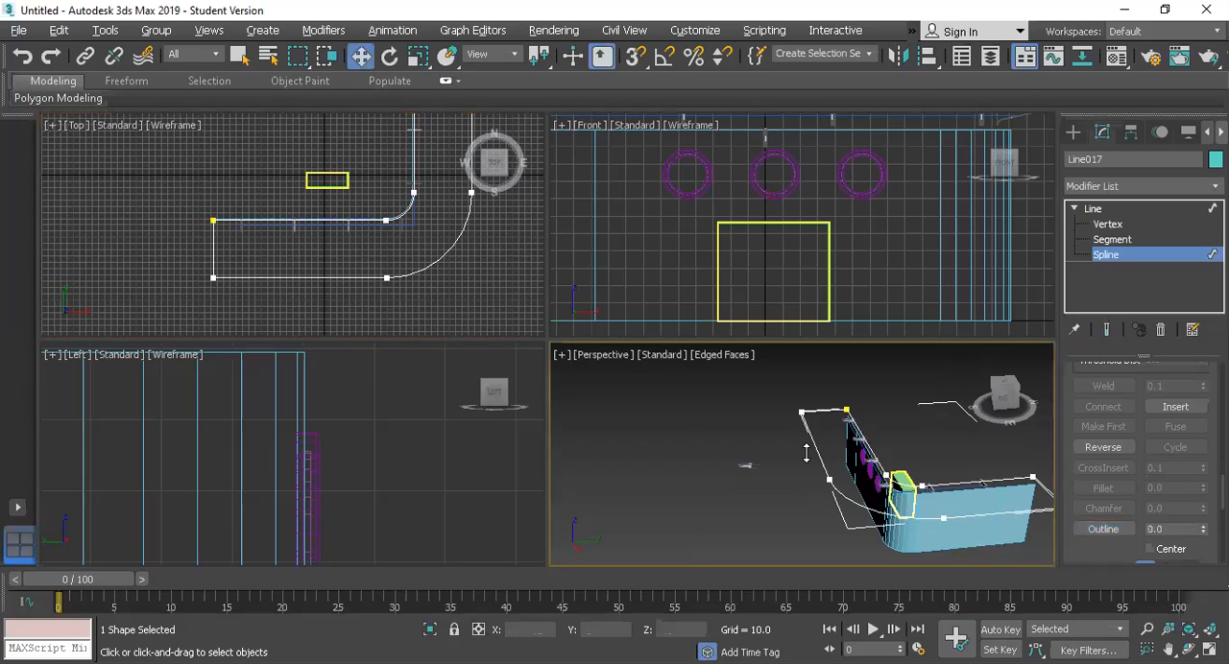
Step: Apply an Extrude modifier to the outlined canopy spline and lower the canopy to a Z position of about 122.5
click(1095, 208)
key(alt+w)
click(1108, 185)
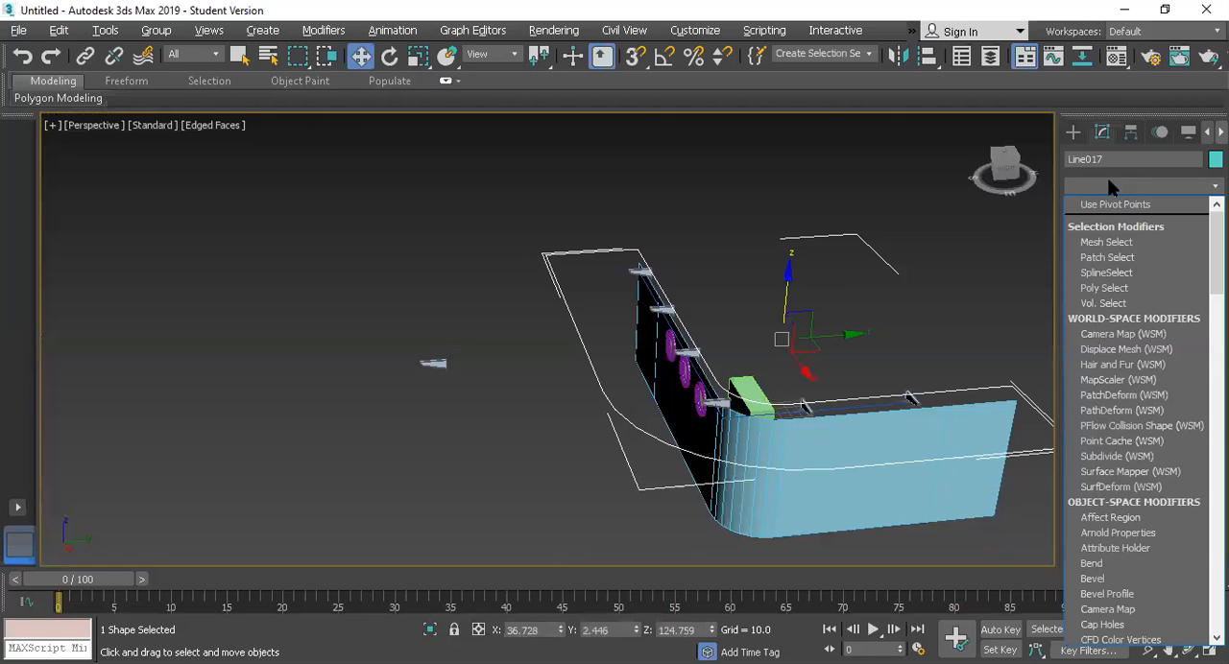
scroll(1104, 205, down, 10)
click(1104, 205)
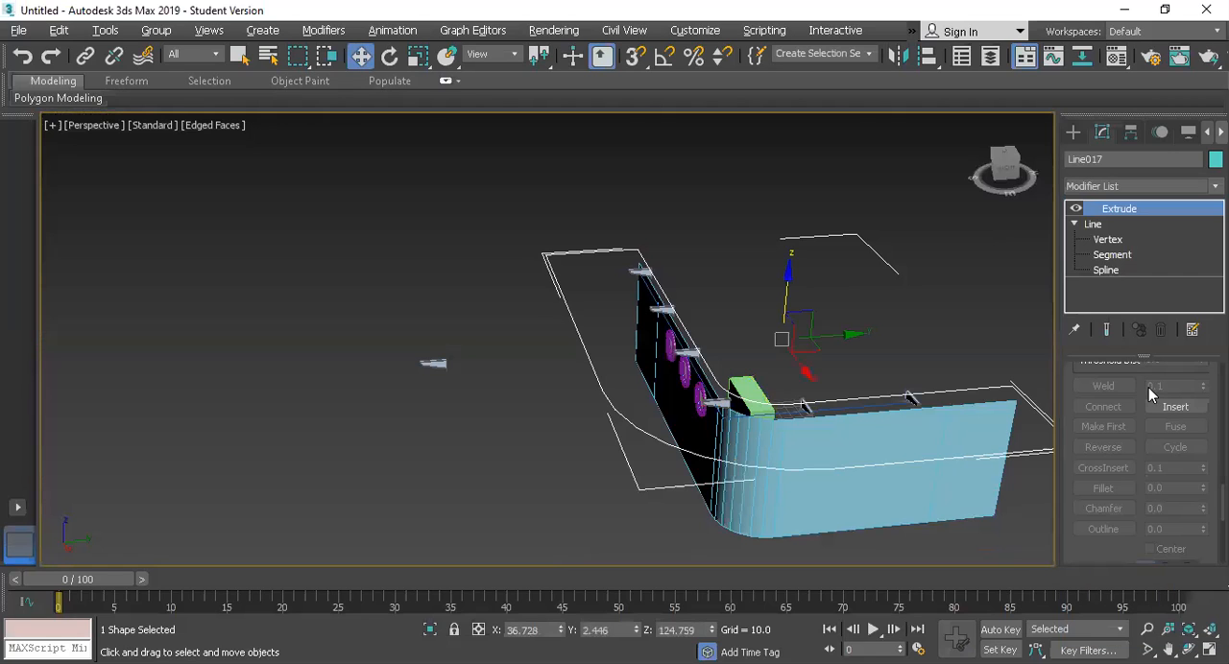
scroll(782, 423, up, 2)
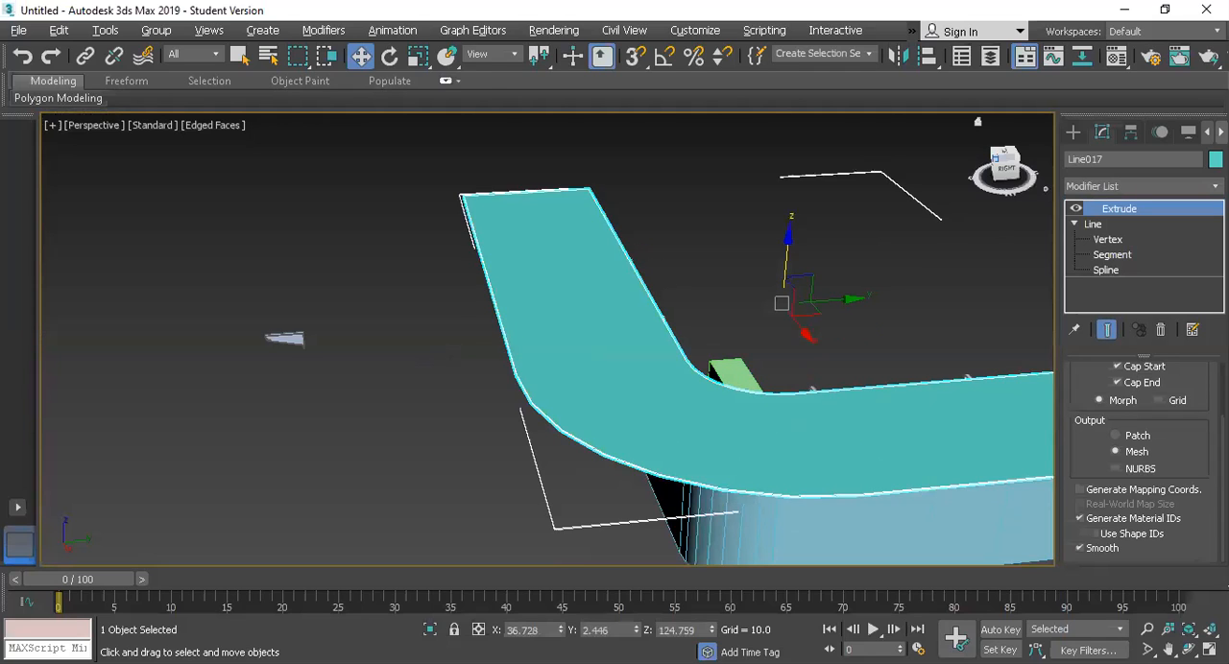
mouse_move(996, 157)
mouse_down()
mouse_move(1014, 142)
mouse_move(996, 166)
mouse_up()
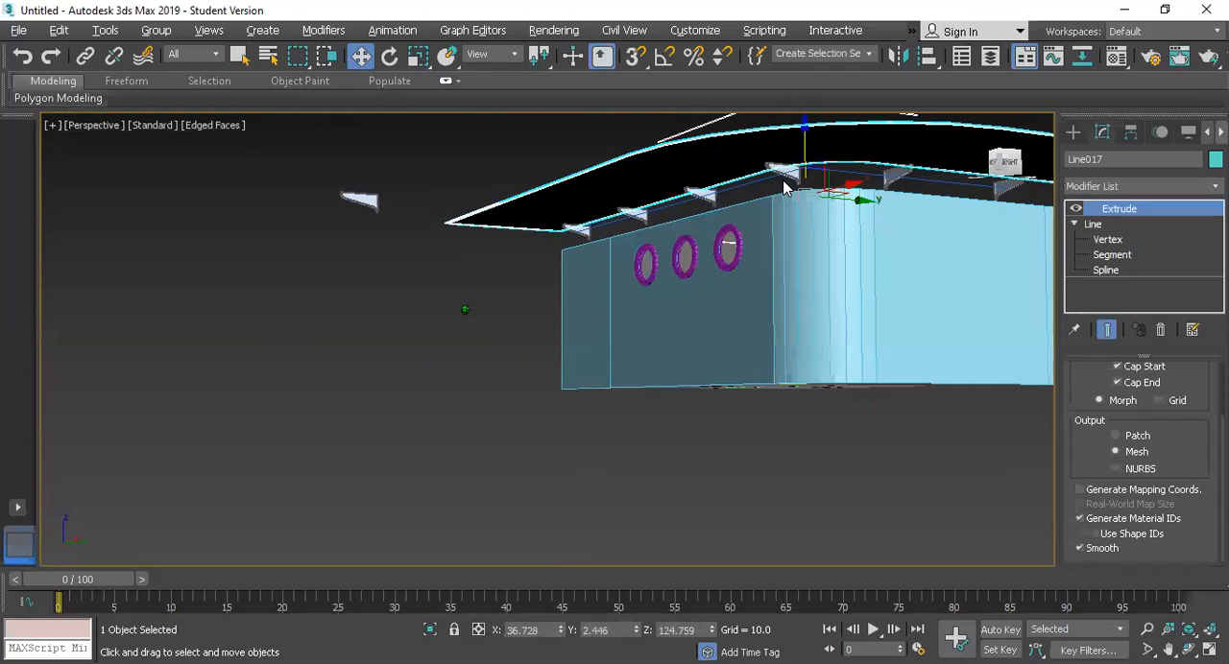
mouse_move(801, 143)
mouse_down()
mouse_move(807, 128)
mouse_move(807, 139)
mouse_up()
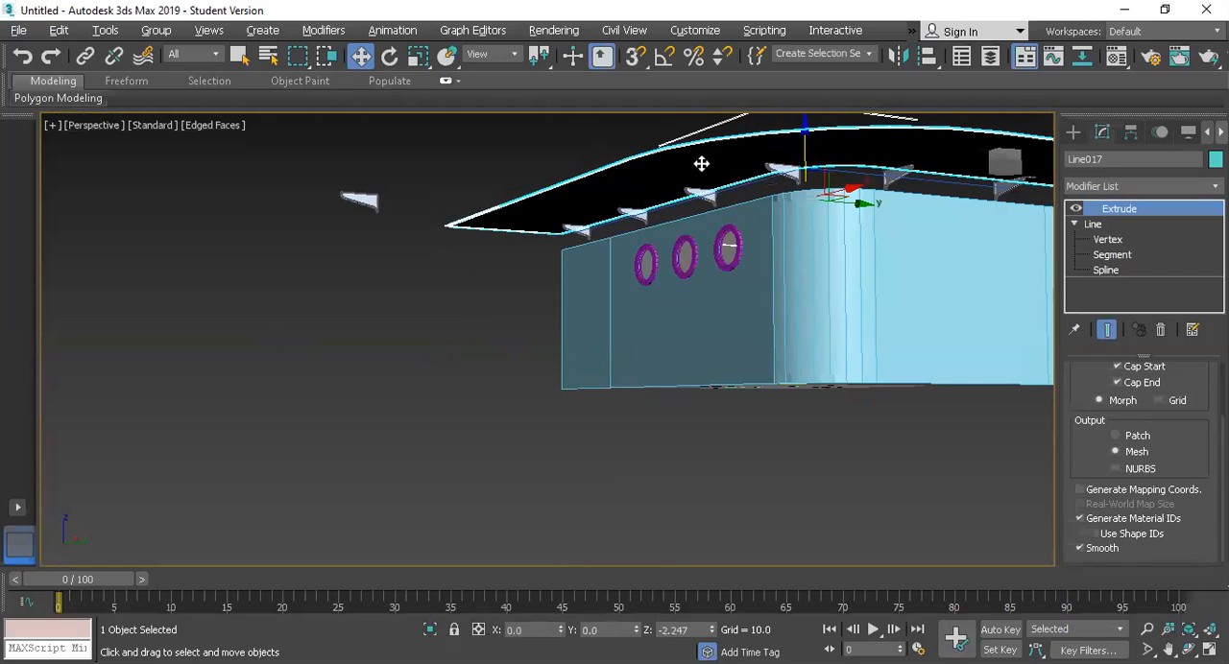
Step: Add all the brackets along both walls to the canopy selection and lower them together by about 13.1 in Z
ctrl+click(573, 229)
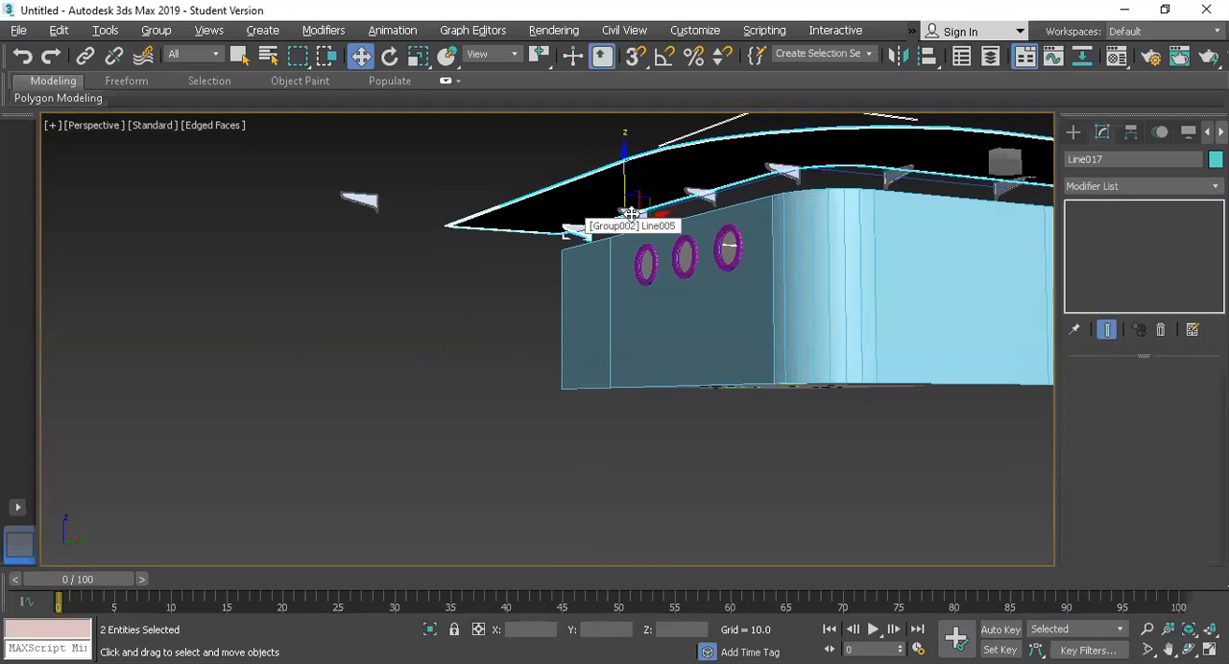
ctrl+click(670, 204)
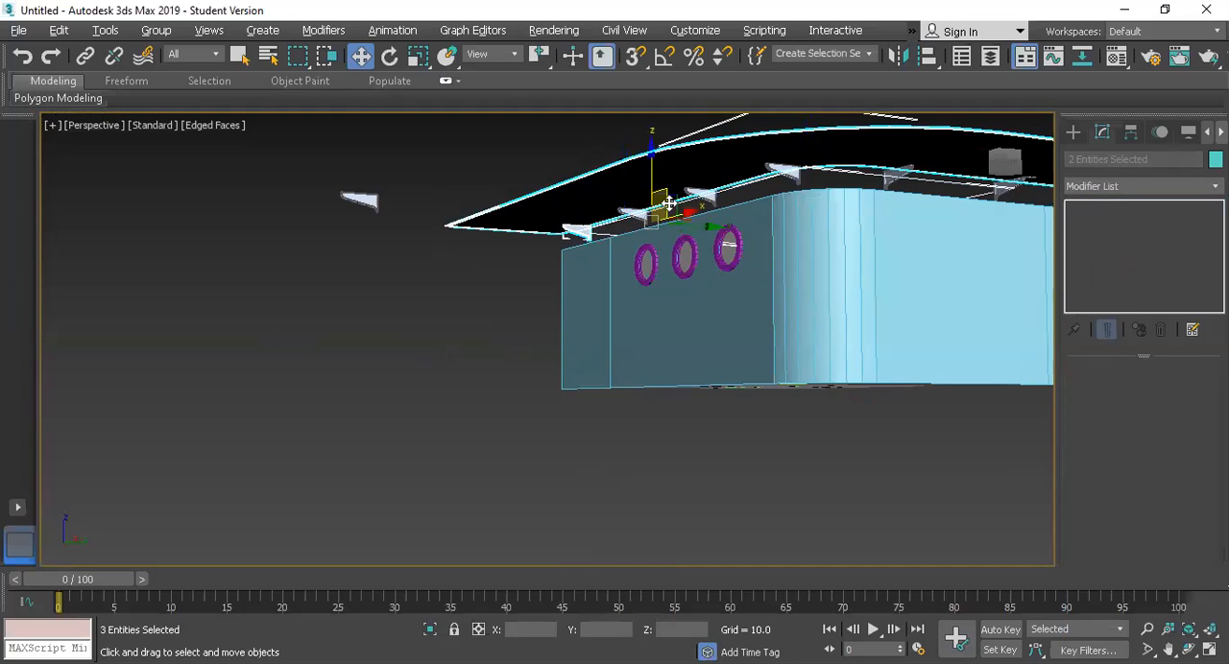
scroll(669, 204, up, 3)
scroll(698, 215, down, 2)
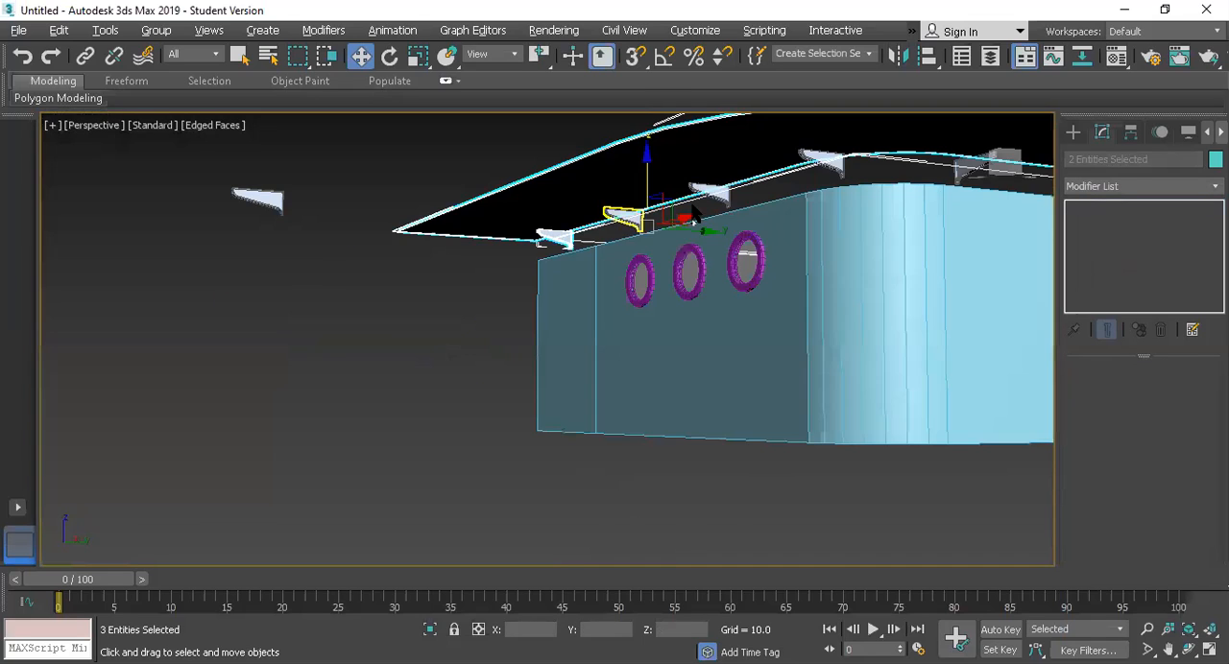
ctrl+click(707, 195)
ctrl+click(818, 161)
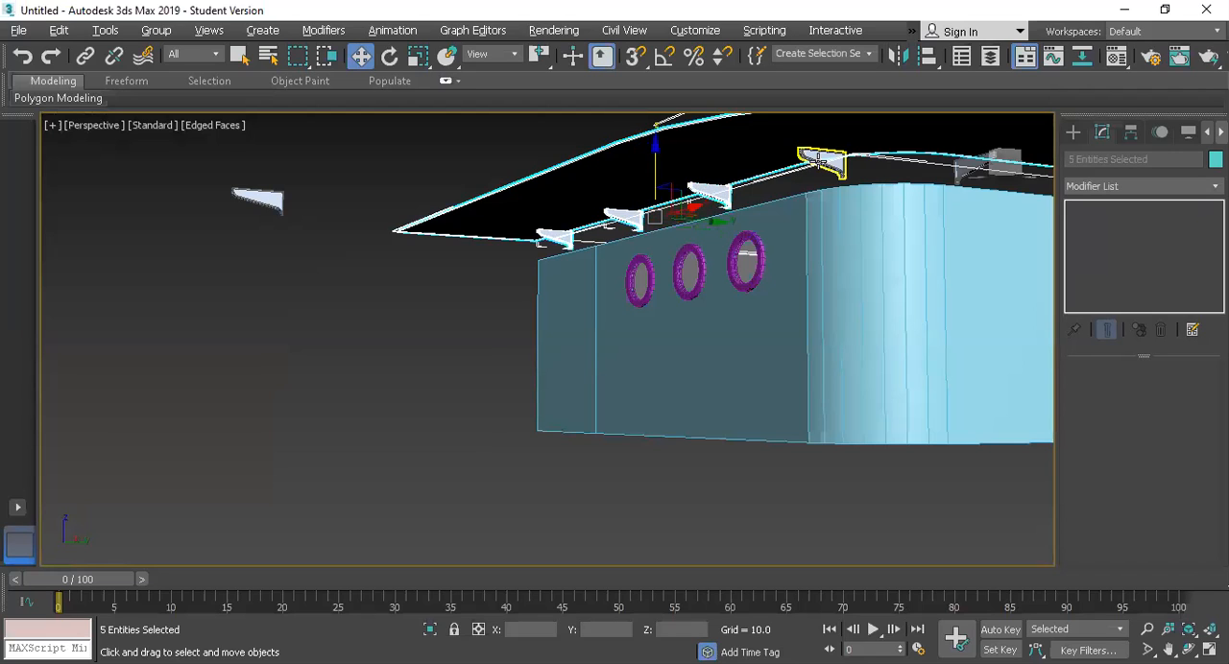
ctrl+click(978, 162)
ctrl+click(880, 340)
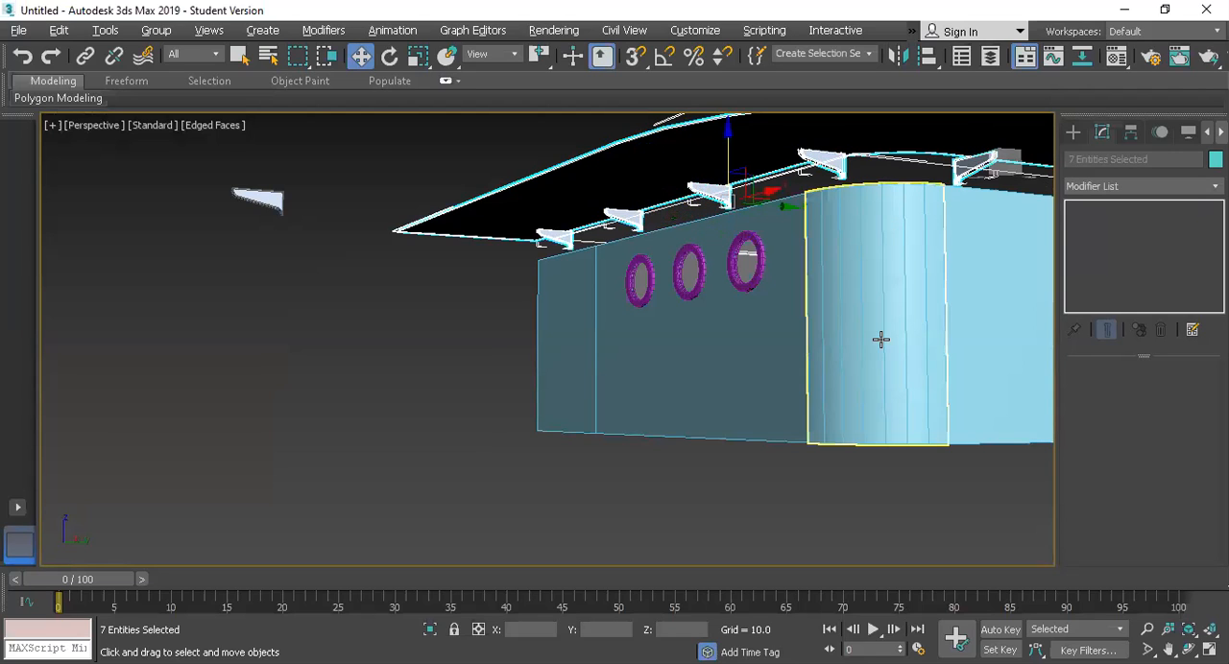
drag(722, 315, 353, 345)
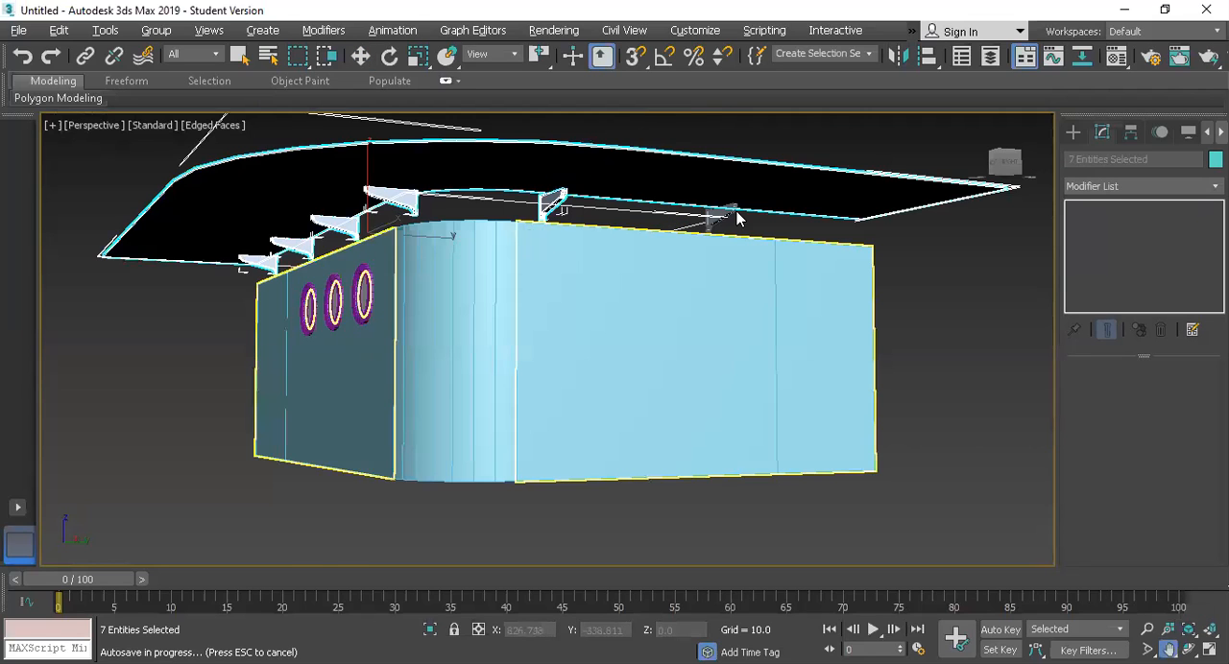
right_click(725, 223)
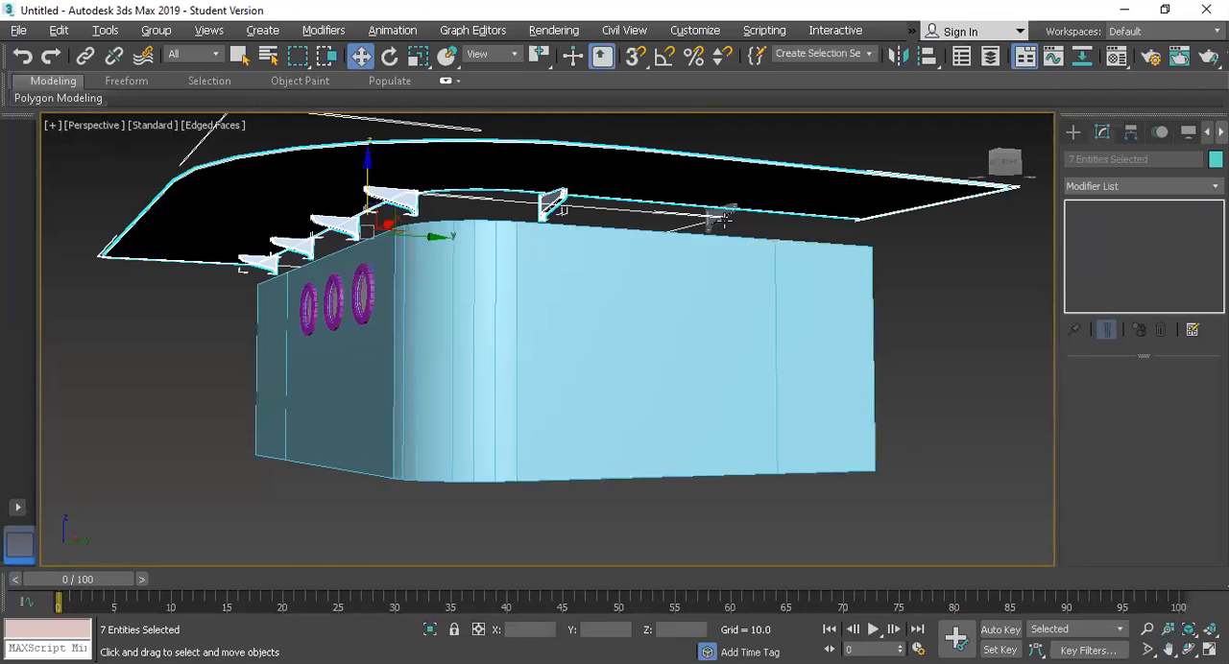
ctrl+click(723, 218)
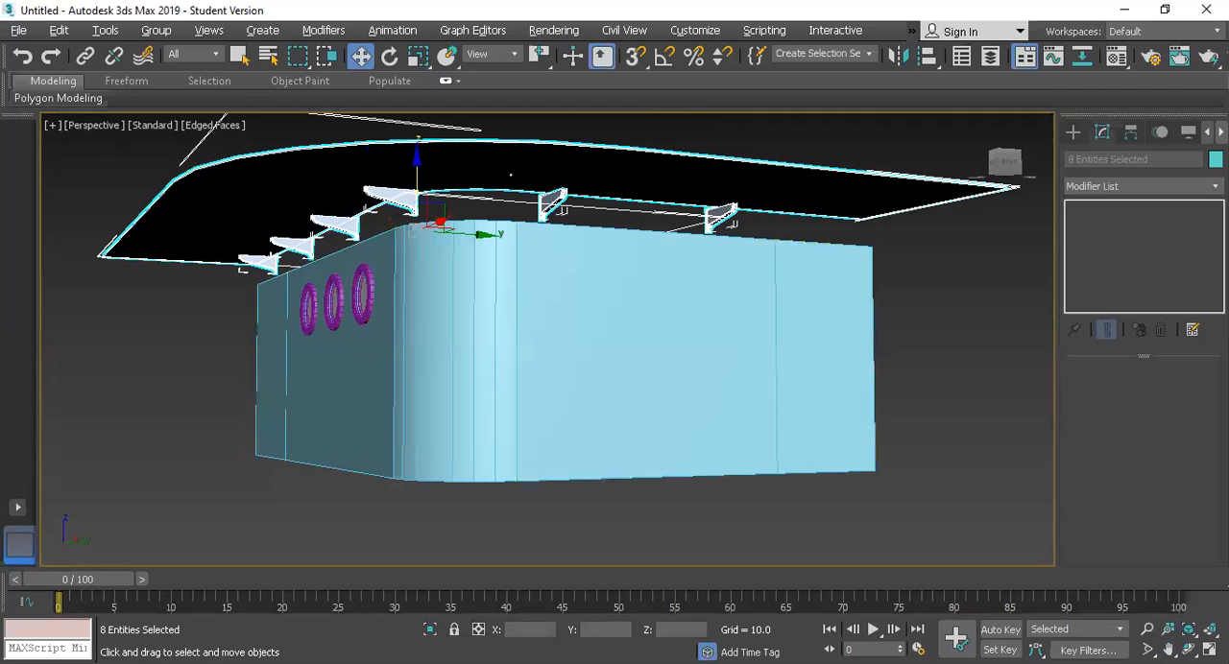
drag(416, 172, 413, 191)
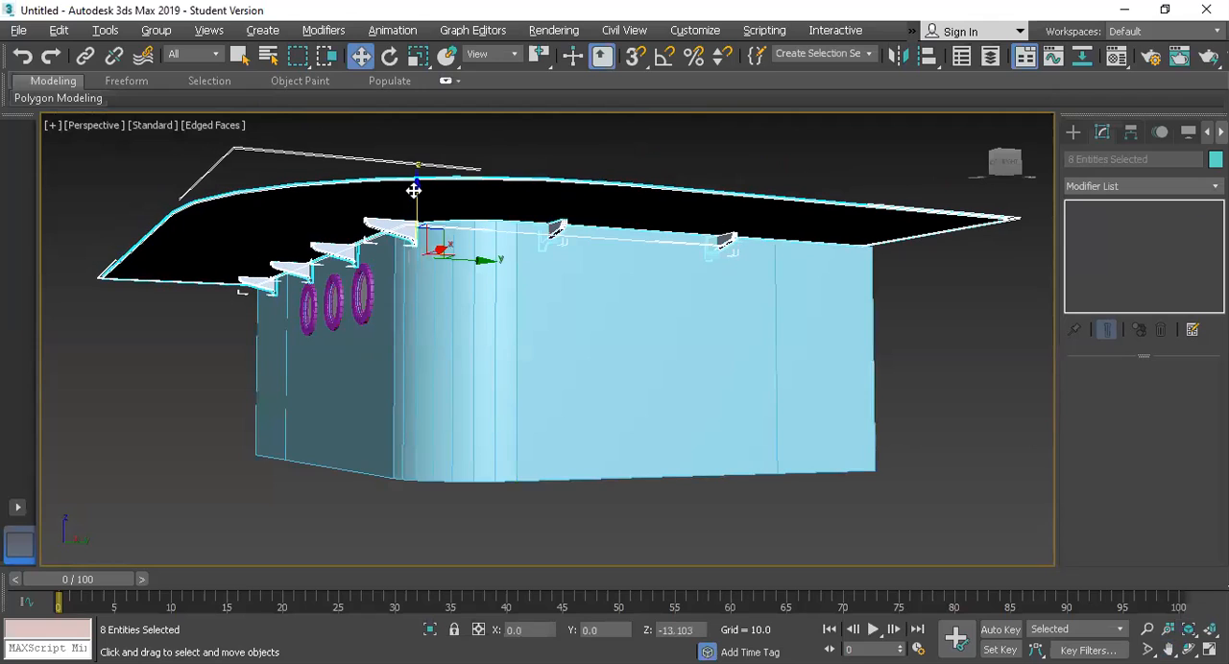
Step: Show the Top view at full size with the whole canopy outline in view
key(alt+w)
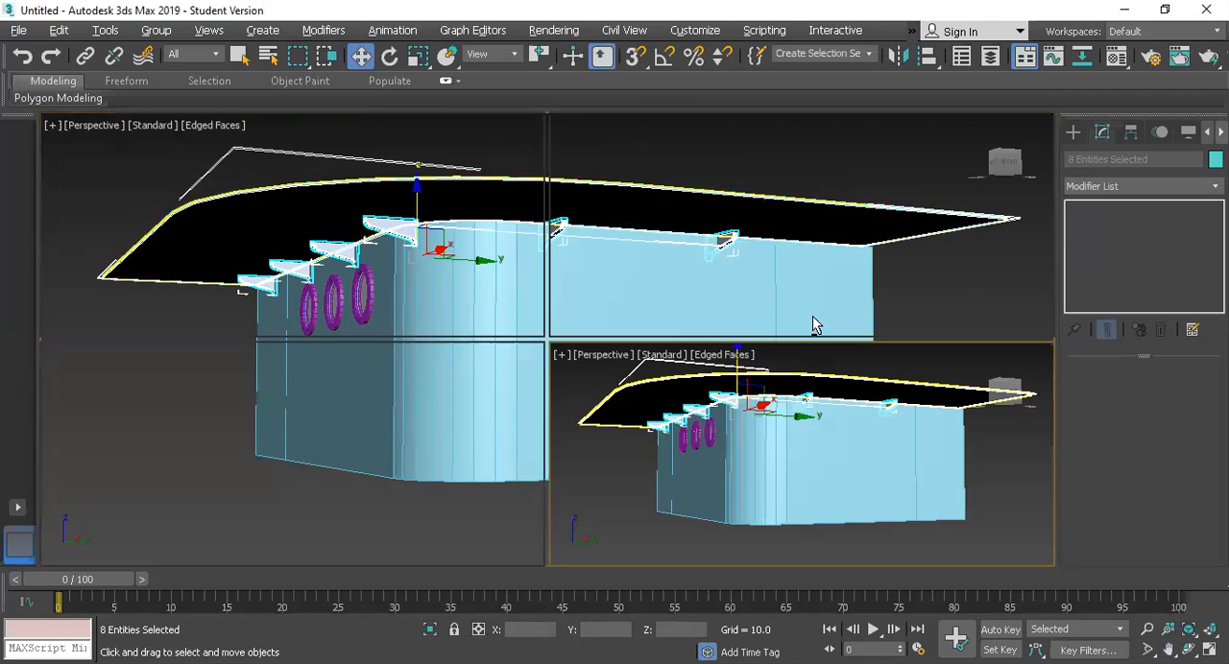
key(alt+w)
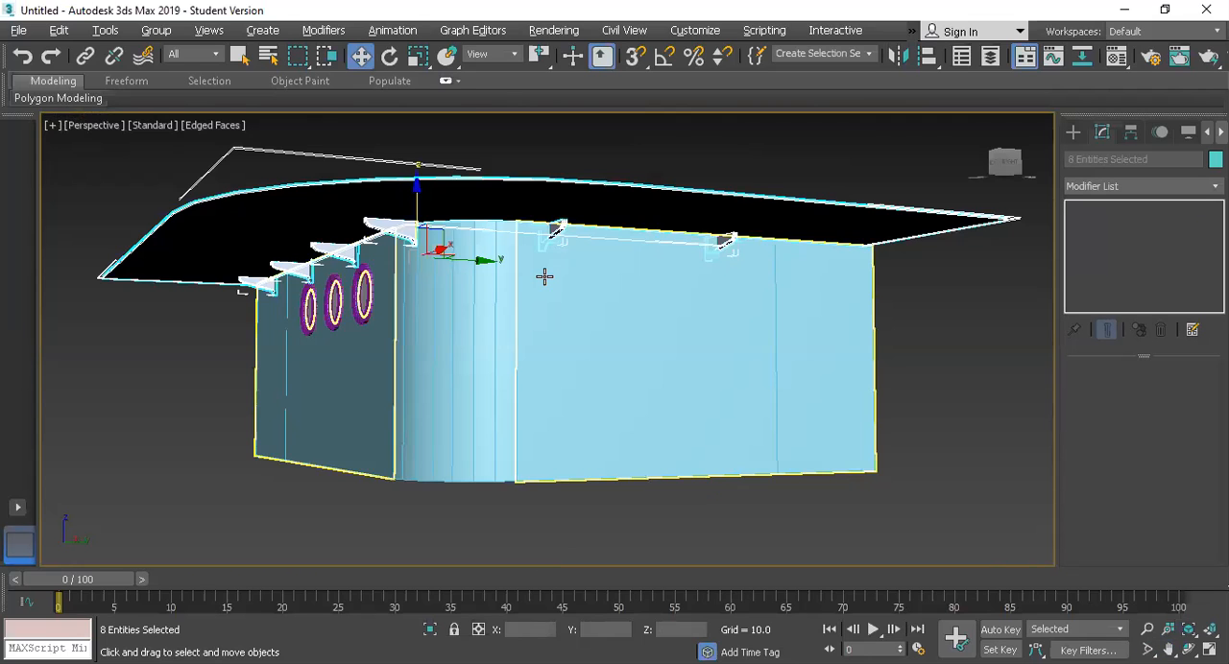
key(alt+w)
right_click(388, 227)
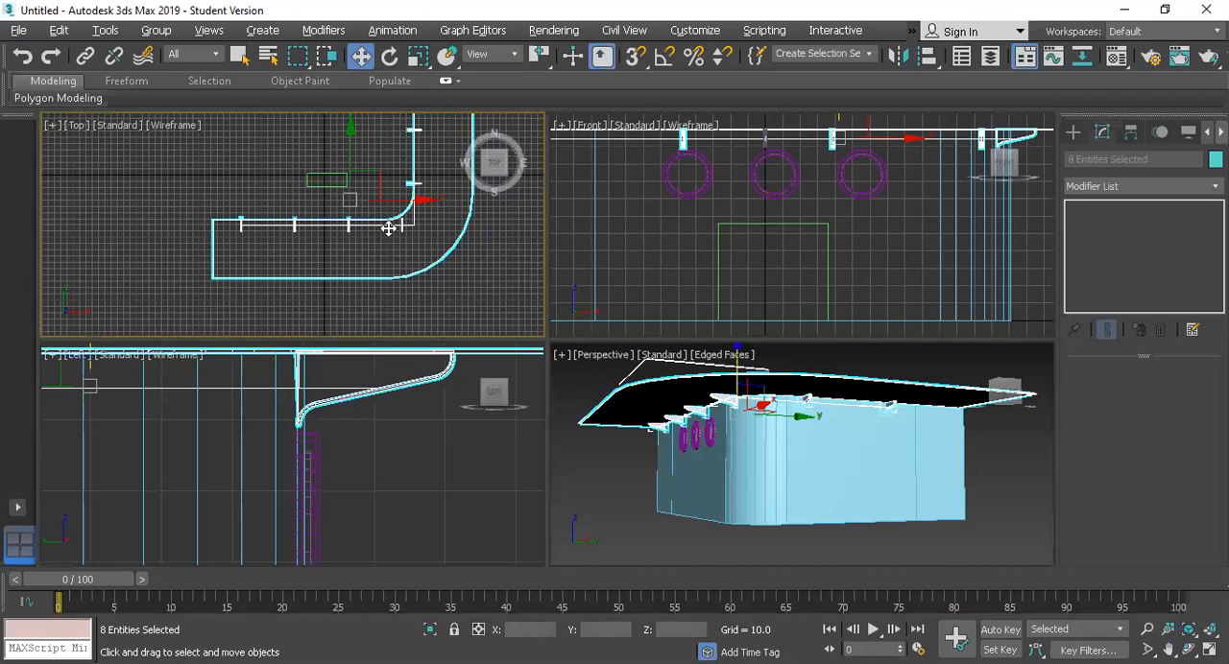
key(alt+w)
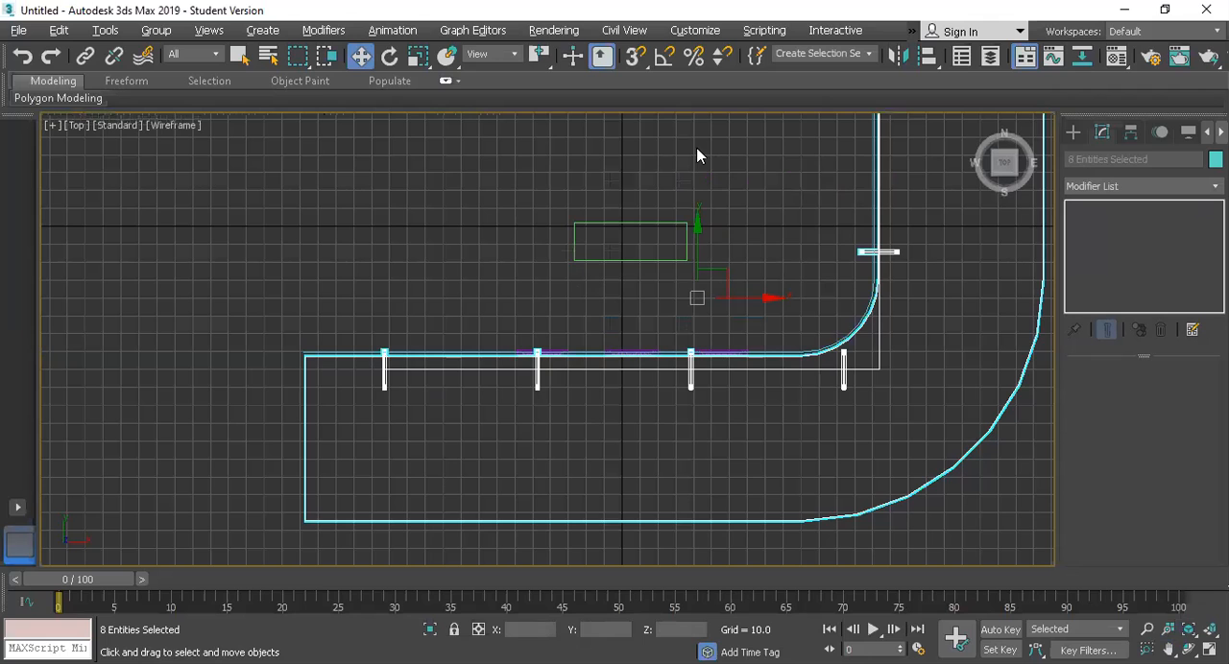
scroll(568, 165, down, 5)
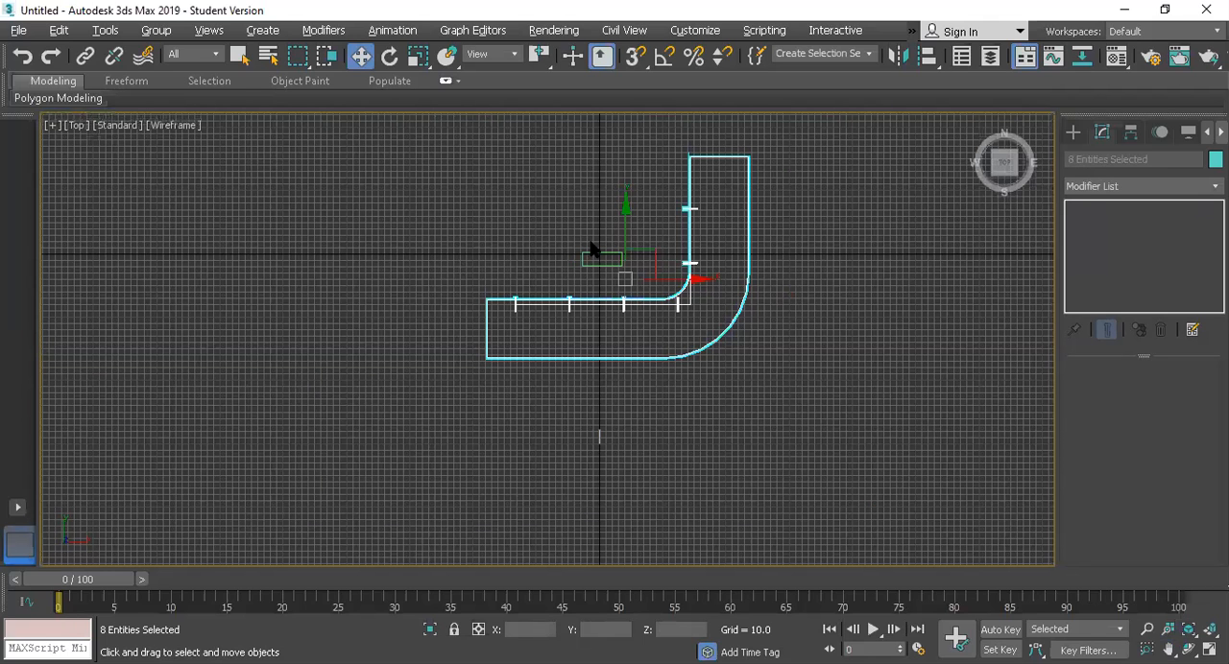
Step: Try to draw a rectangle from the canopy's inner corner at its west end to the other wall, and discard it
click(1074, 133)
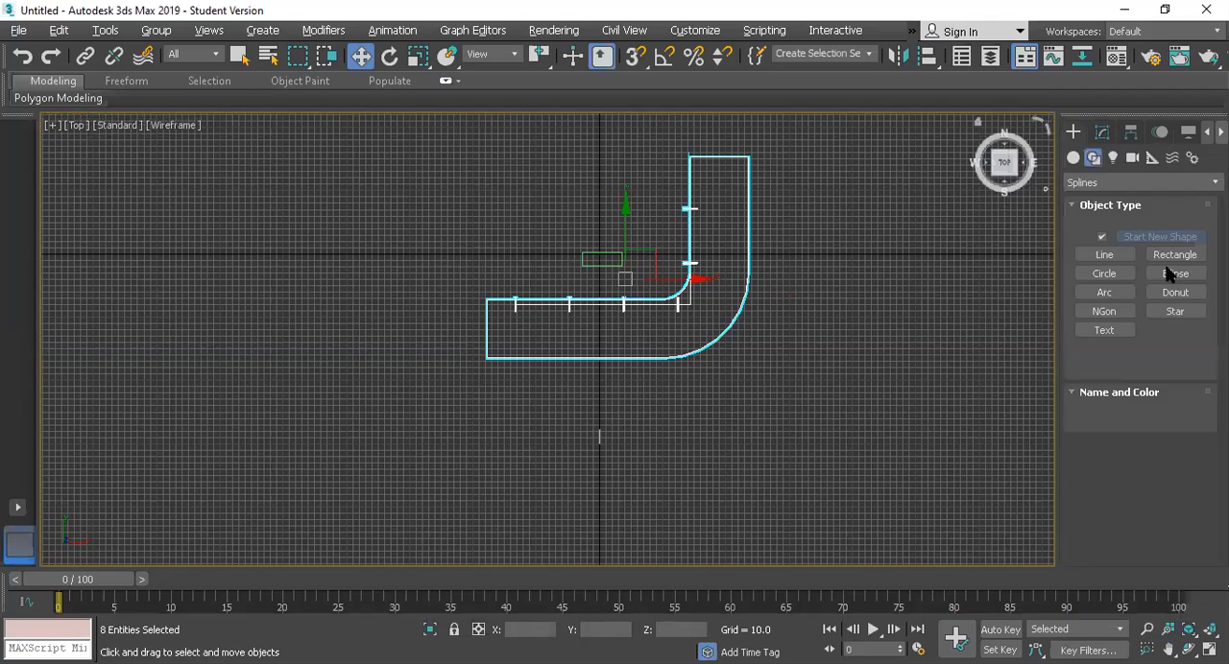
click(1170, 255)
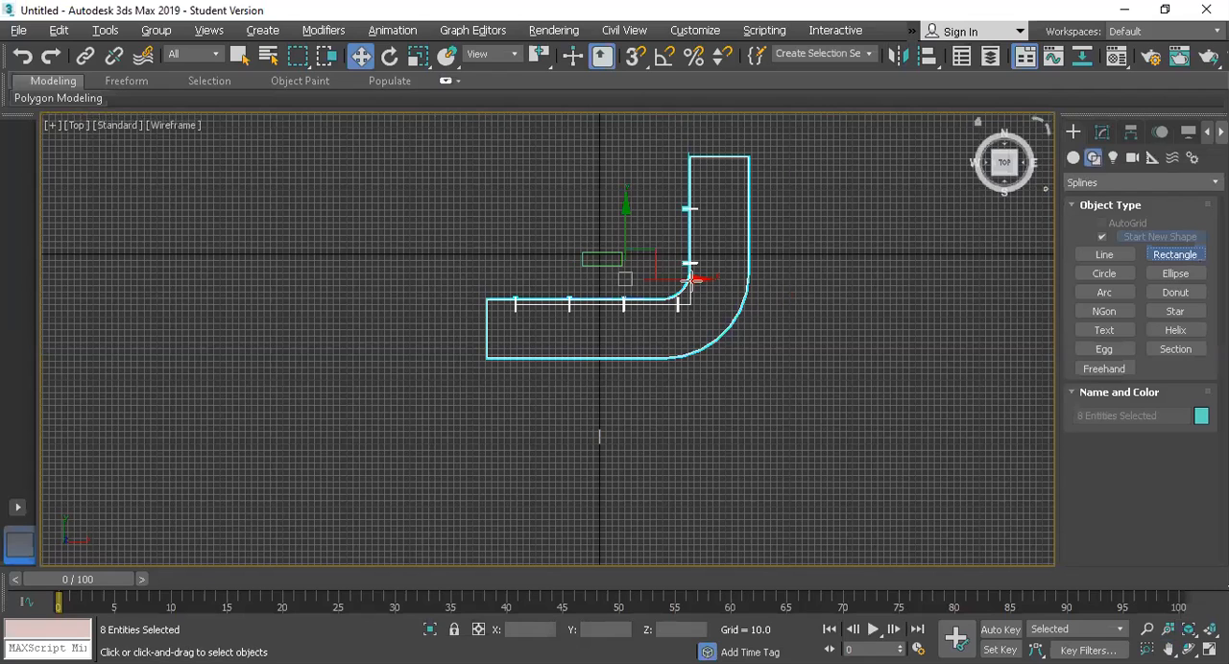
scroll(691, 280, up, 5)
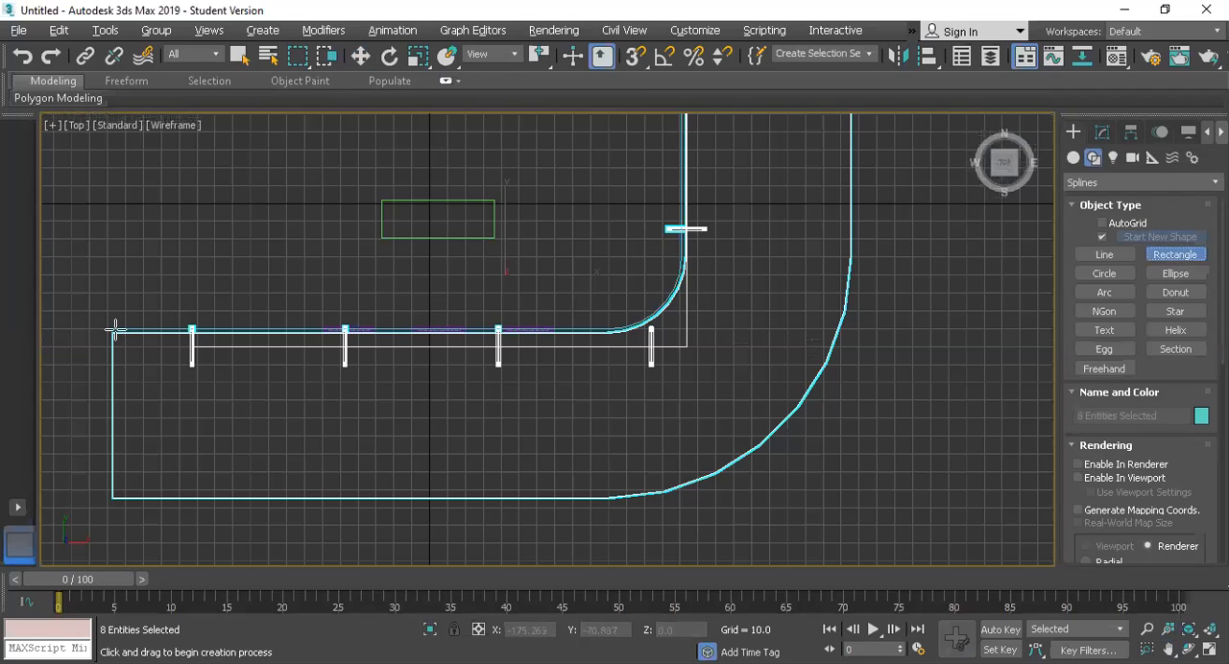
mouse_move(257, 260)
mouse_down()
mouse_move(626, 132)
mouse_move(685, 98)
mouse_up()
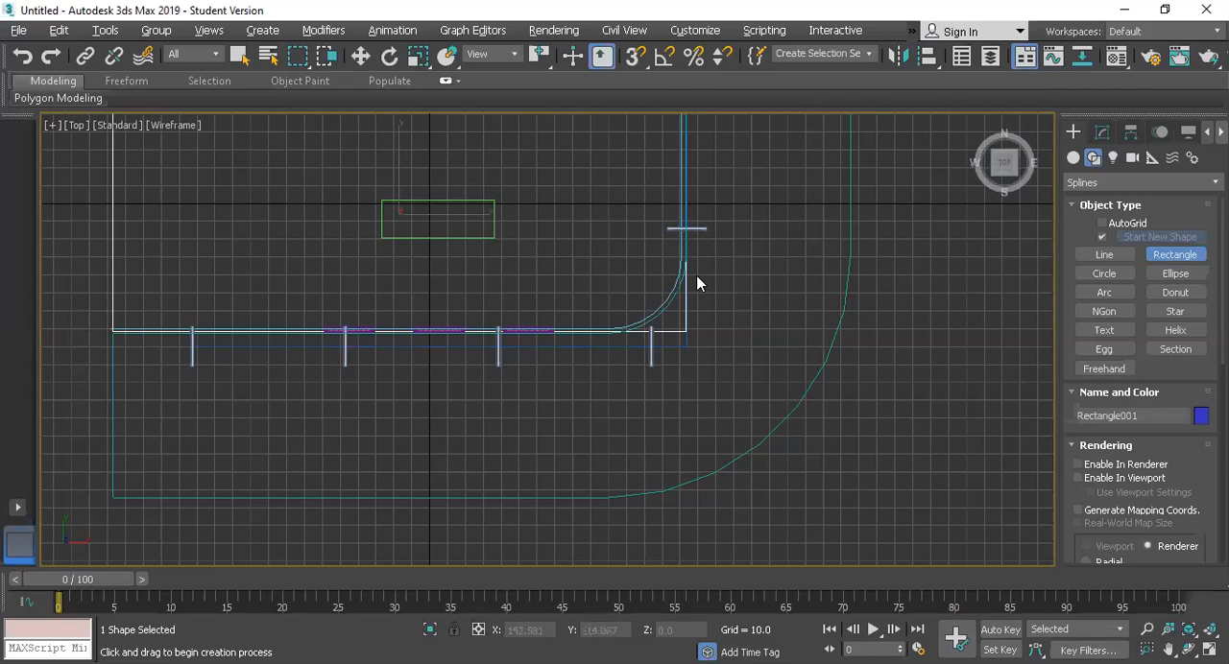
key(w)
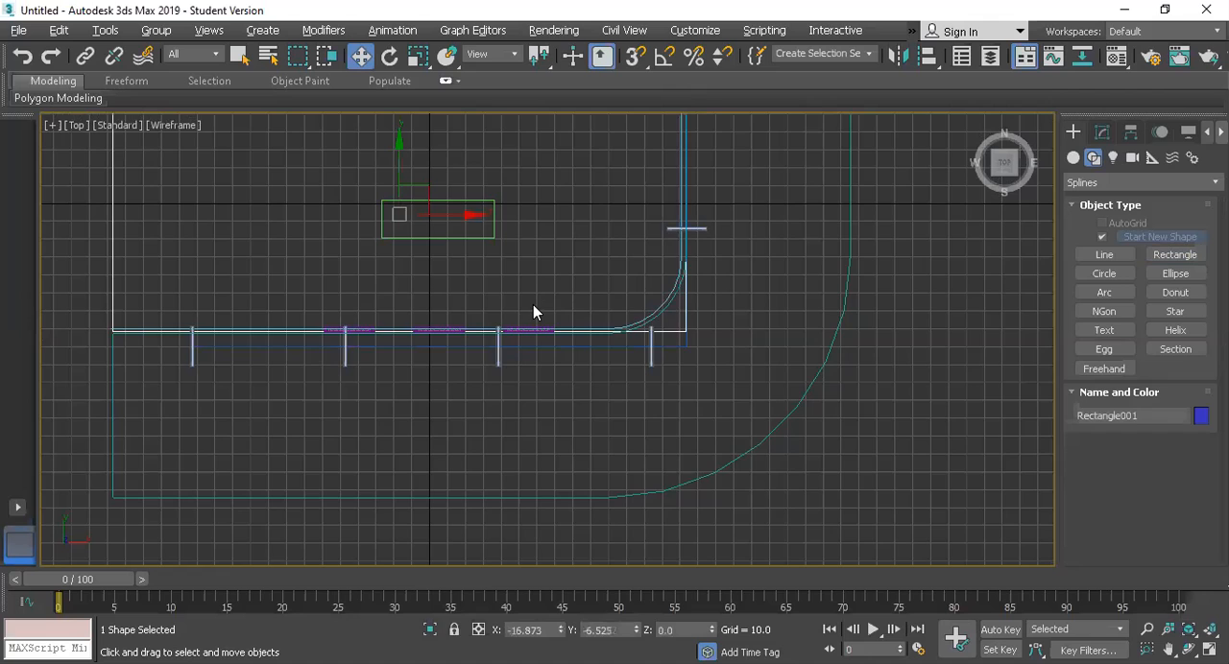
click(532, 304)
scroll(533, 305, down, 5)
key(ctrl+a)
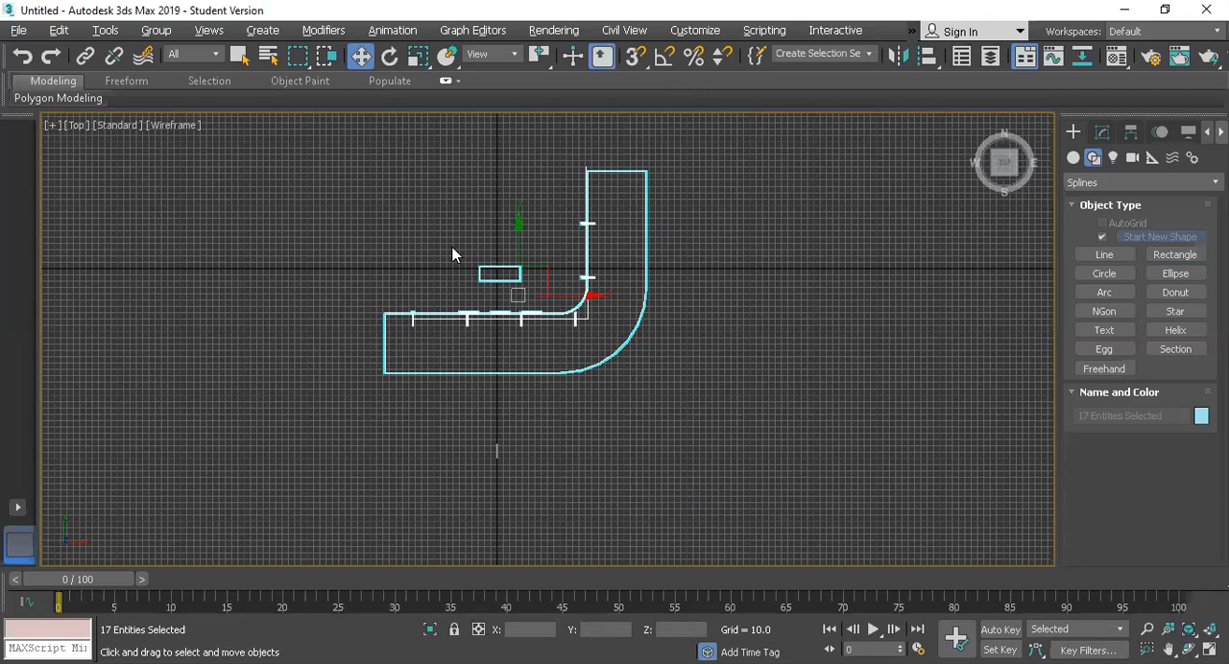
Step: Draw a rectangle about 225.9 long and 322.1 wide in the Top view, spanning the area enclosed by the canopy's inner edges
click(1169, 256)
scroll(433, 343, up, 4)
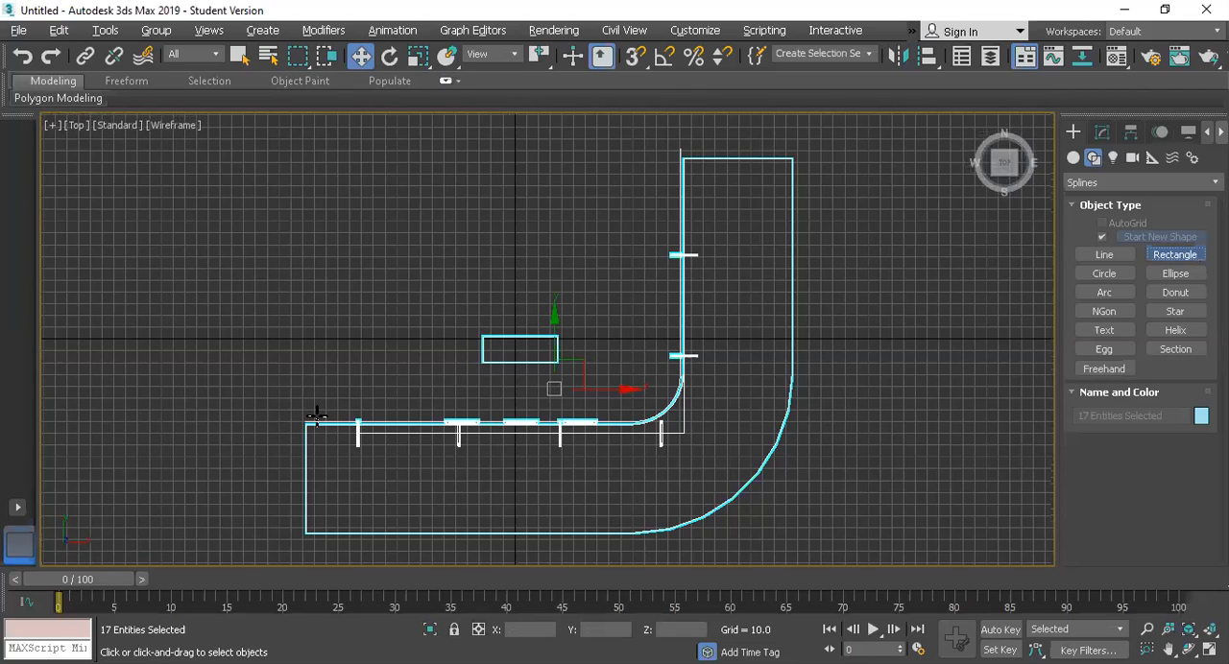
drag(305, 425, 363, 384)
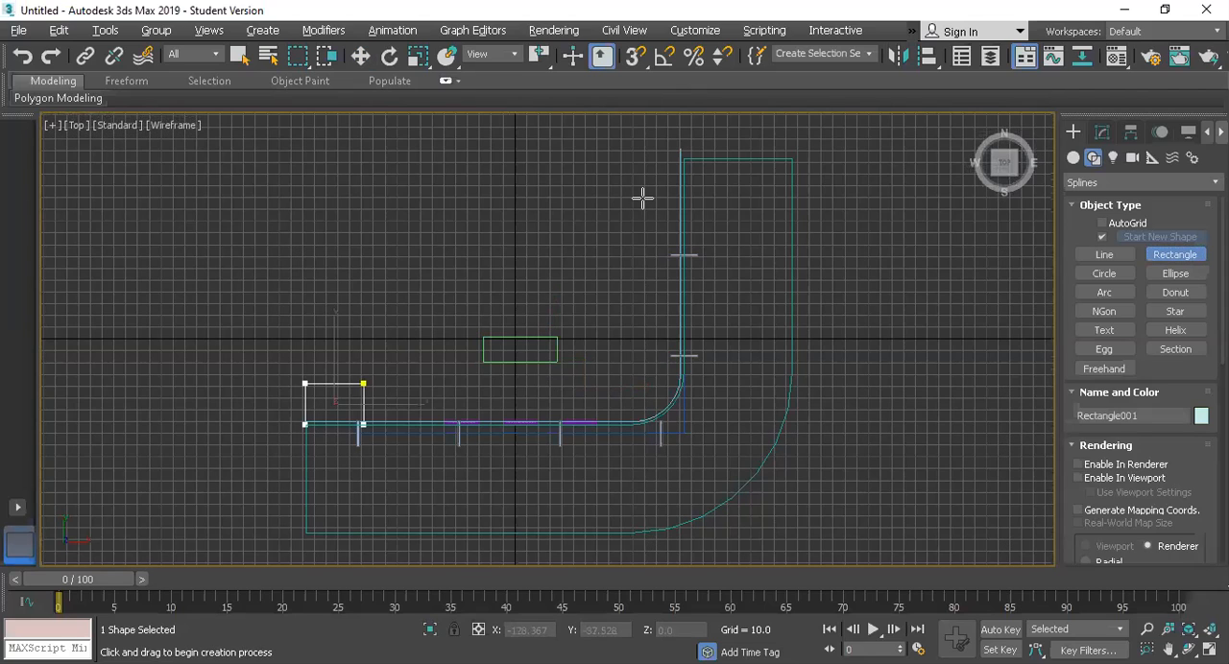
drag(642, 197, 684, 156)
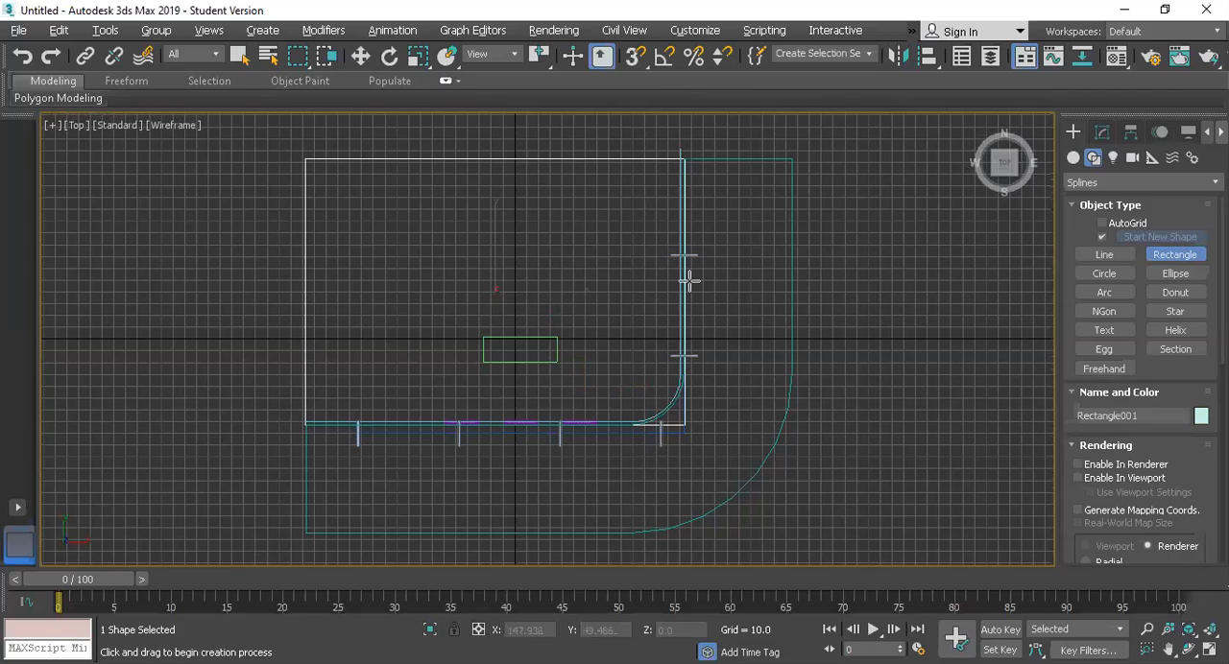
key(w)
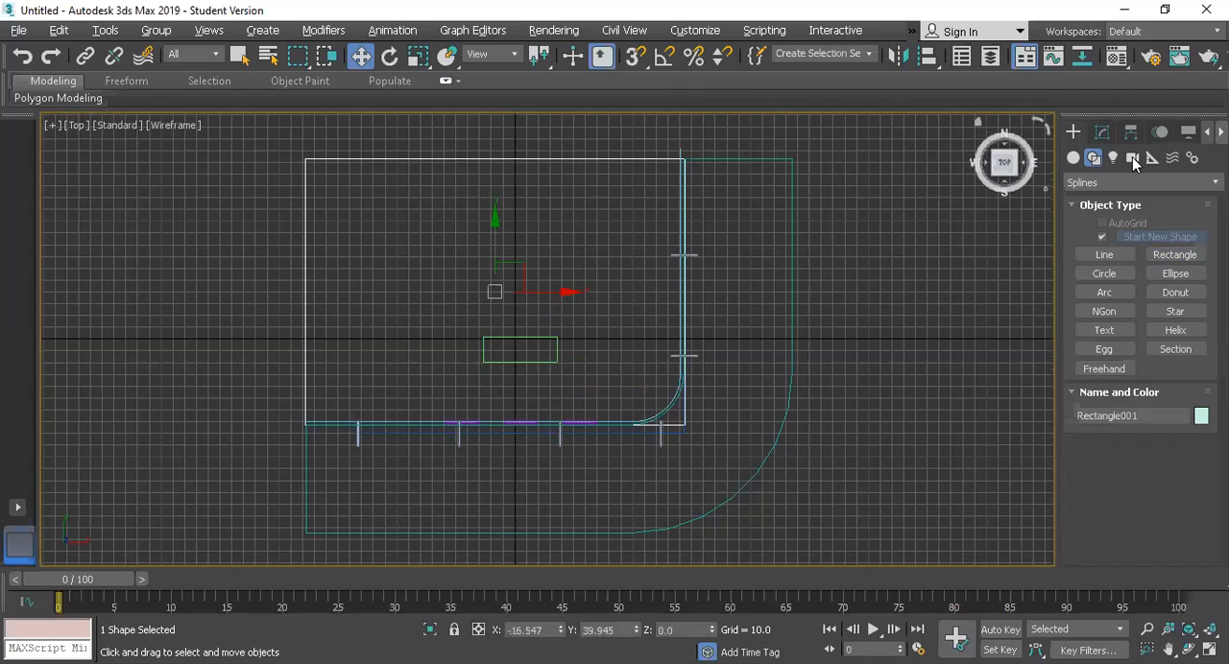
Step: Convert the new rectangle to an Editable Spline
click(1102, 132)
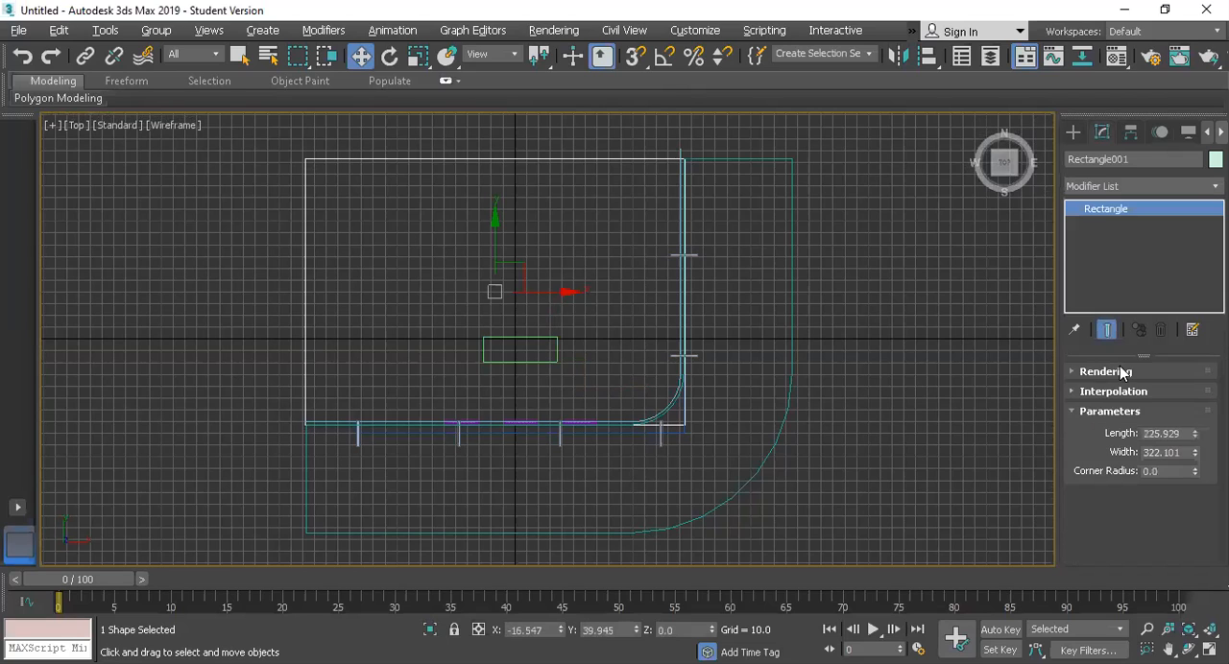
right_click(1123, 207)
click(1120, 324)
Step: Fillet the rectangle's northwest and southeast corner vertices to match the wall's rounded corner, and check the shape in the Perspective view
click(1088, 236)
click(1100, 226)
click(304, 158)
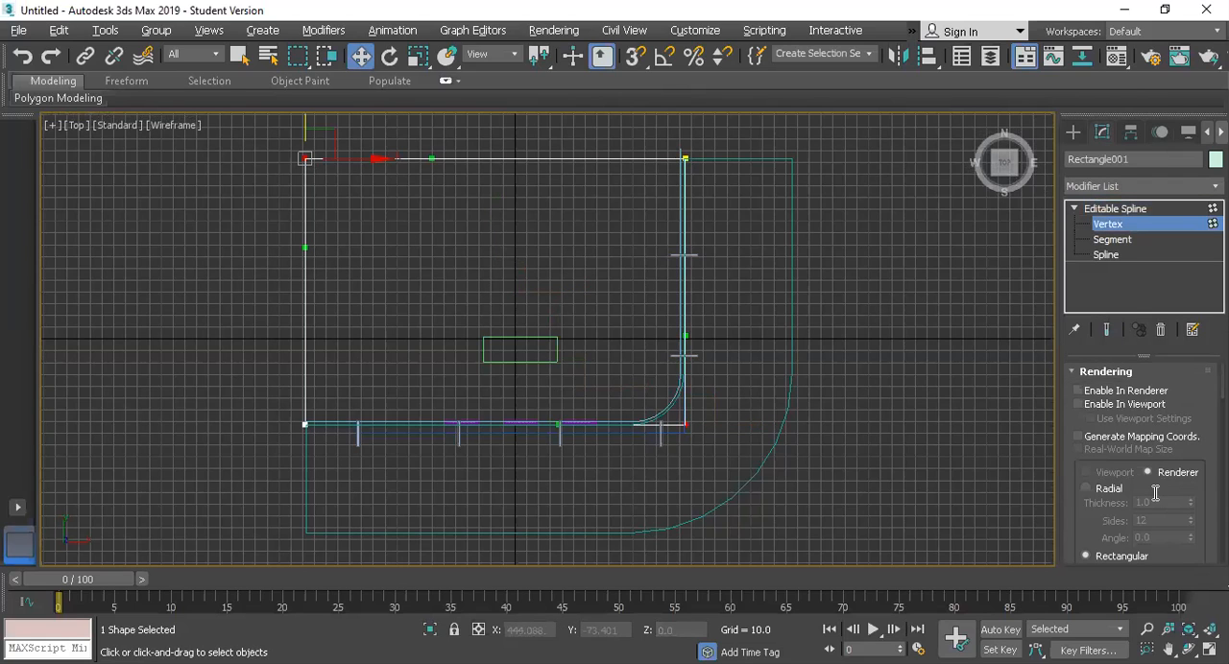
scroll(1085, 445, down, 3)
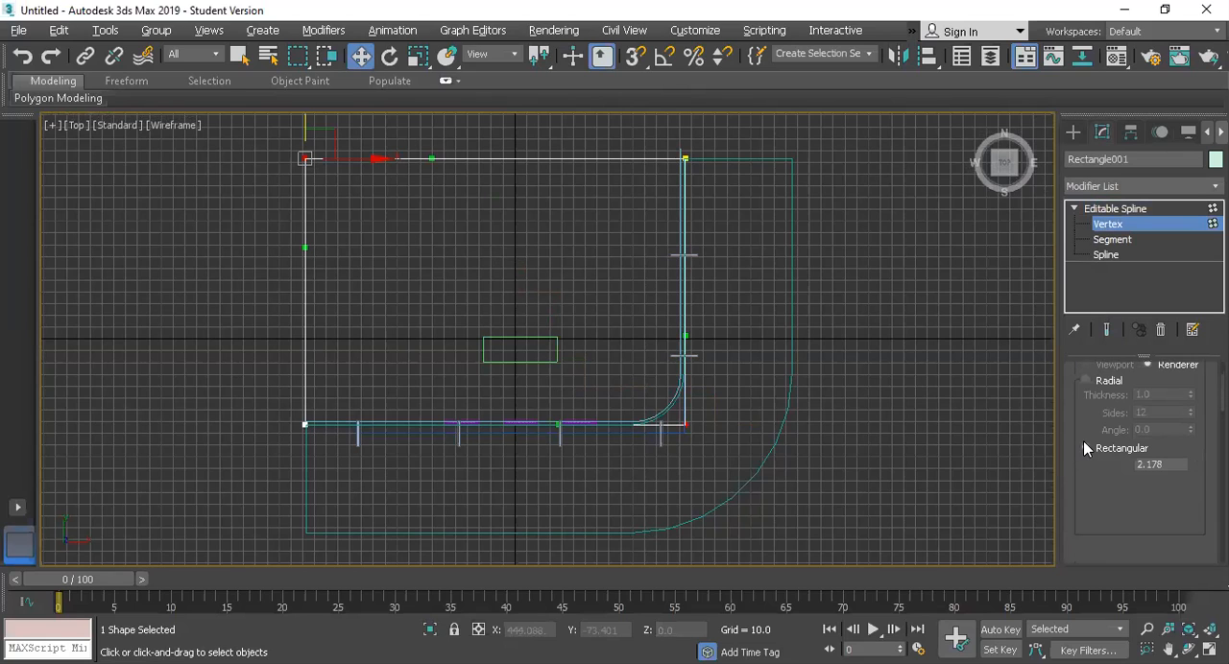
scroll(1083, 441, down, 5)
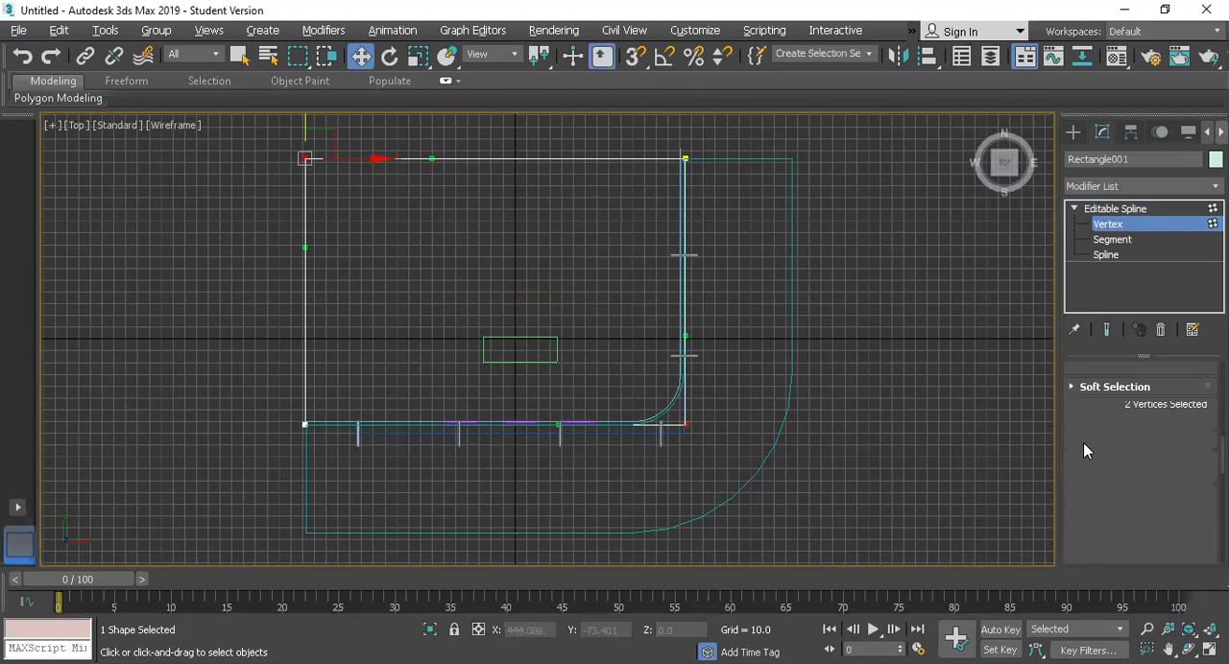
scroll(1083, 442, down, 5)
scroll(1097, 418, up, 1)
click(1098, 416)
drag(691, 399, 706, 370)
click(1107, 225)
click(1113, 210)
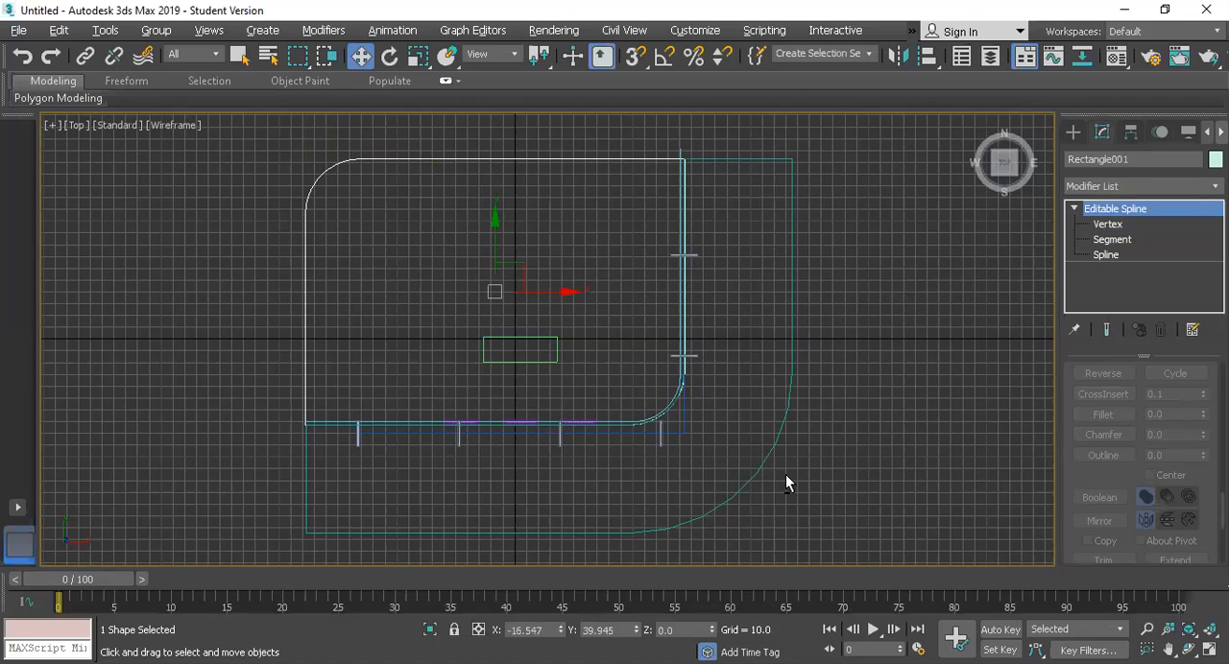
key(p)
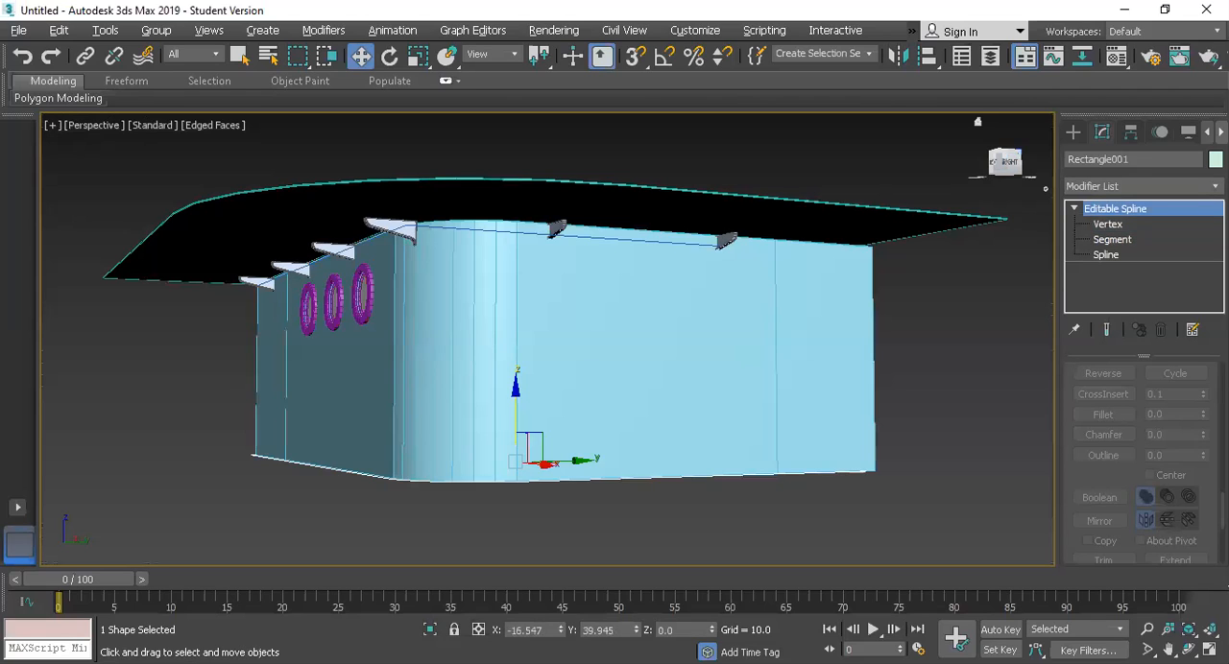
Step: Raise the rounded roof rectangle to the top of the walls, at a height of about 107.7
drag(1010, 161, 1002, 218)
alt+middle_drag(553, 397, 546, 363)
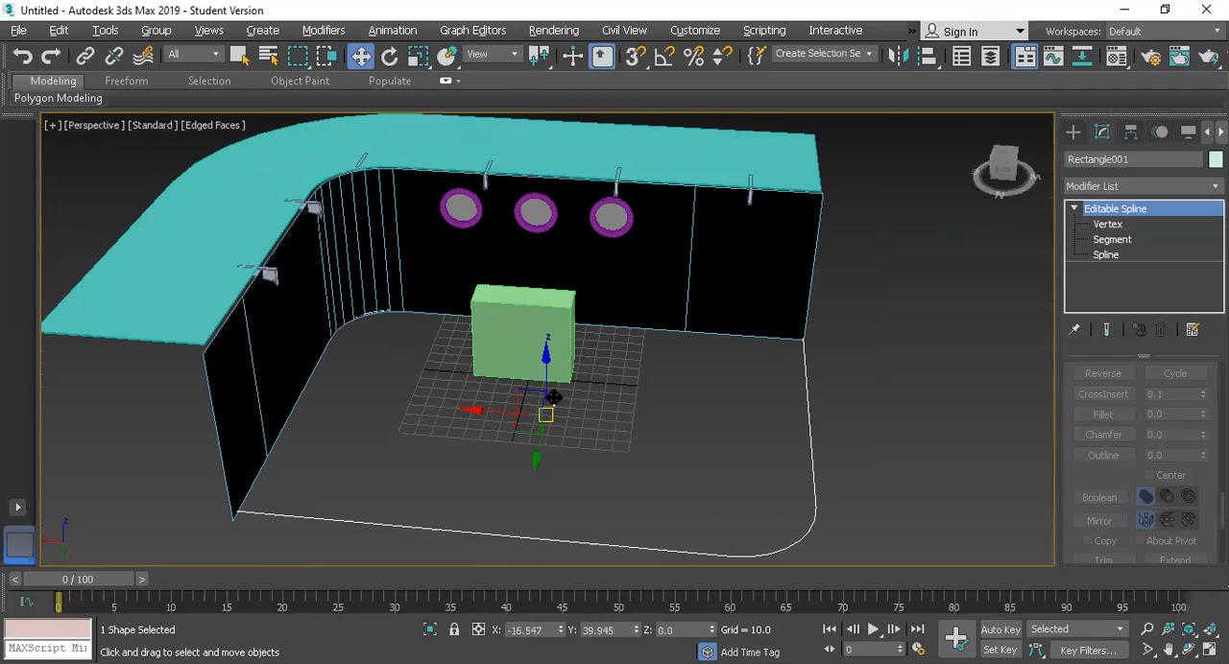
drag(546, 364, 547, 347)
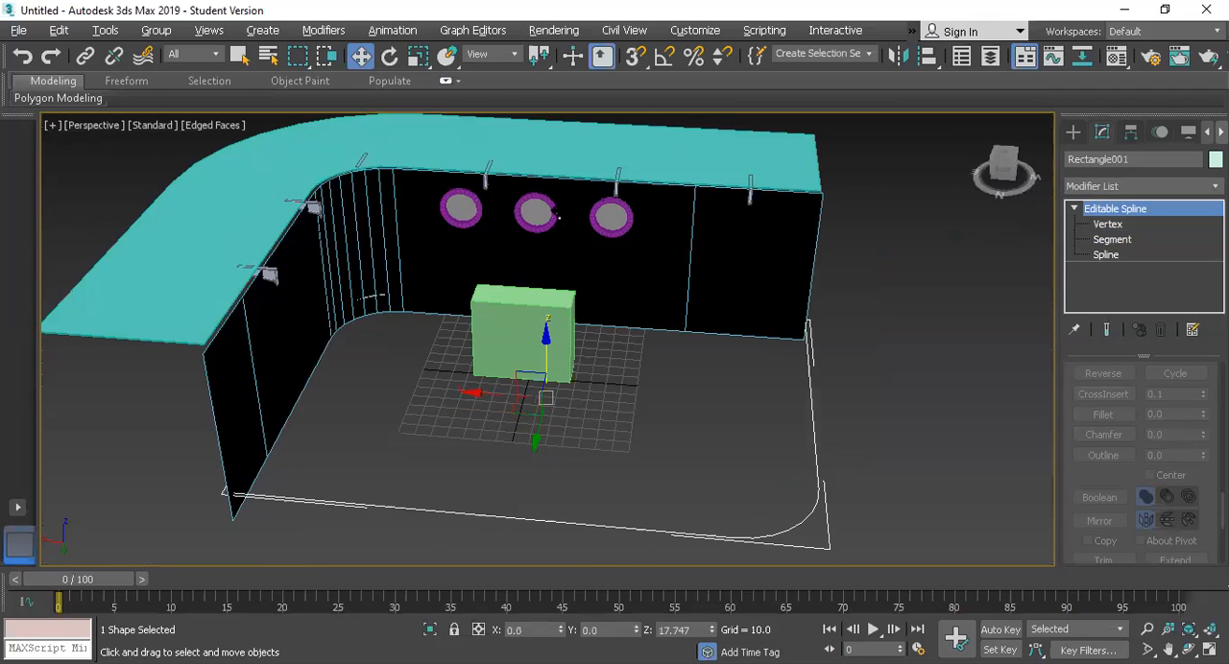
drag(557, 213, 557, 213)
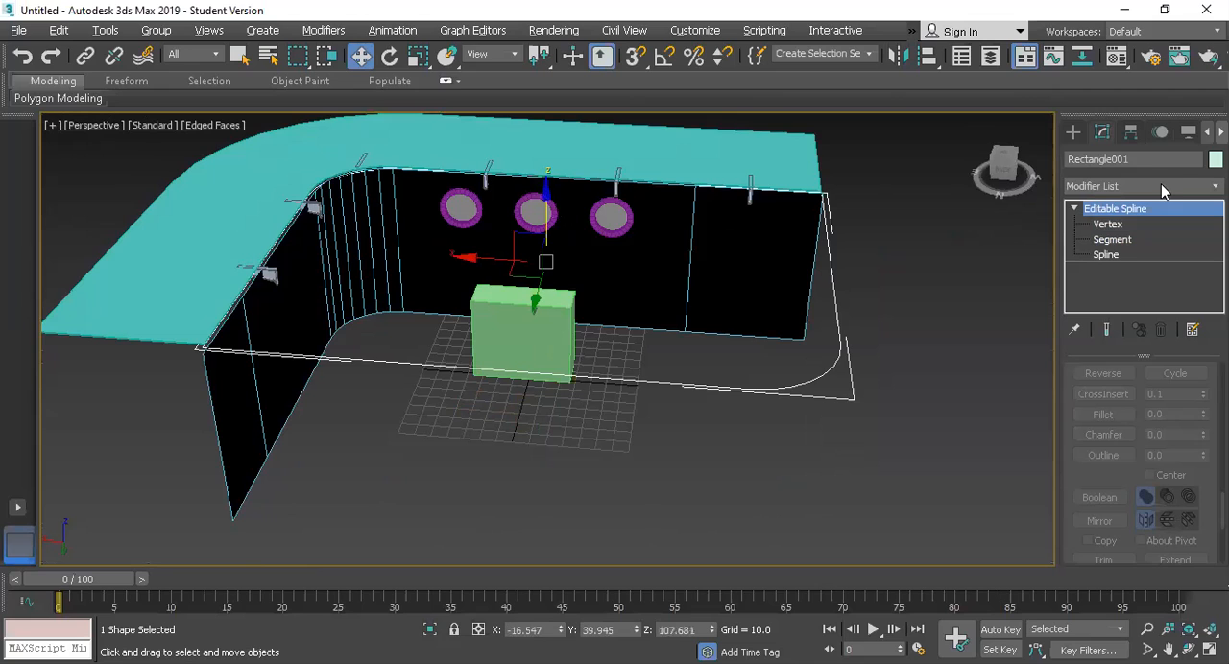
Step: Extrude the roof rectangle by 0.5 and raise the resulting slab about 1.05
click(1153, 188)
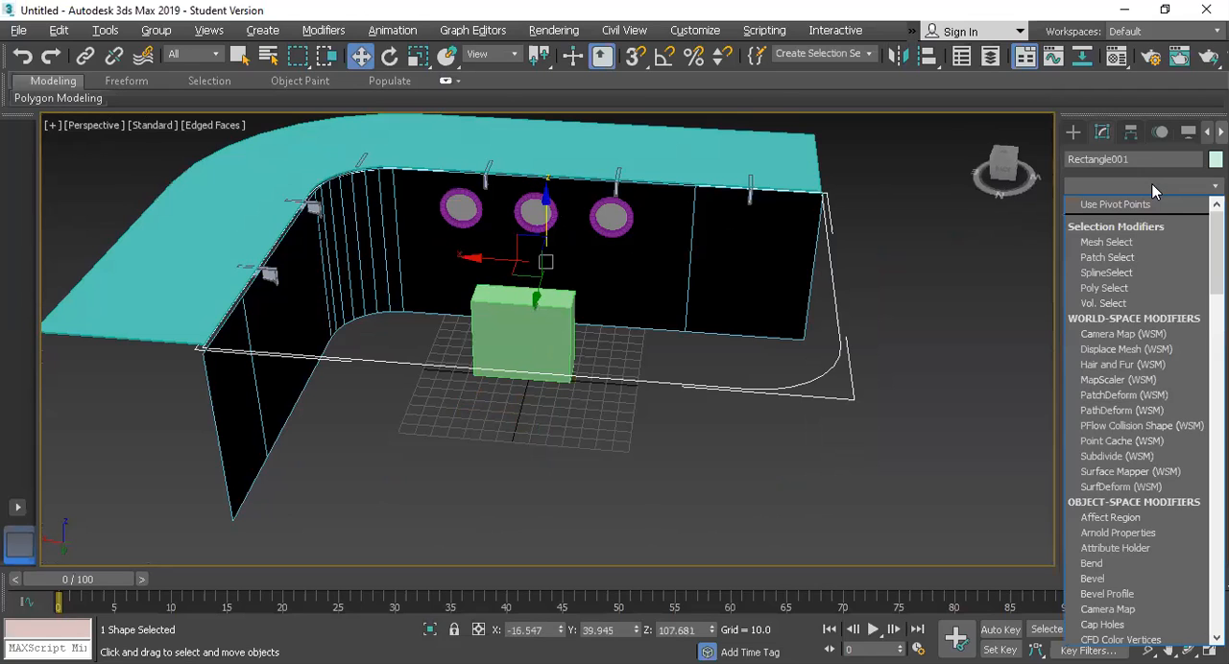
text(ex)
click(1141, 209)
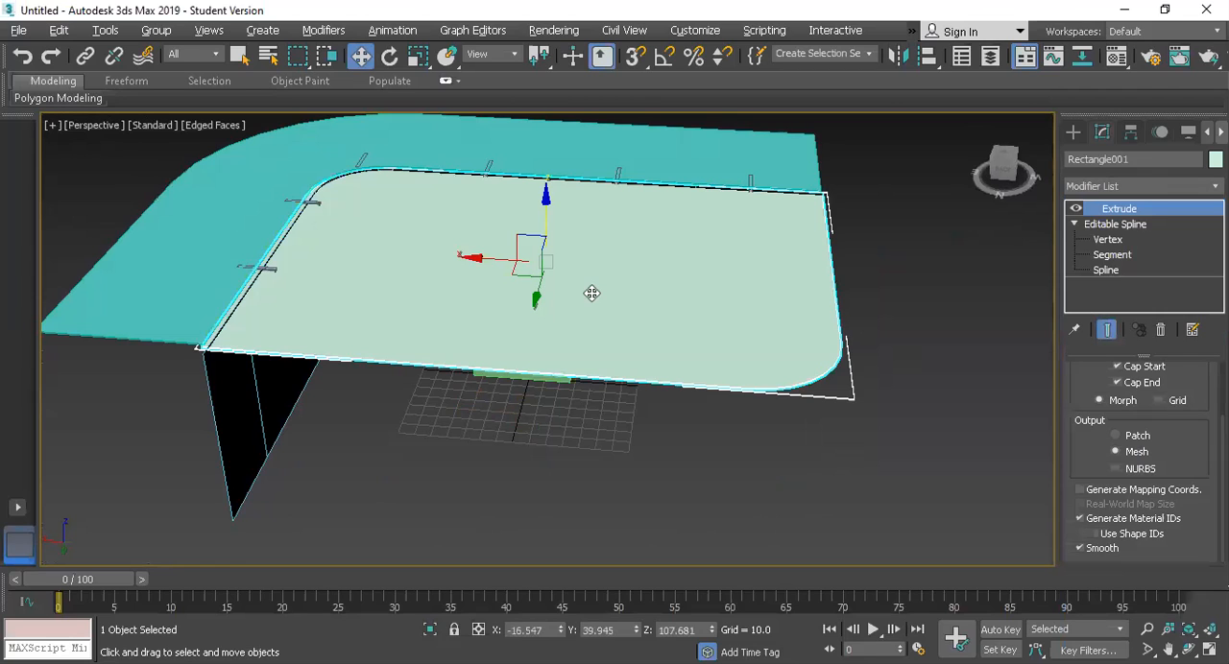
mouse_move(541, 222)
shift+mouse_down()
mouse_move(546, 192)
mouse_move(544, 204)
shift+mouse_up()
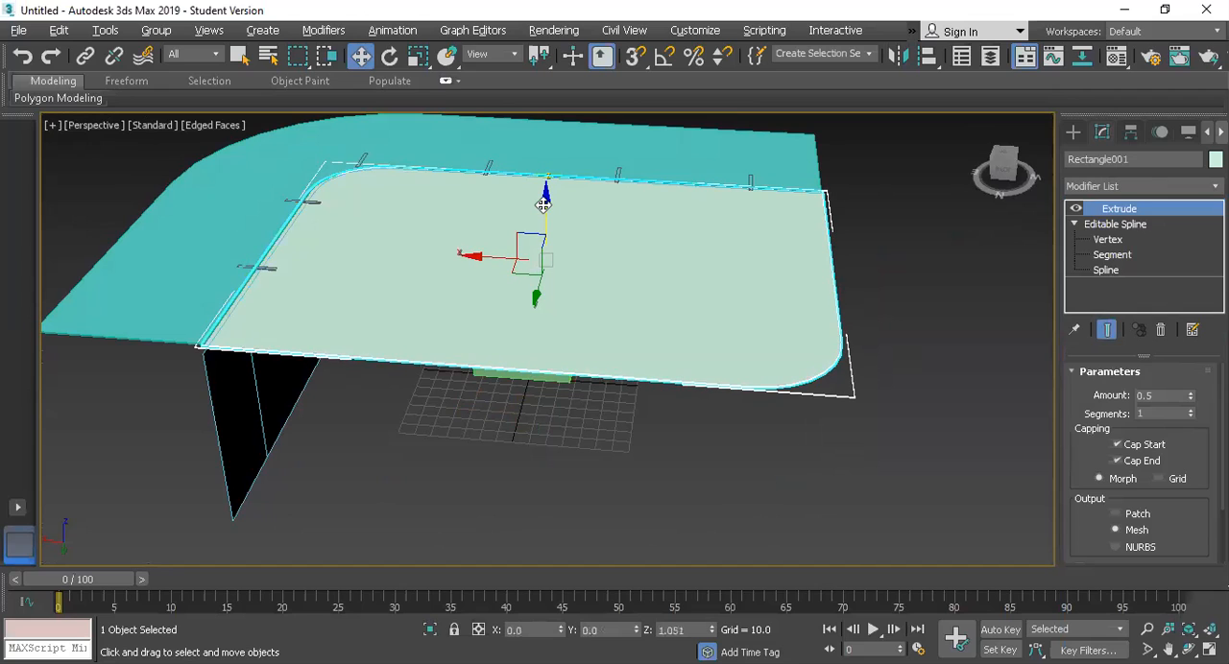
Step: Examine the roof slab, canopy and walls from above and from the side, and compare them with the rusty boat reference photo
click(992, 166)
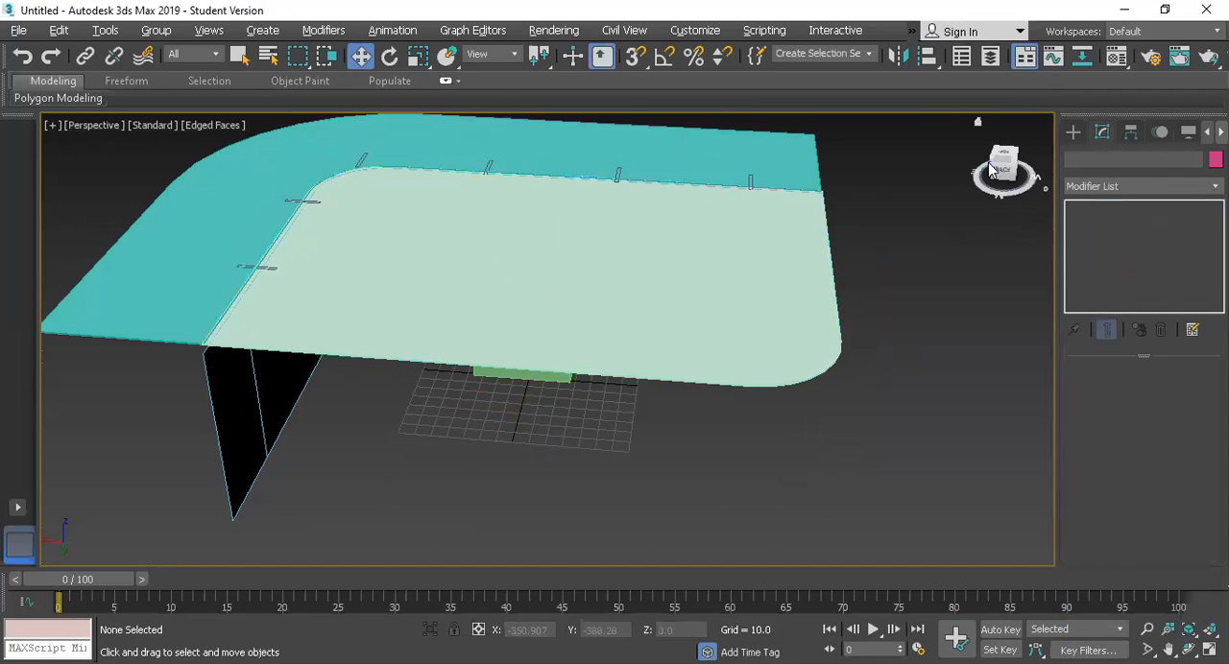
mouse_move(992, 166)
mouse_down()
mouse_move(377, 213)
mouse_move(812, 238)
mouse_move(555, 271)
mouse_move(526, 377)
mouse_up()
mouse_move(546, 262)
alt+middle_down()
mouse_move(524, 246)
mouse_move(561, 257)
mouse_move(427, 578)
alt+middle_up()
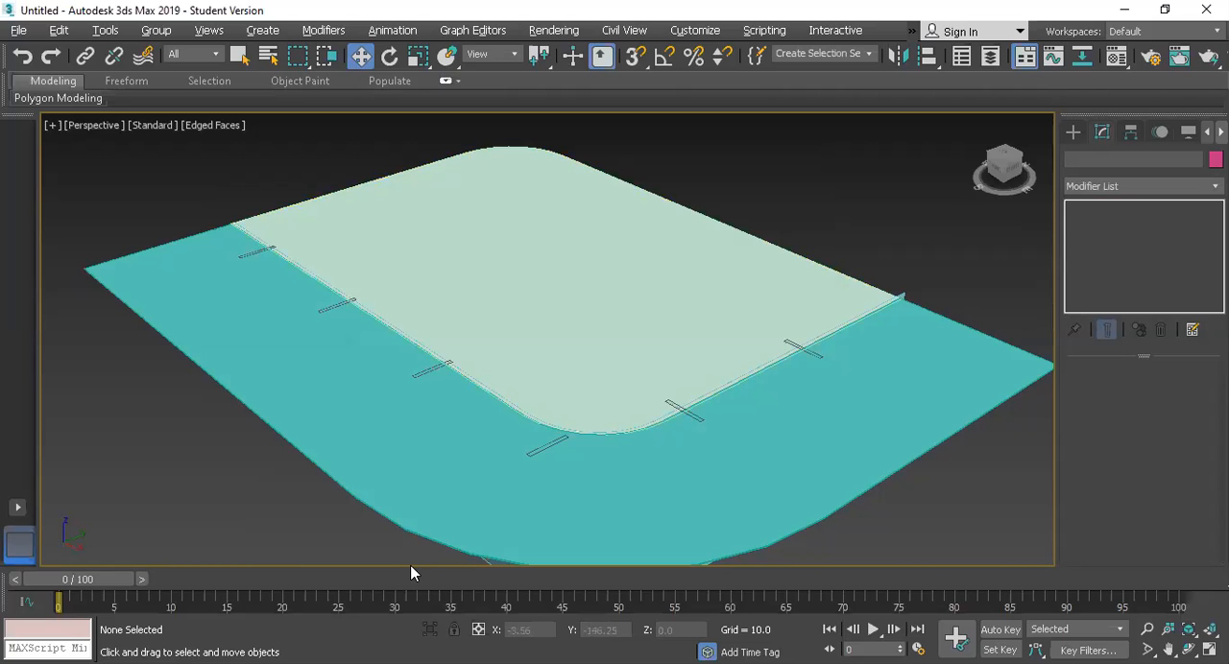
key(alt+Tab)
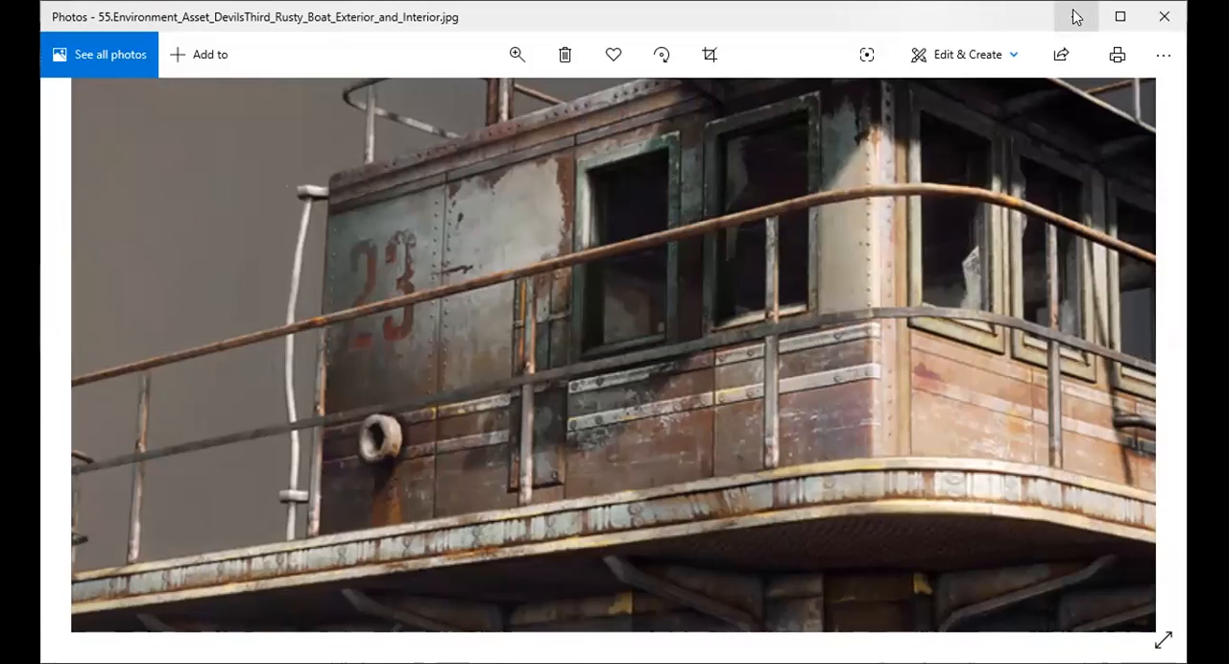
click(1075, 17)
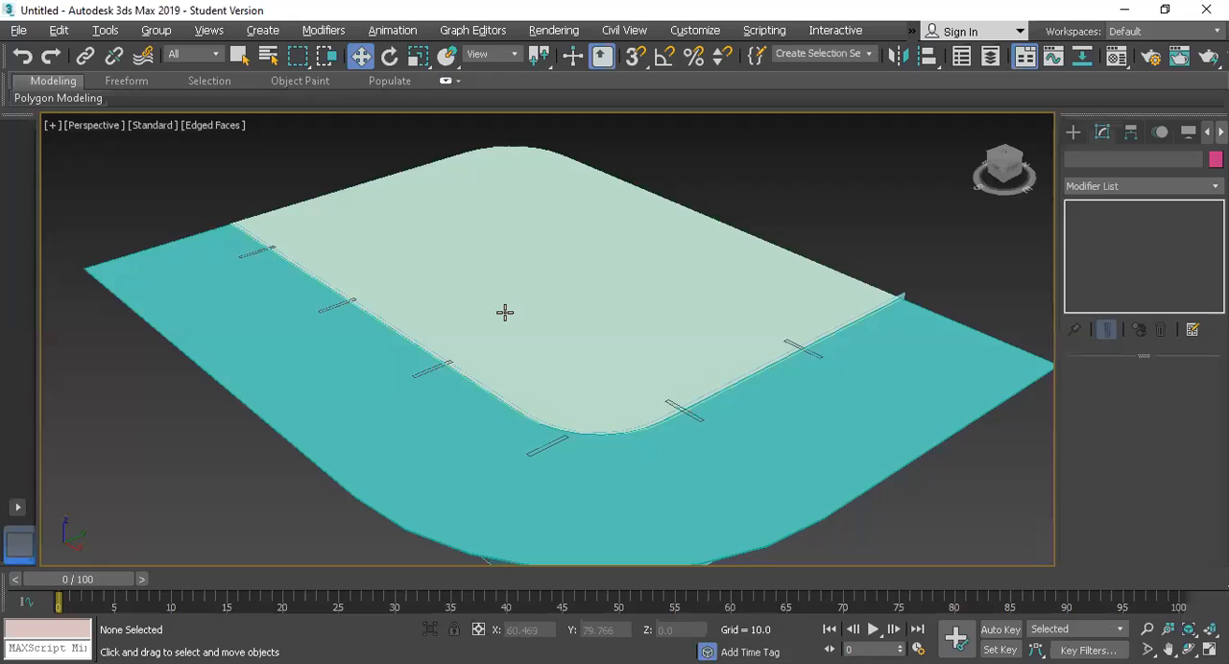
scroll(714, 476, down, 5)
drag(666, 421, 402, 234)
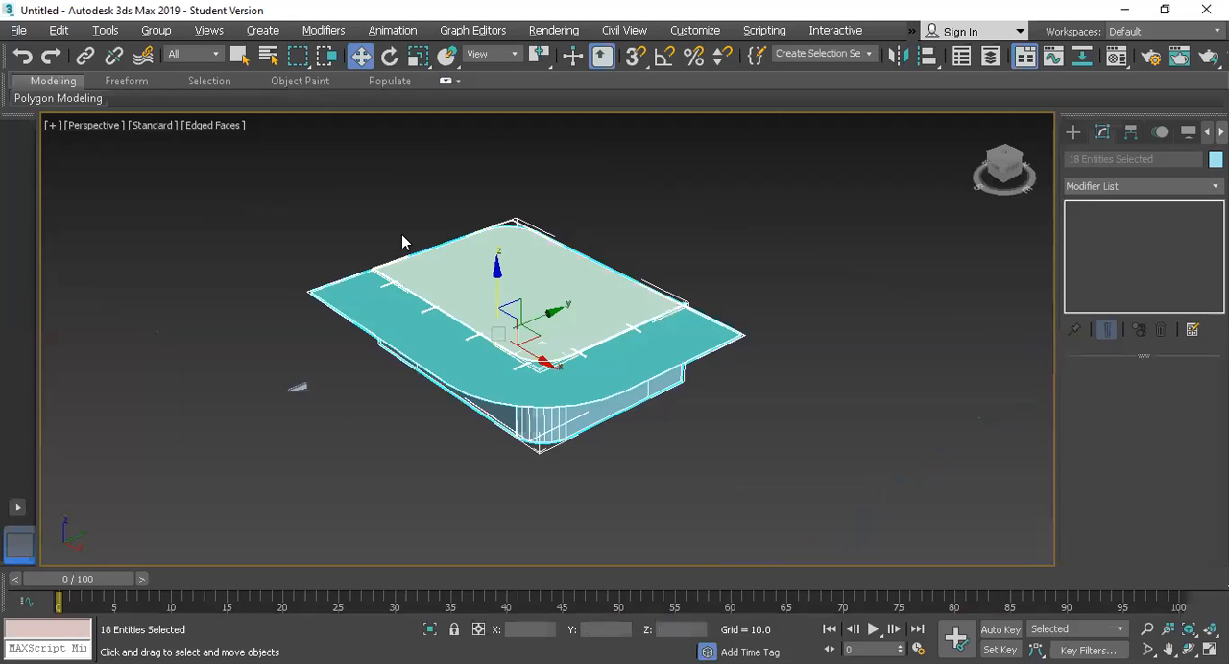
scroll(474, 356, up, 3)
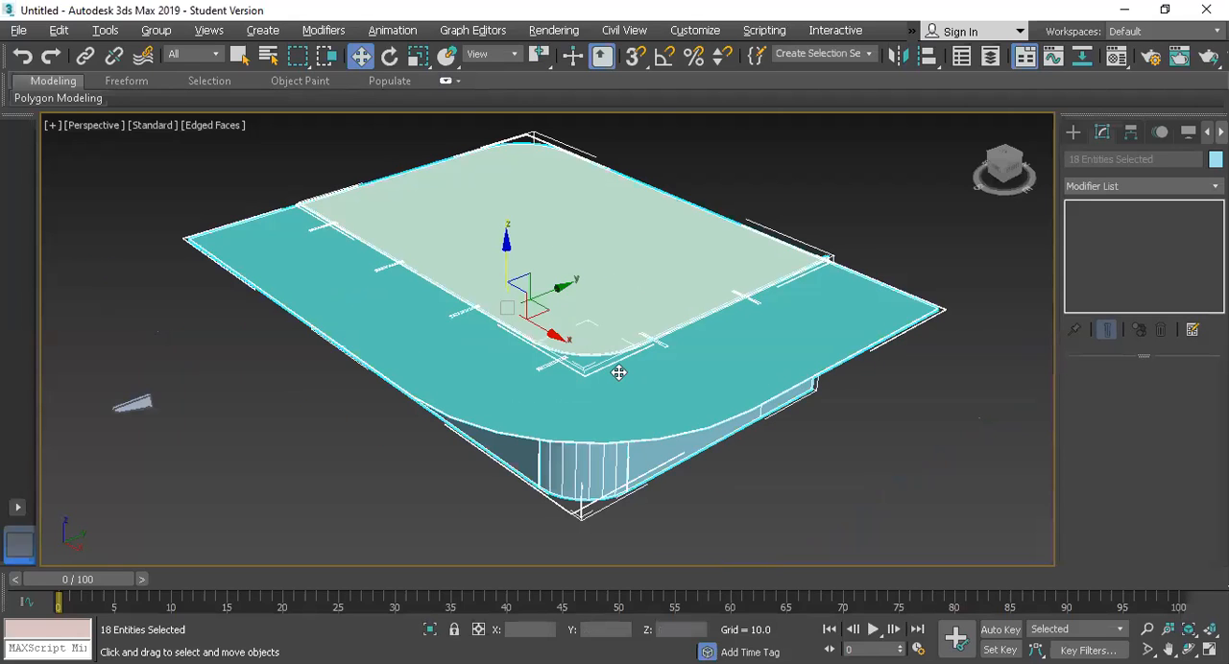
click(1004, 173)
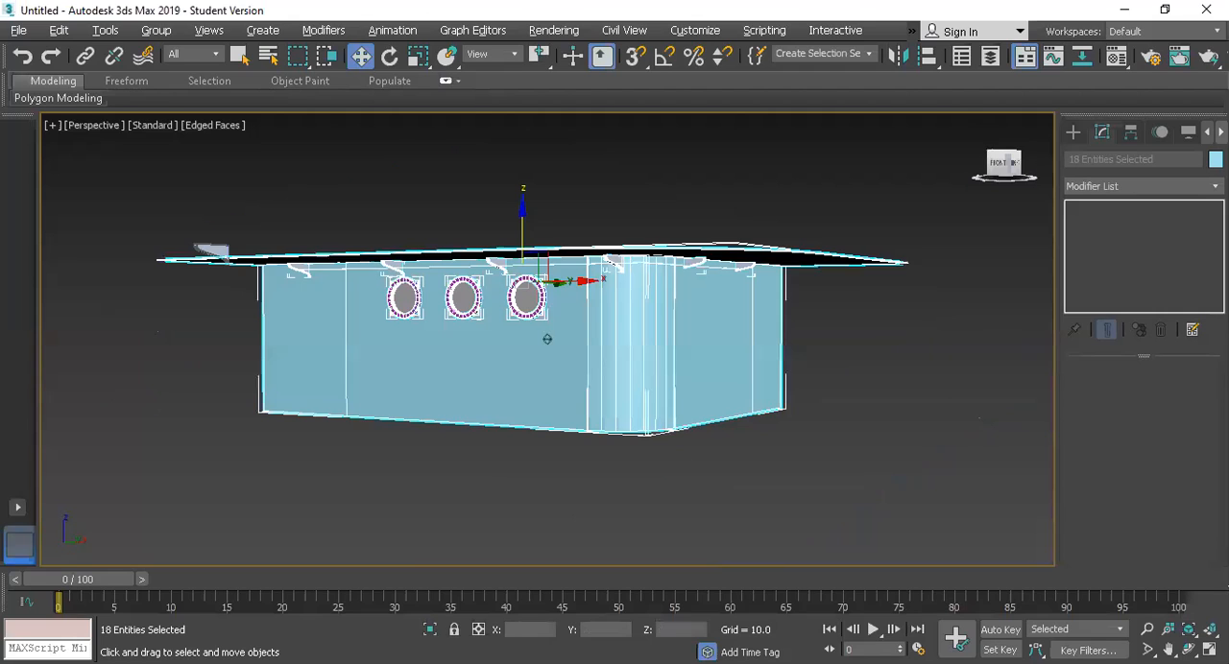
alt+middle_drag(683, 264, 472, 402)
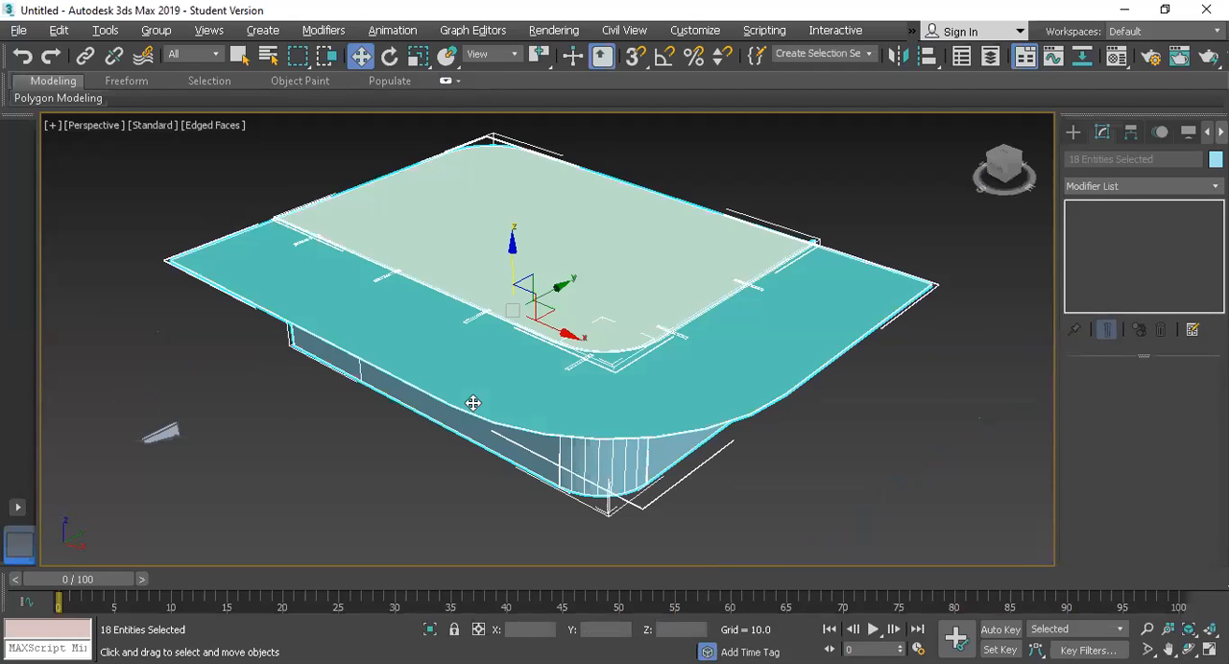
Step: Draw a rectangle about 316.8 long and 410.6 wide around the canopy's outer extents in the Top view and convert it to an Editable Spline
key(alt+w)
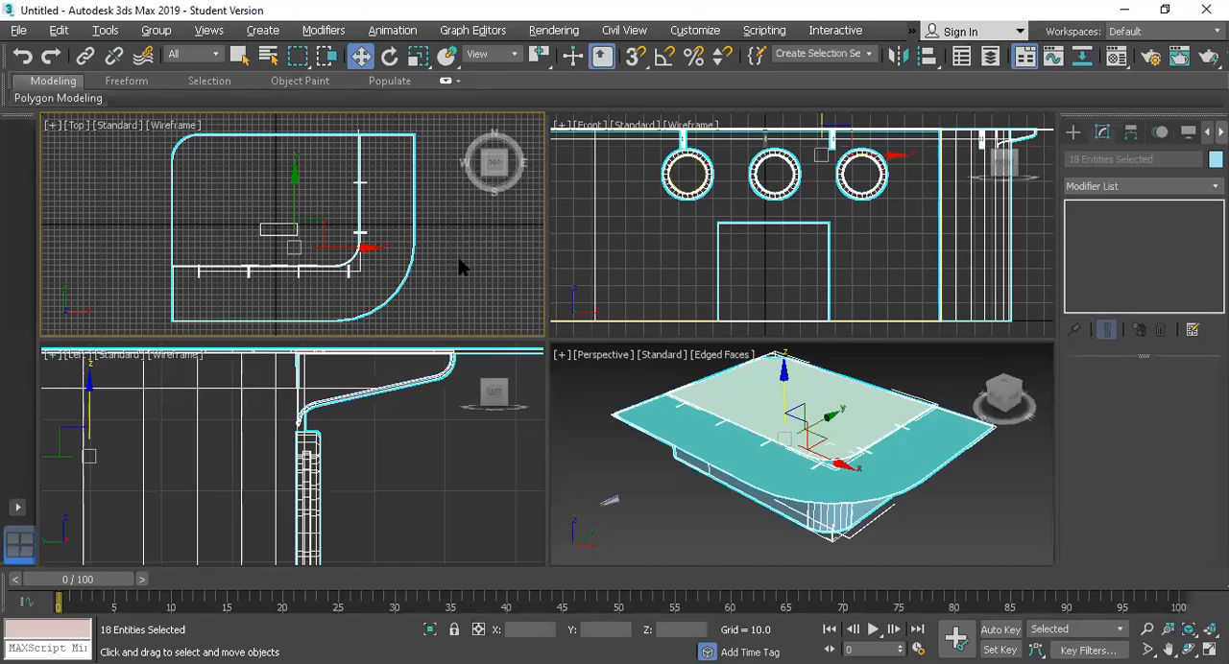
key(alt+w)
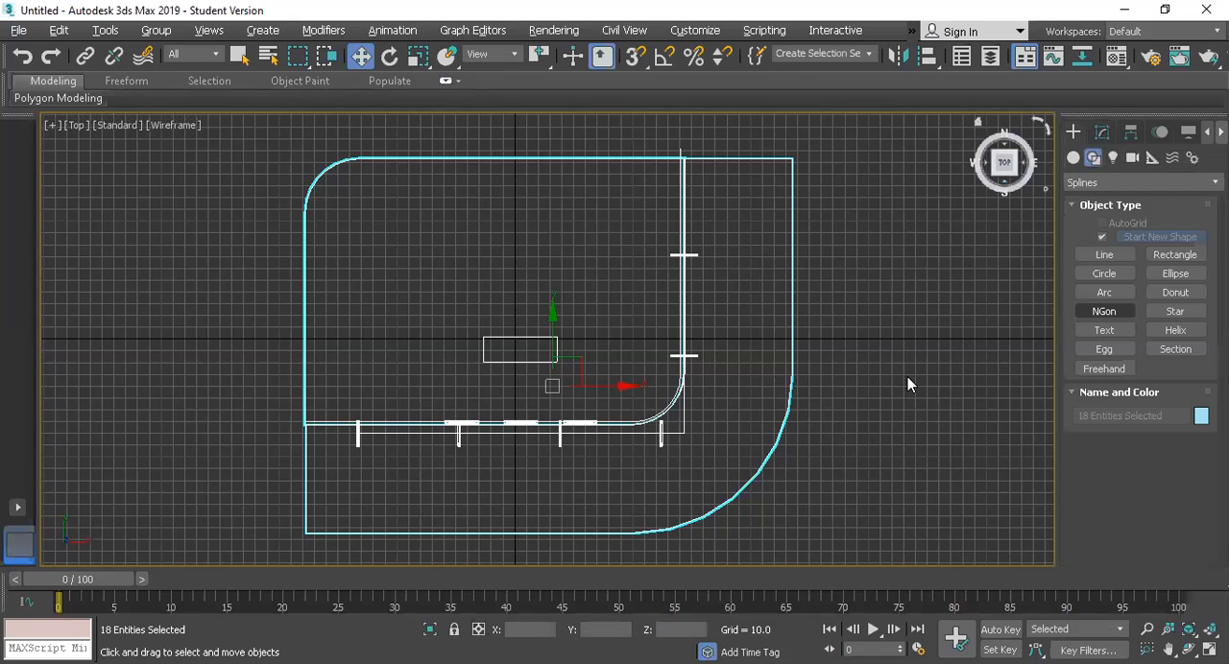
click(1101, 255)
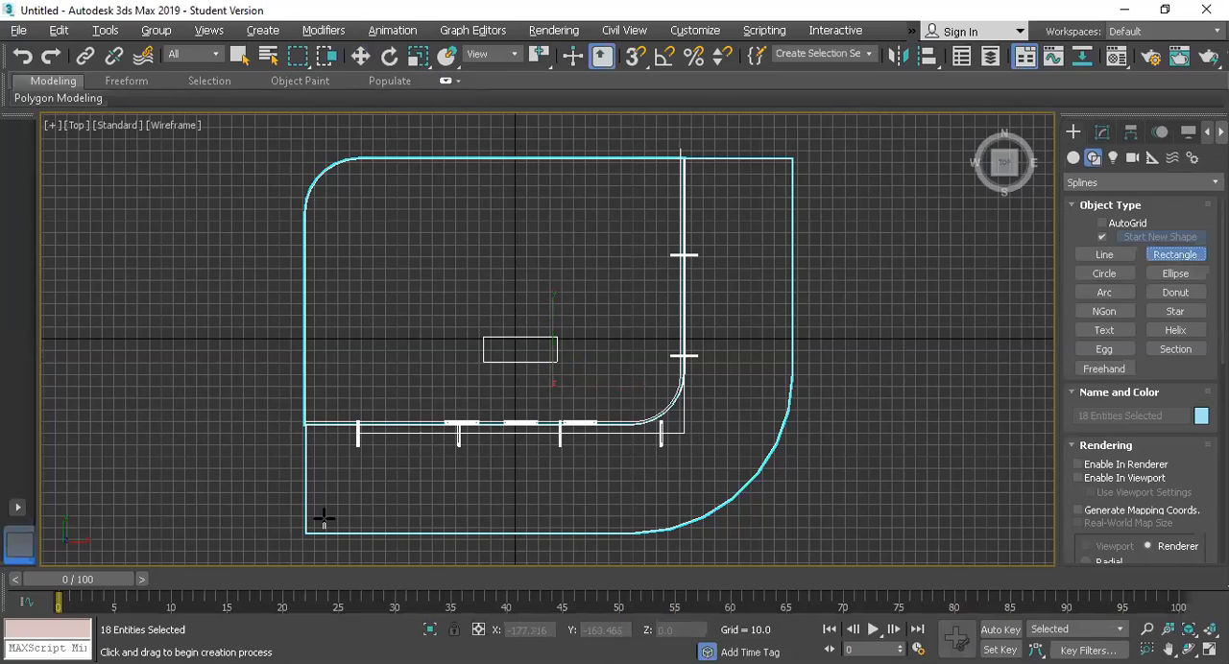
drag(323, 519, 792, 158)
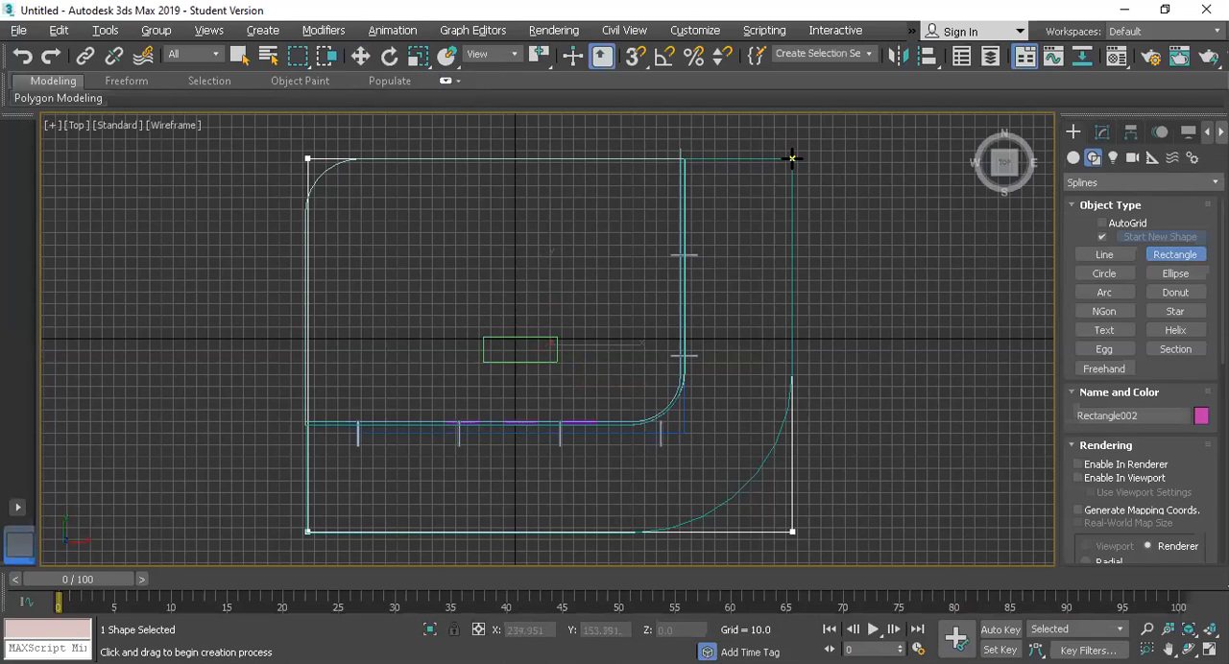
click(1102, 131)
right_click(1104, 209)
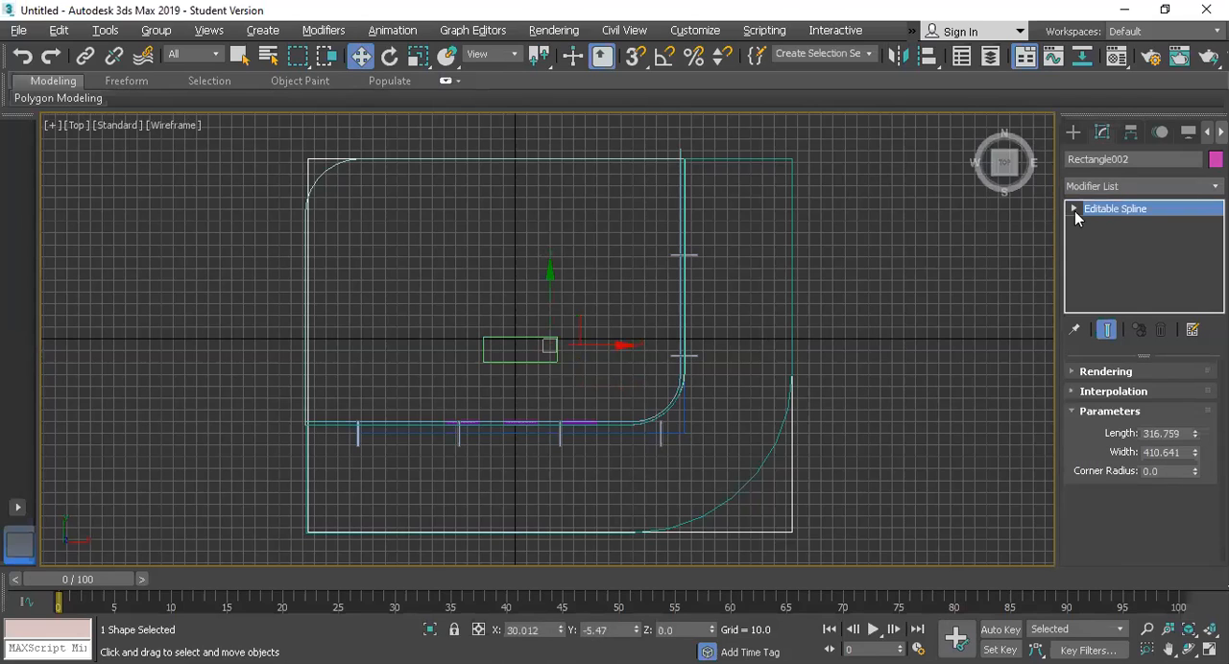
Step: Select all four corner vertices of the new rectangle and fillet them to match the canopy's rounded southeast corner
click(1073, 209)
click(1096, 228)
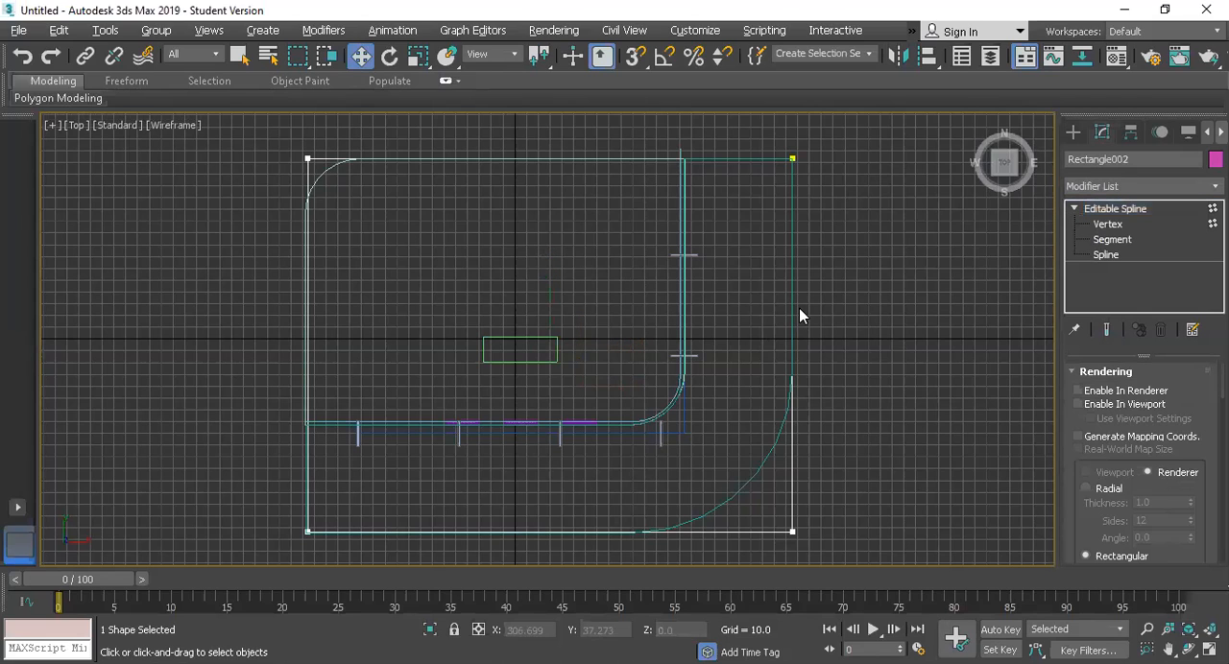
drag(864, 140, 225, 572)
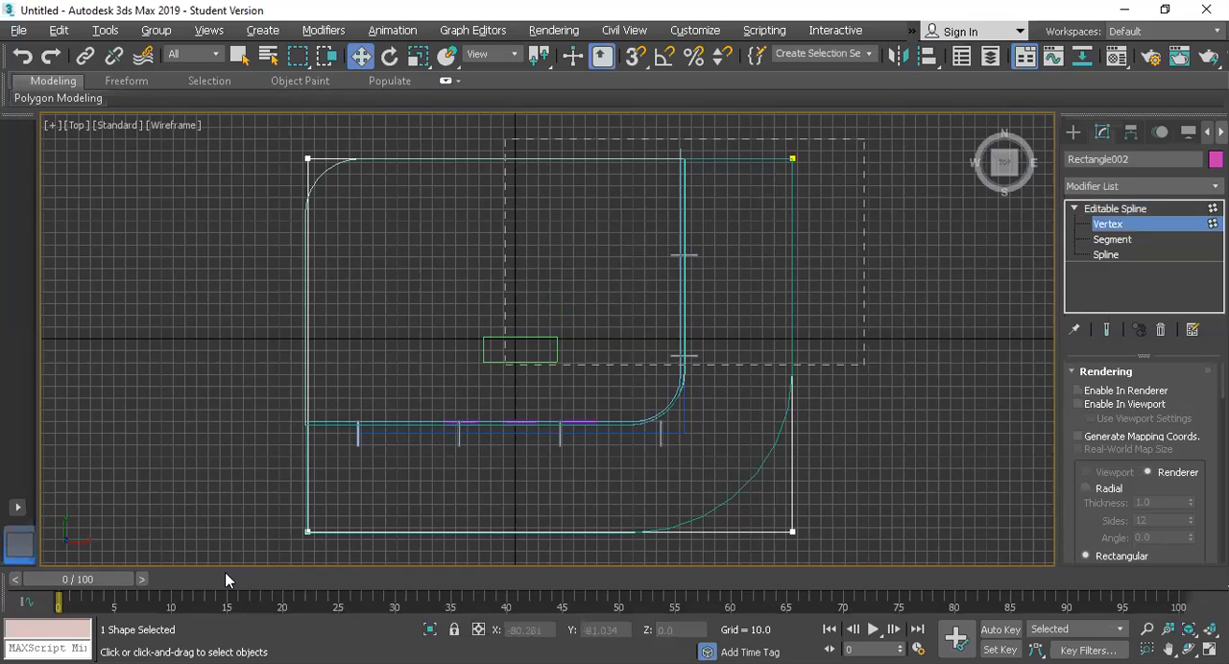
drag(292, 631, 224, 660)
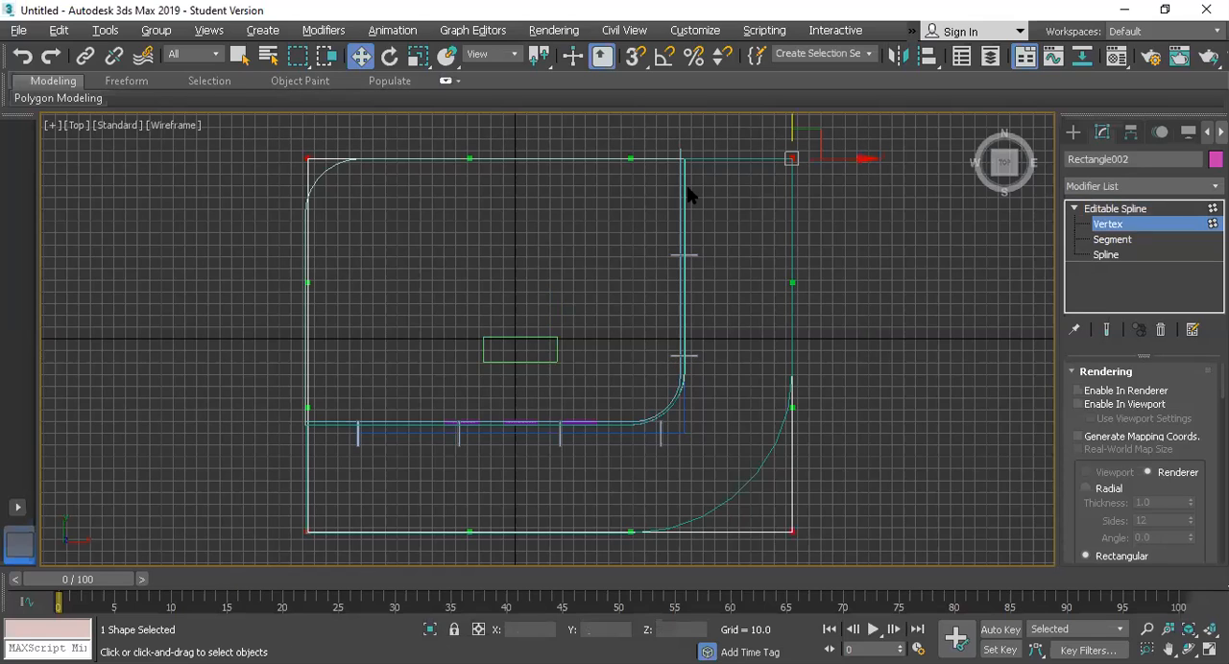
scroll(1110, 462, down, 3)
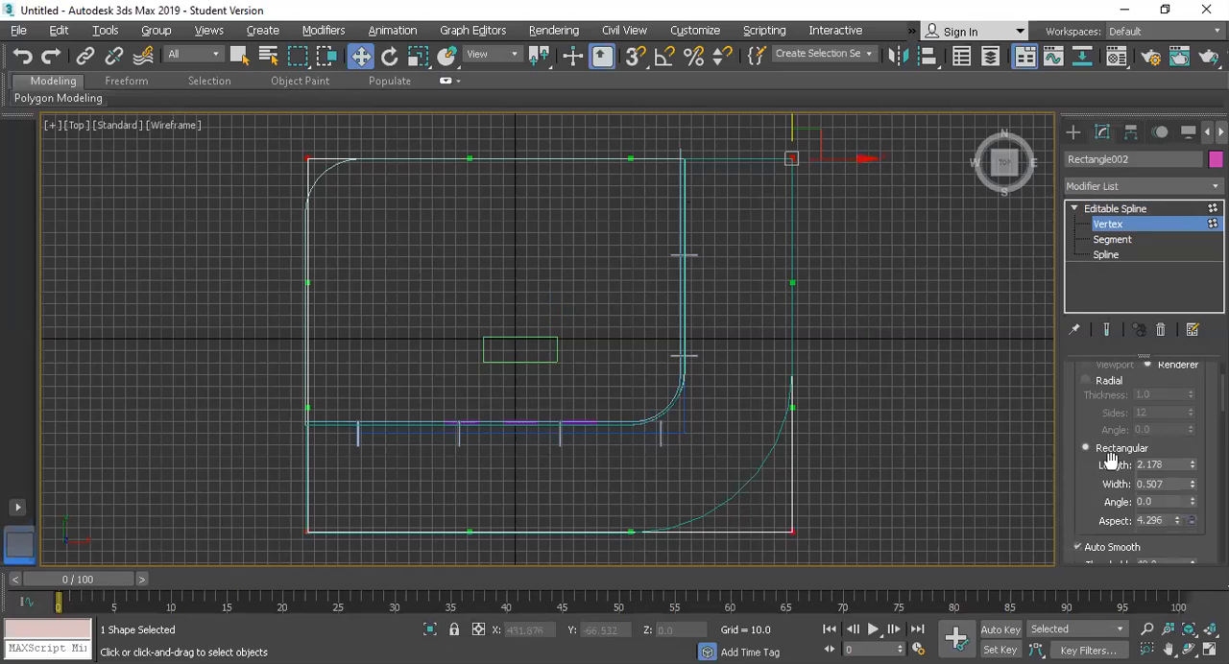
scroll(1099, 465, down, 5)
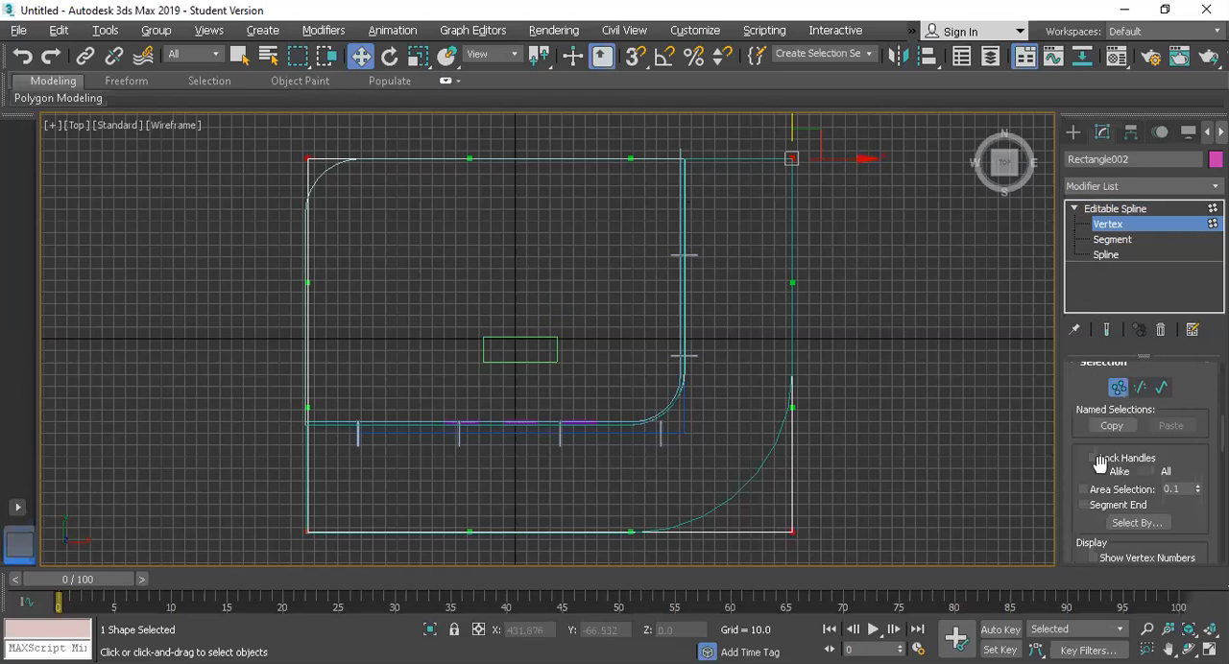
scroll(1100, 465, down, 4)
scroll(1100, 465, down, 3)
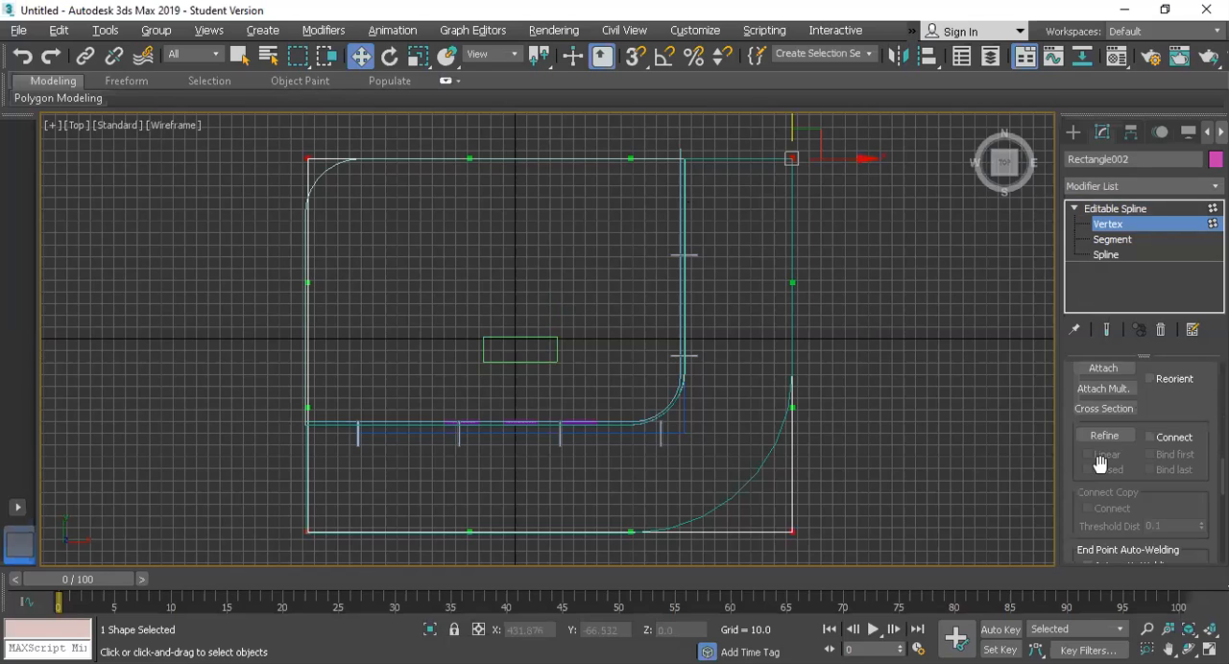
scroll(1099, 465, down, 5)
scroll(1101, 461, down, 5)
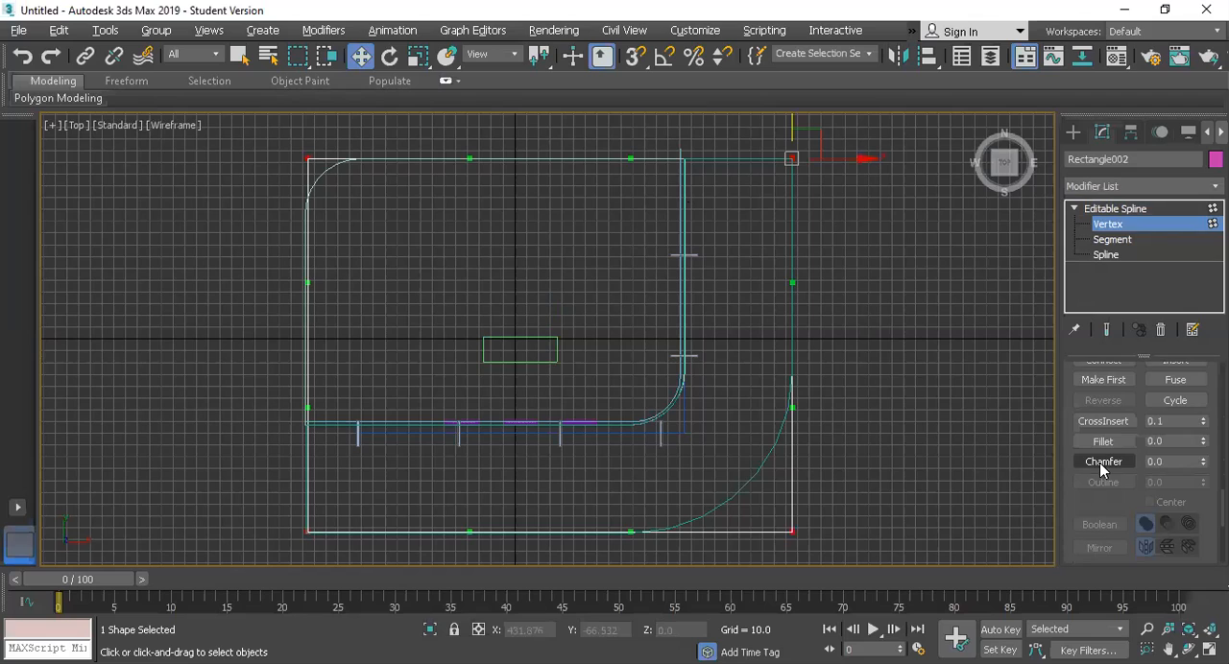
click(1102, 443)
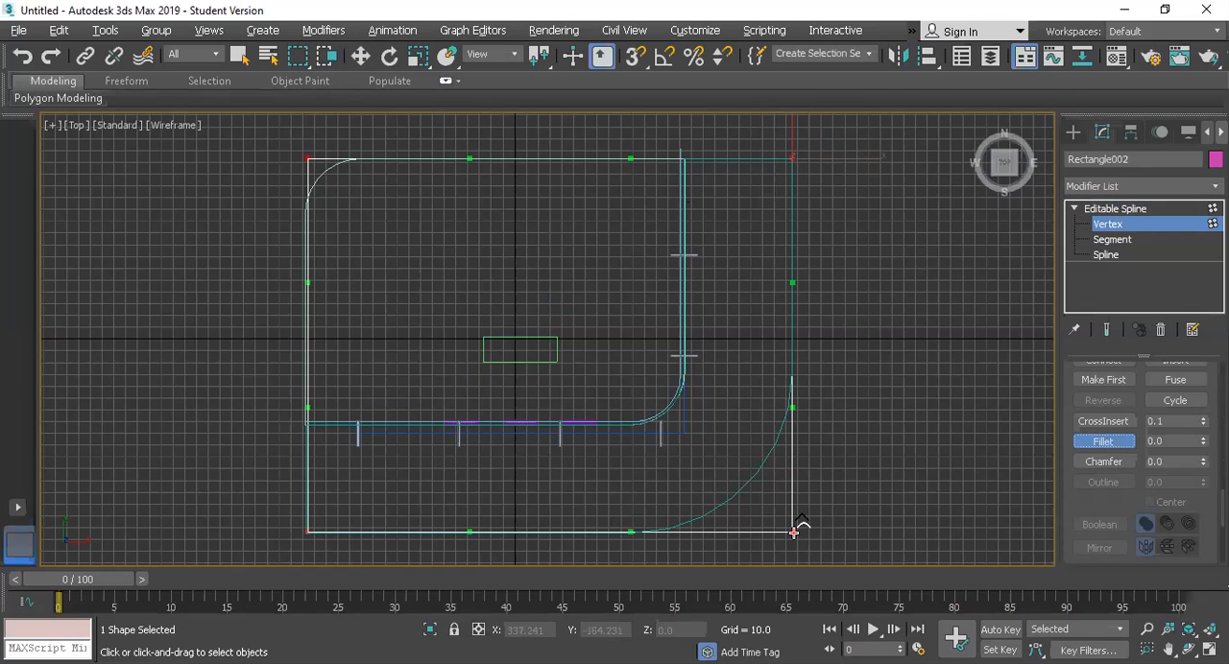
drag(810, 470, 831, 377)
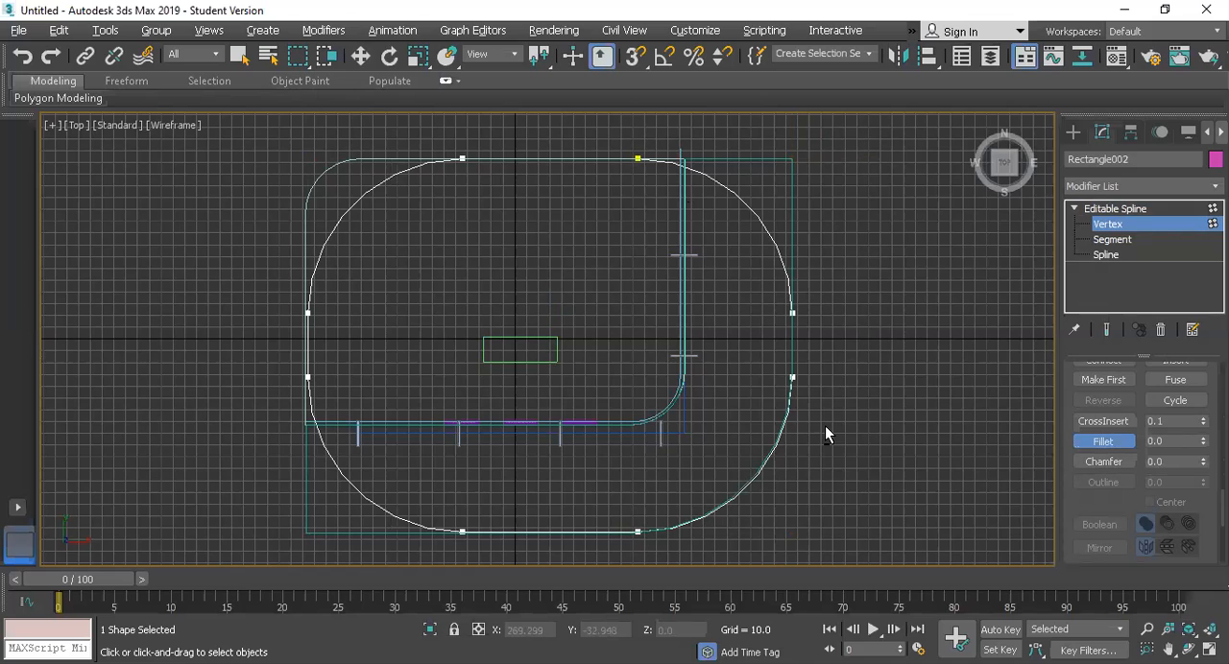
right_click(826, 439)
Step: Raise the filleted outline to the canopy's level in the Perspective view, at a height of about 121.9
key(alt+w)
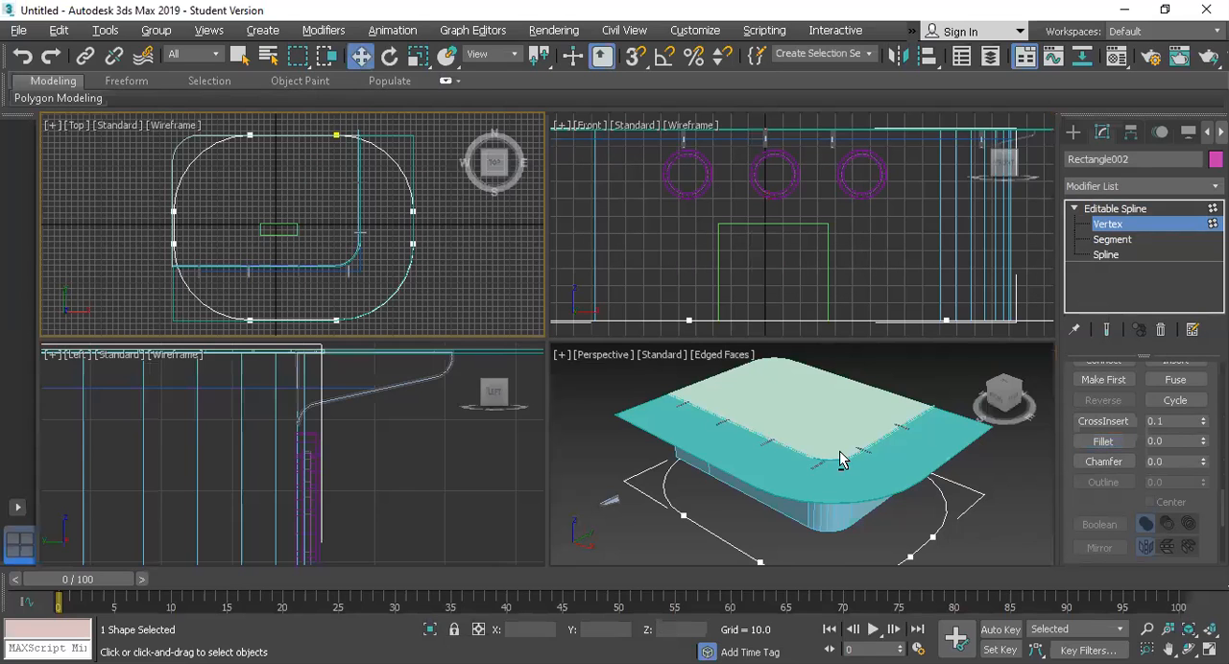
click(753, 410)
key(alt+w)
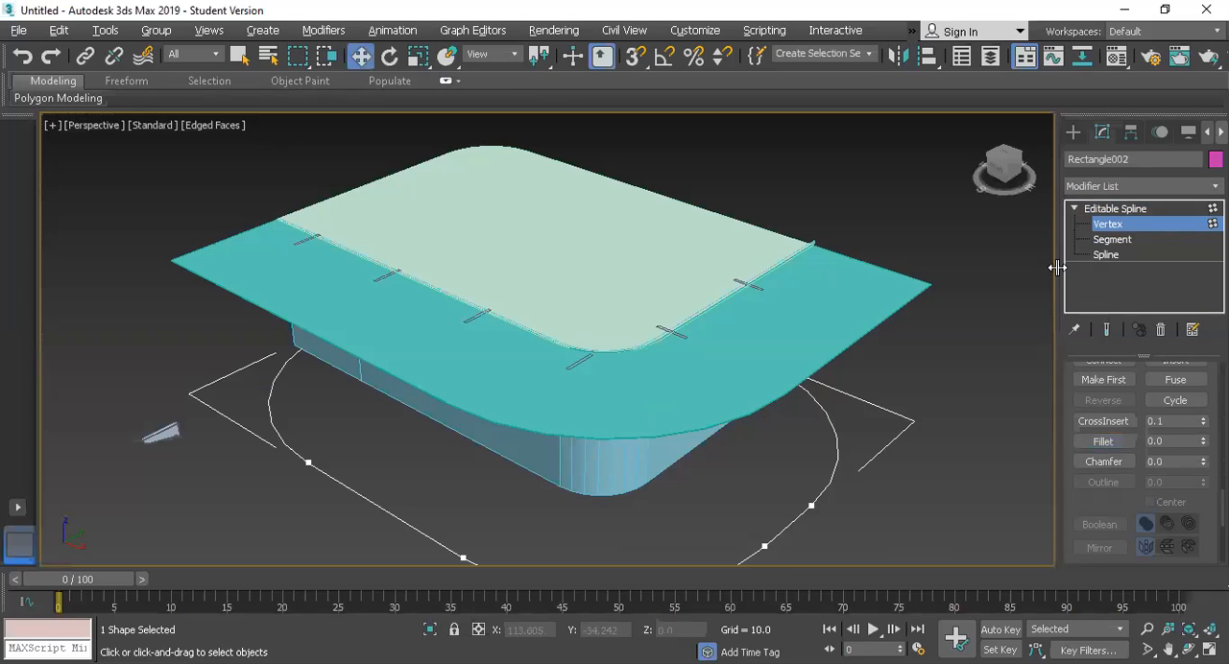
scroll(931, 294, down, 3)
key(1)
drag(557, 376, 576, 274)
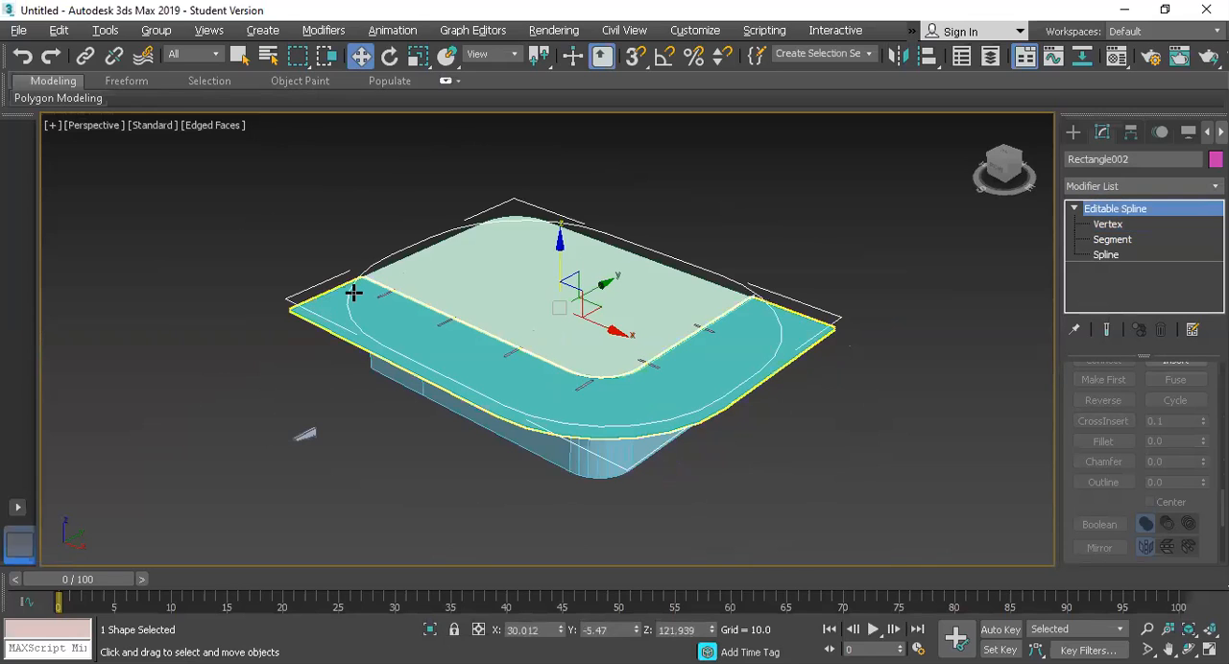
scroll(576, 186, up, 3)
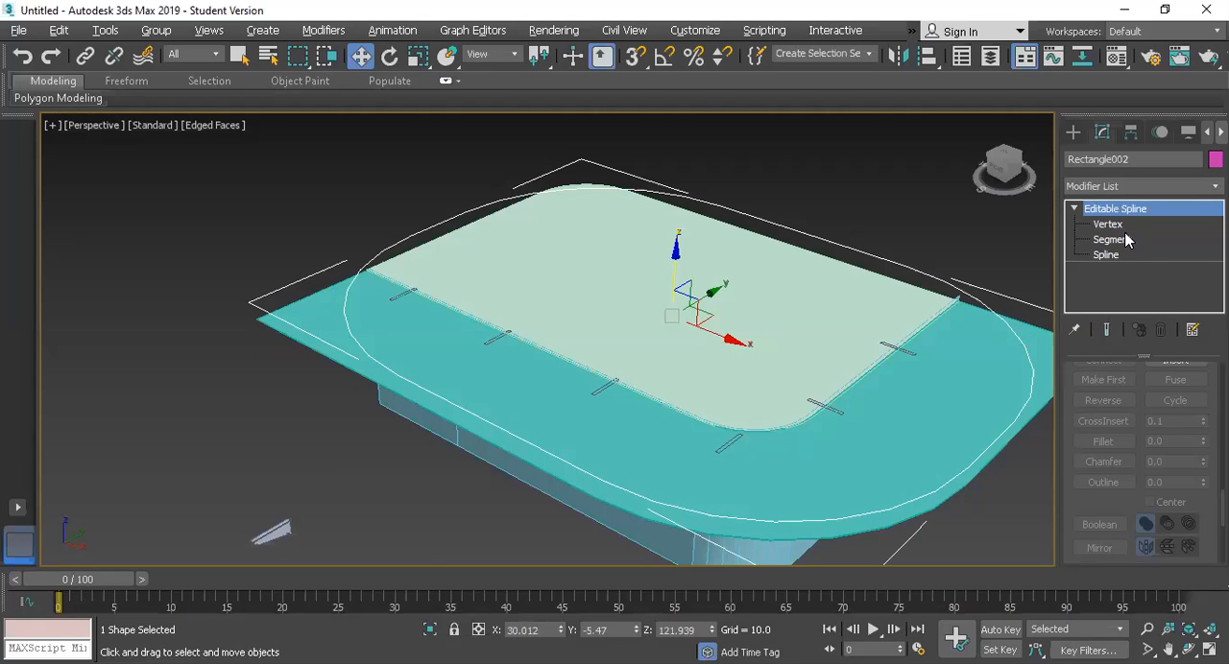
Step: Undo the raise and the corner fillets, and move the square-cornered rectangle up about 122 to just above the canopy
key(ctrl+z)
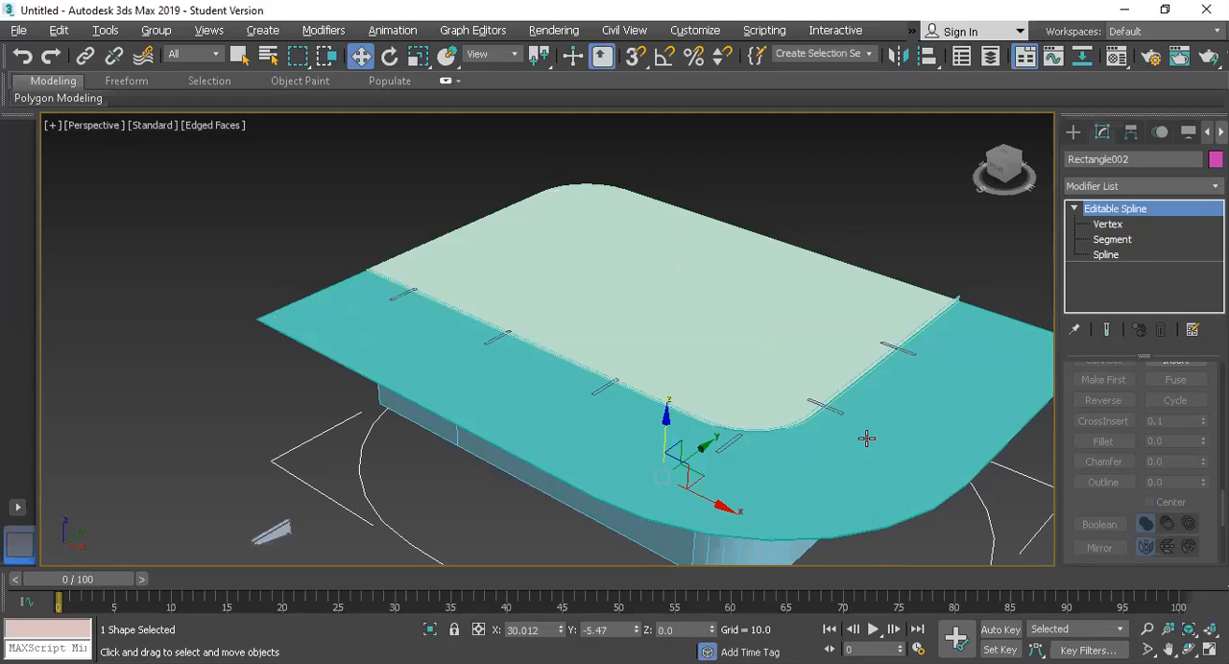
scroll(698, 357, down, 4)
drag(697, 357, 707, 277)
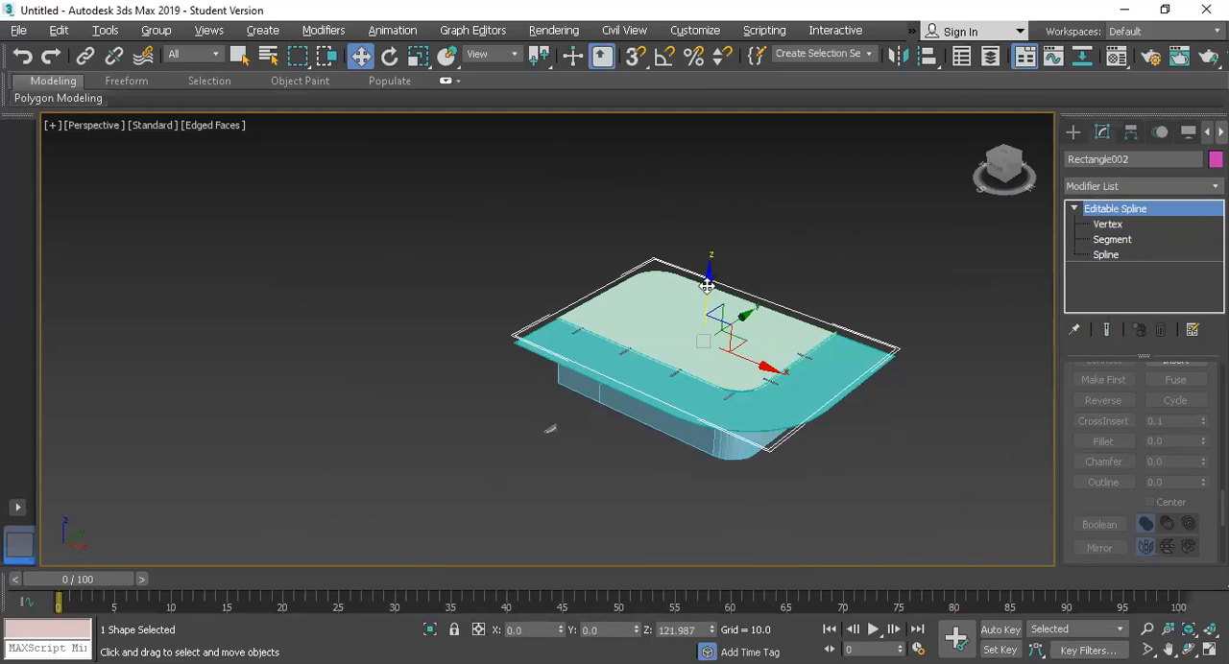
scroll(768, 370, up, 3)
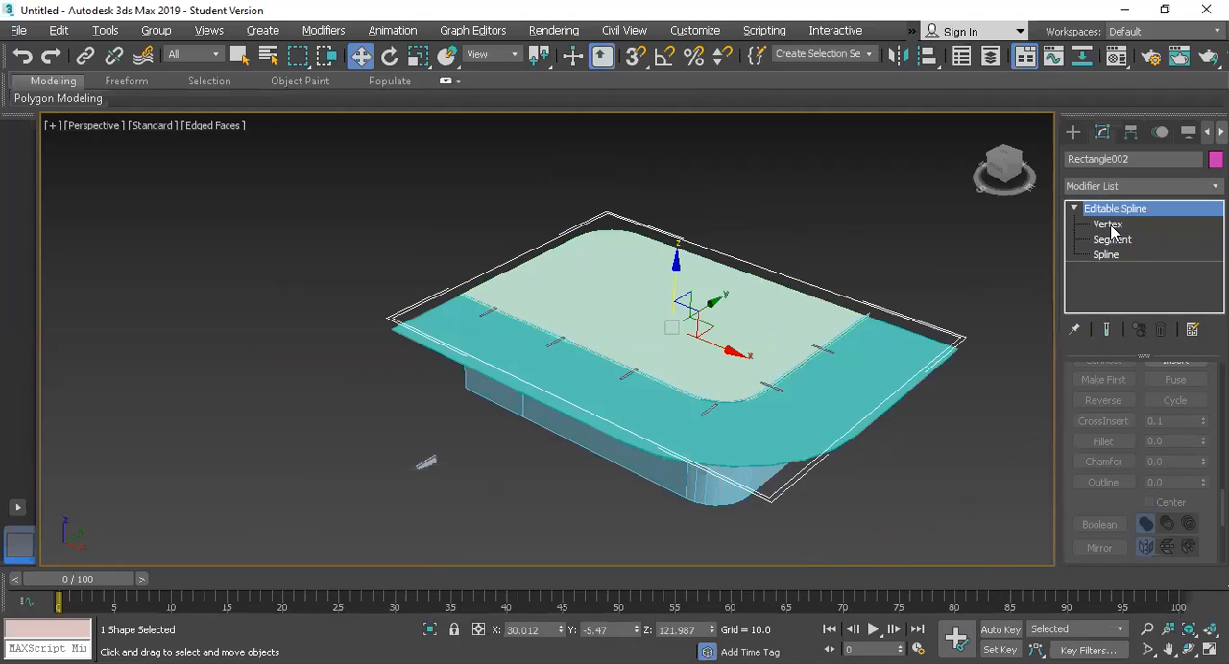
Step: Fillet the nearest corner vertex of the rectangle above the canopy so it follows the canopy's rounded corner
key(1)
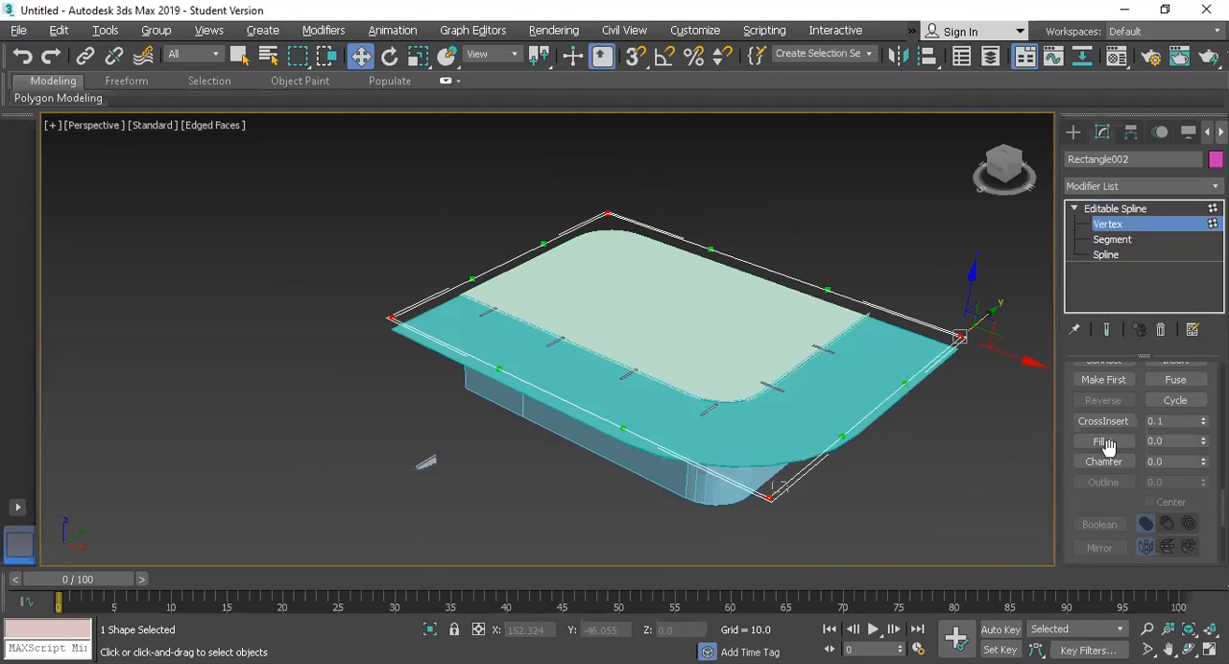
click(769, 497)
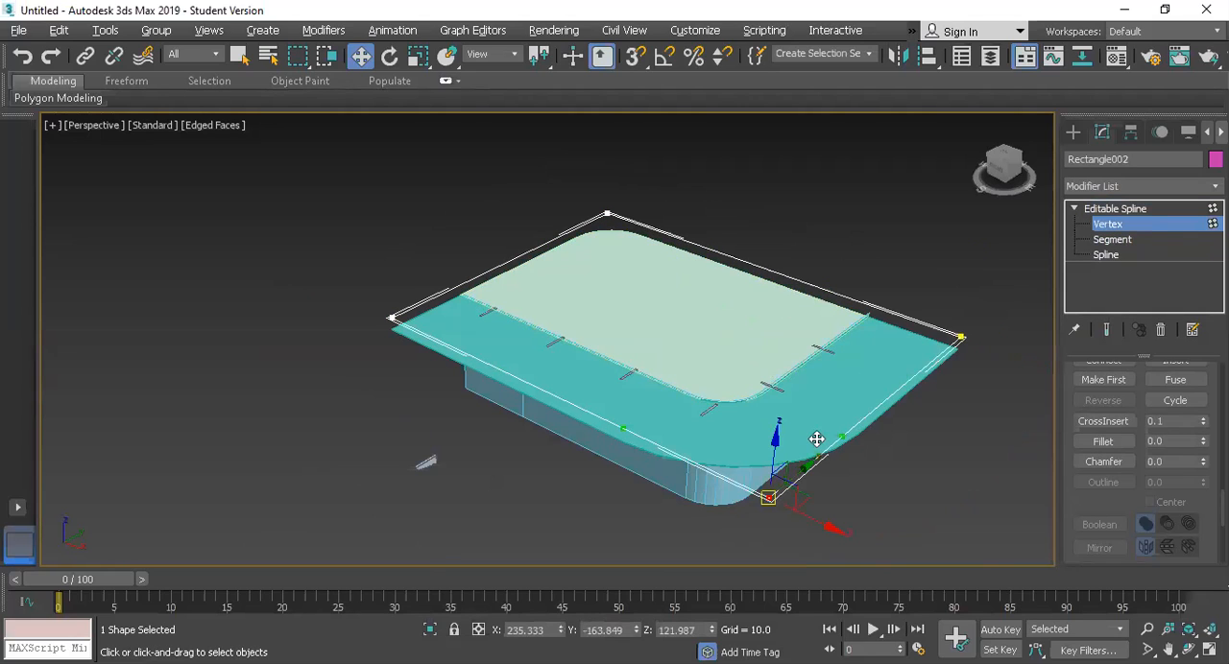
click(1106, 441)
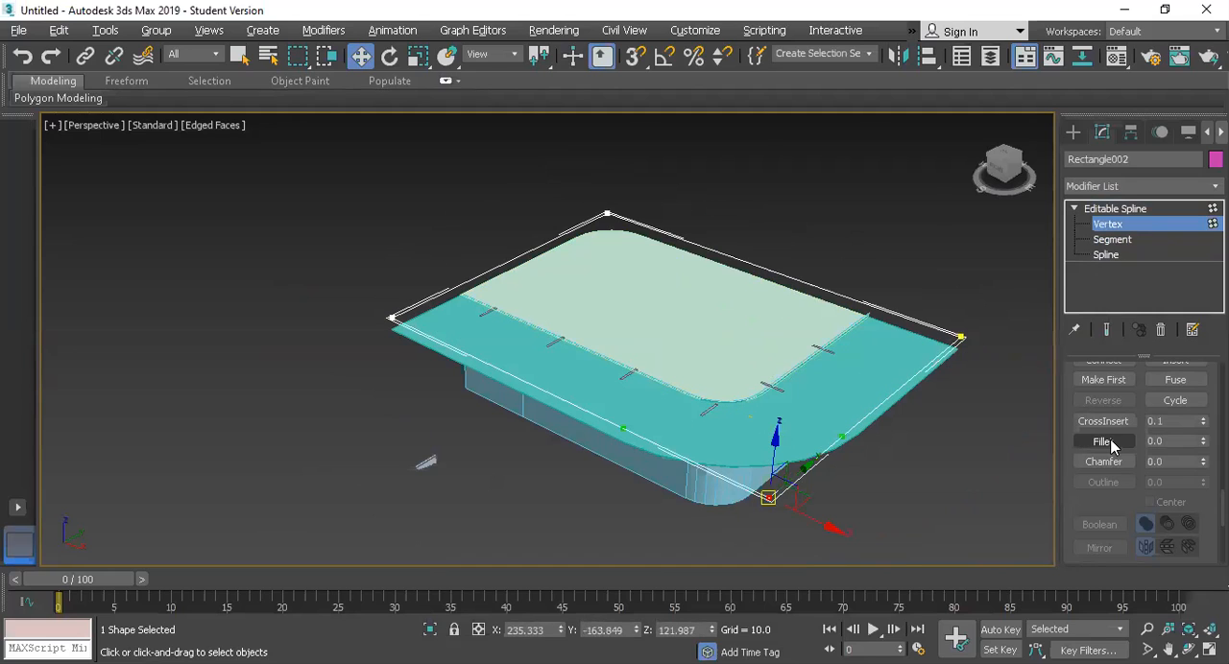
drag(768, 498, 924, 397)
drag(949, 380, 951, 377)
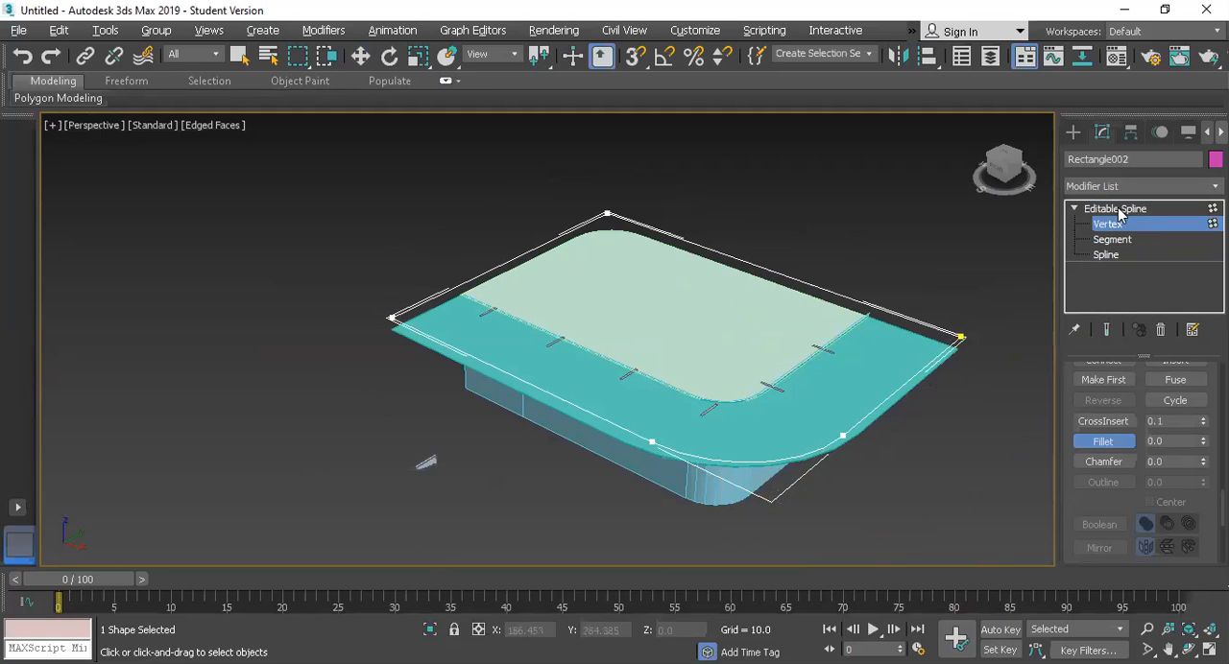
key(w)
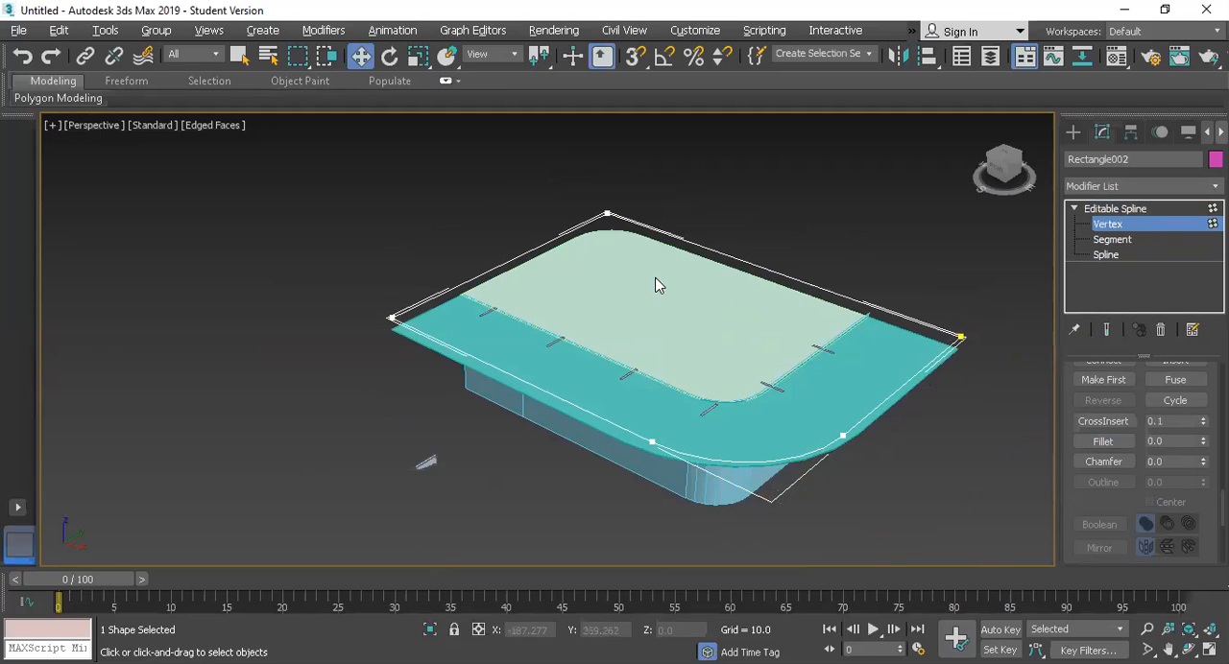
Step: Refine the outline's short side with a vertex near the cabin roof's edge and delete the segment between it and the adjacent square corner
right_click(582, 312)
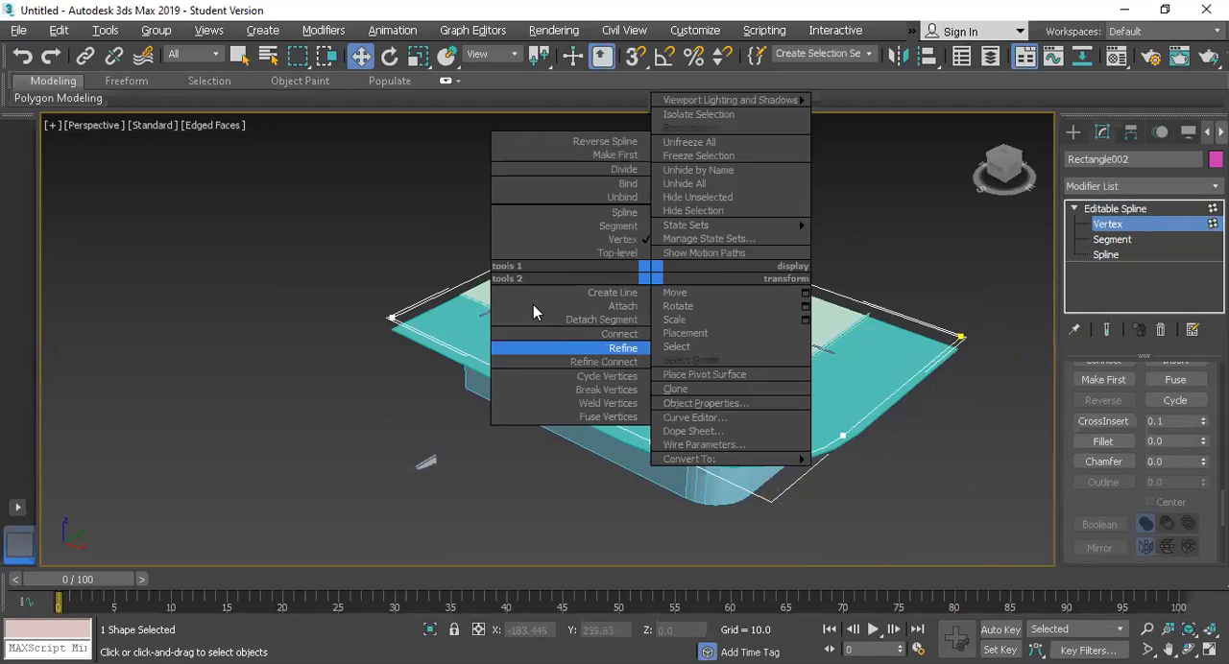
click(604, 349)
click(476, 277)
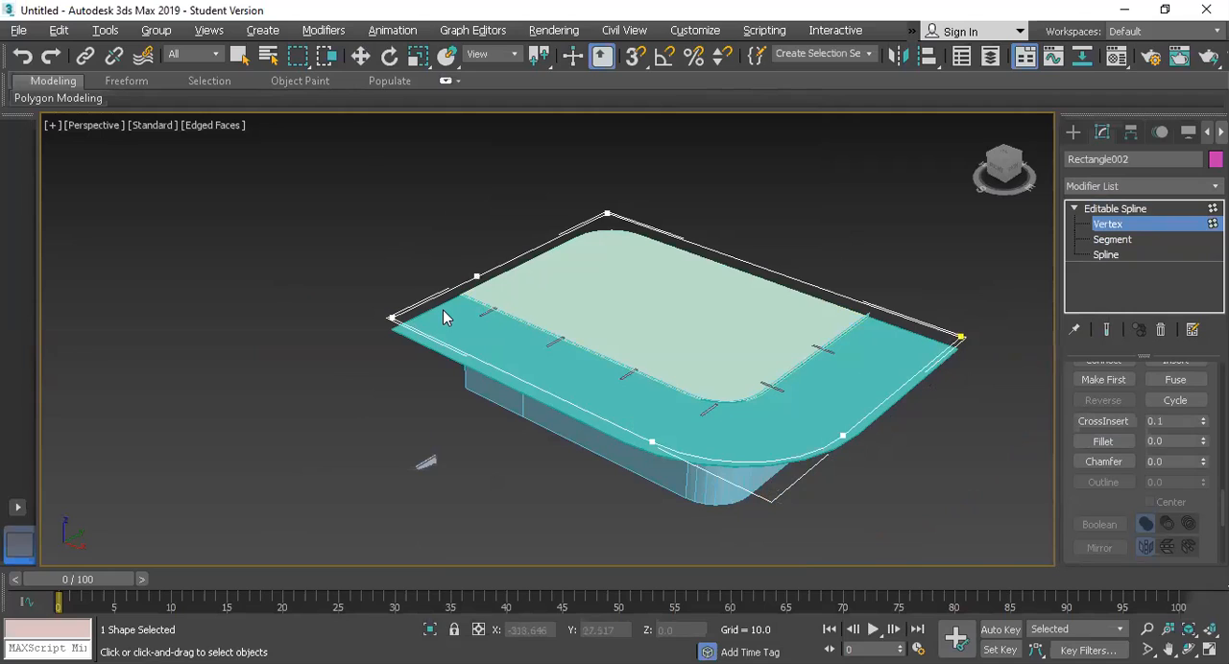
key(2)
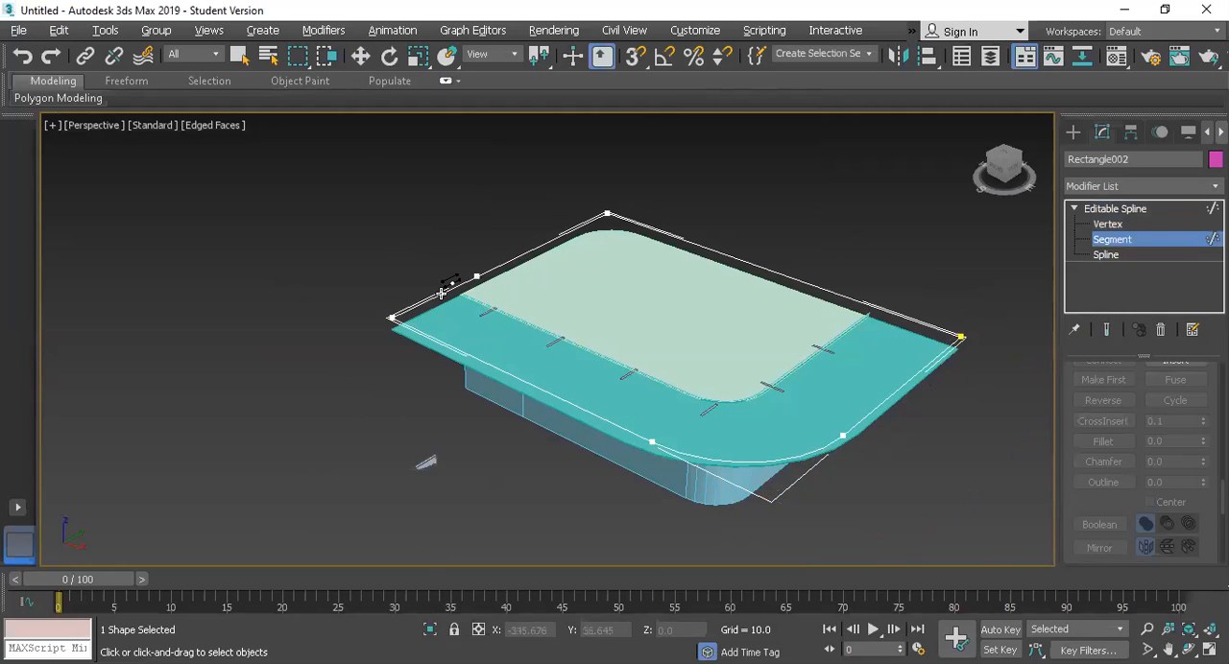
key(w)
click(440, 295)
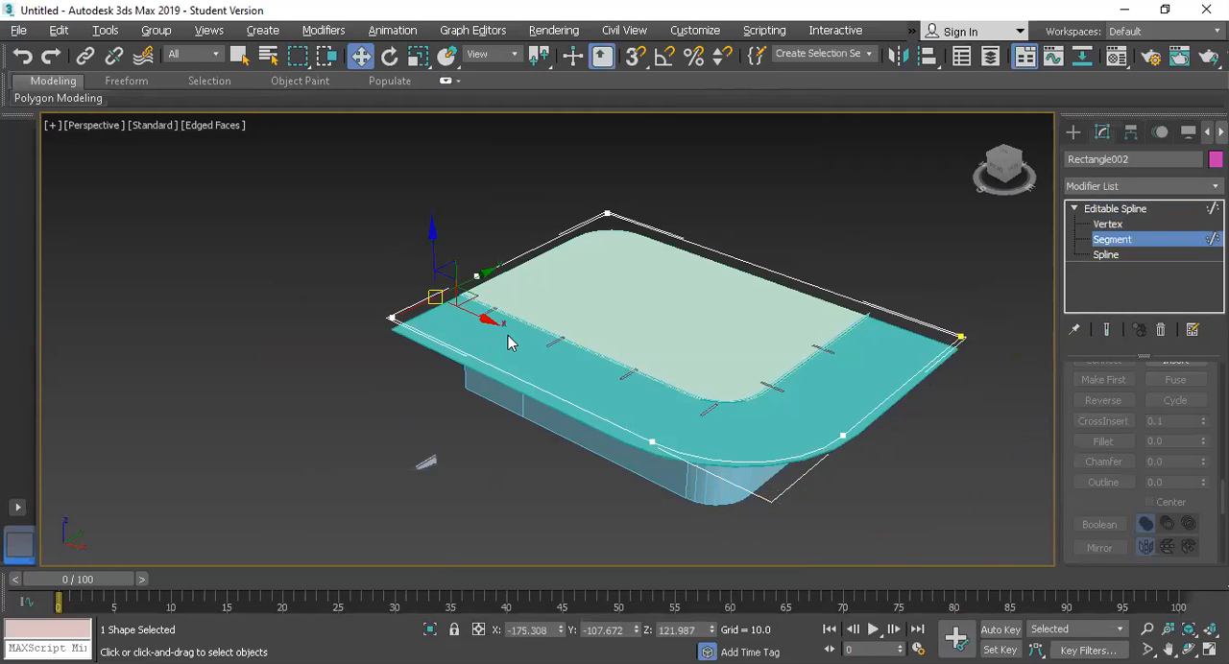
key(Delete)
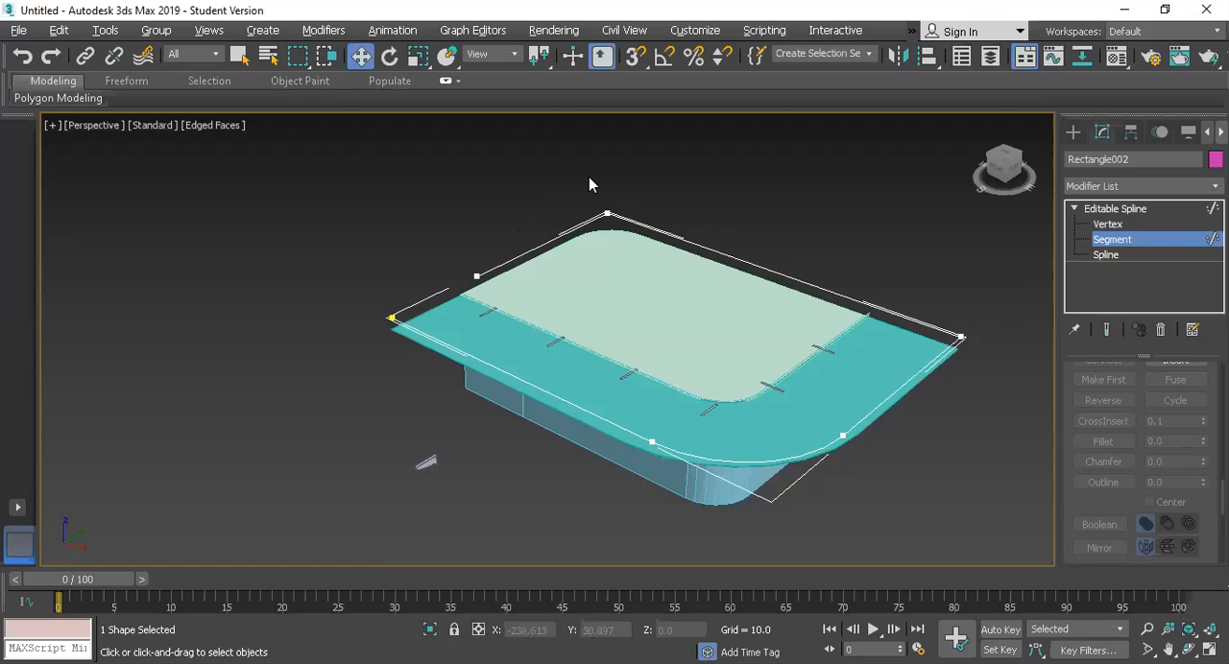
Step: Clone the open outline as one independent copy straight up, at a height of about 194.5
scroll(746, 266, up, 2)
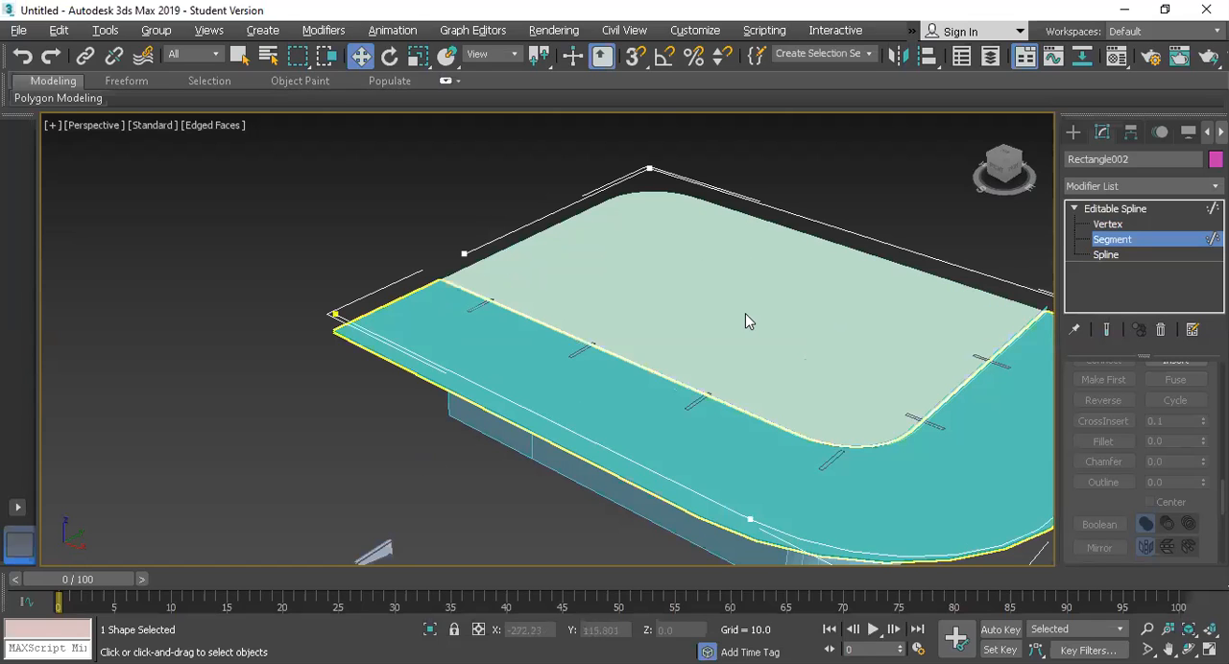
key(z)
click(1112, 240)
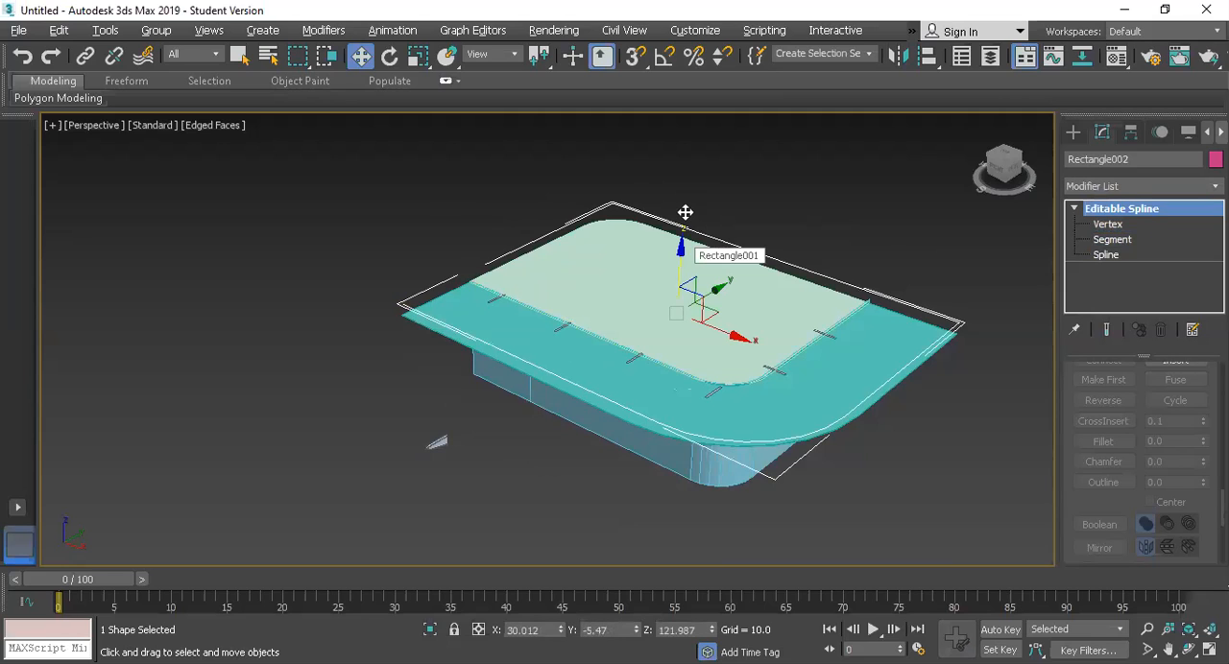
shift+drag(684, 212, 687, 137)
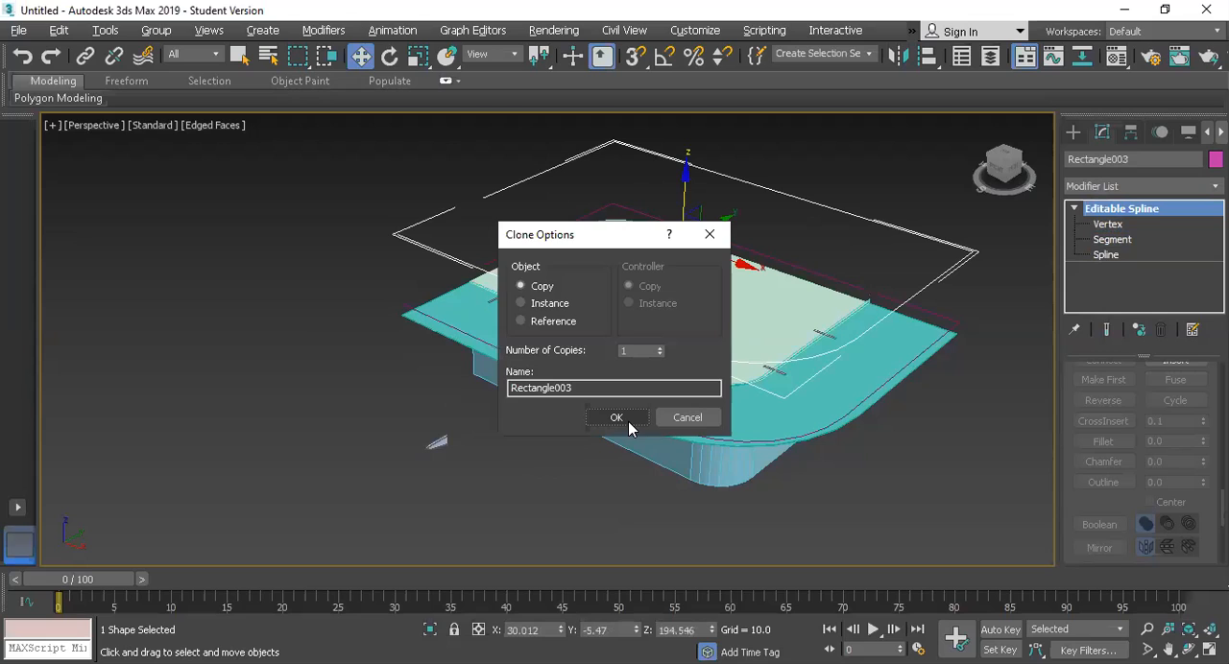
key(Return)
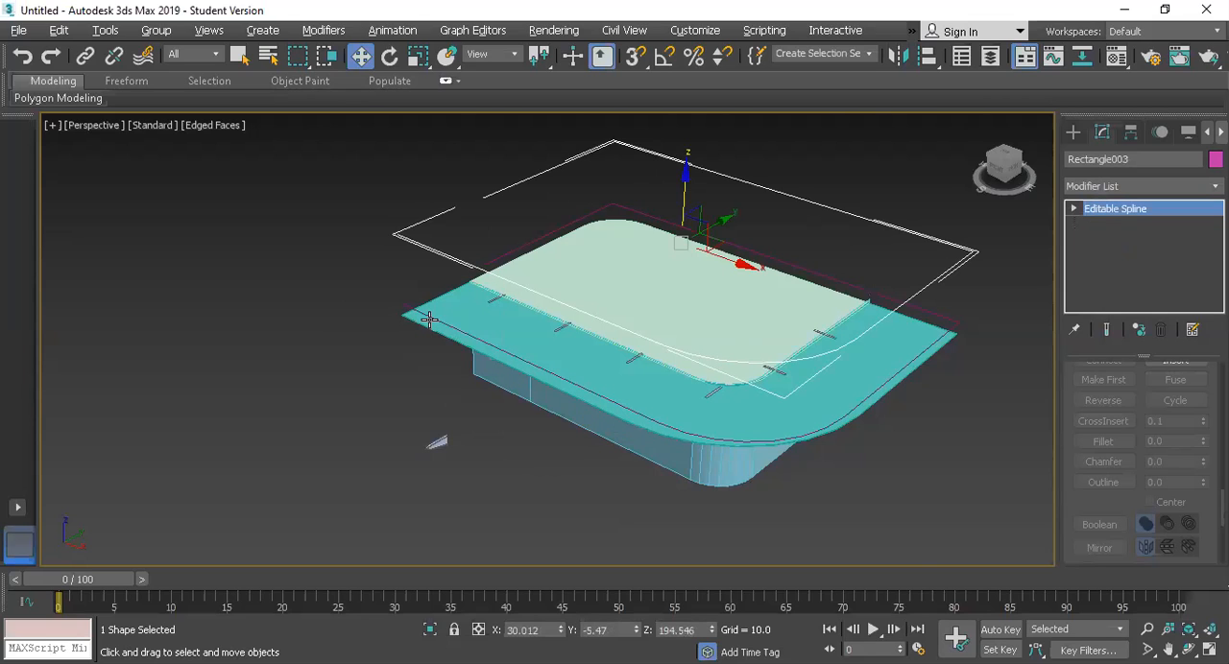
Step: Make the lower outline a radial spline enabled in both the renderer and the viewport
scroll(429, 319, up, 3)
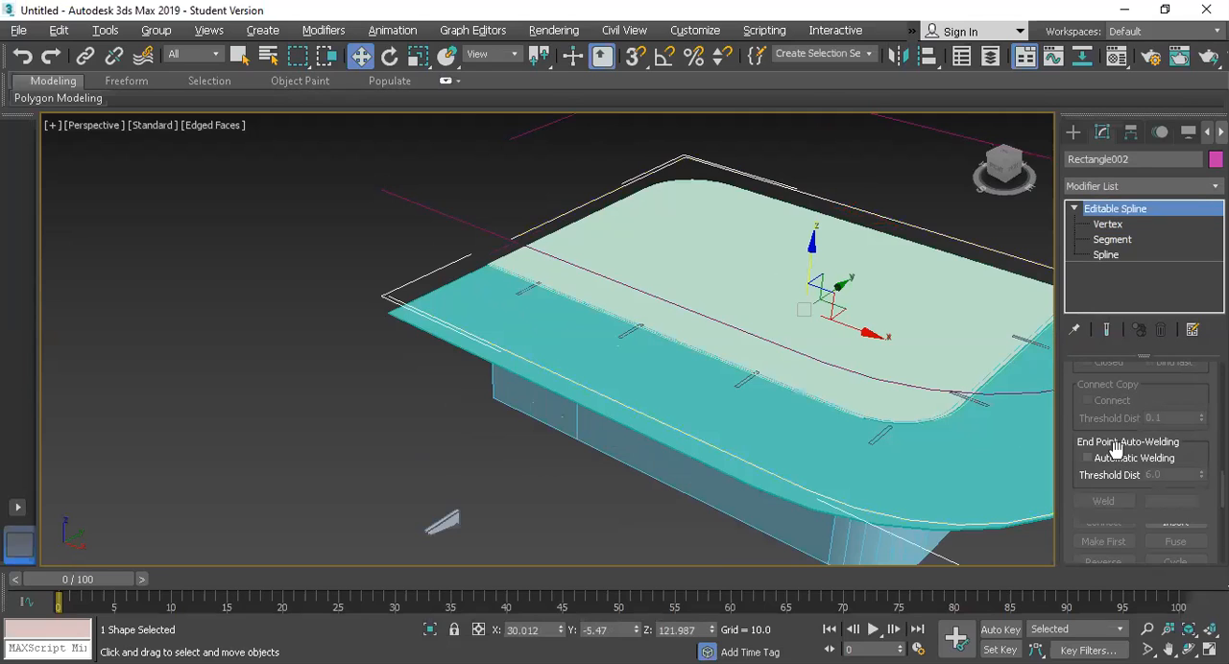
scroll(1118, 459, up, 10)
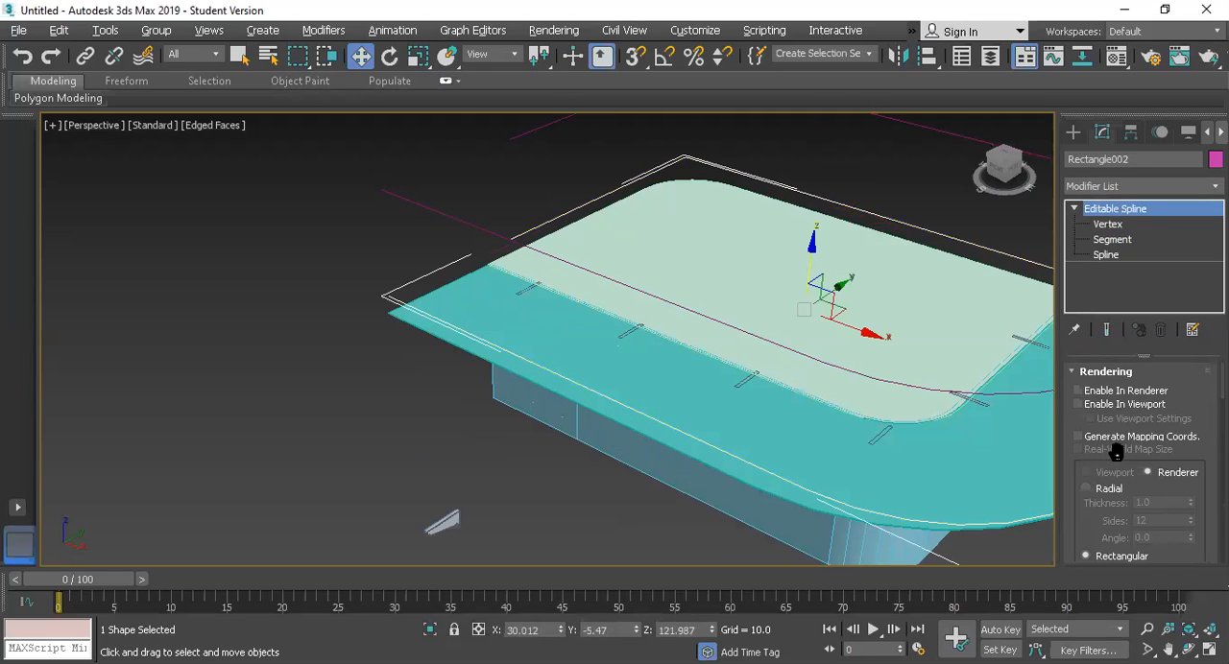
scroll(1092, 455, down, 1)
click(1093, 458)
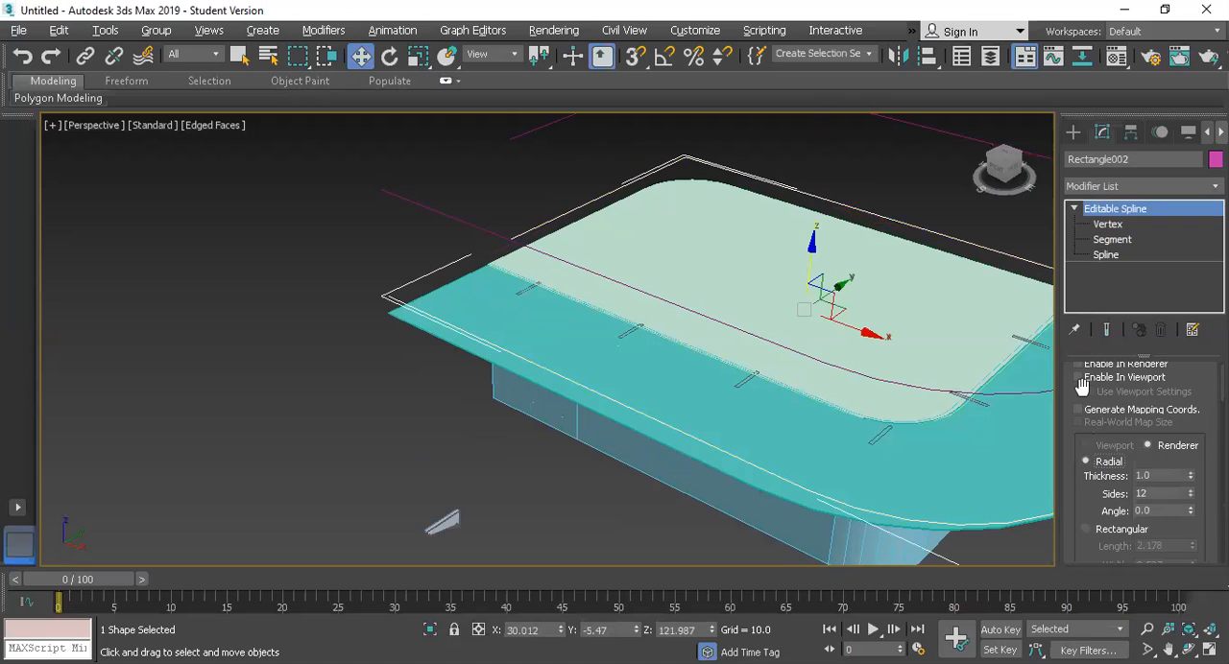
click(1079, 377)
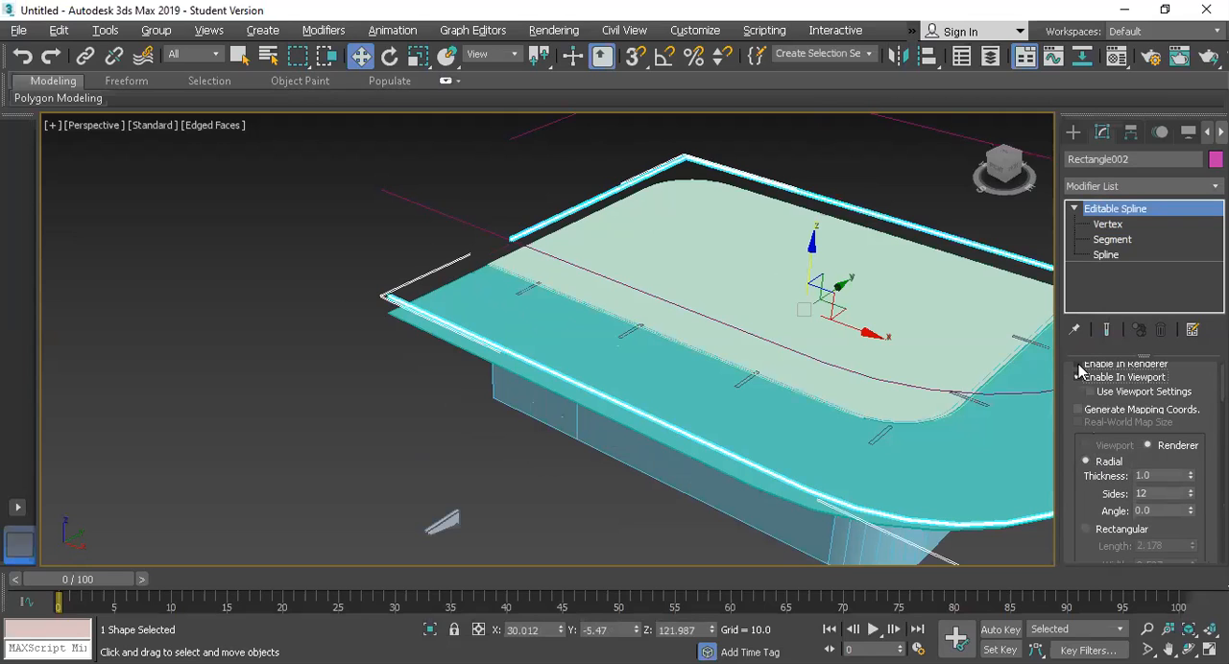
Step: Set the lower outline's radial thickness to 2.0
scroll(450, 334, up, 5)
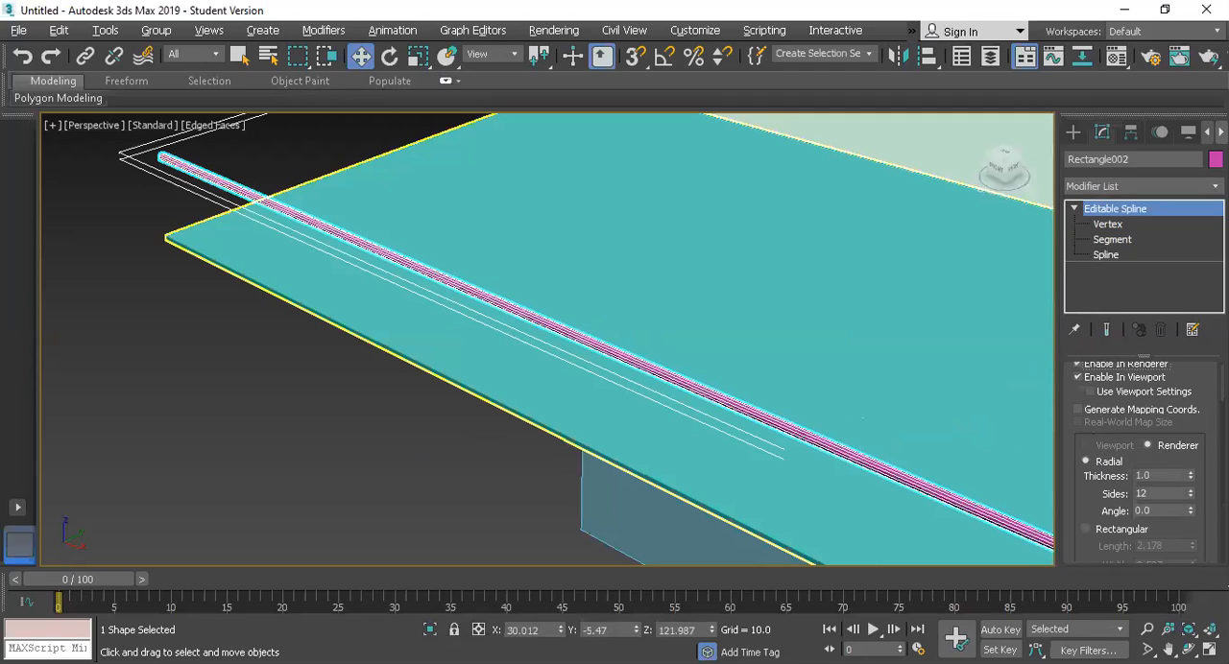
double_click(1166, 476)
text(2)
key(Return)
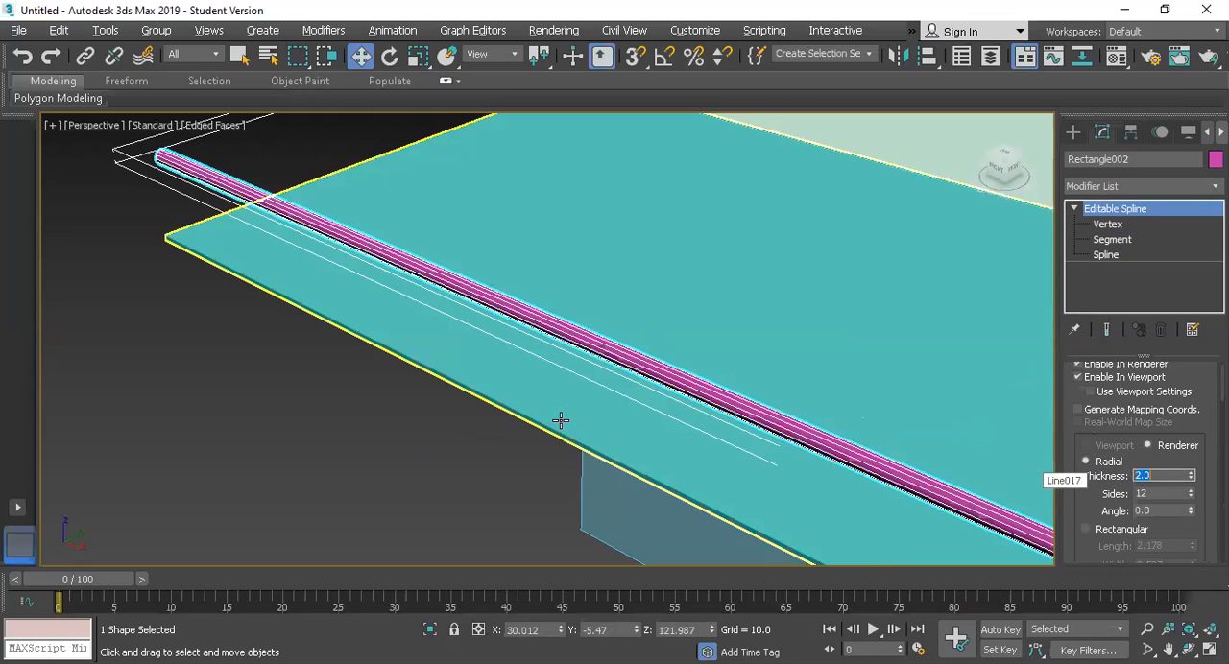
Step: Clone the thick outline as one independent copy upward, at a height of about 162.7
alt+middle_drag(608, 340, 651, 307)
scroll(825, 304, down, 5)
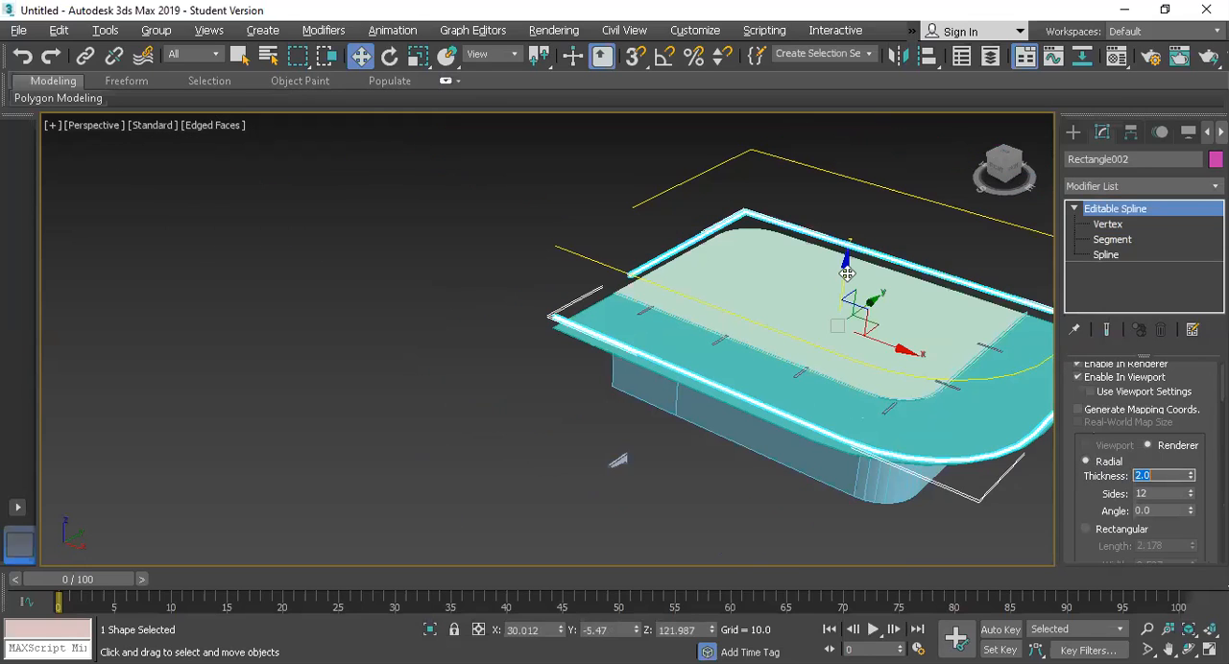
shift+drag(843, 233, 849, 231)
click(615, 419)
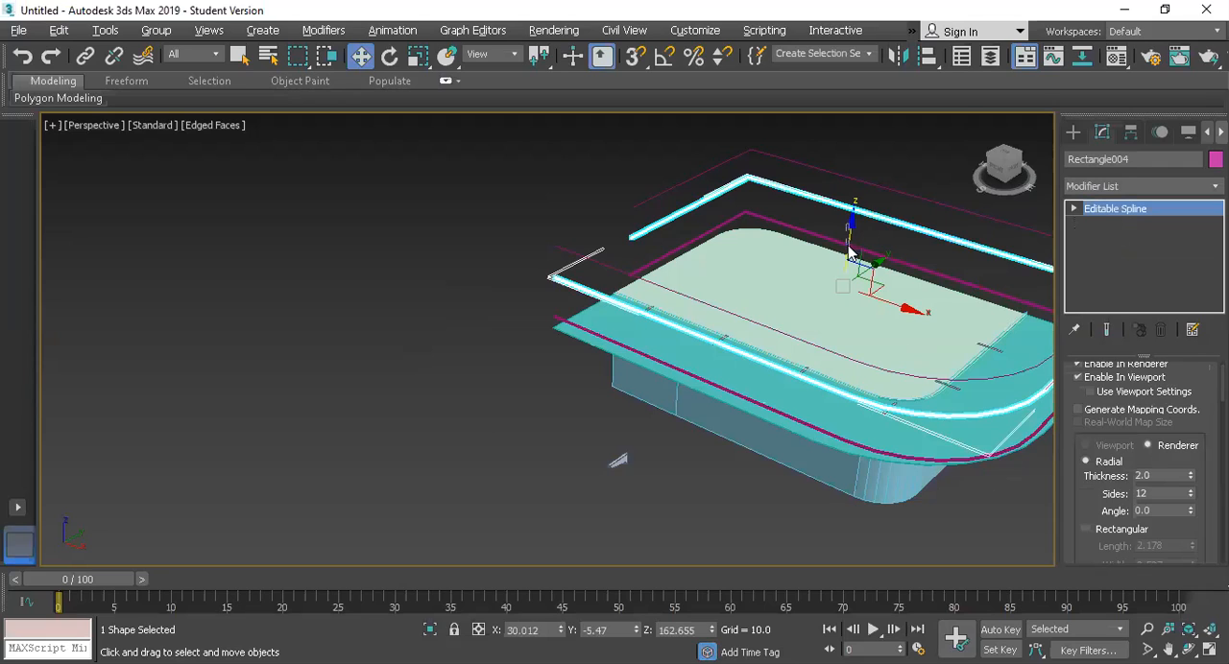
Step: Lower the copied thick rail to a height of about 144, closer to the rail below it
click(838, 296)
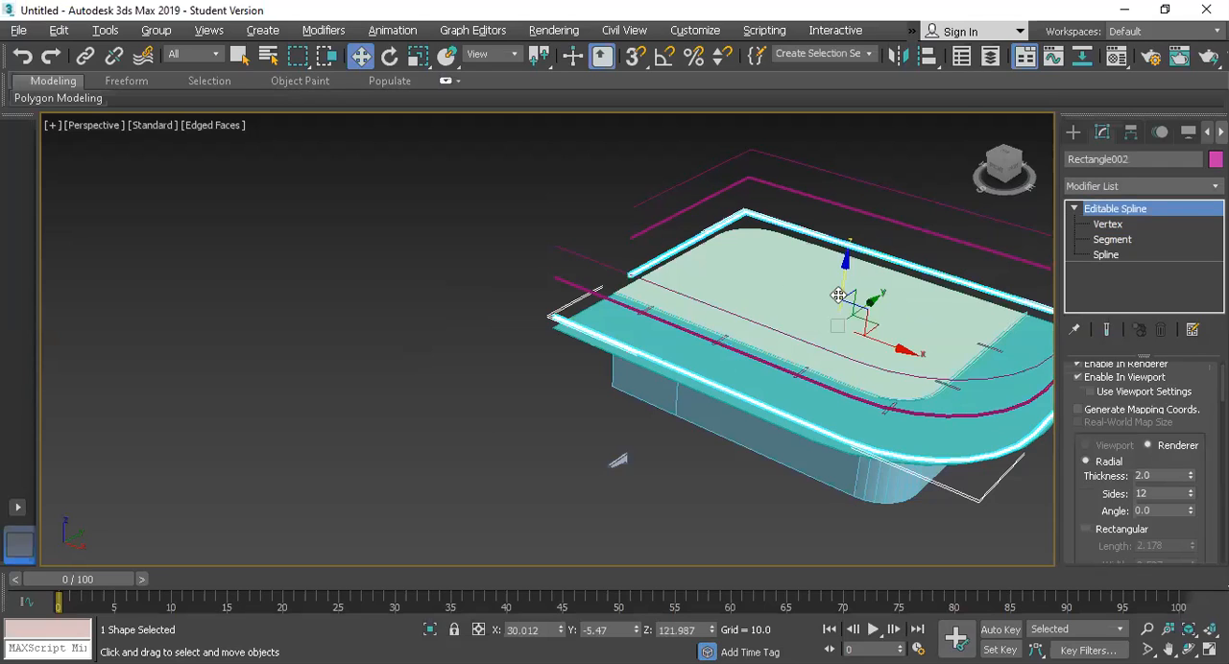
click(574, 286)
click(852, 236)
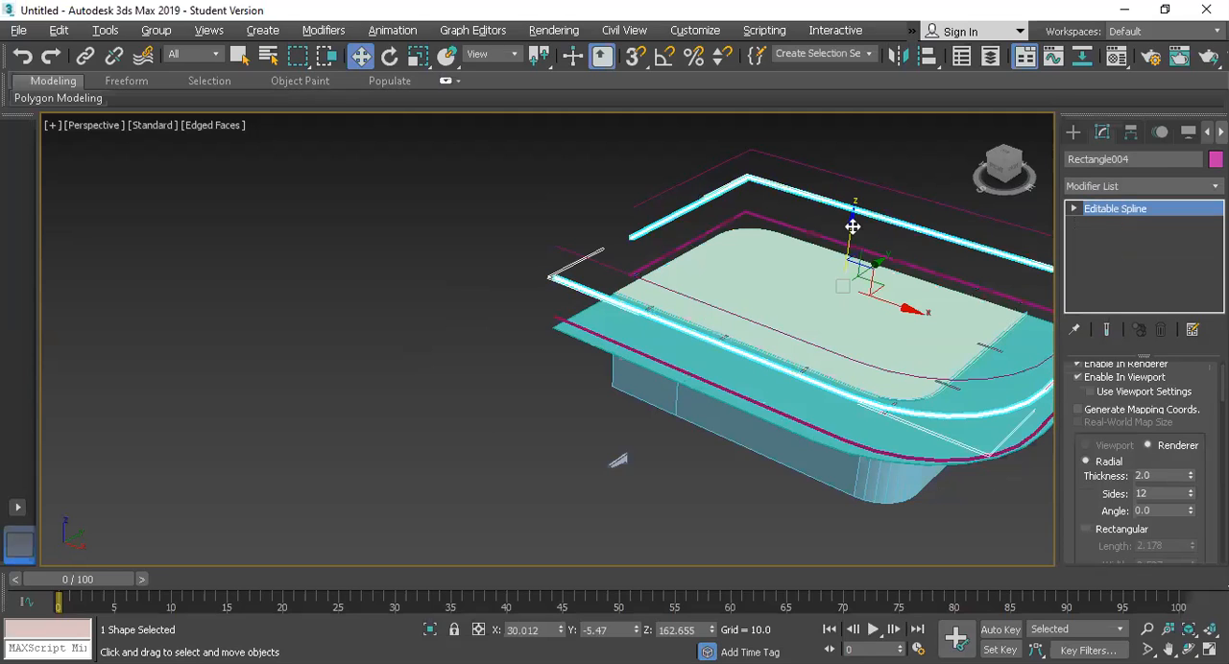
drag(853, 237, 848, 245)
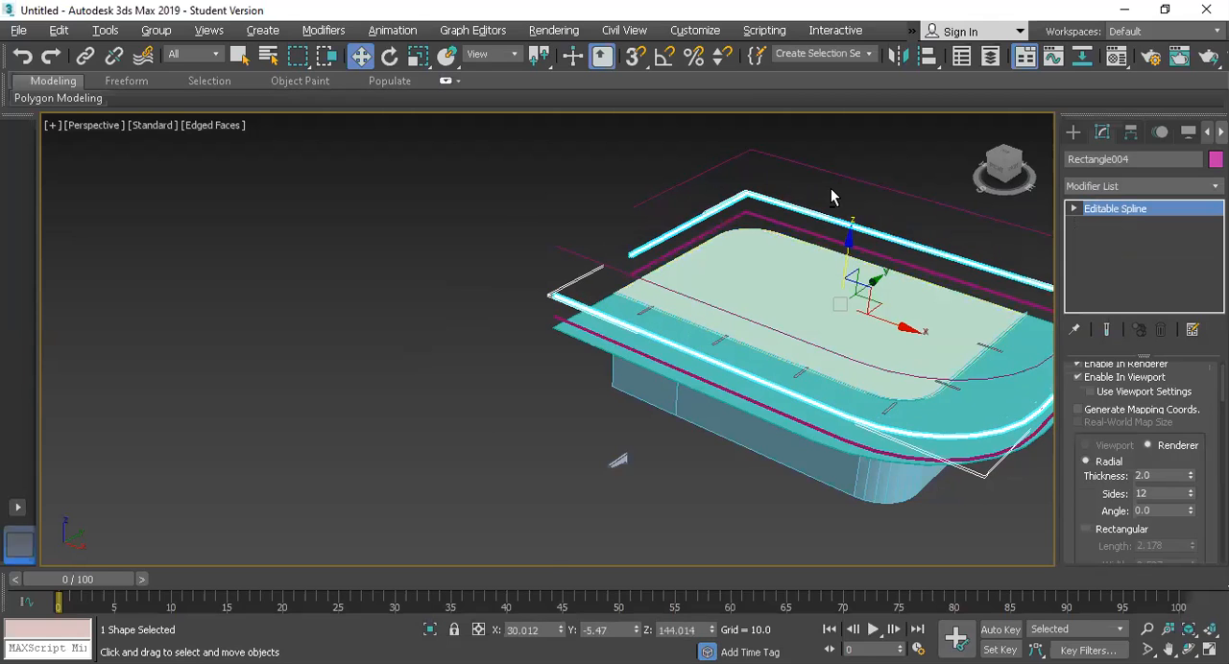
Step: Draw a vertical line about 28.5 long in the Front view, from the lower rail to just above the upper thick rail
key(alt+w)
key(alt+w)
scroll(535, 157, down, 3)
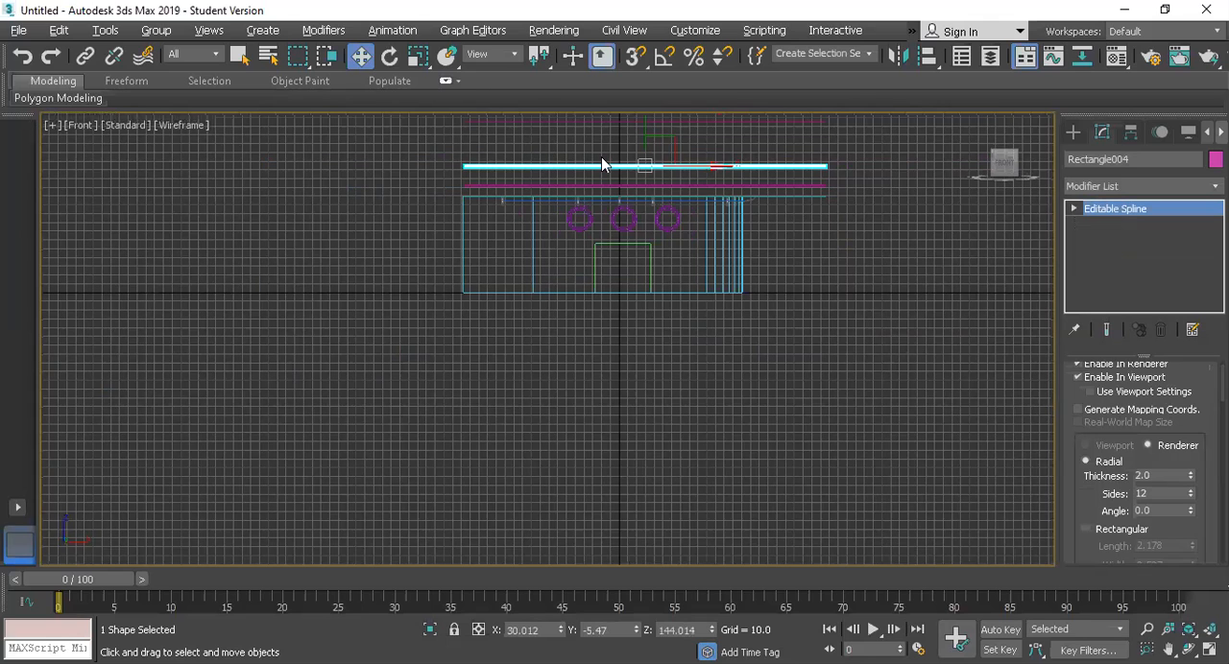
key(z)
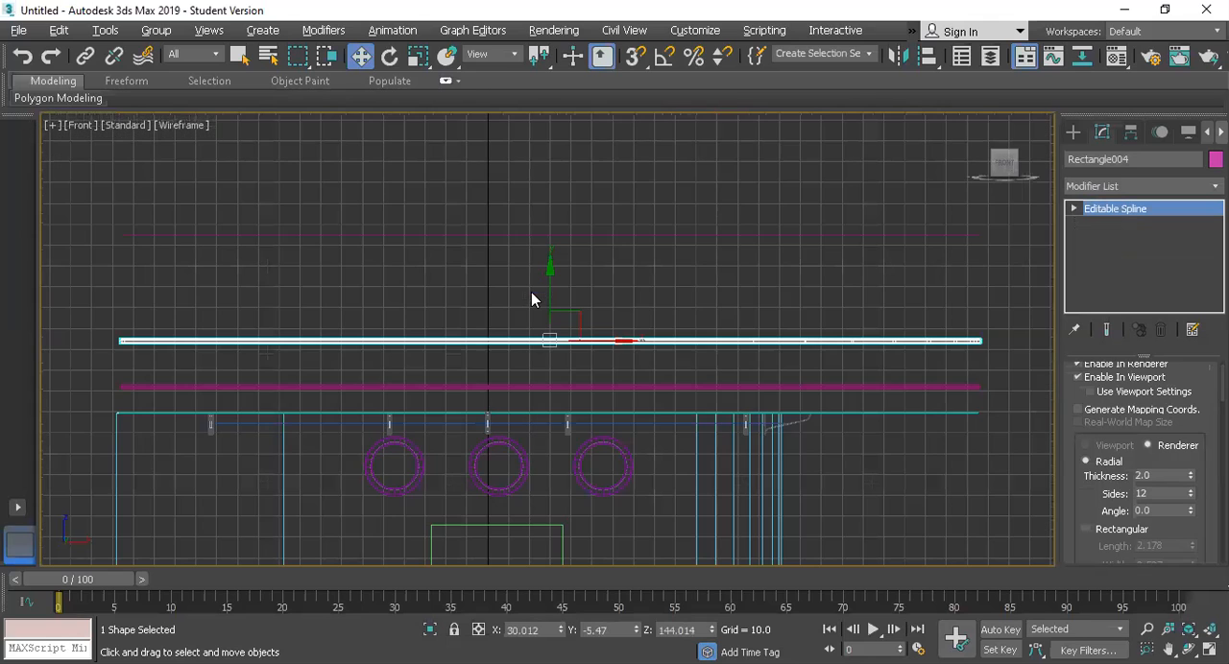
click(1101, 254)
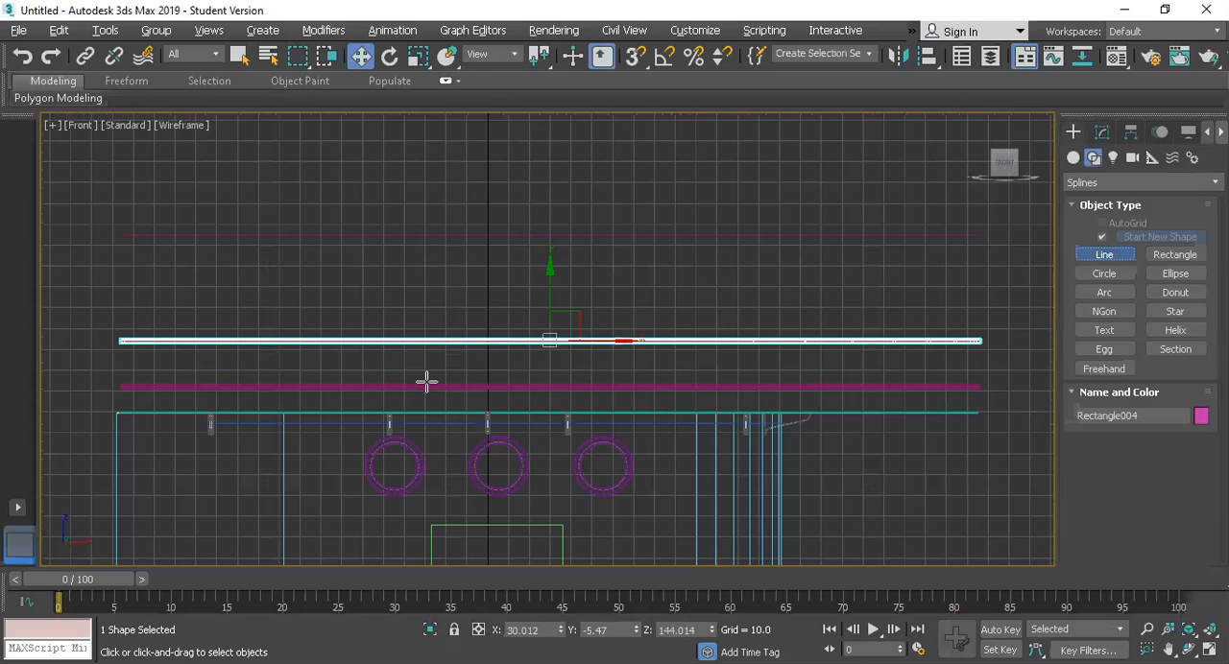
click(427, 385)
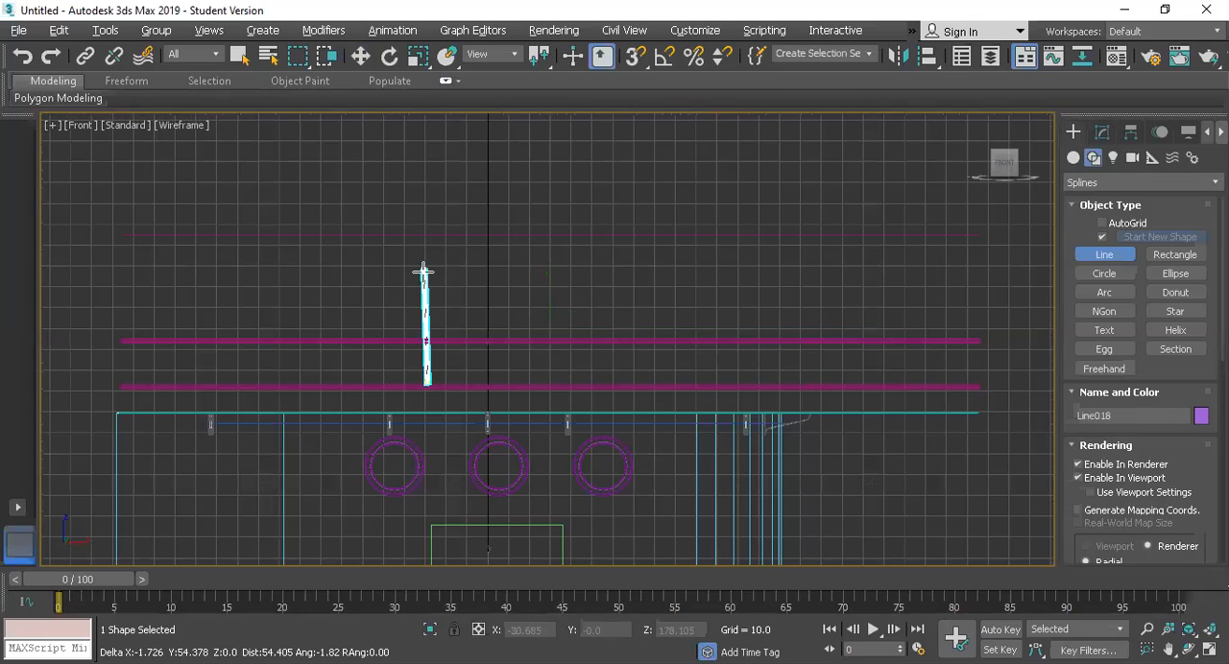
shift+click(433, 266)
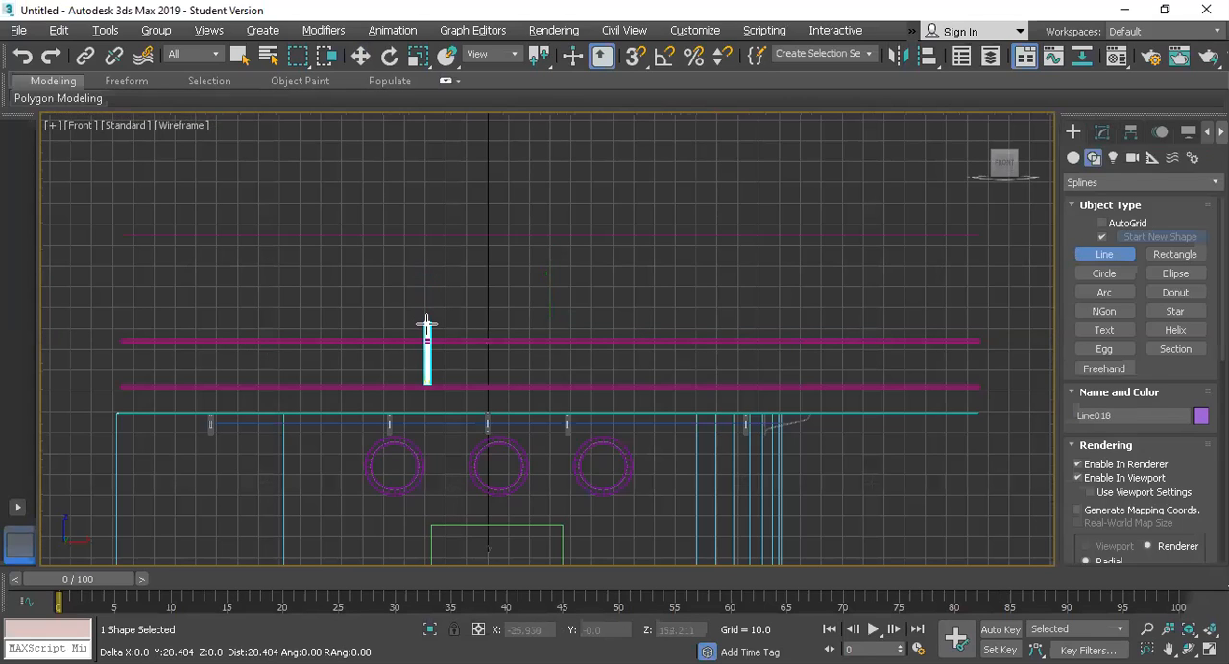
click(427, 323)
right_click(931, 317)
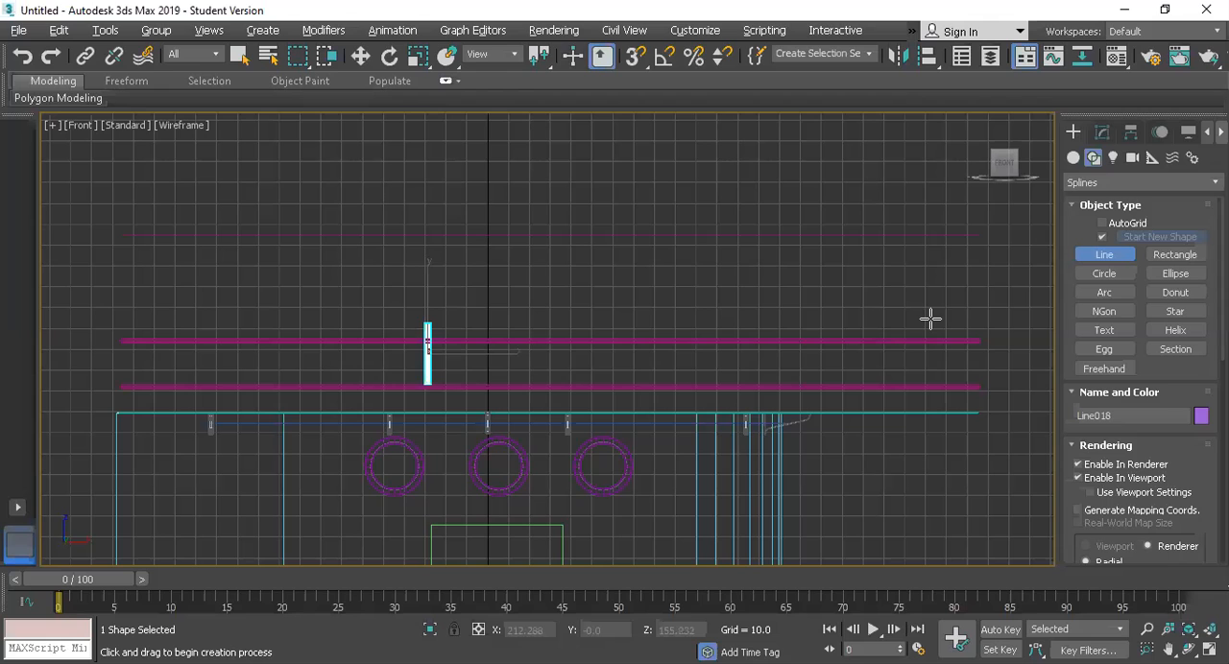
right_click(681, 383)
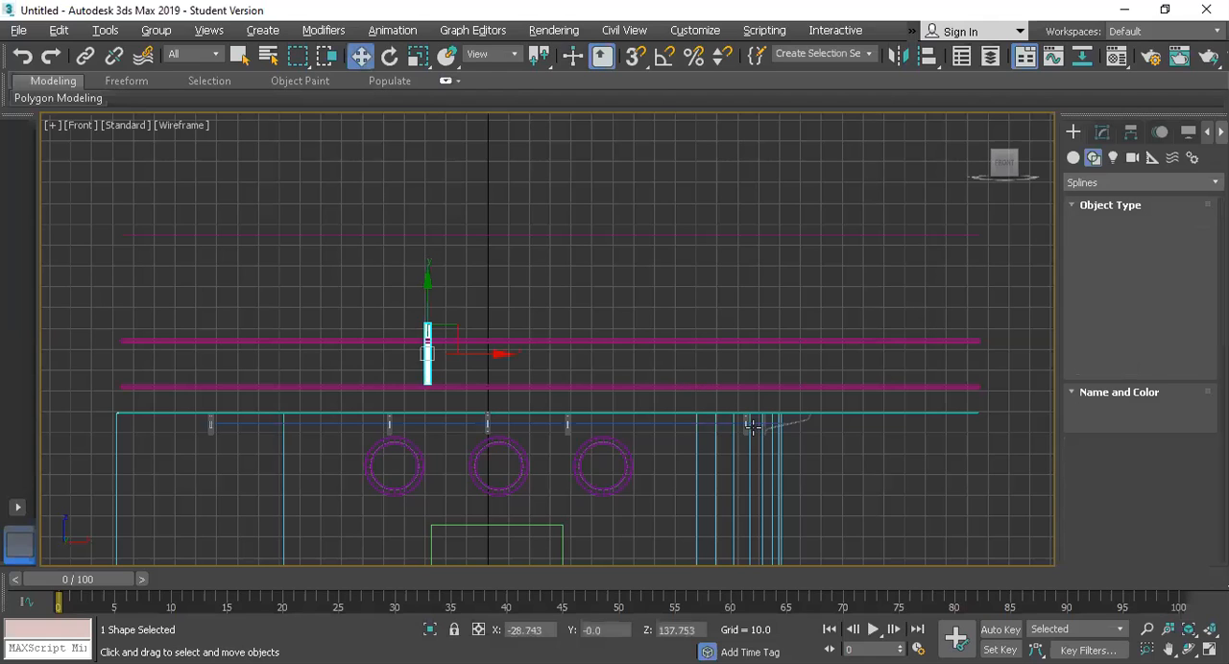
Step: Move the vertical post out in front of the cabin in the Perspective view, to a Y position of about -336
key(alt+w)
right_click(740, 445)
key(alt+w)
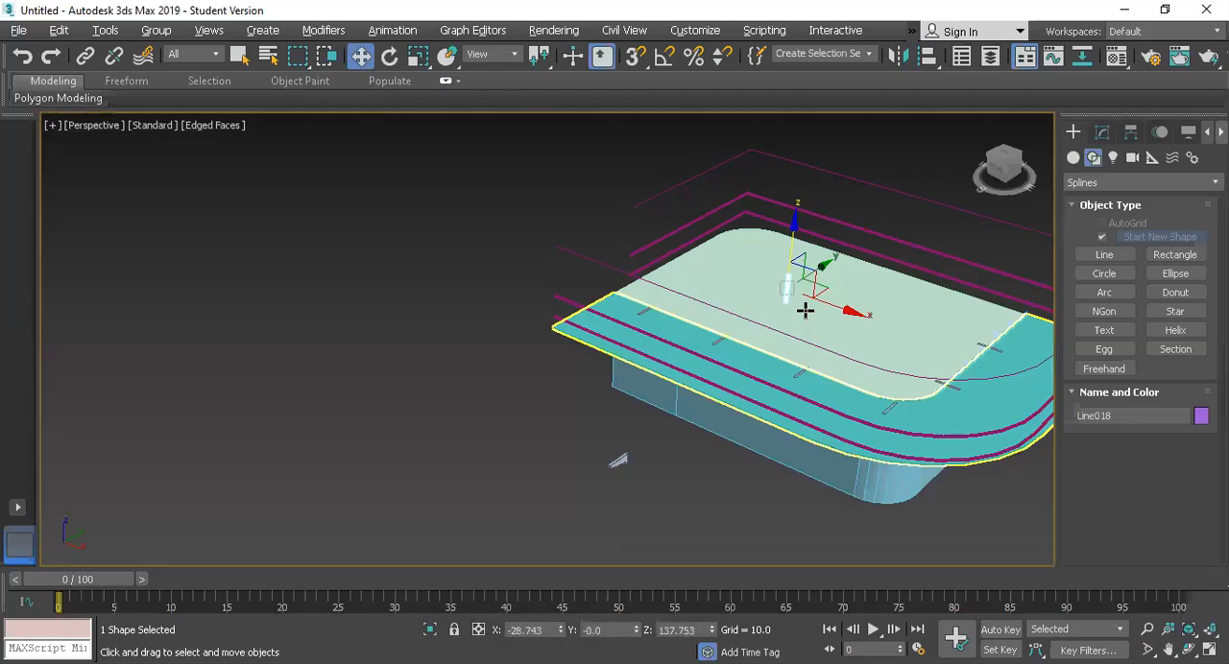
click(611, 432)
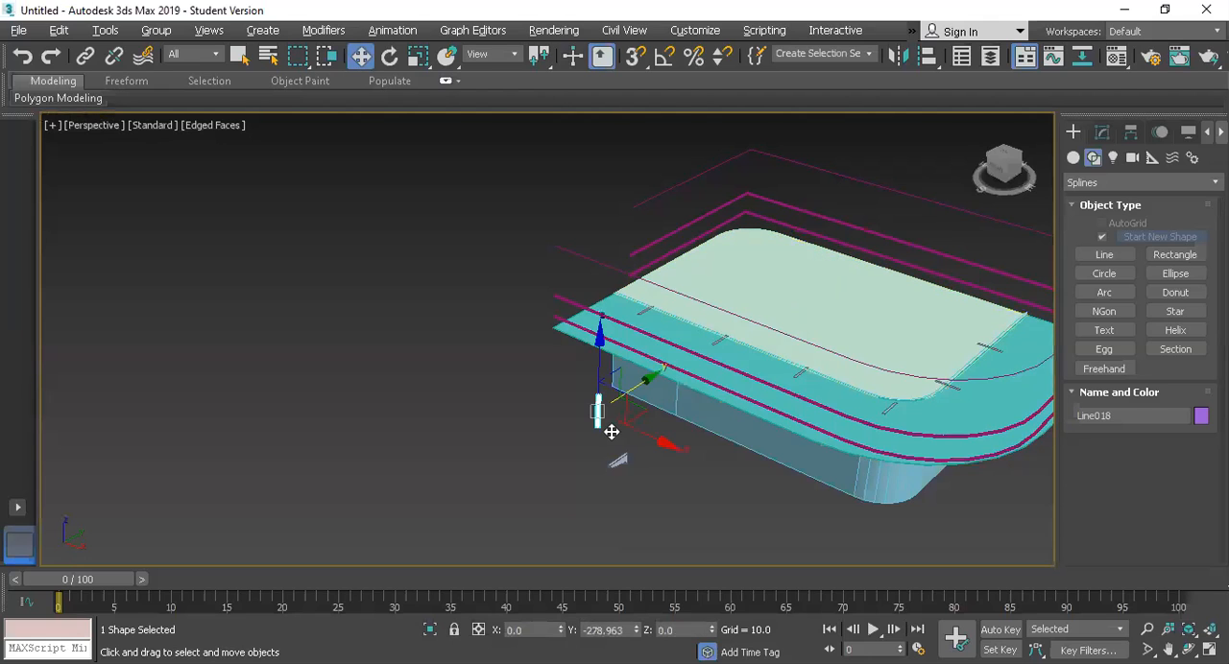
scroll(499, 296, up, 2)
scroll(507, 288, up, 2)
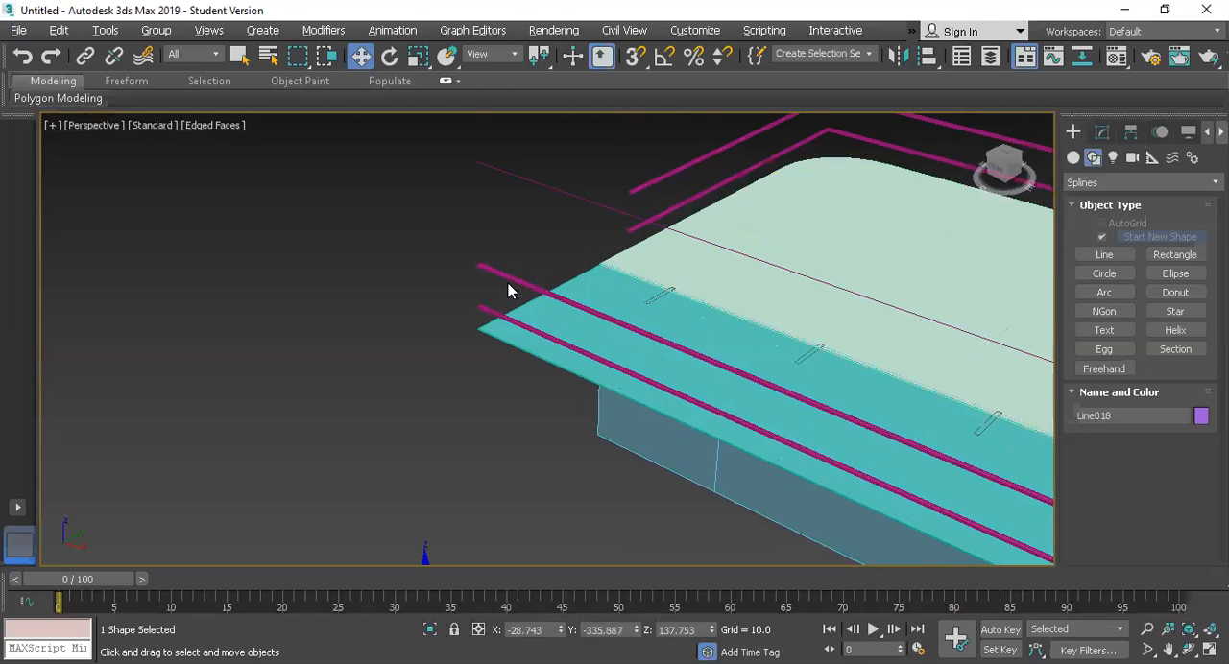
scroll(492, 341, down, 4)
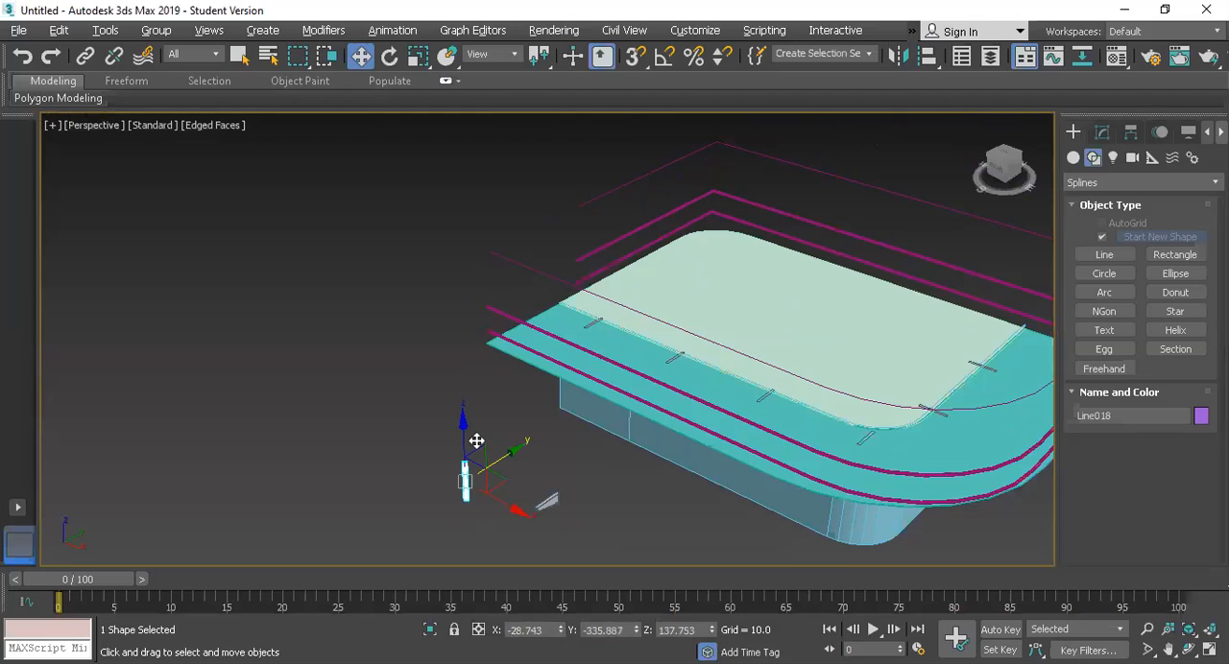
Step: Distribute 18 instances of the post evenly along the lower rail with the Spacing Tool, spaced by centers with Follow off
click(105, 30)
mouse_move(156, 394)
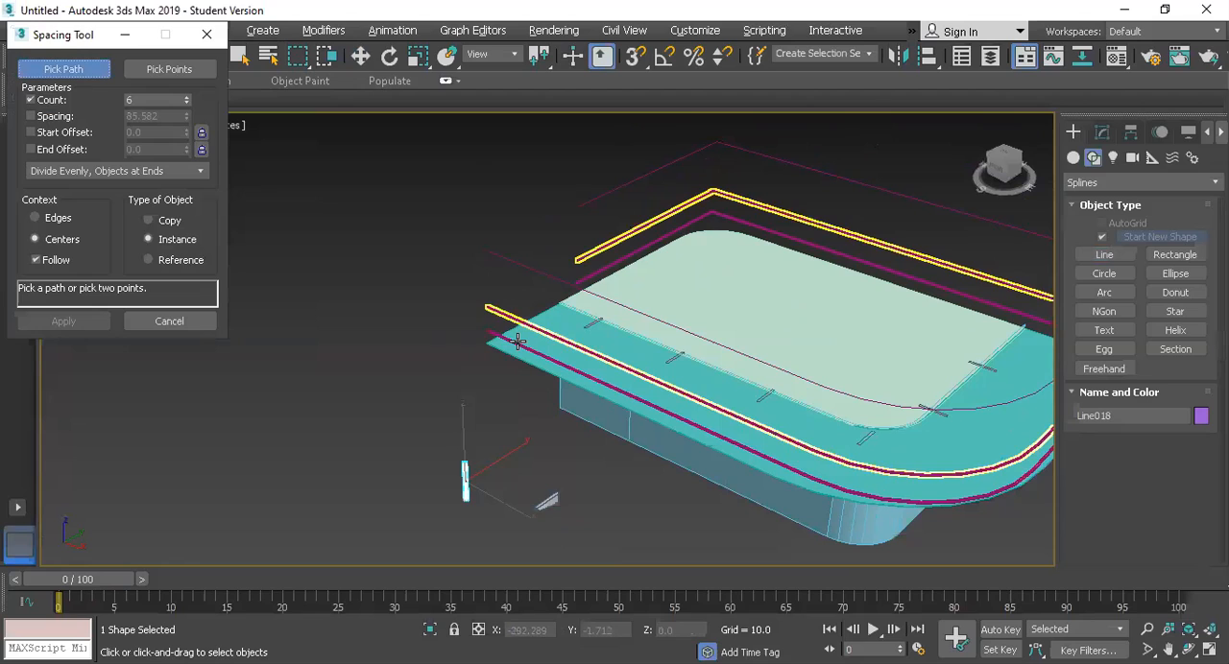
click(622, 297)
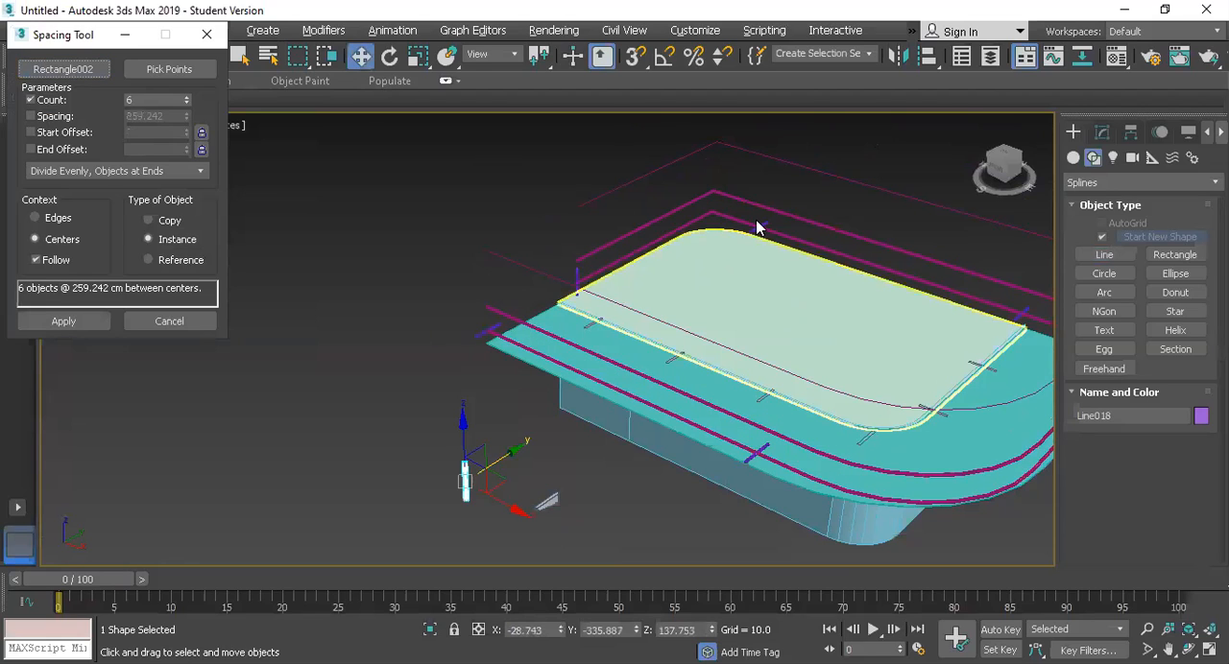
click(52, 263)
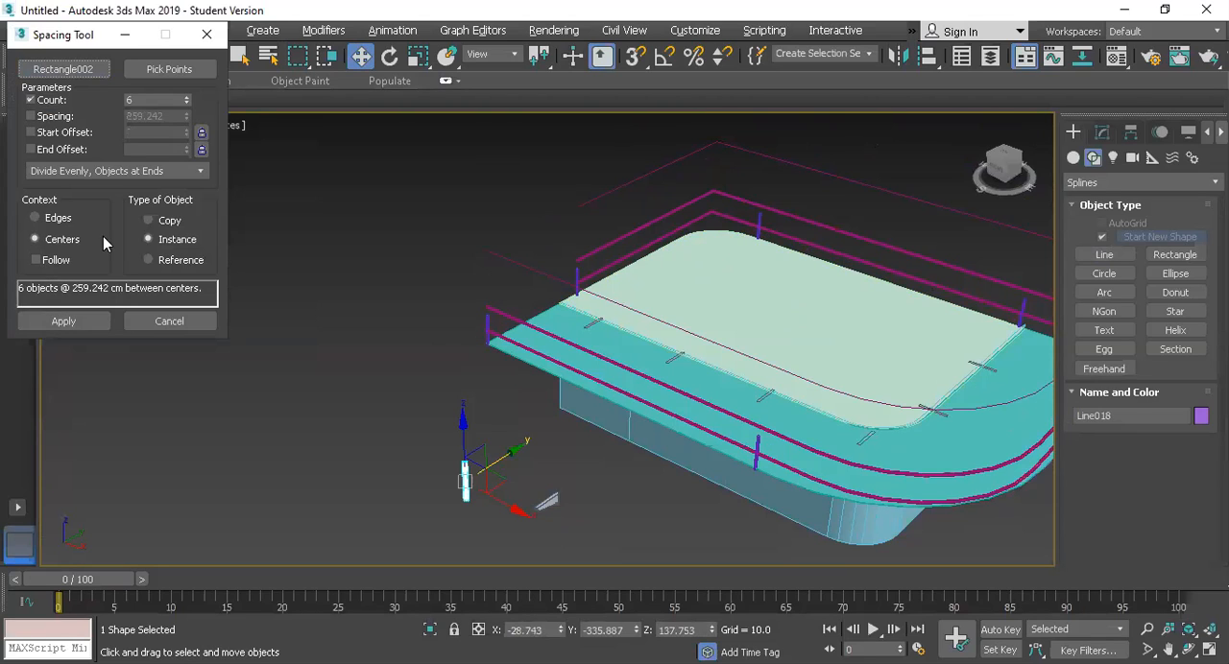
drag(191, 92, 188, 91)
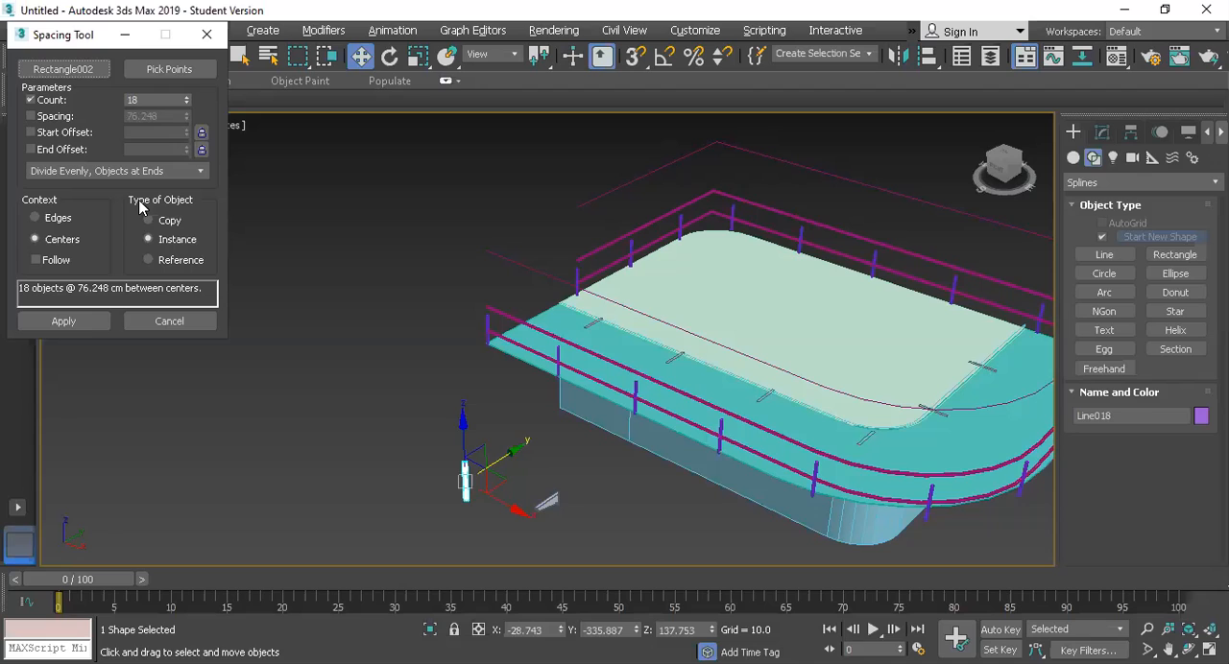
click(91, 327)
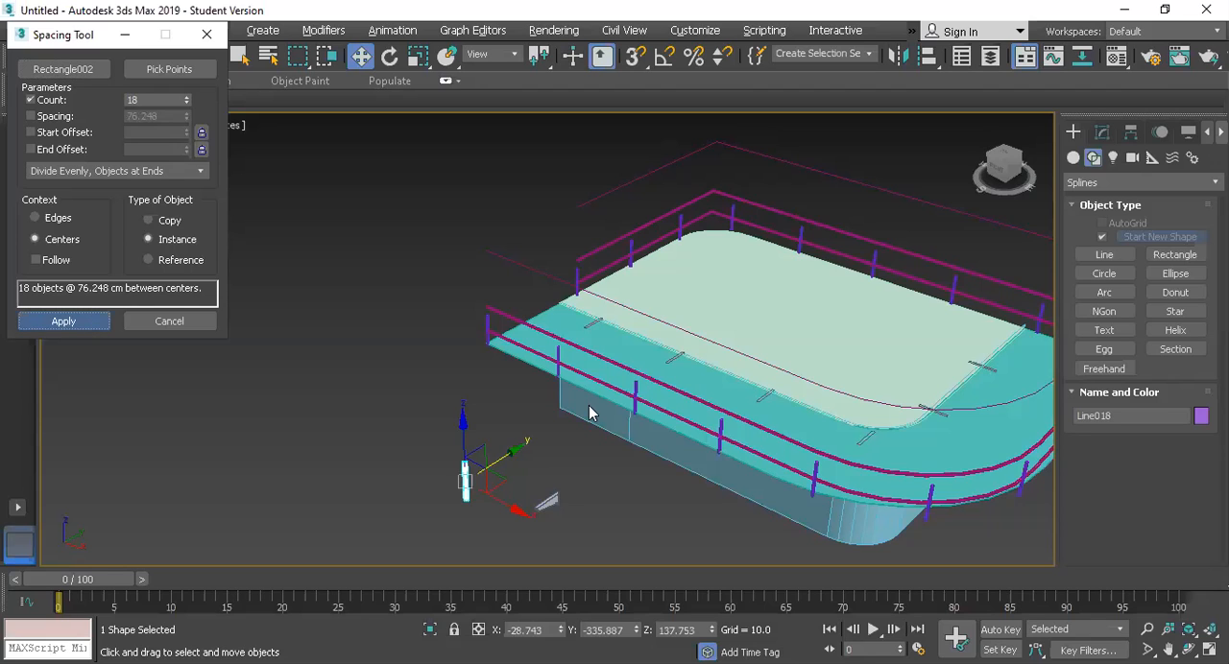
Step: Lower the bottom rail to a height of about 115.5 and the upper rail to about 130.6, within the posts
scroll(696, 416, up, 4)
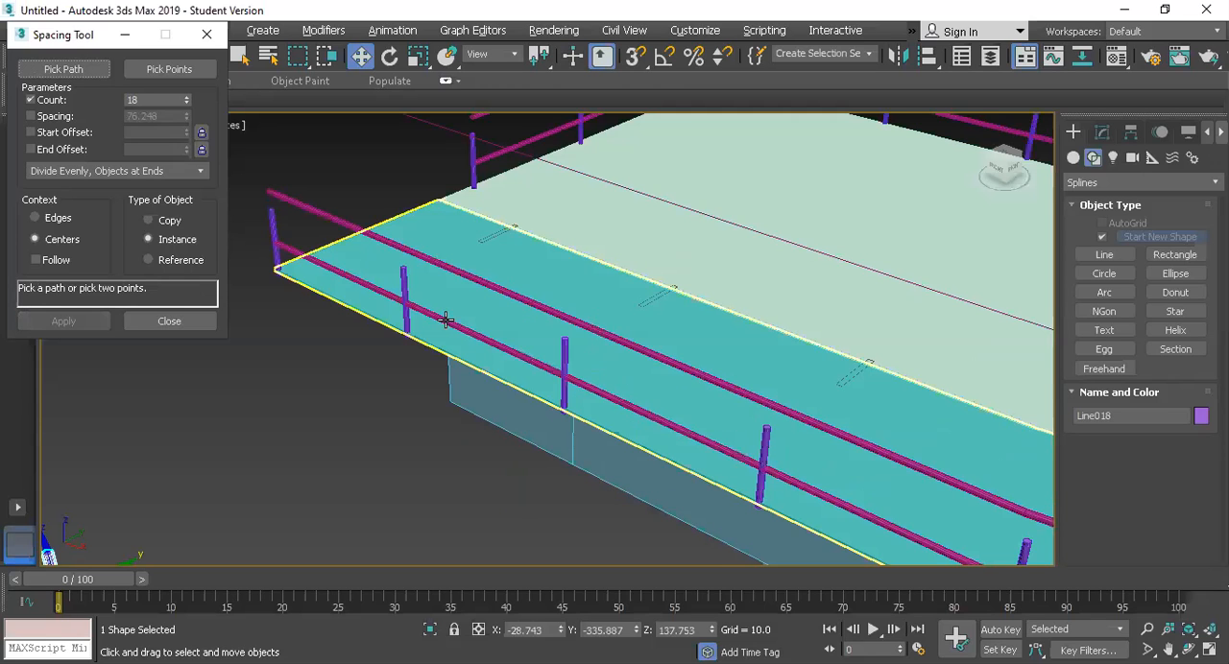
click(432, 265)
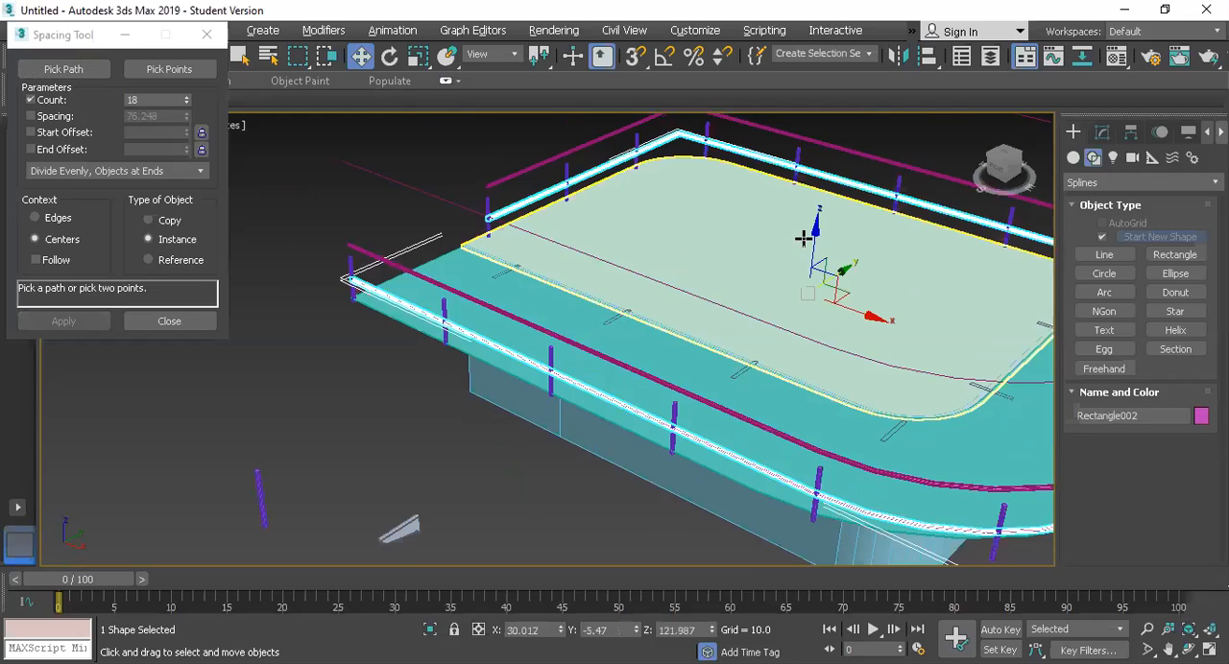
drag(814, 233, 814, 246)
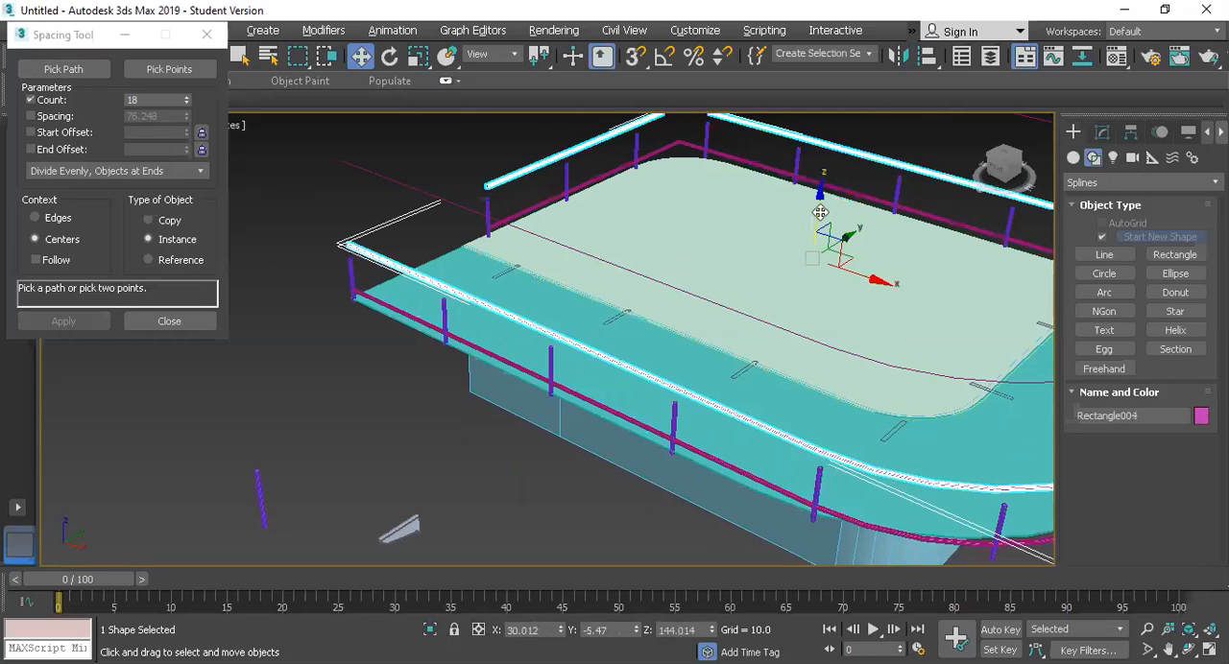
drag(817, 220, 816, 254)
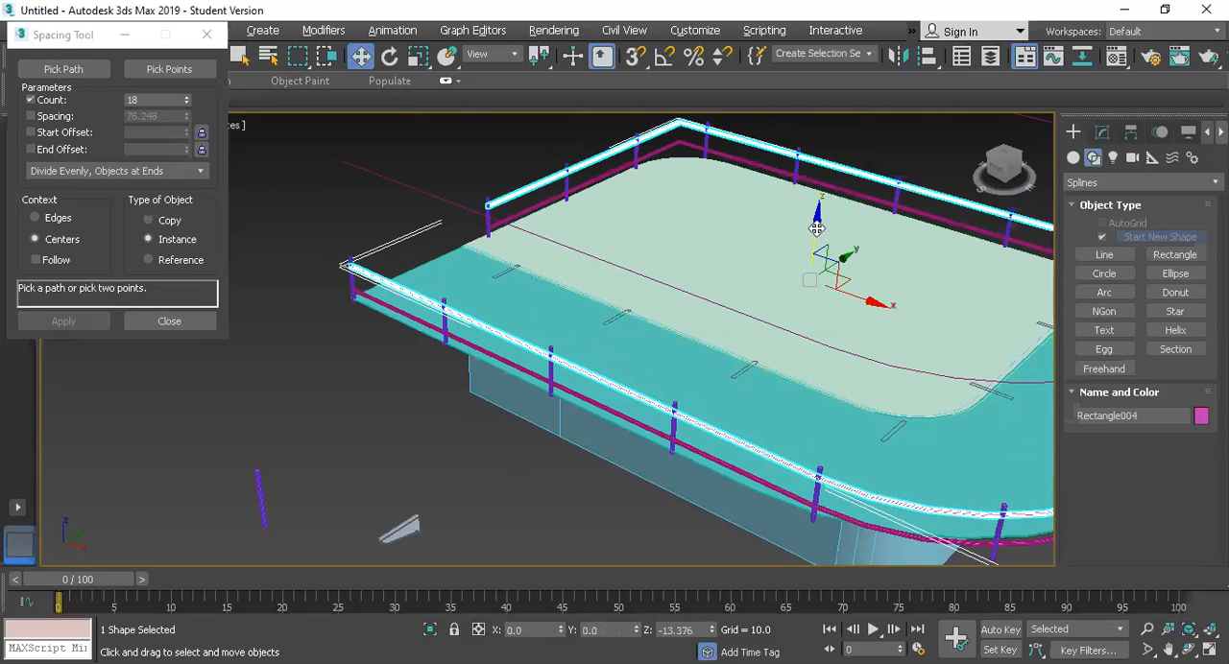
Step: Refine the upper rail with several added vertices between the second and third posts of the long side
scroll(446, 305, up, 5)
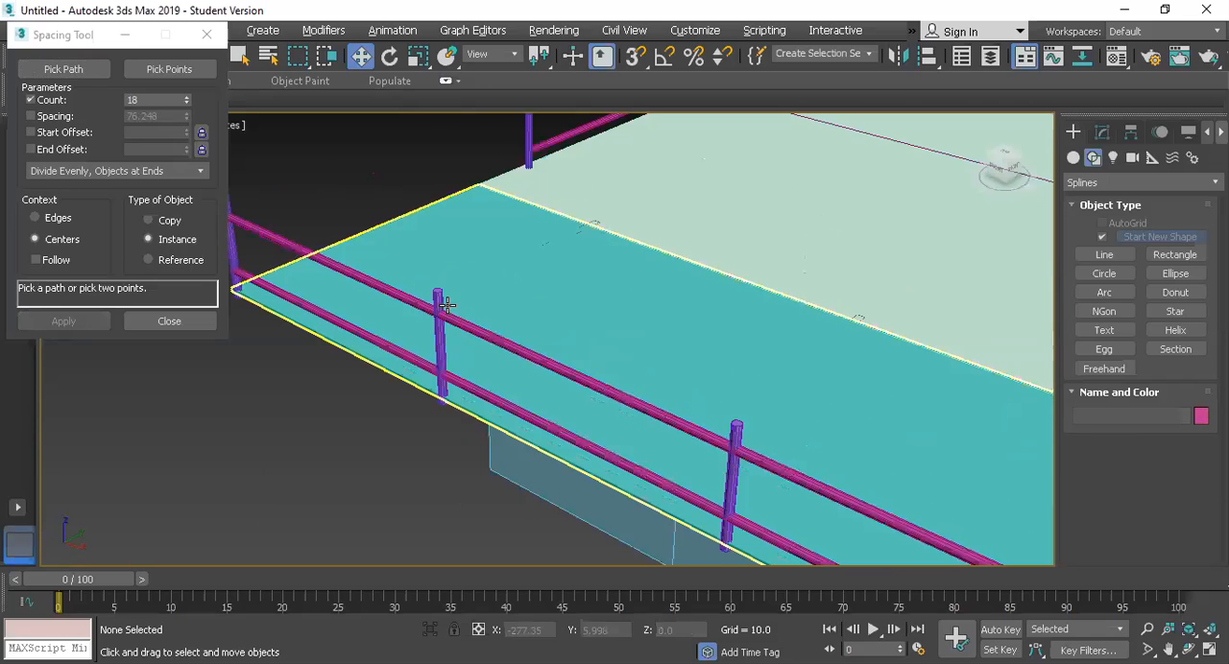
scroll(486, 357, up, 1)
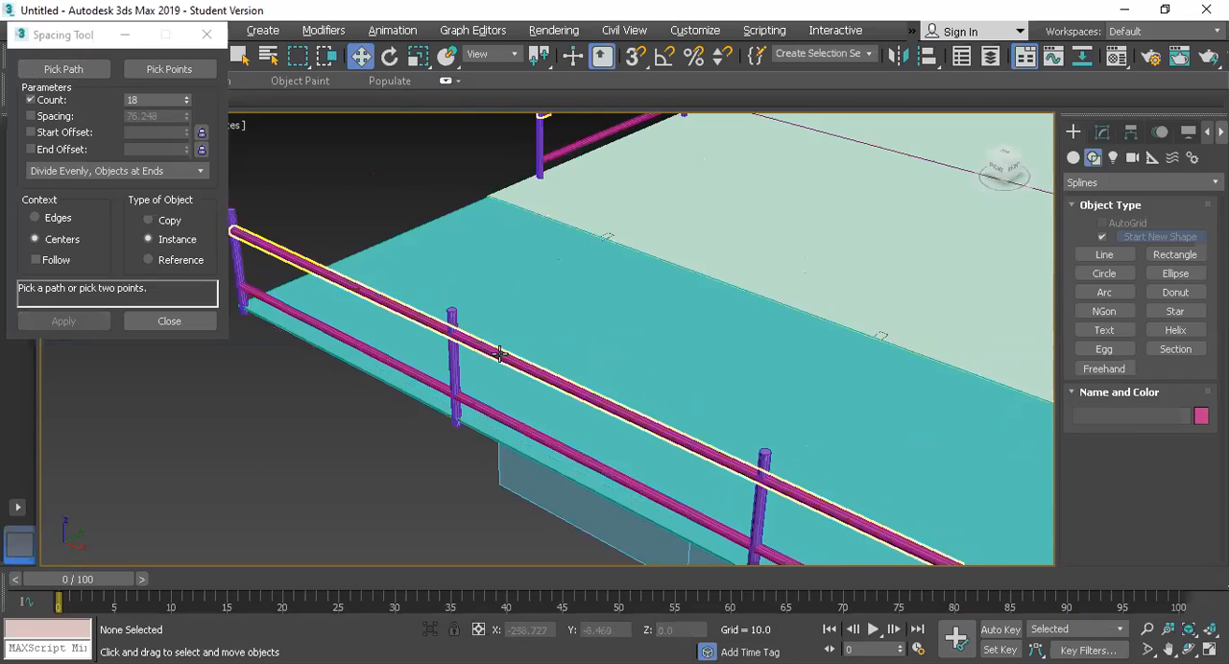
click(499, 355)
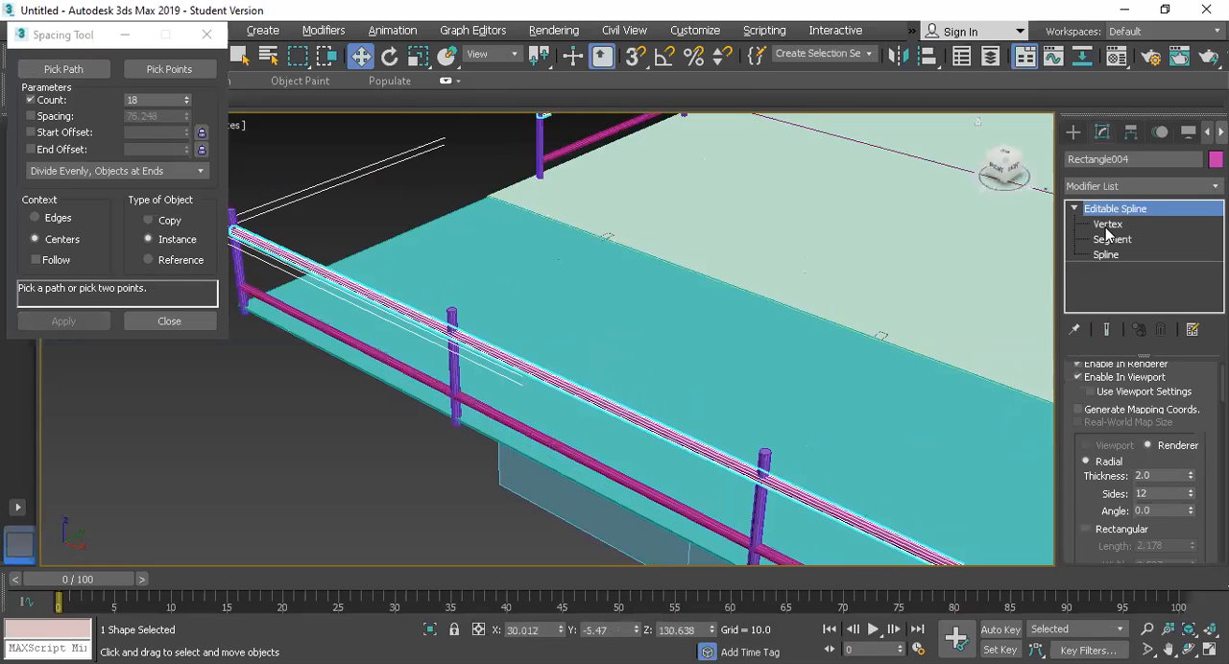
key(1)
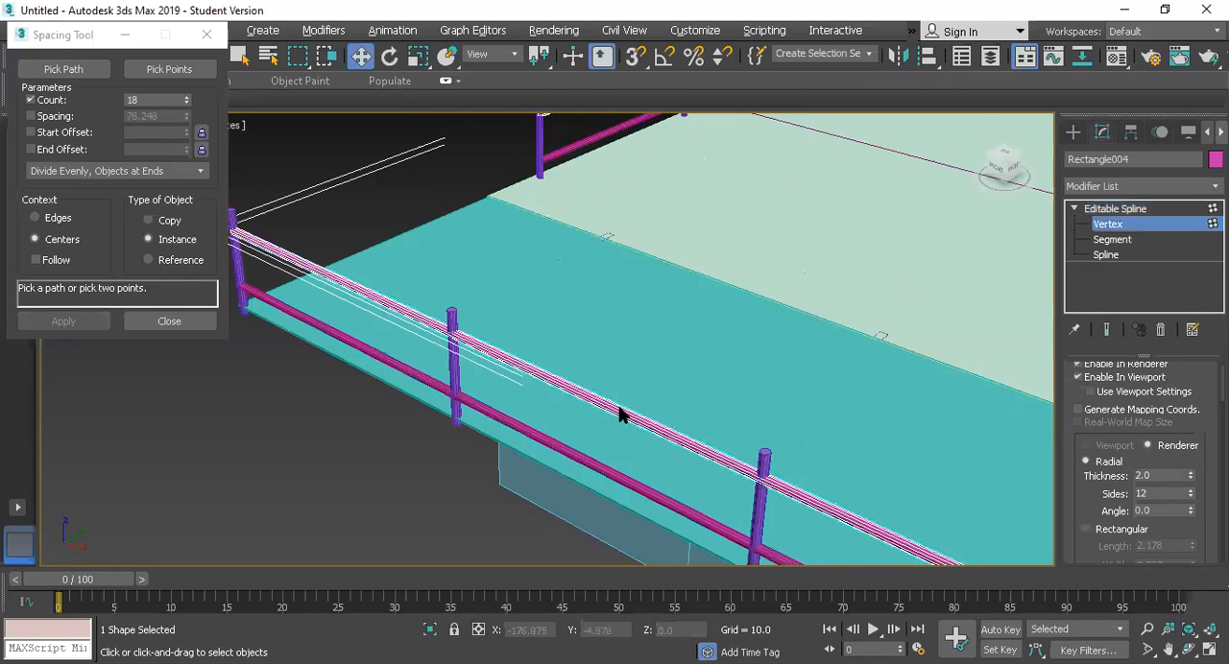
scroll(539, 382, up, 5)
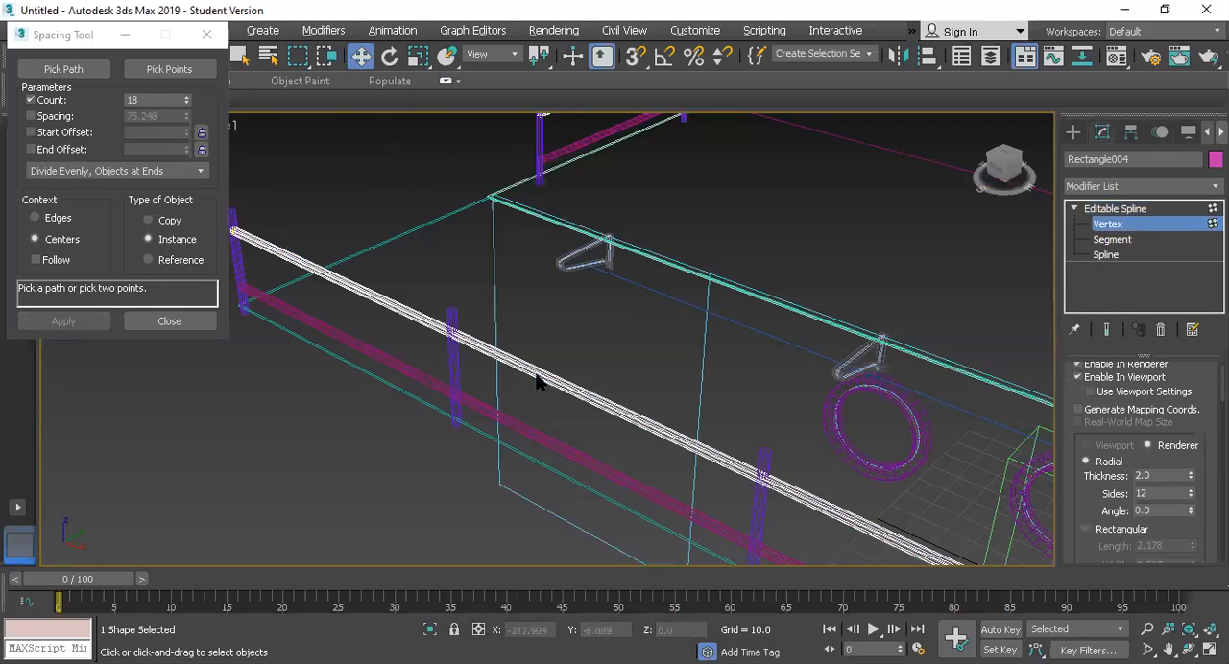
scroll(493, 352, up, 3)
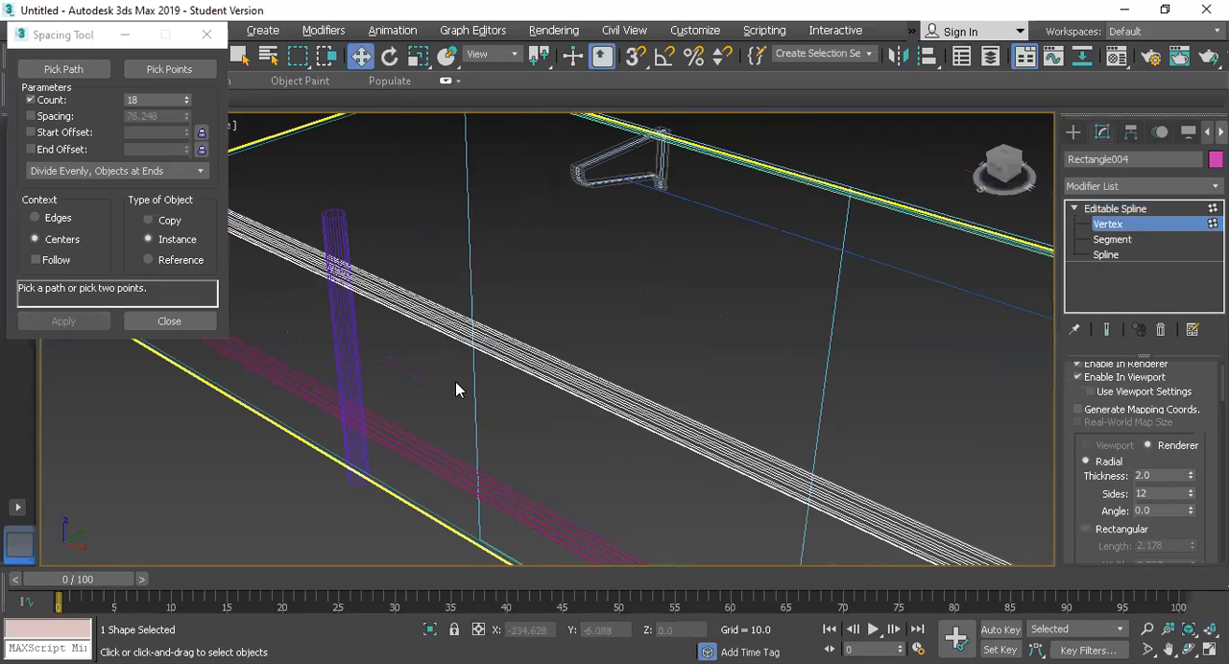
right_click(479, 324)
click(368, 284)
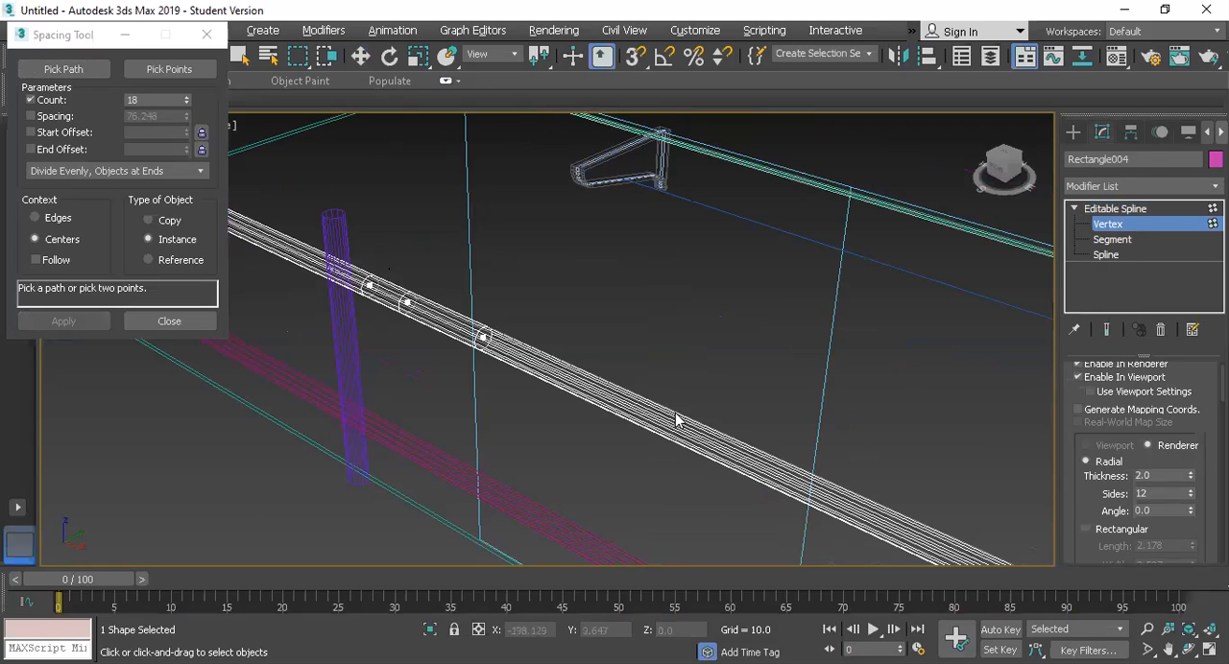
click(816, 487)
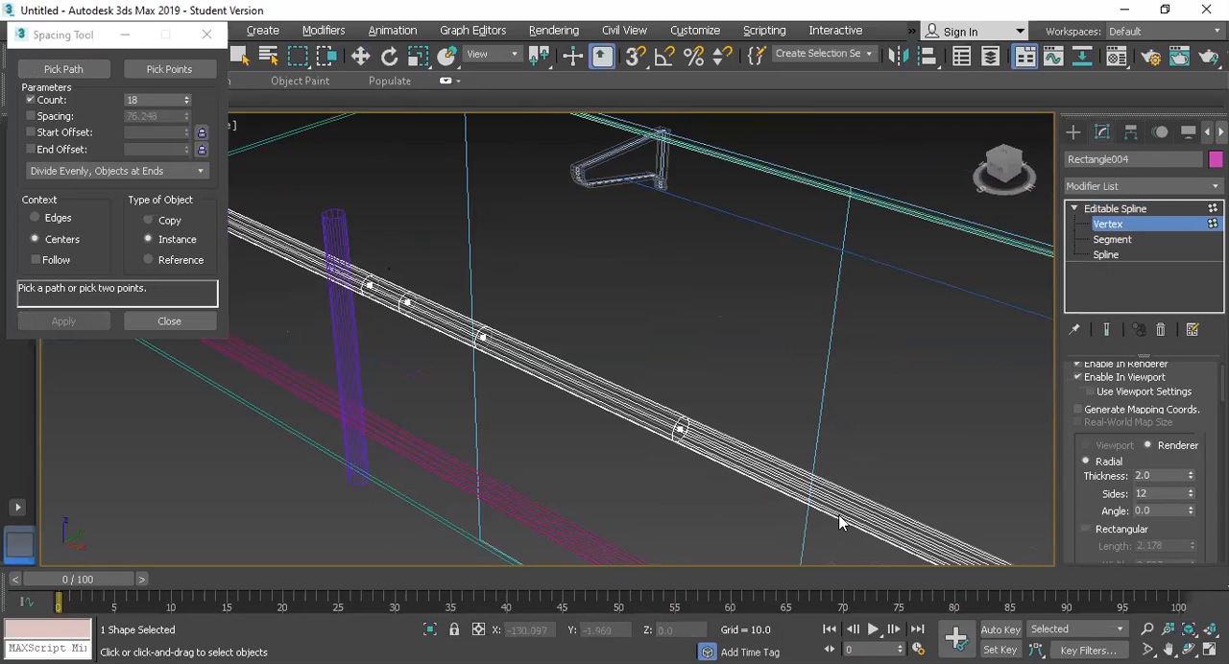
scroll(849, 501, down, 3)
scroll(661, 499, up, 3)
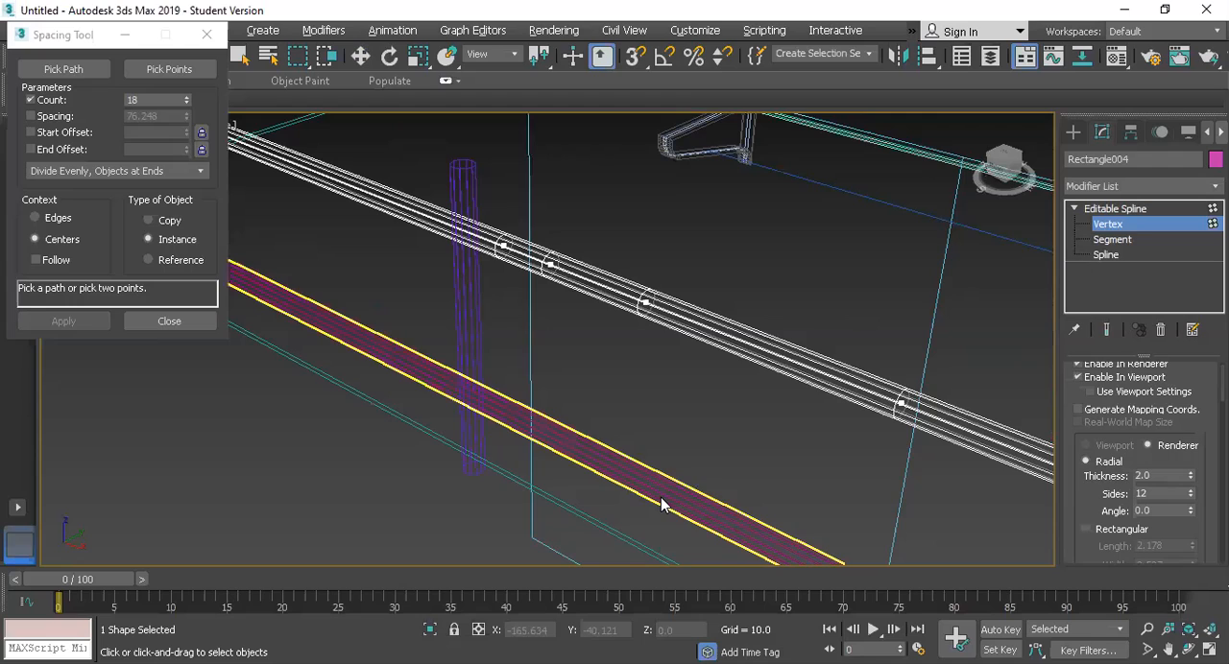
Step: Lower the third added vertex of the upper rail to a height of about 127.5 and raise the fourth to about 132.5
key(w)
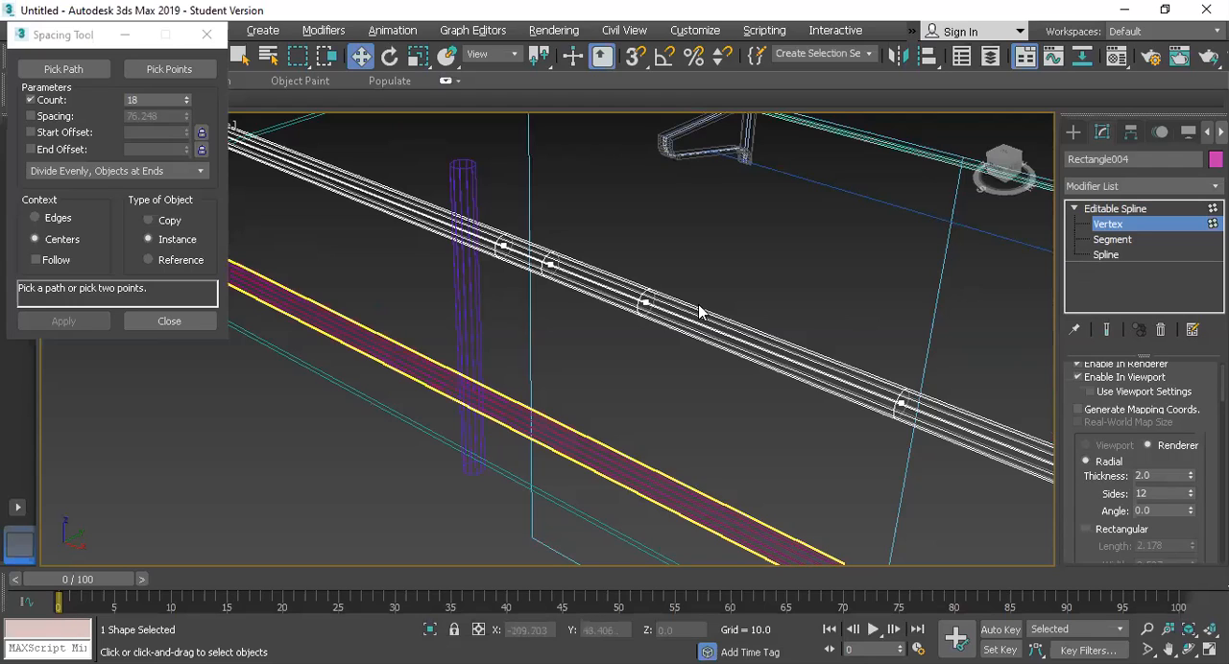
click(647, 301)
drag(649, 272, 649, 295)
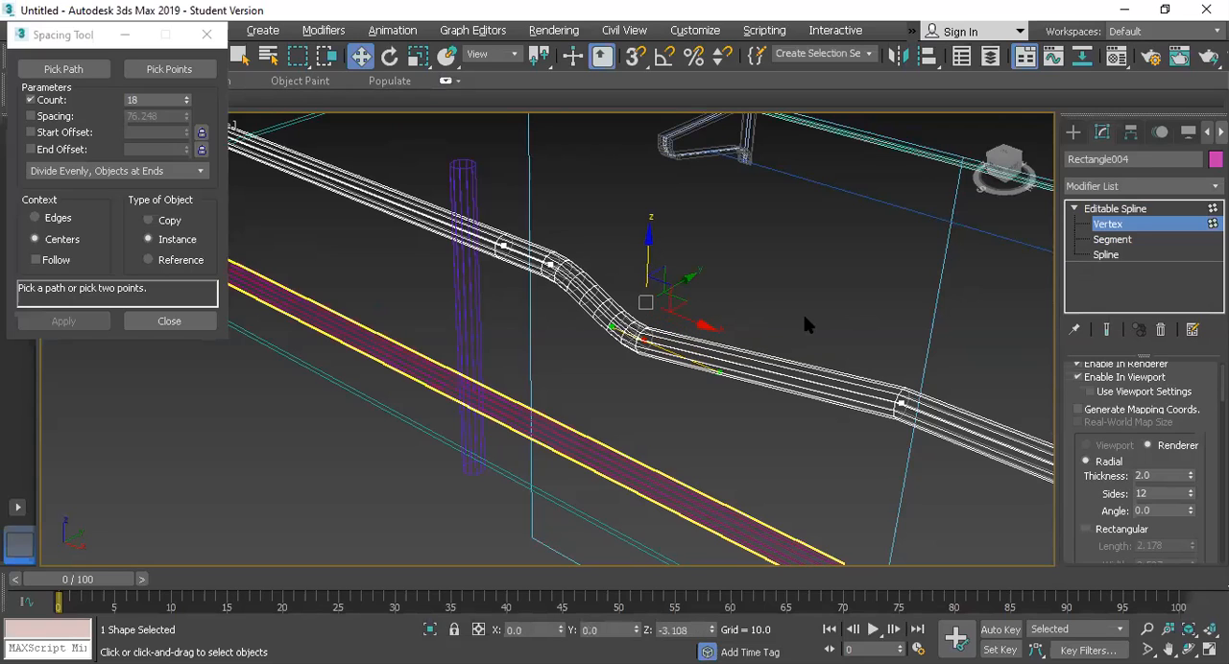
click(902, 403)
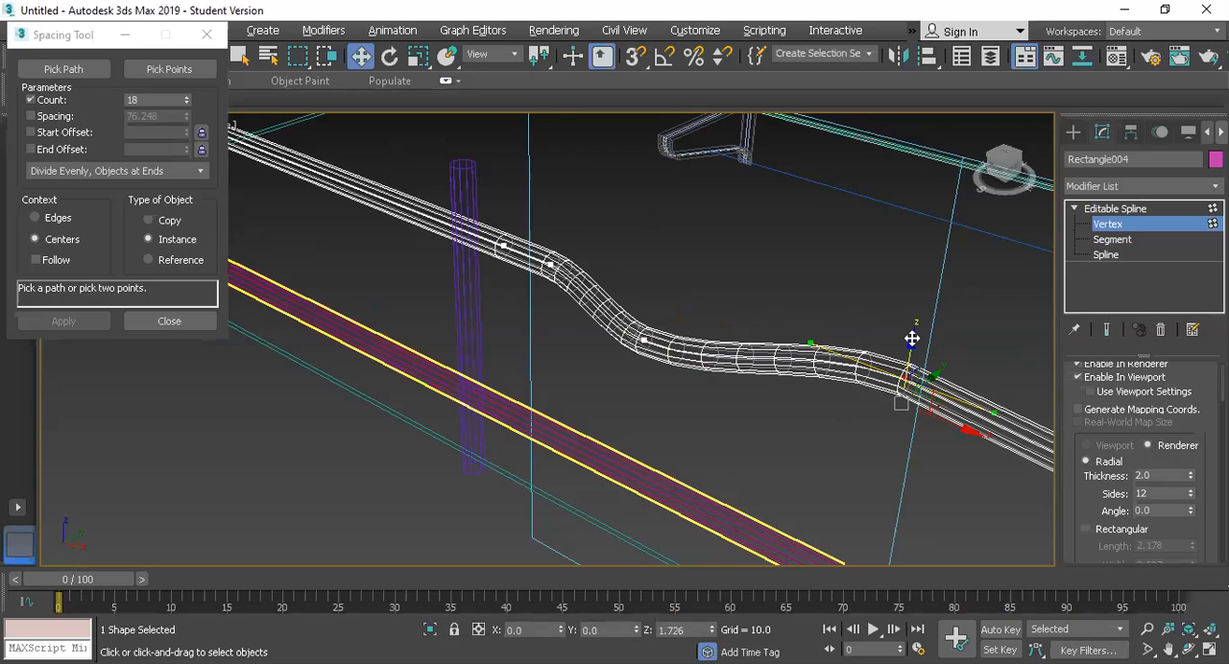
drag(912, 338, 914, 311)
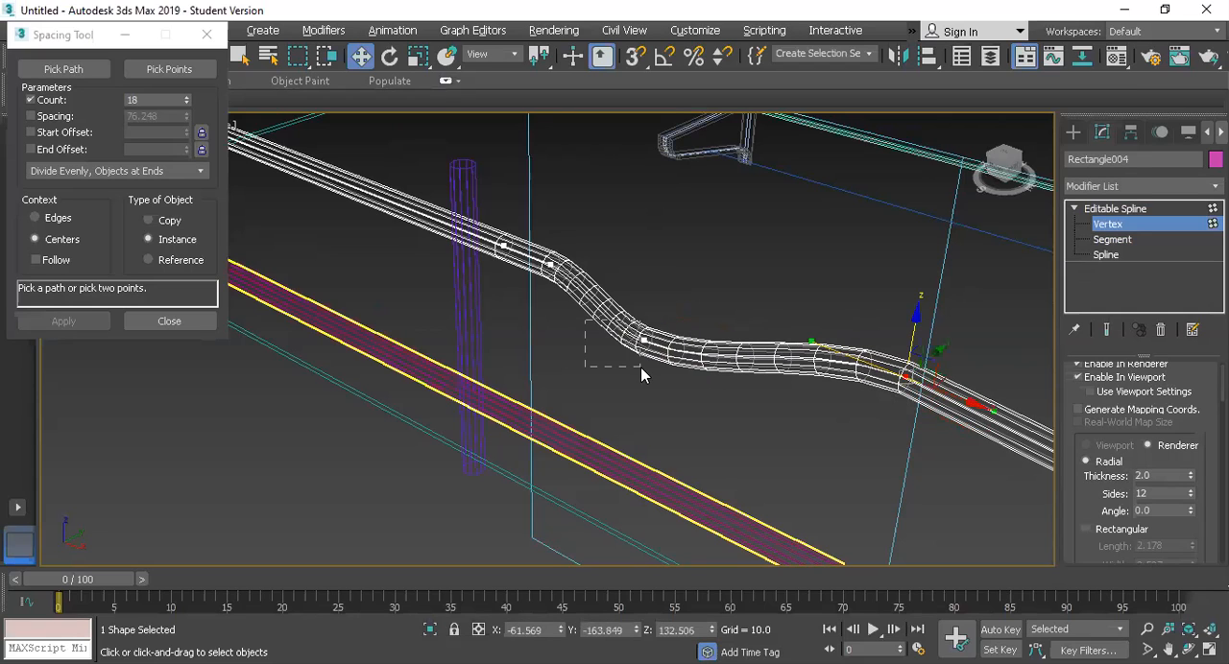
drag(585, 338, 585, 325)
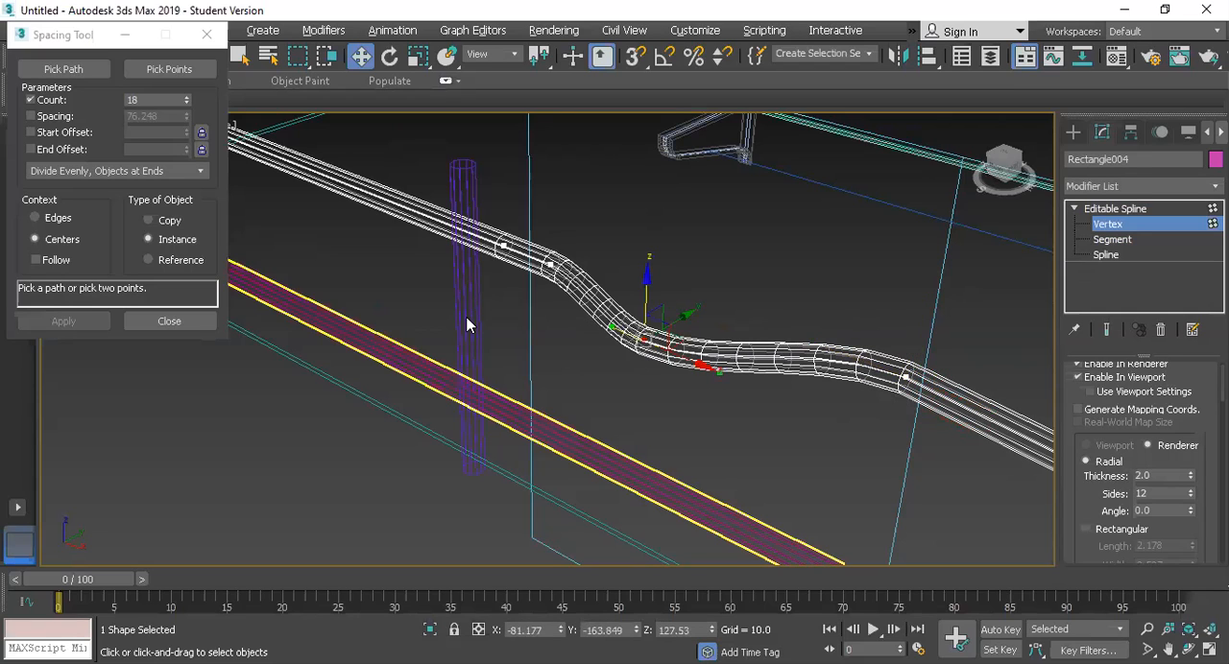
Step: Lower the added vertex nearest the second post to a height of about 129.2 and finish editing the rail's vertices
click(502, 226)
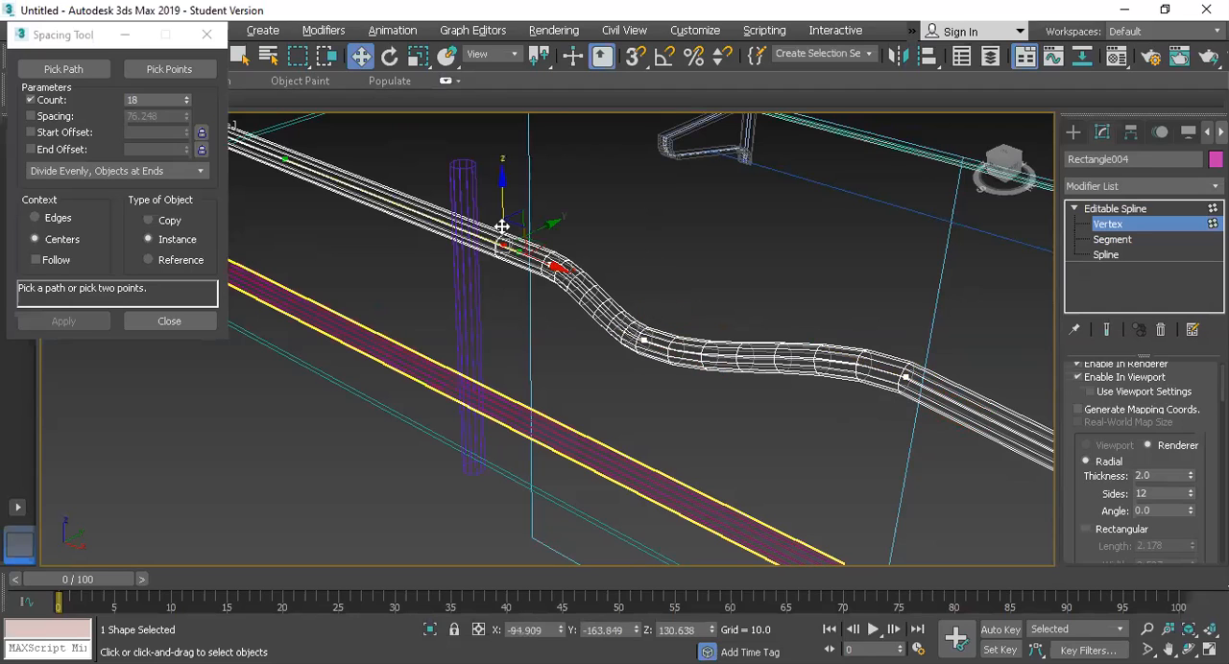
drag(501, 227, 502, 245)
click(1113, 209)
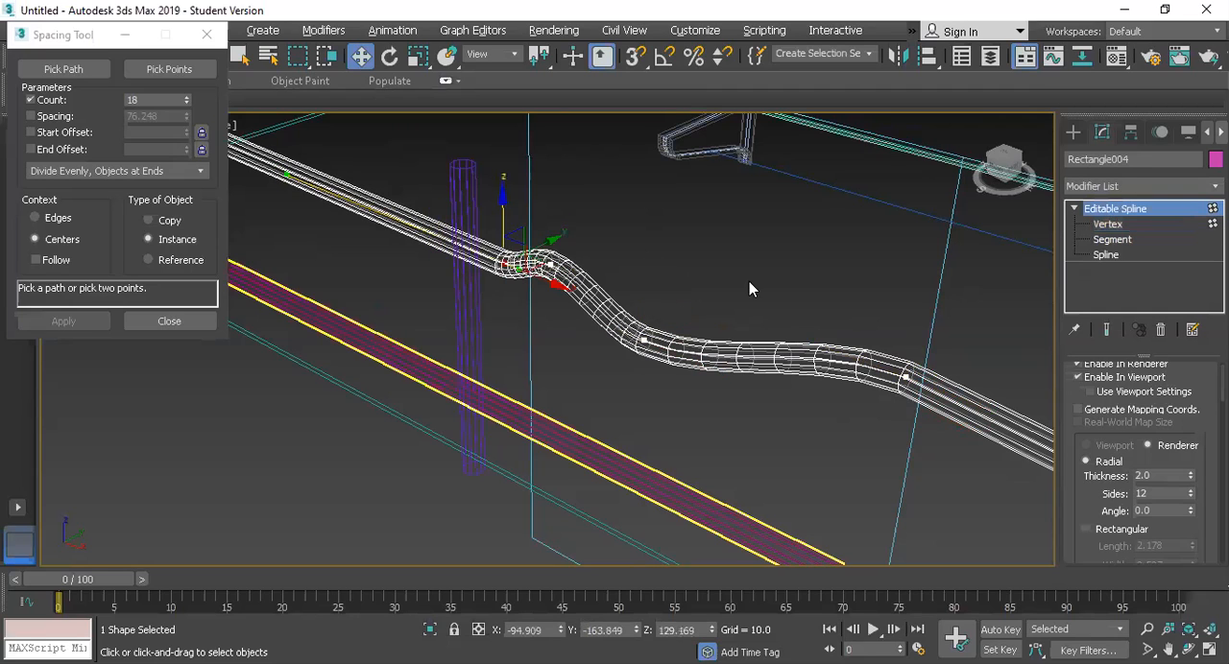
scroll(747, 283, down, 5)
key(F3)
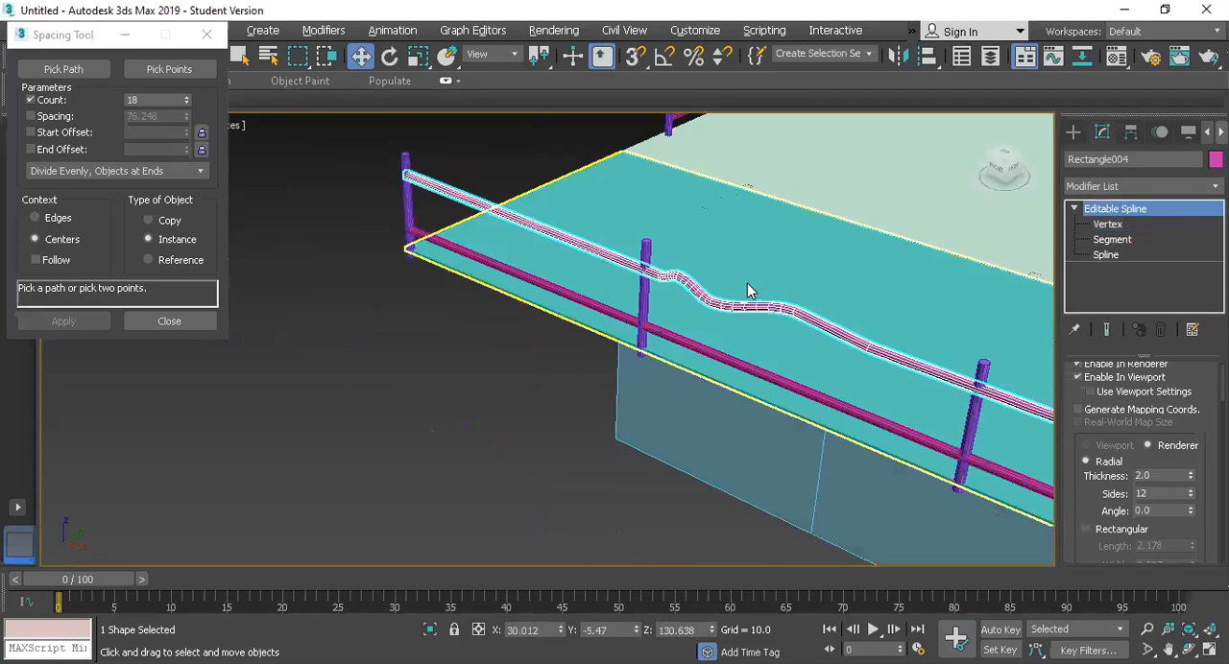
click(929, 241)
scroll(562, 362, up, 3)
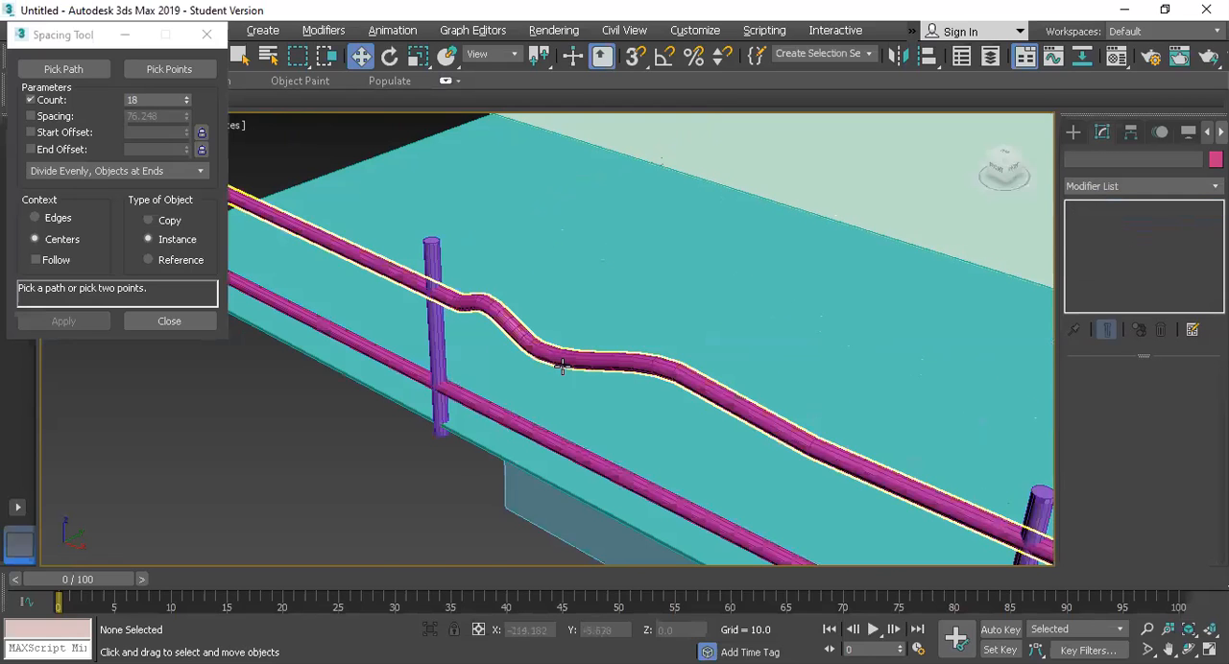
scroll(565, 388, down, 3)
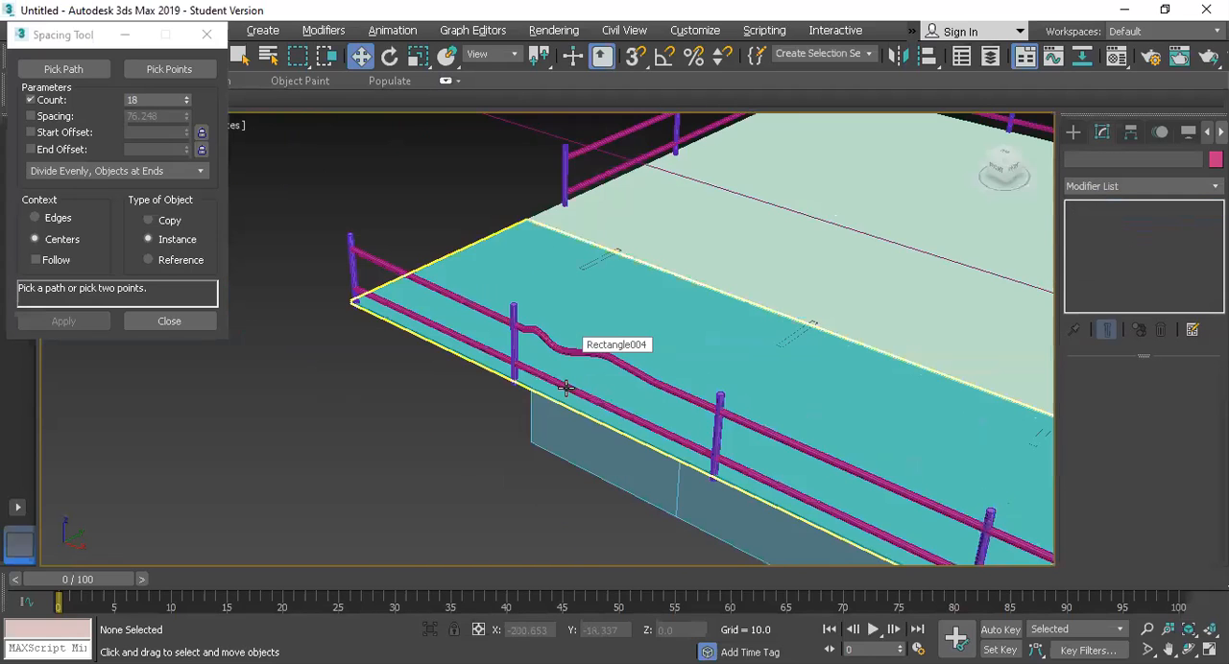
Step: Refine the upper rail with added vertices between the third and fourth posts of the long side
click(566, 388)
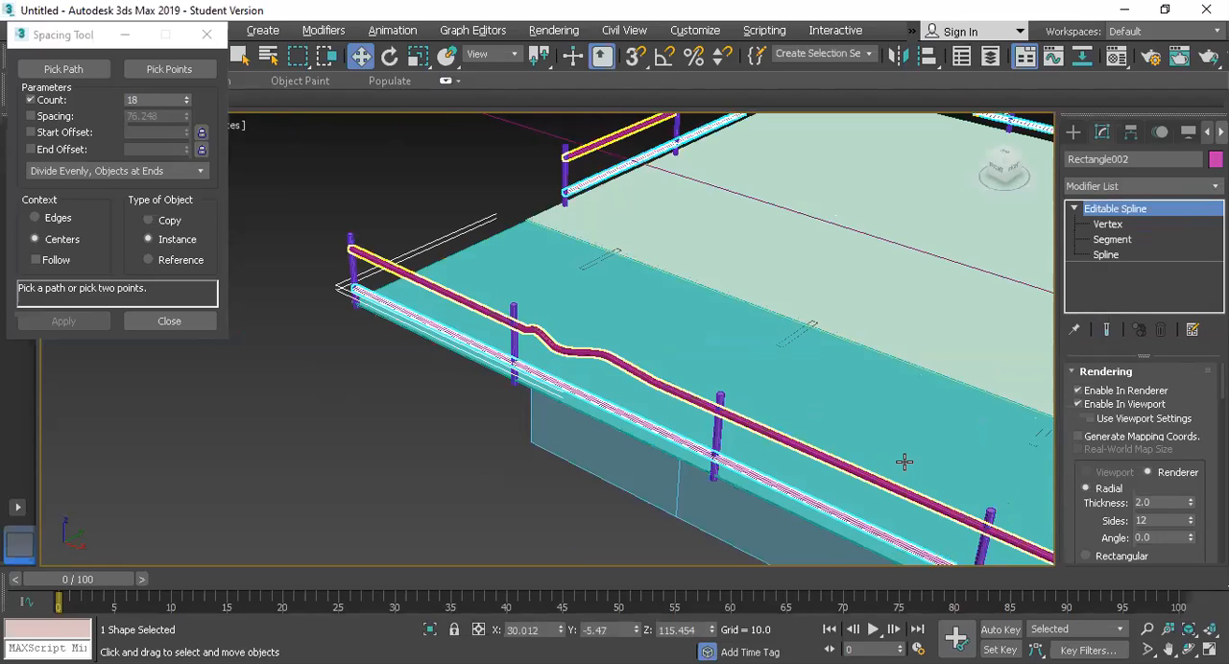
click(951, 487)
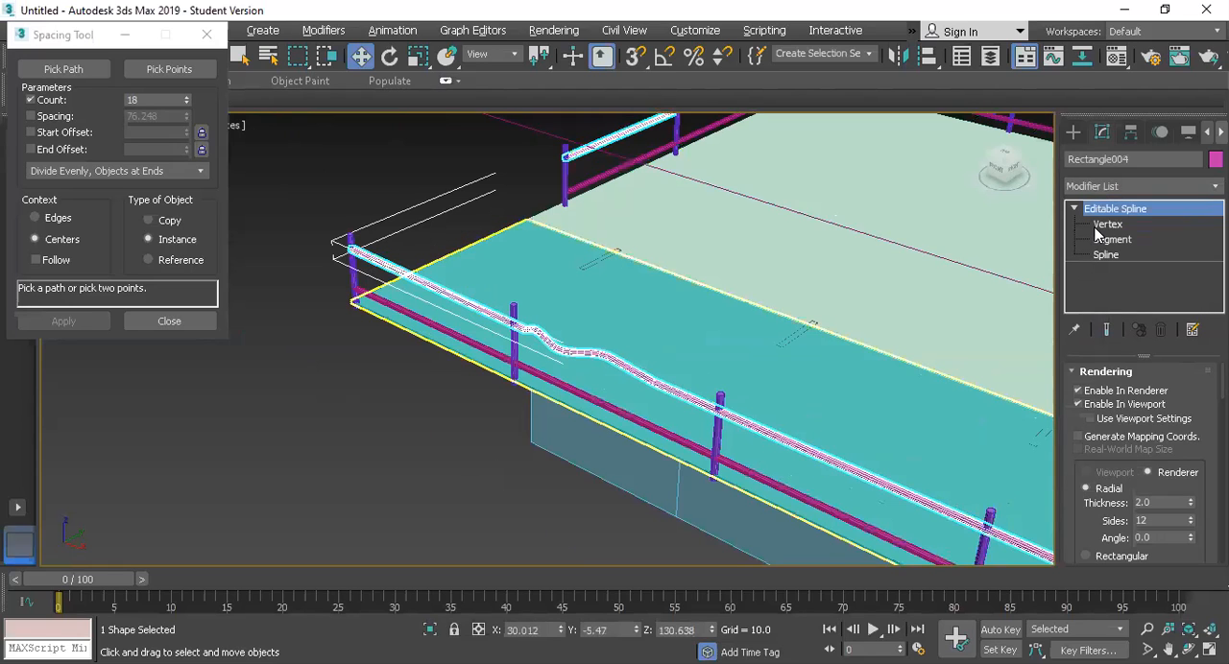
key(1)
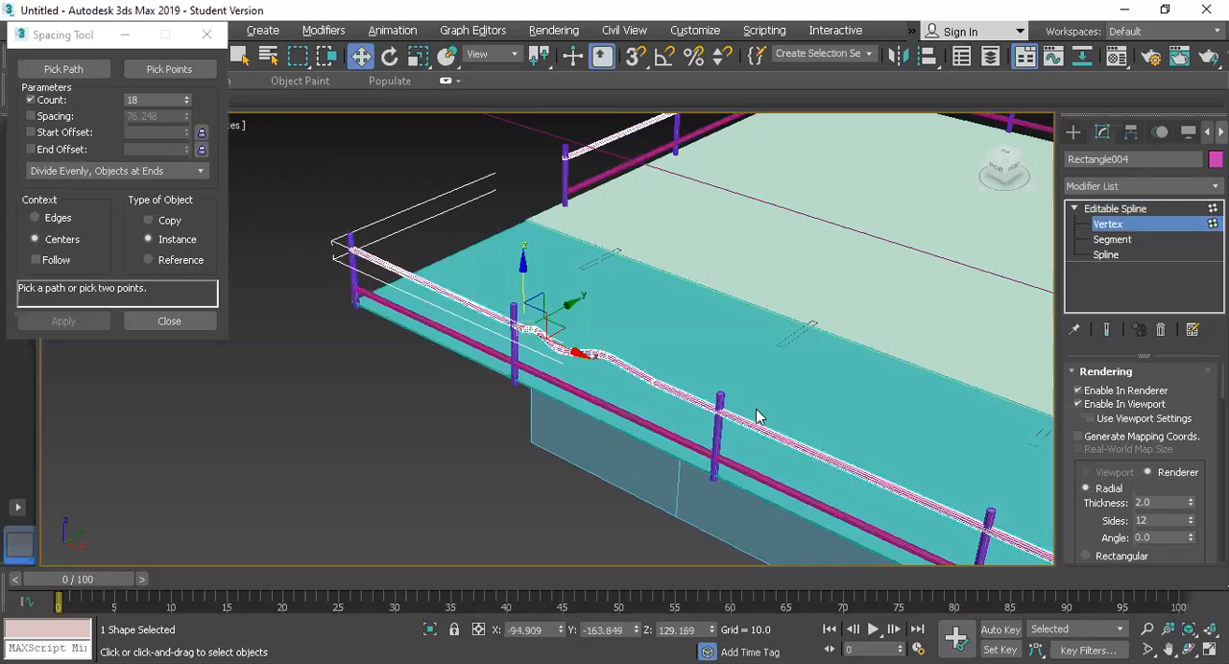
right_click(725, 475)
click(725, 474)
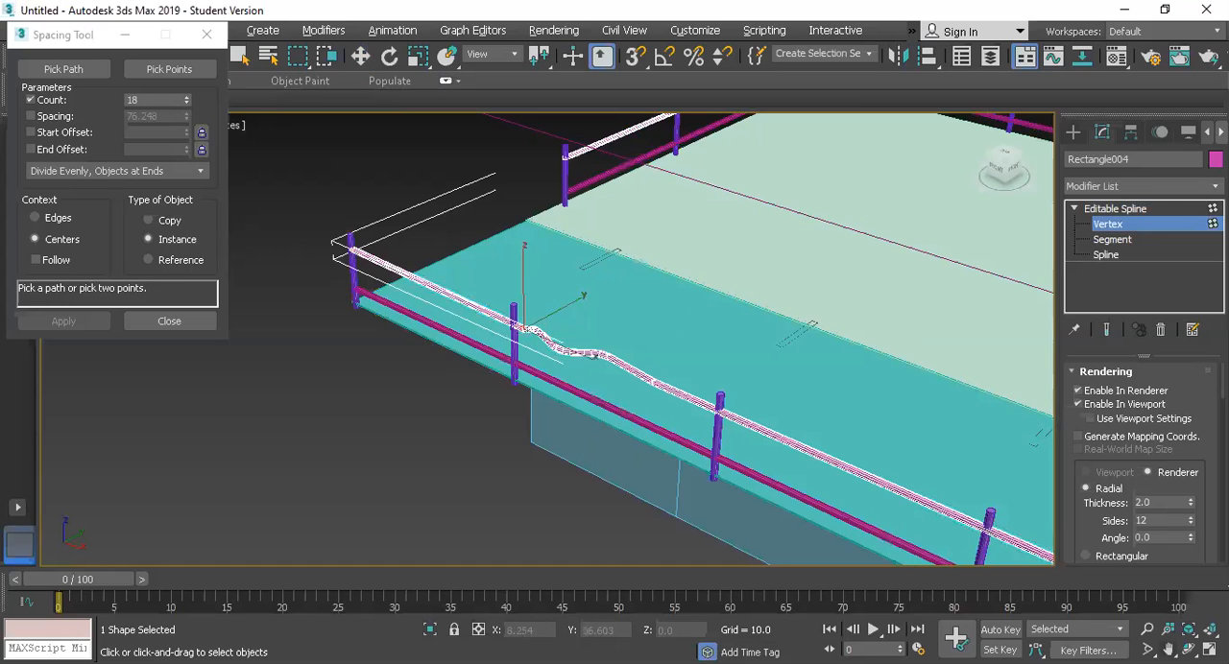
key(ctrl+p)
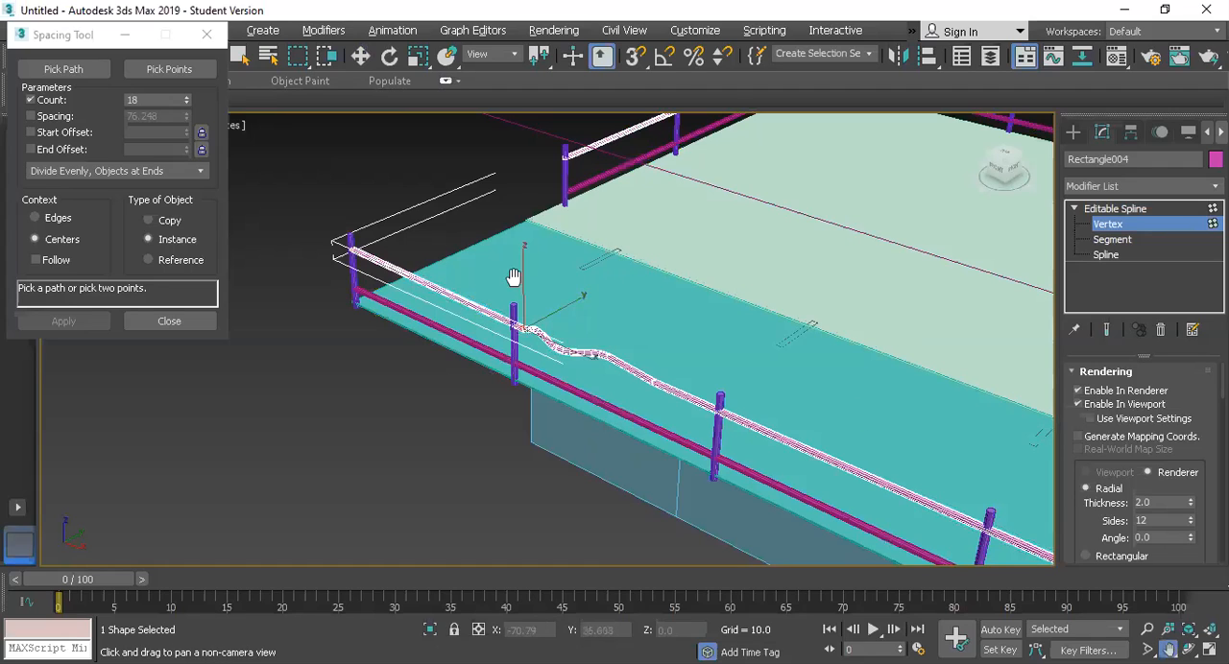
drag(532, 241, 584, 285)
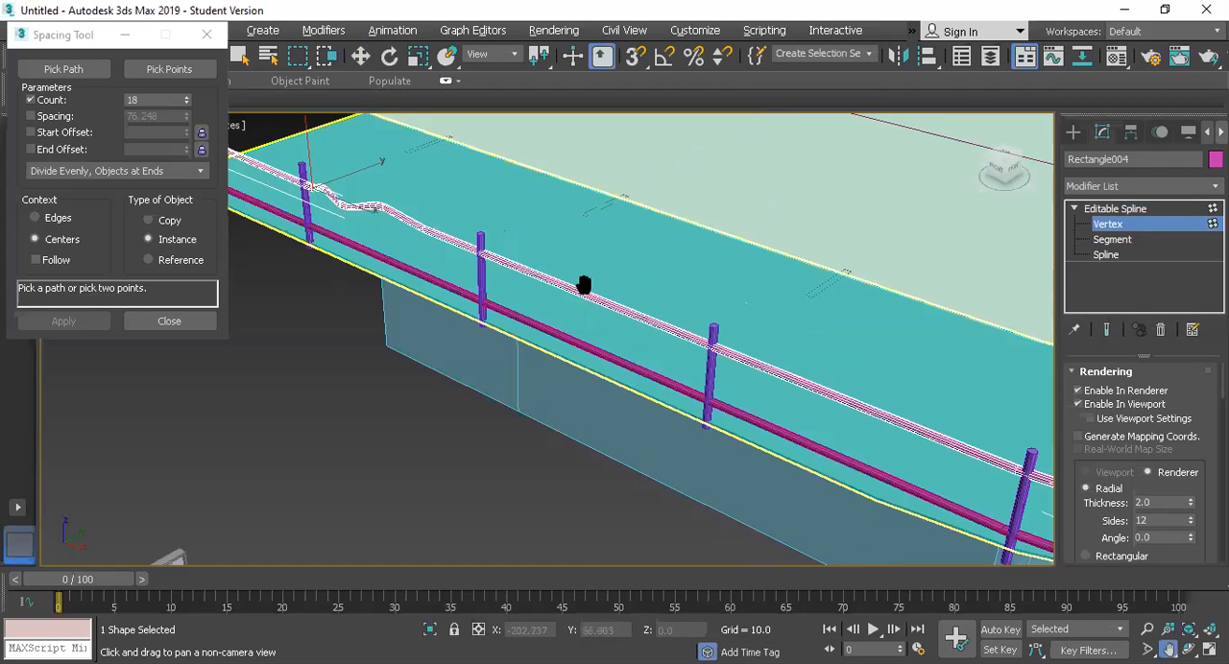
right_click(521, 260)
right_click(484, 213)
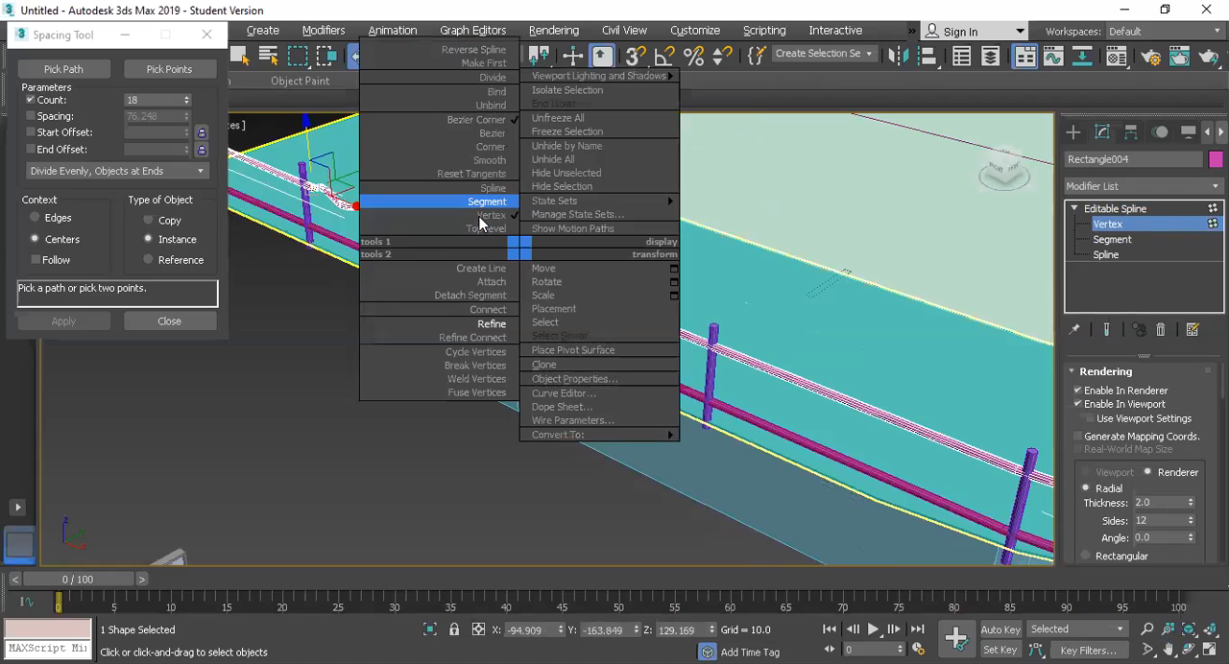
click(488, 325)
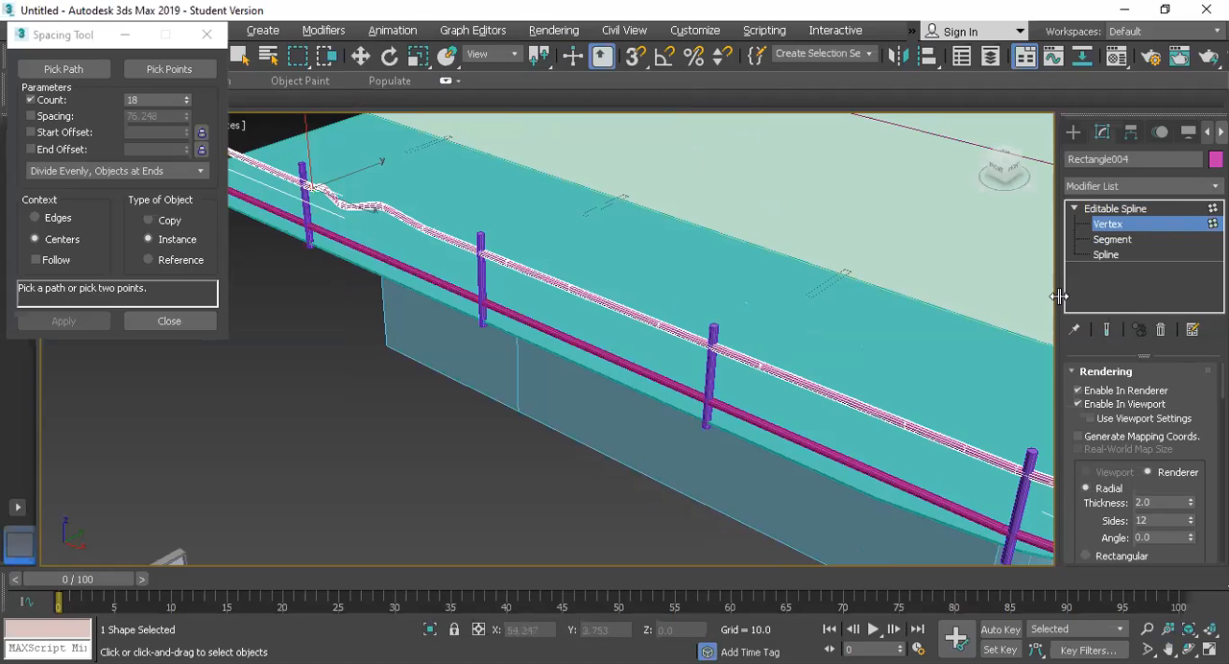
Step: Lower the middle added vertex to a height of about 127.7, lower the one nearest the fourth post, and finish editing the upper rail
key(w)
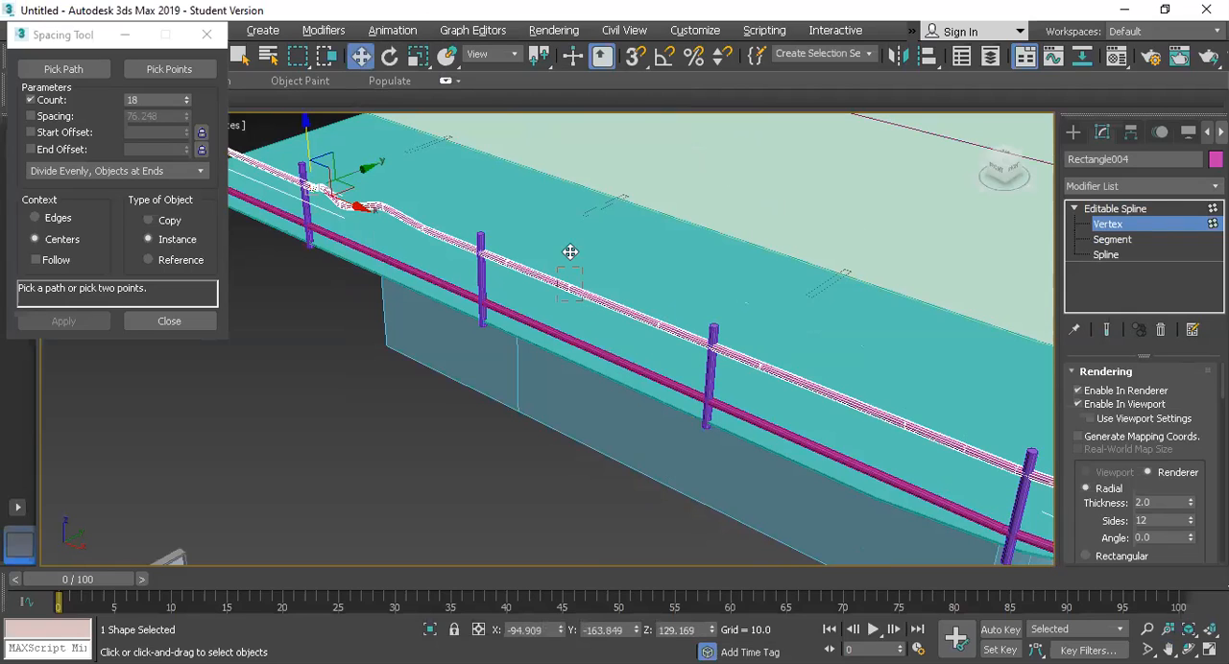
click(570, 261)
drag(570, 261, 570, 271)
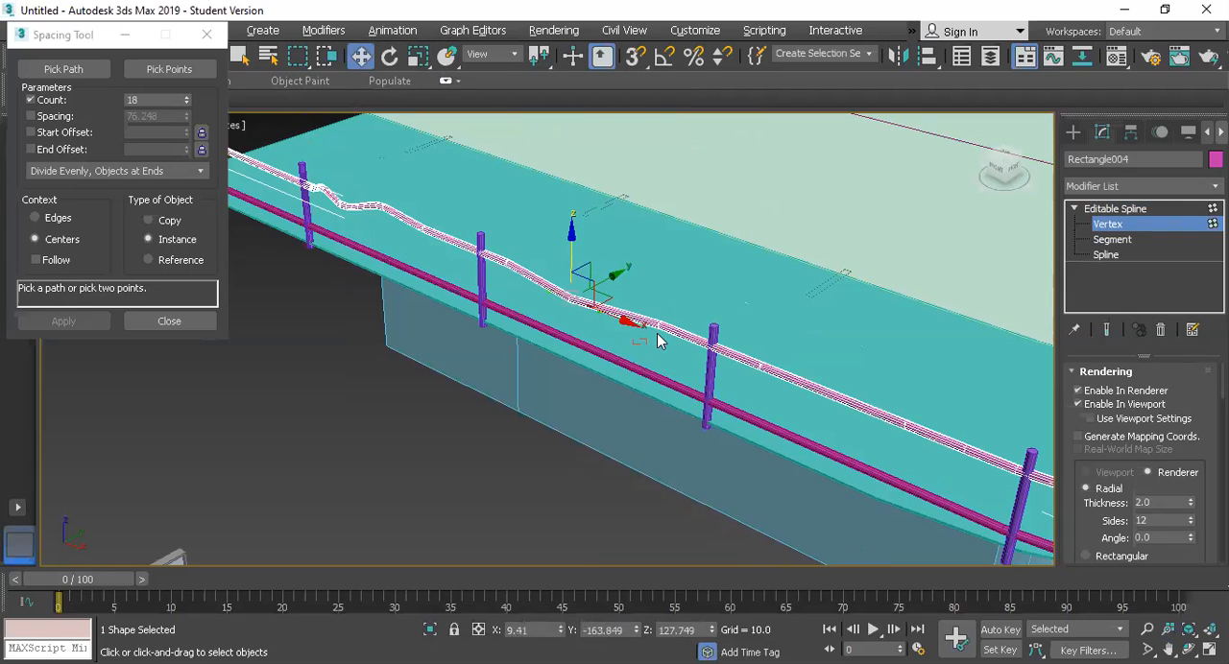
drag(659, 293, 581, 314)
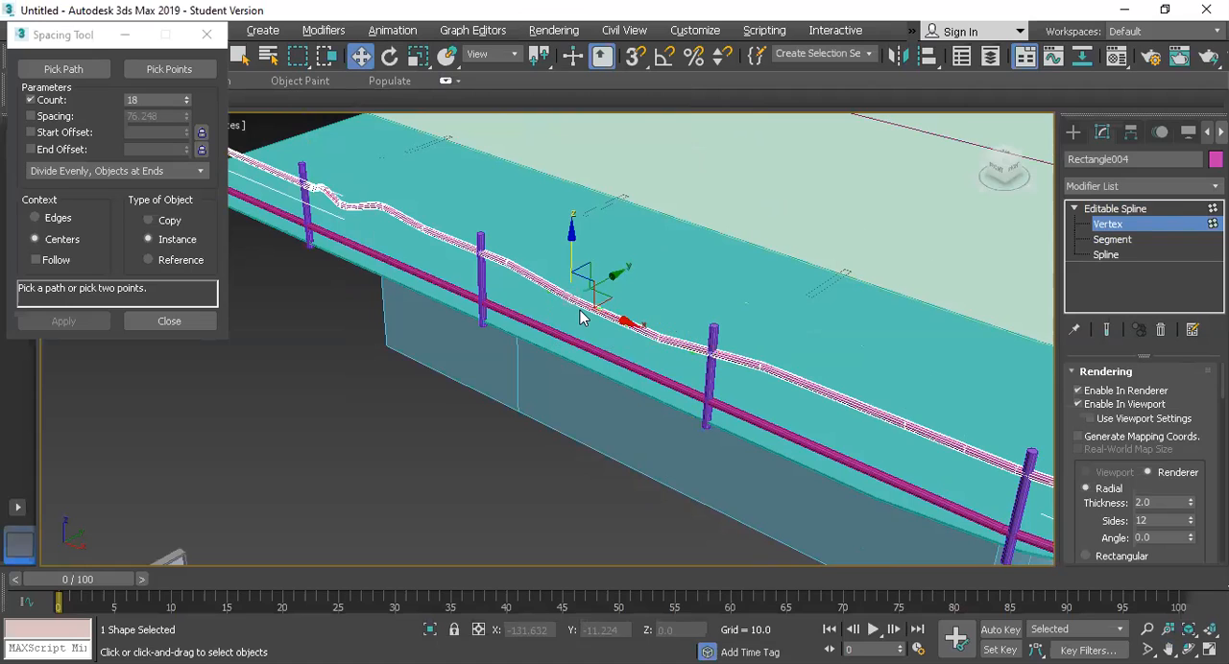
scroll(562, 244, up, 5)
right_click(575, 304)
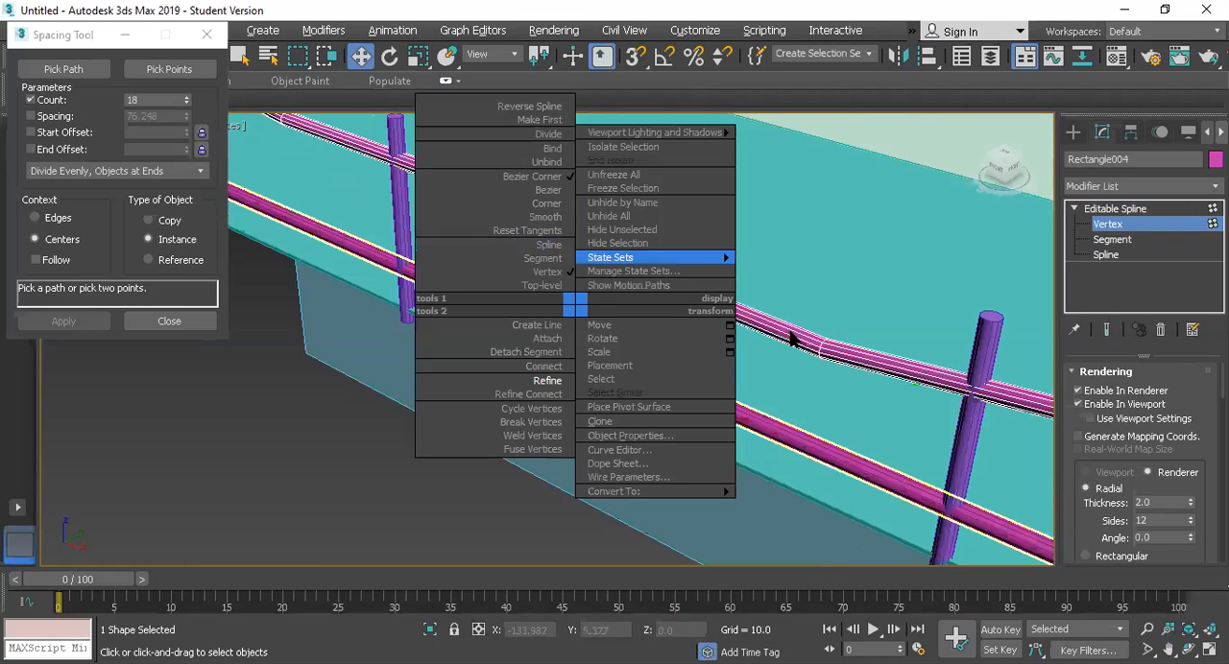
click(830, 324)
scroll(857, 380, down, 3)
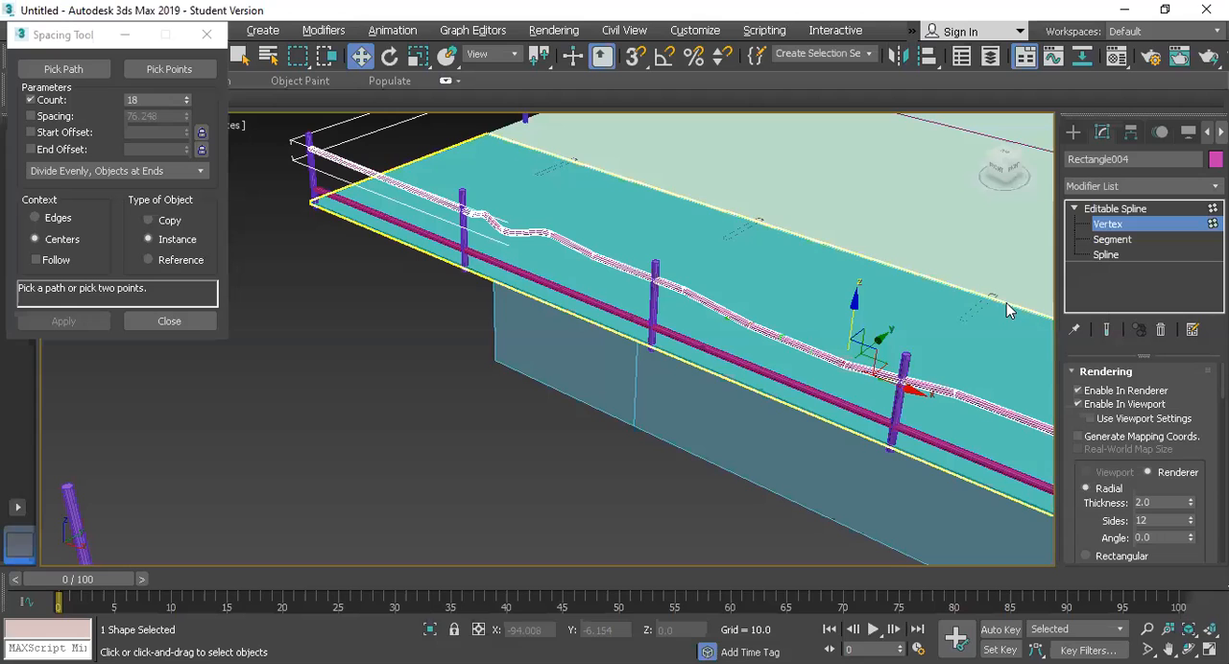
key(1)
scroll(768, 319, down, 2)
scroll(835, 318, up, 2)
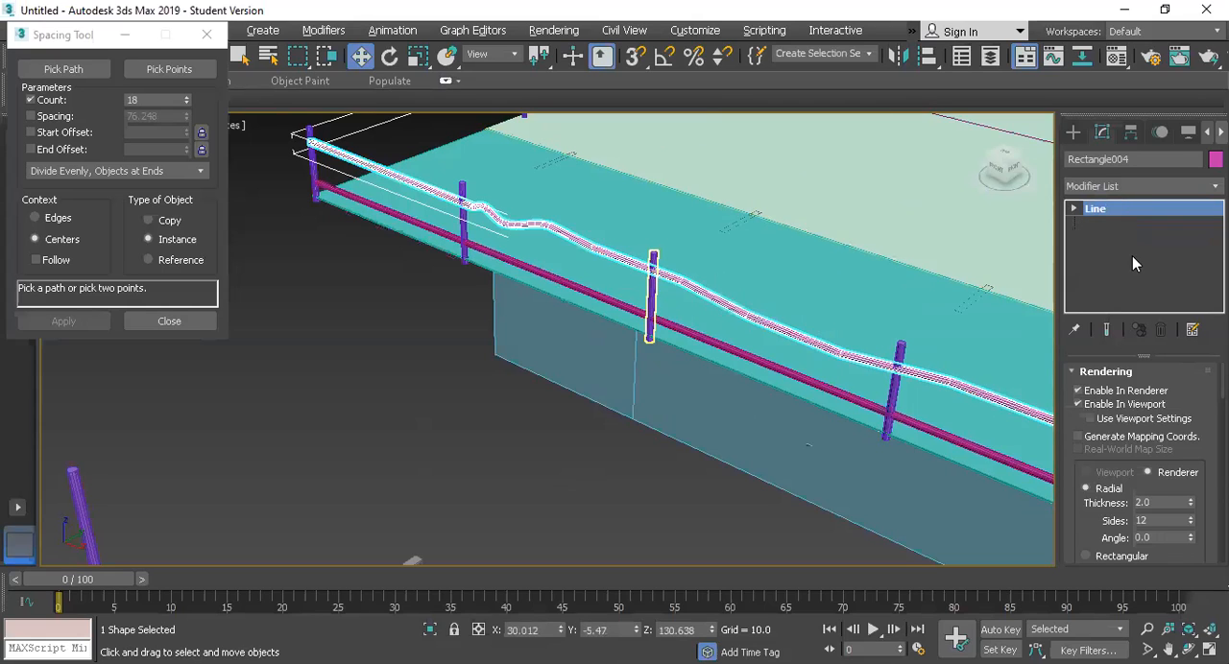
Step: Refine the third post of the long side with extra vertices between its ends
click(1074, 210)
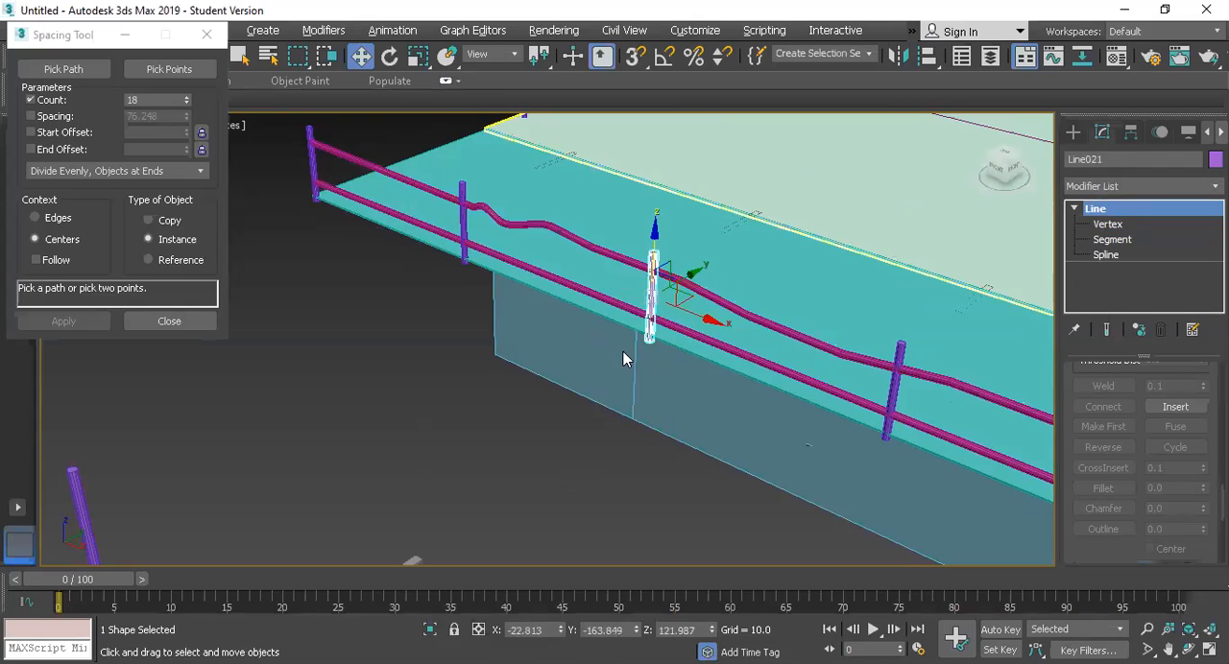
key(1)
right_click(653, 305)
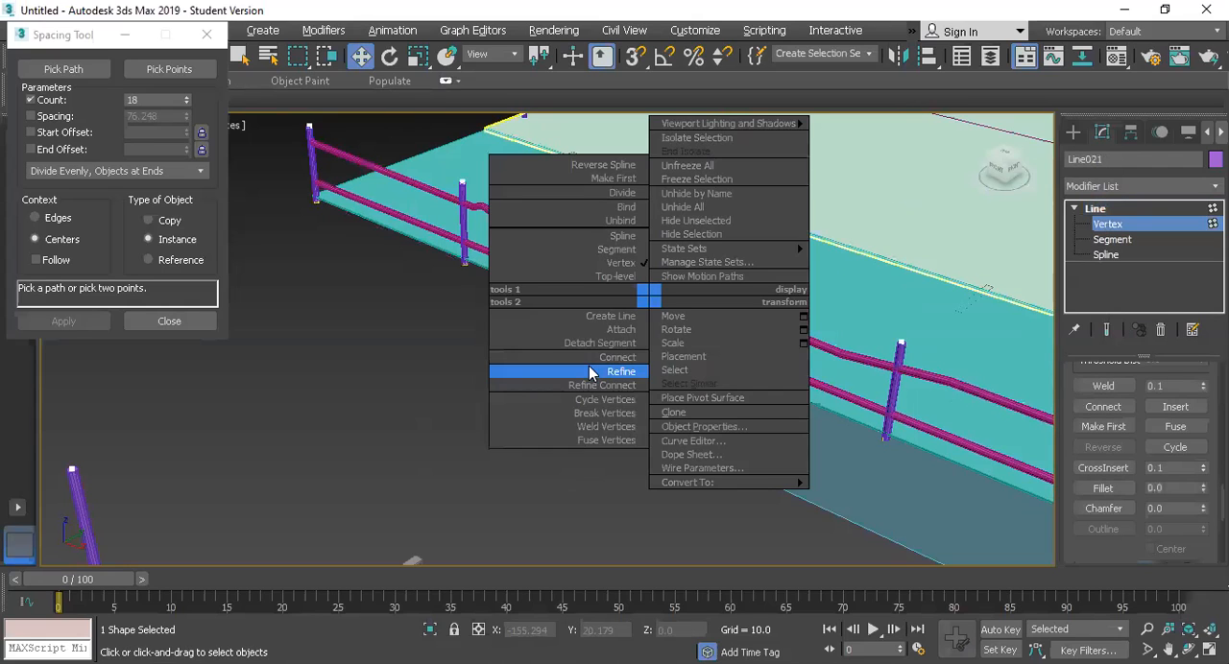
click(619, 372)
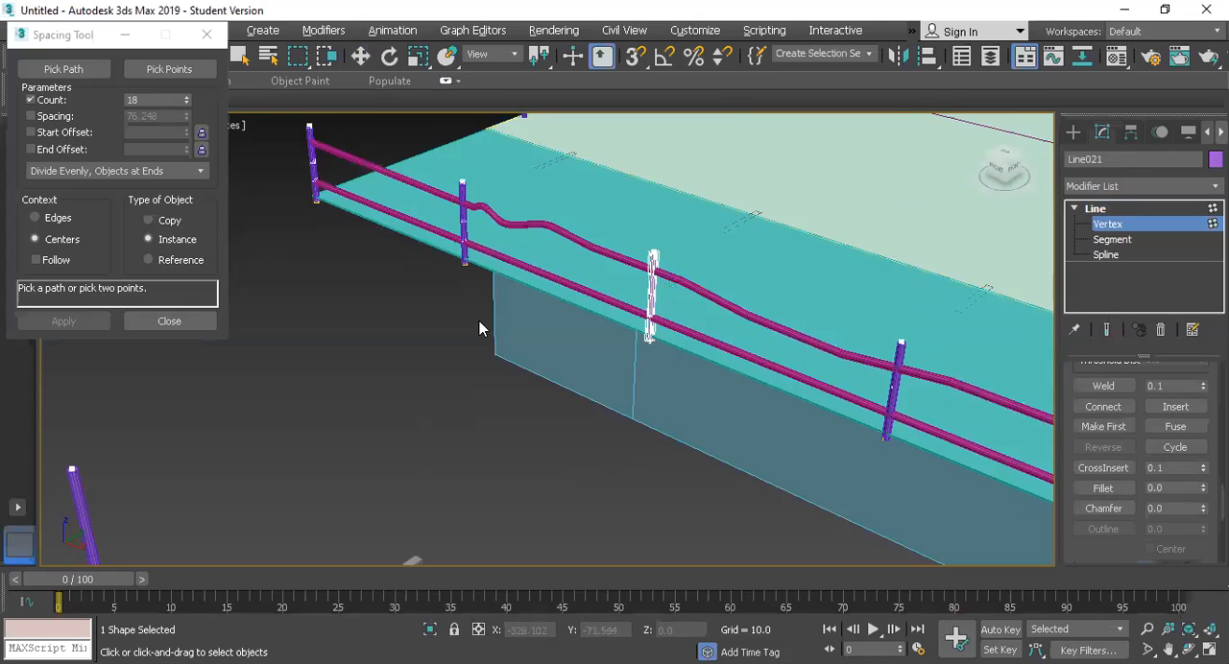
right_click(658, 317)
Step: Shift the post's middle vertex along X to about -21.6 to bend the instanced posts, and finish editing the post
scroll(659, 317, up, 5)
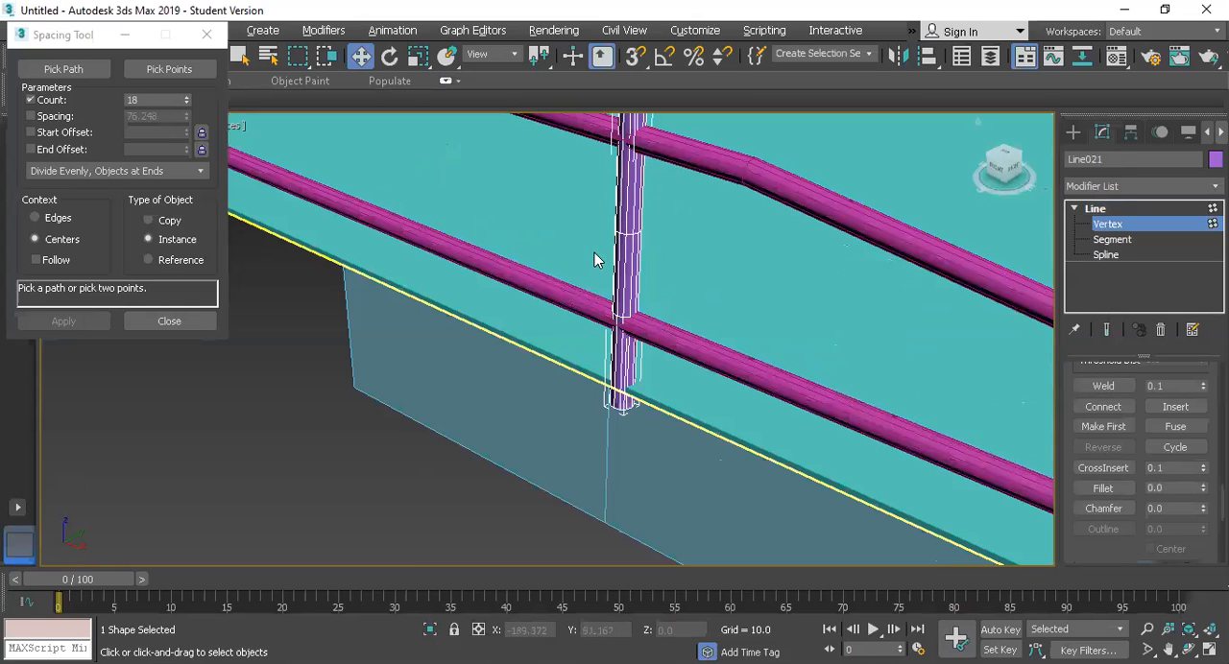
drag(595, 253, 692, 255)
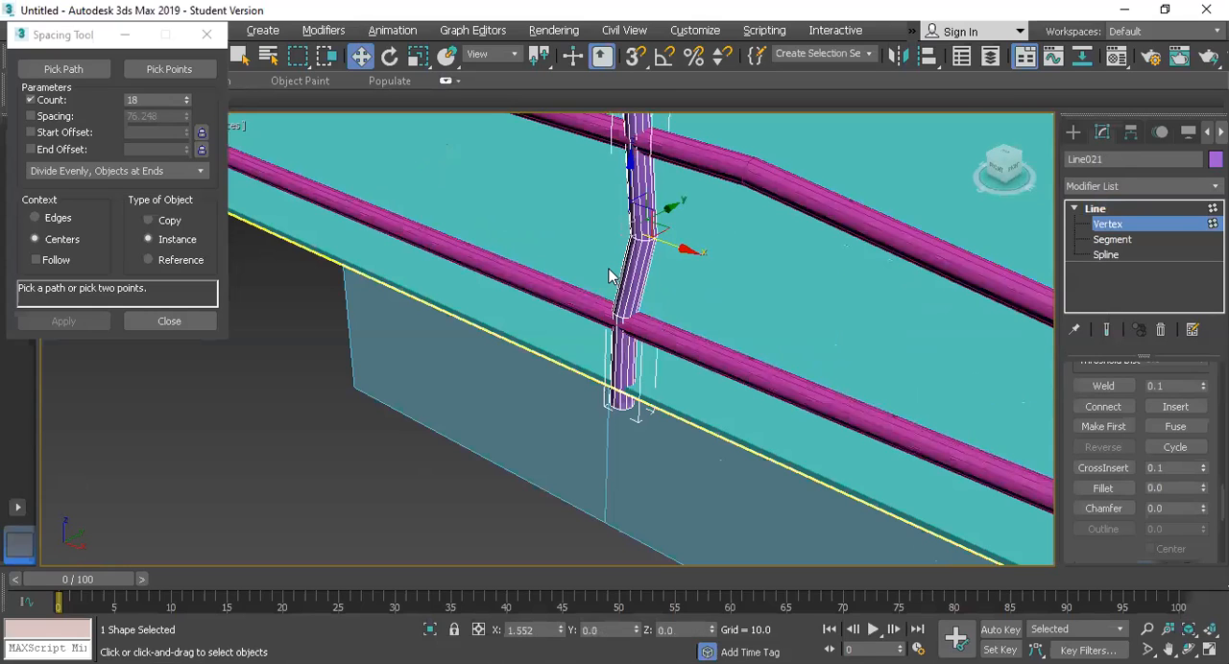
scroll(609, 277, down, 3)
scroll(454, 211, down, 3)
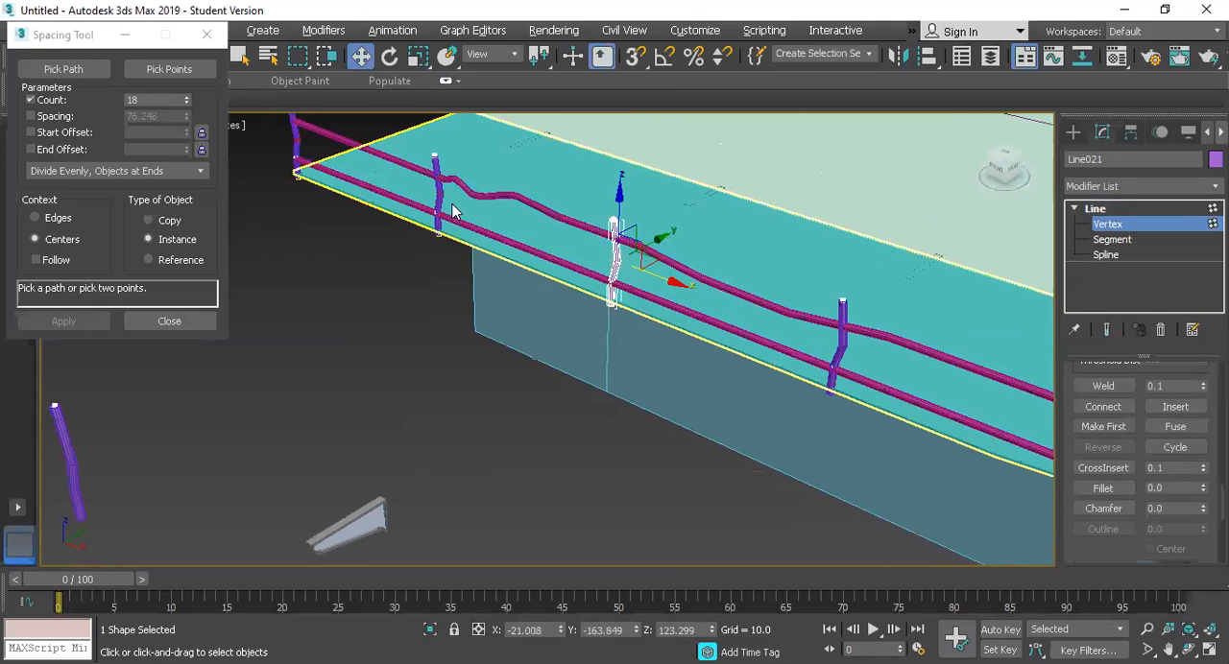
drag(640, 280, 653, 285)
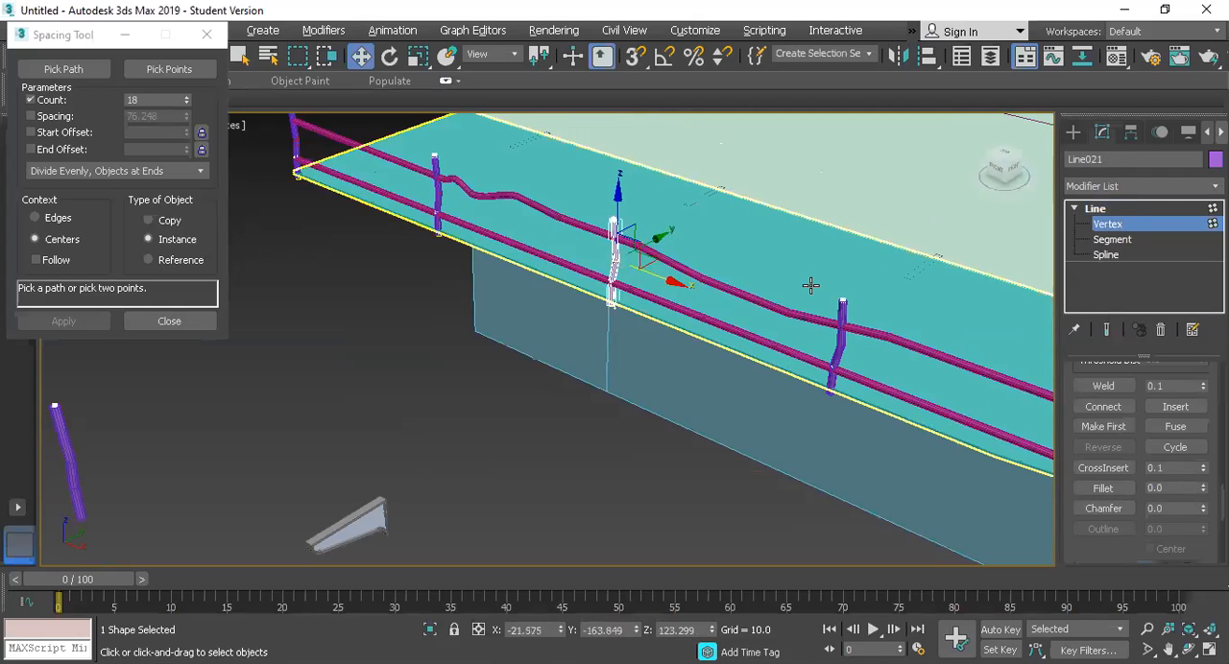
scroll(812, 286, down, 3)
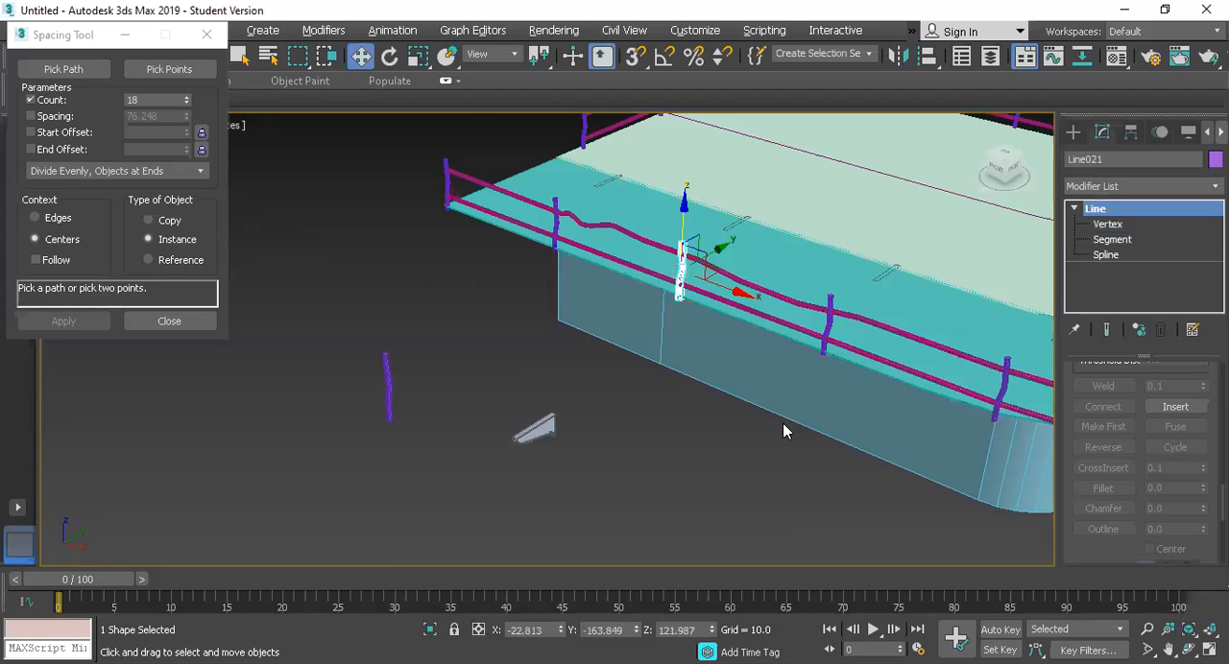
scroll(877, 415, down, 3)
drag(962, 485, 992, 503)
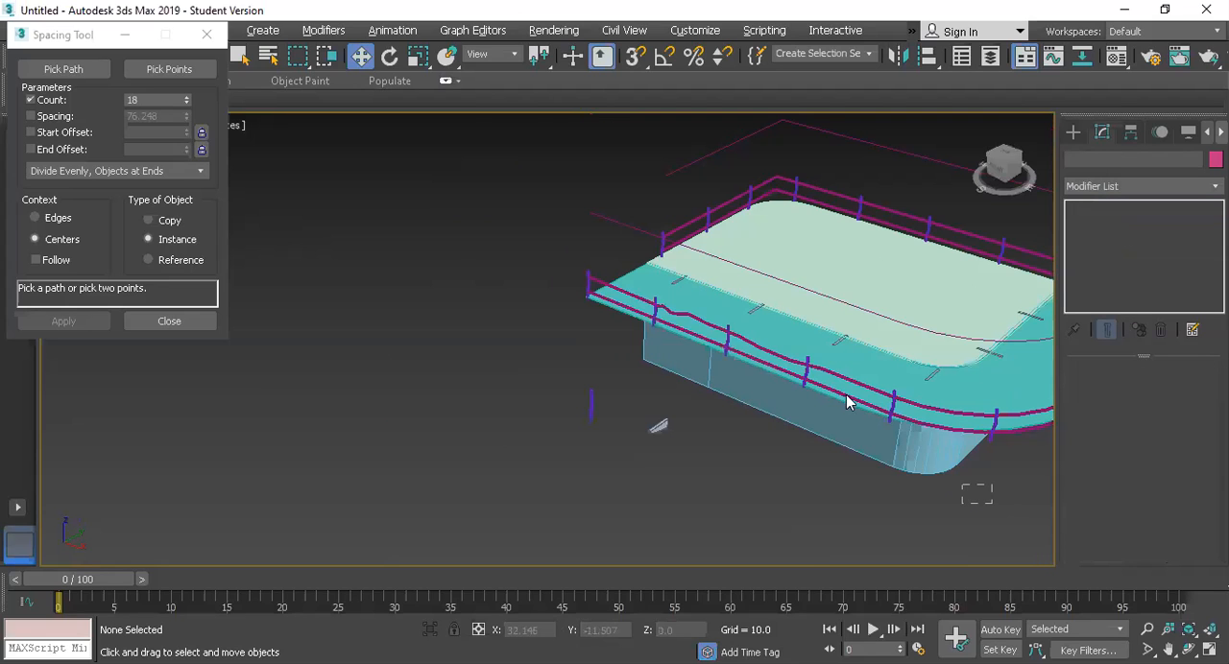
Step: Select the flat rounded outline spline floating above the railing and close the Spacing Tool
click(789, 256)
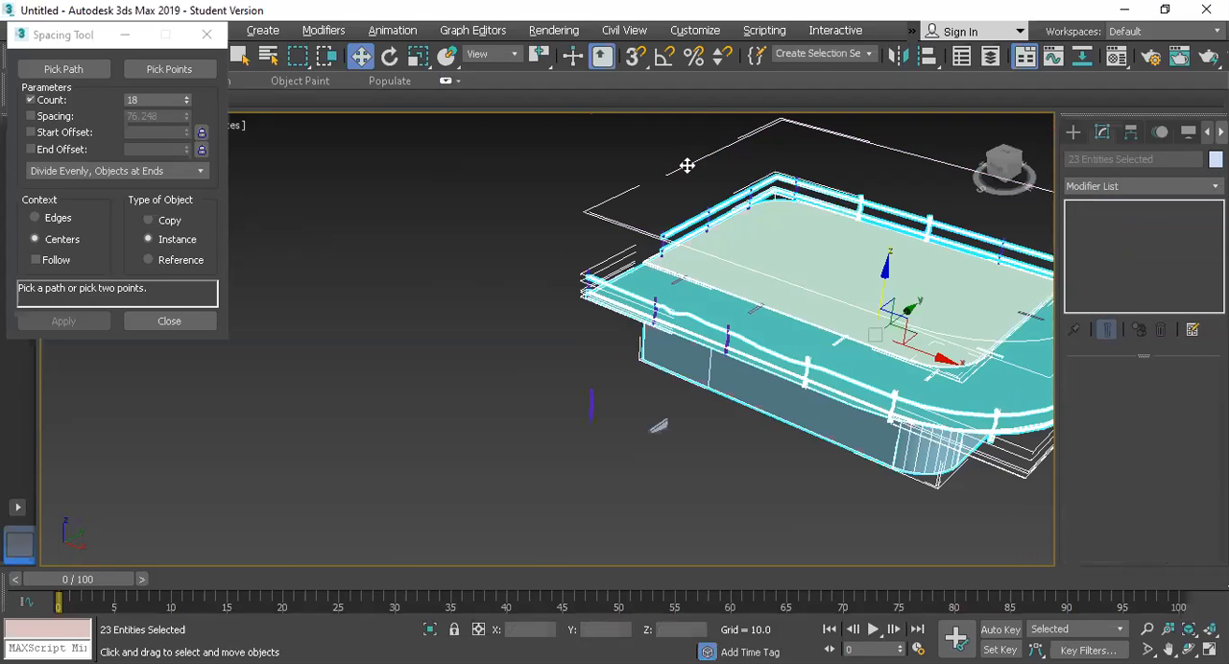
click(810, 239)
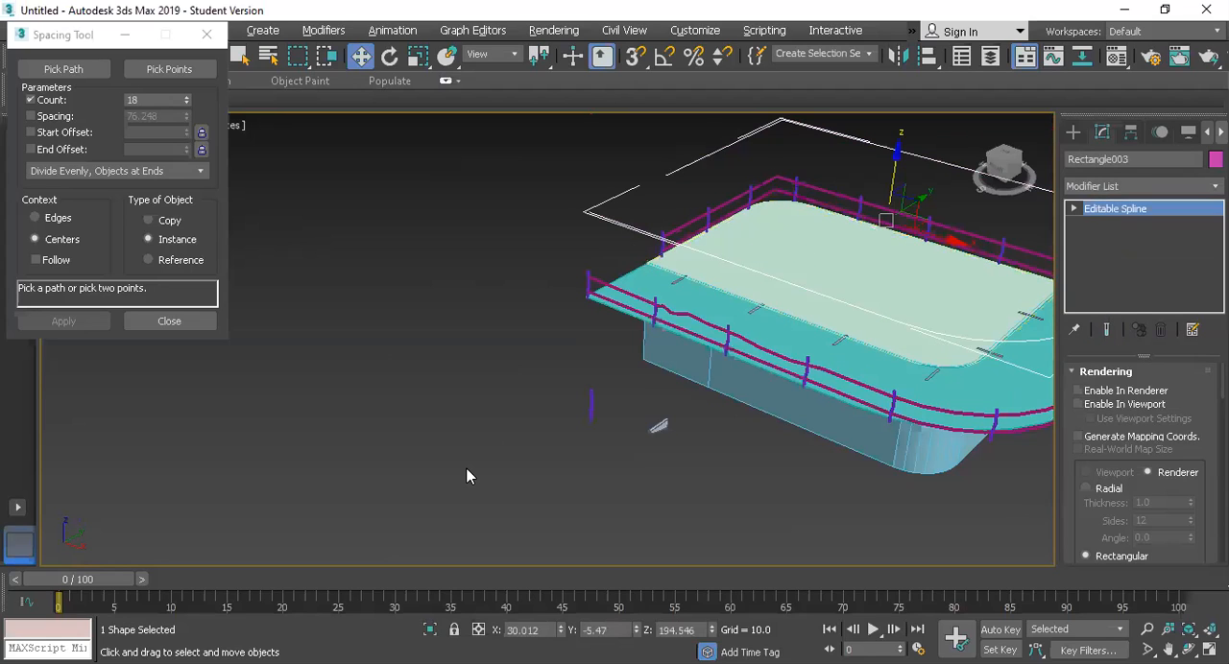
click(206, 34)
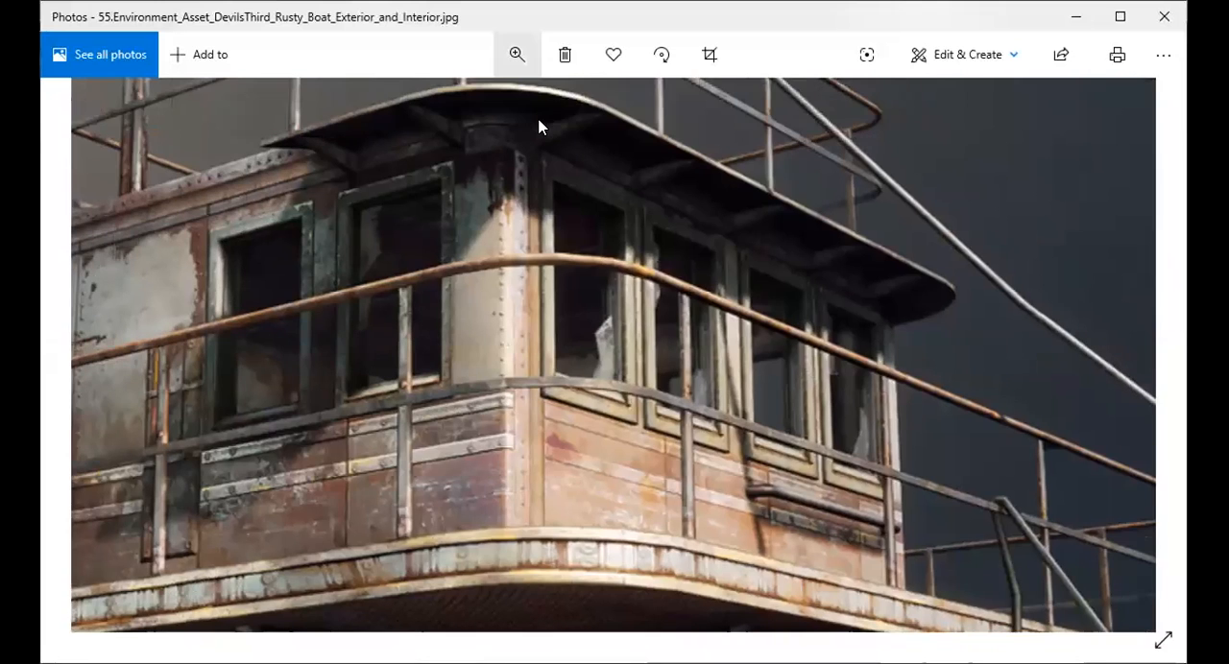
Step: Switch to Photos and examine the rusty boat reference's cabin walls, windows, canopy and railings up close
drag(484, 101, 240, 346)
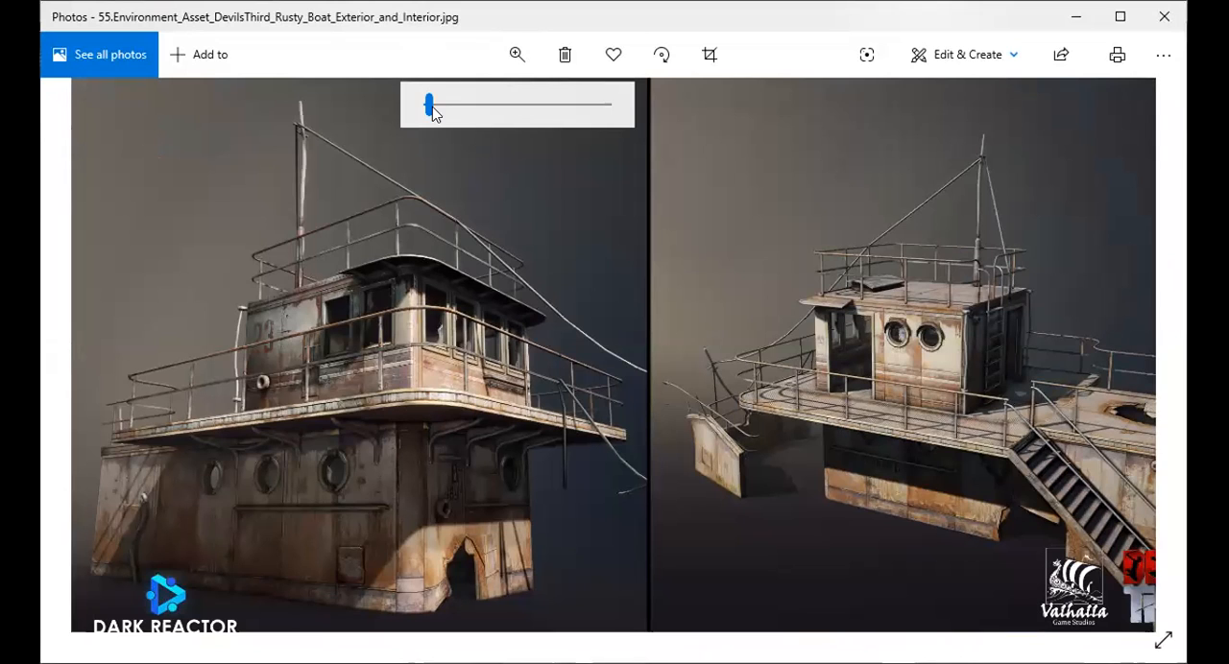
scroll(662, 386, up, 5)
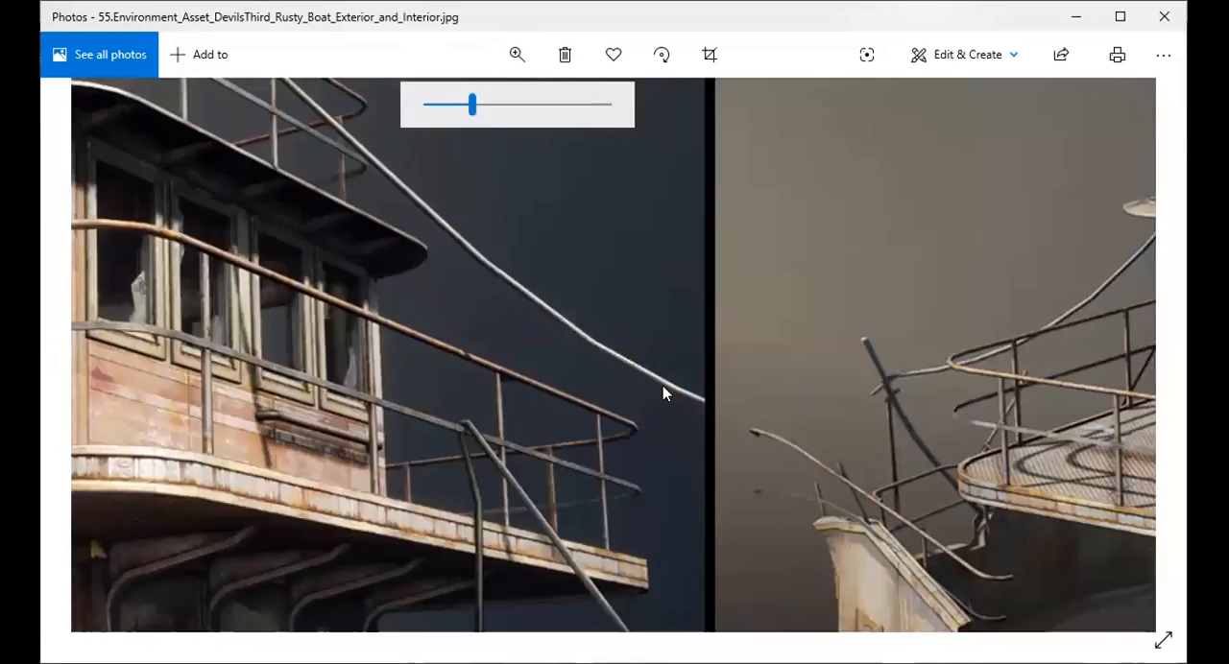
drag(124, 336, 513, 401)
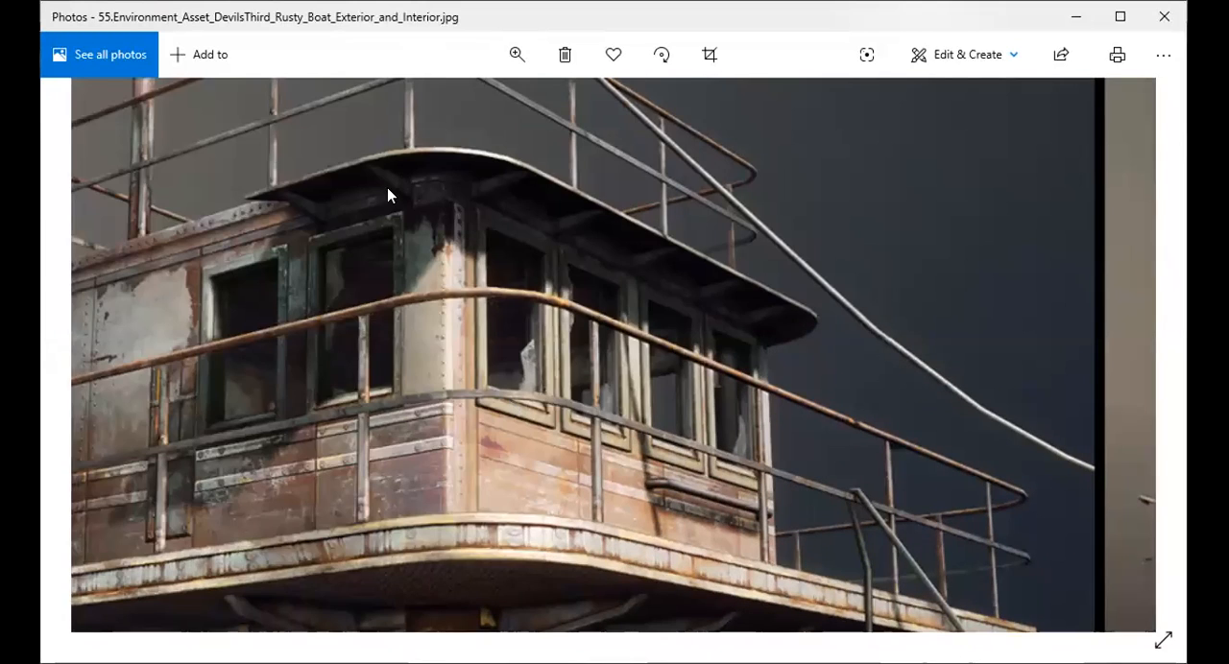
drag(457, 399, 510, 379)
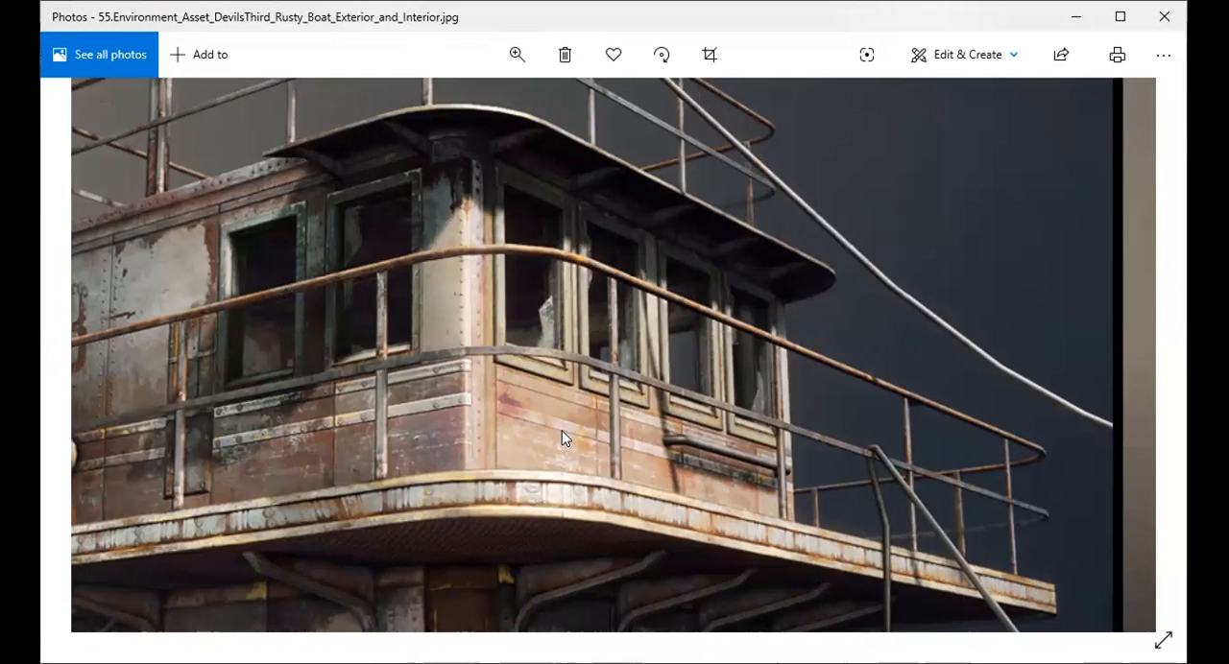
drag(293, 301, 601, 305)
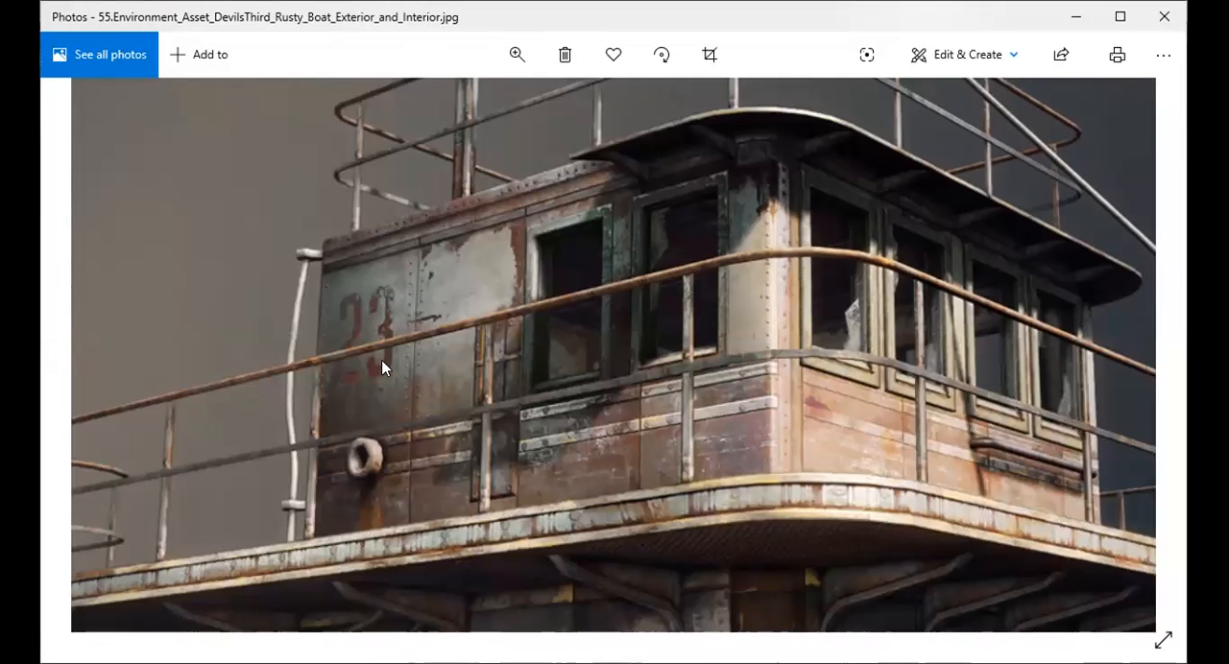
drag(777, 505, 576, 533)
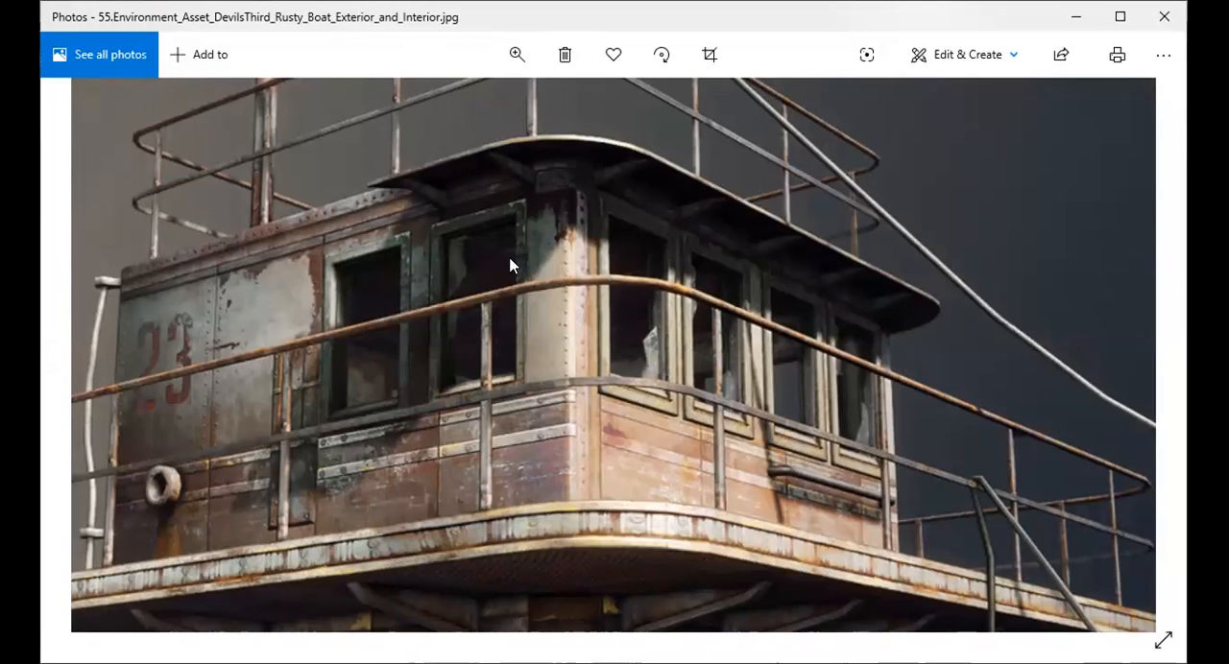
drag(365, 219, 301, 354)
drag(909, 248, 772, 205)
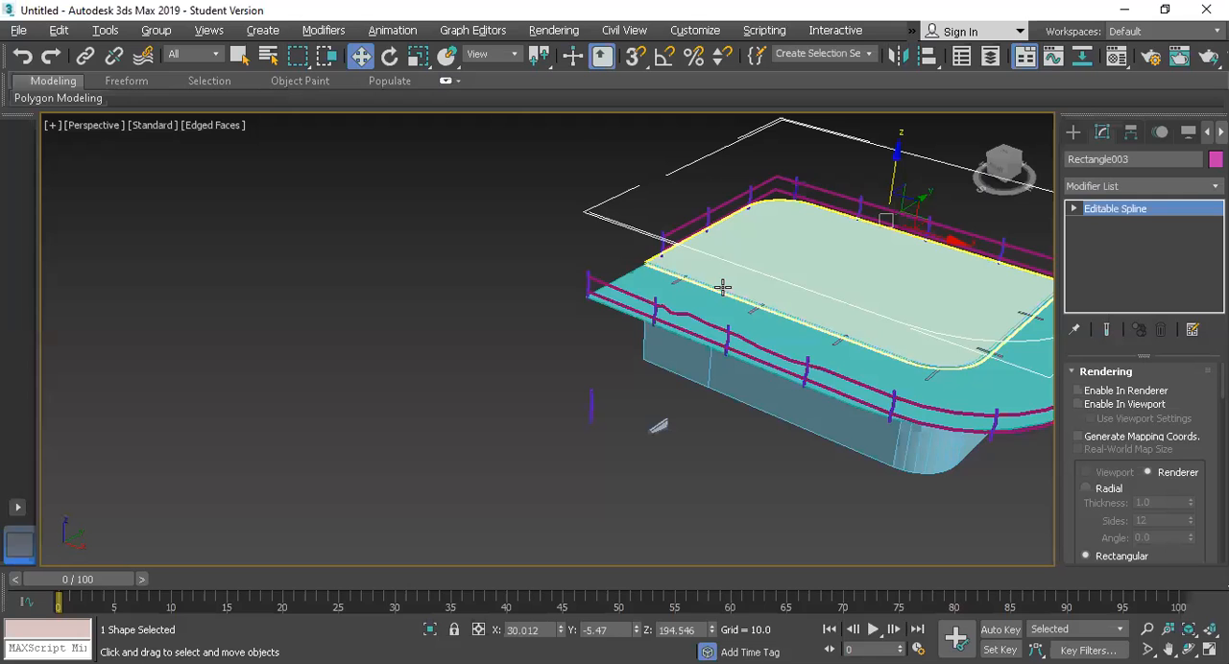
Step: Draw a rectangle about 163 long by 262 wide in the Top view, inside the rounded roof outline
key(alt+w)
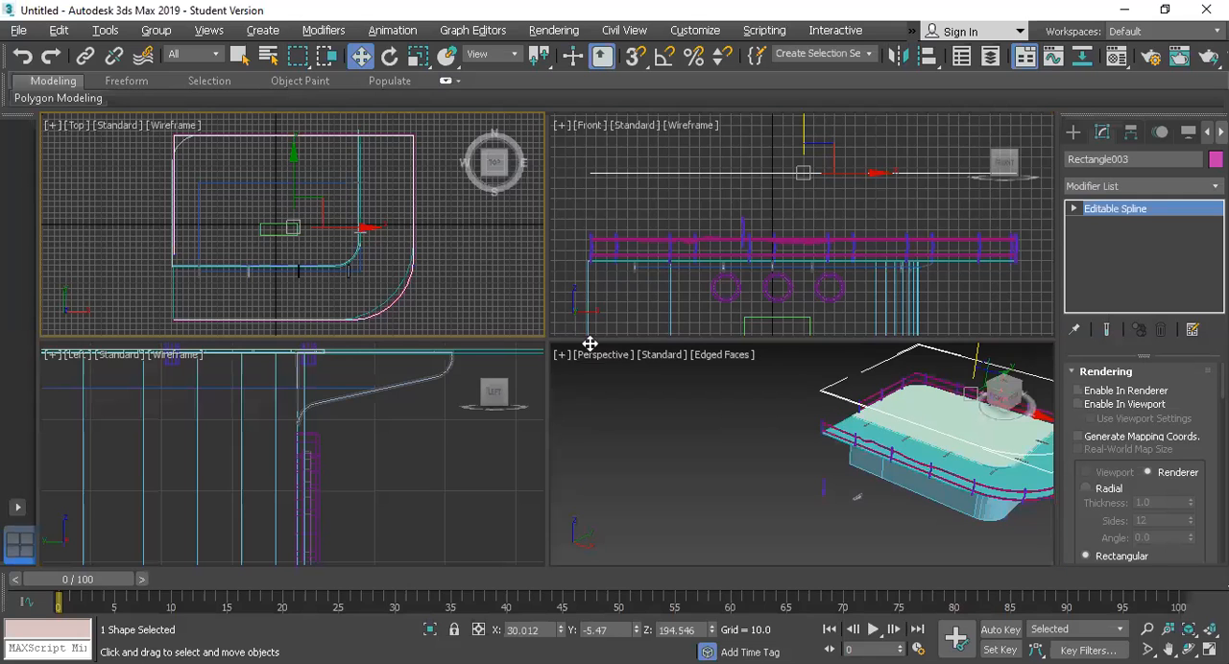
key(alt+w)
click(1074, 133)
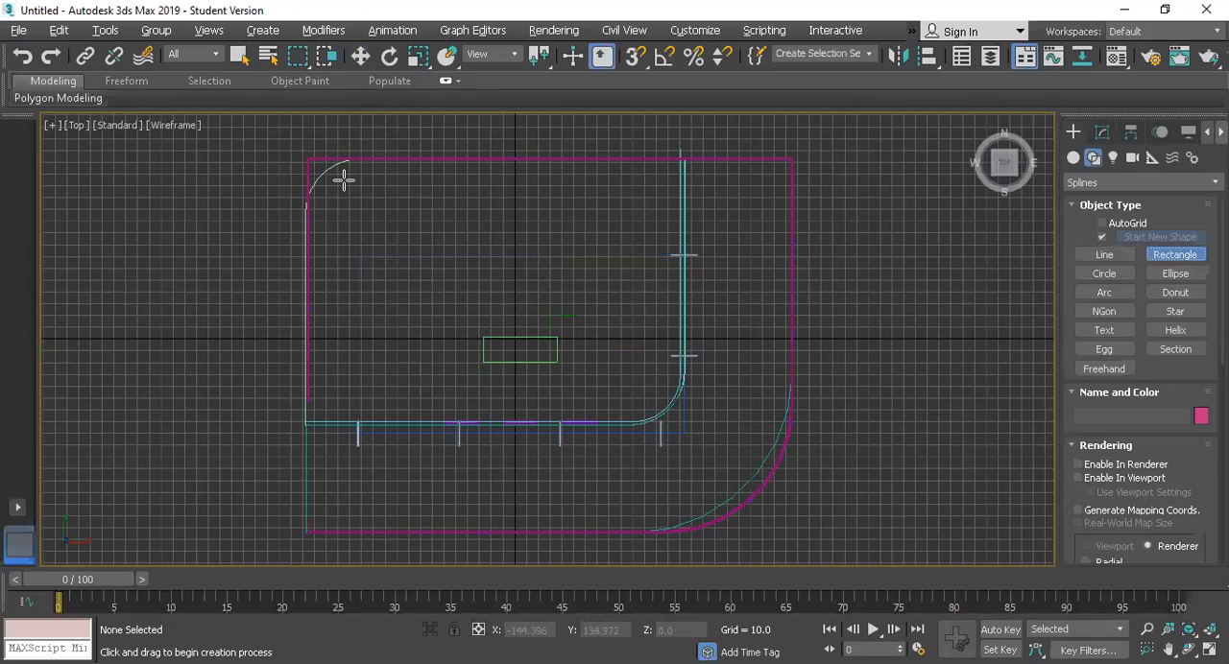
drag(344, 179, 610, 309)
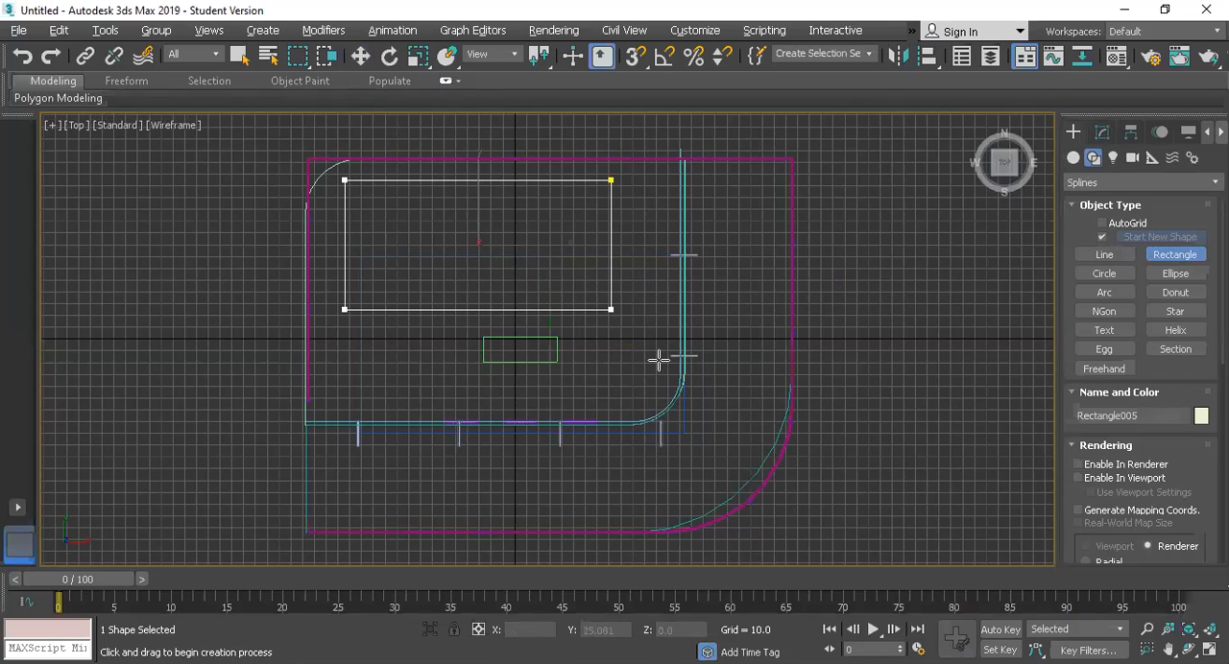
drag(665, 370, 654, 371)
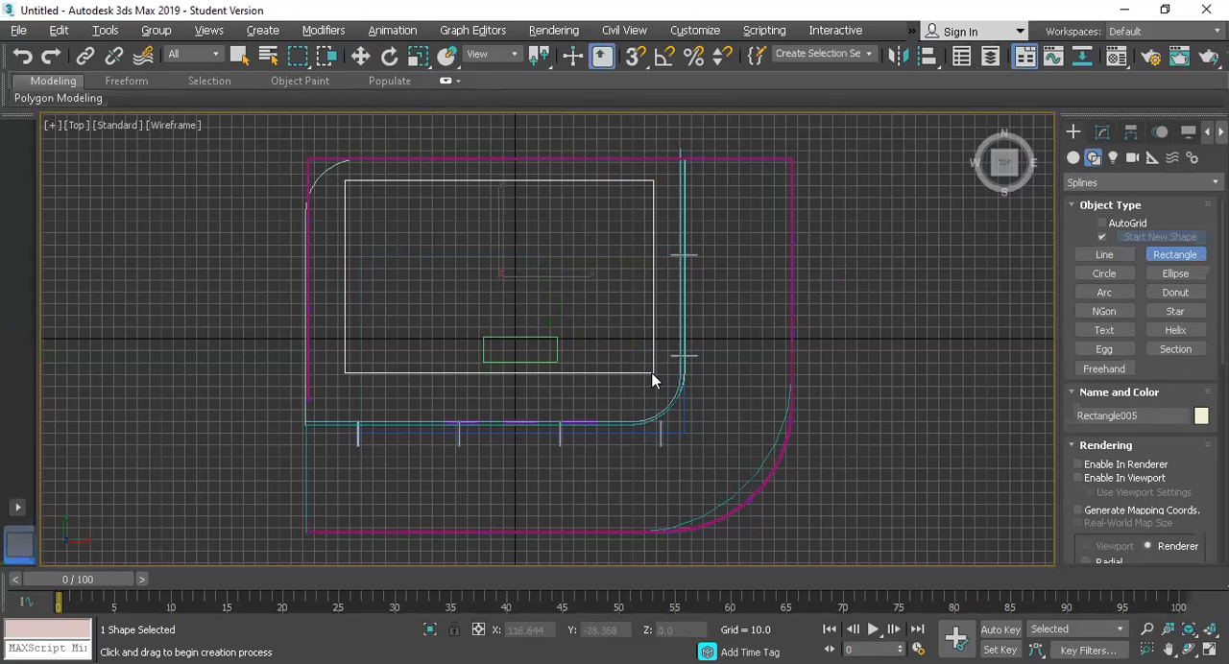
Step: Raise the new rectangle along Z to about 115.7 so it lies on the roof slab
key(w)
key(alt+w)
right_click(833, 465)
key(alt+w)
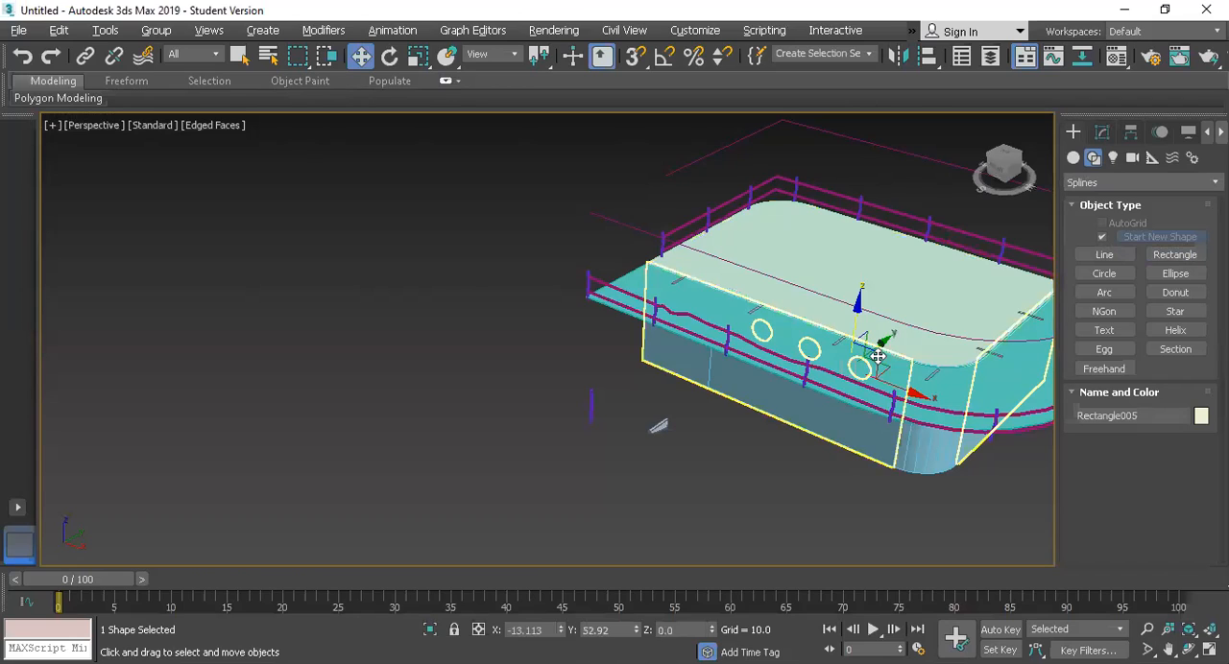
drag(857, 253, 861, 195)
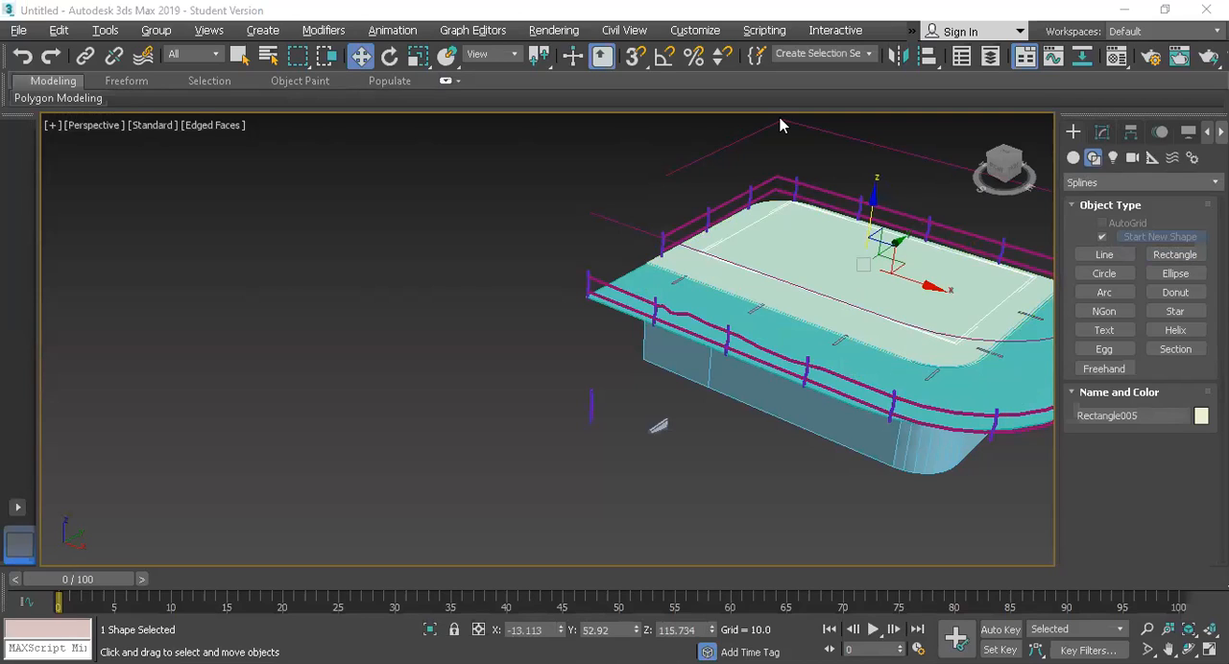
Step: Apply an Extrude modifier to the rectangle with an amount of 104 to form the upper cabin block
click(1104, 140)
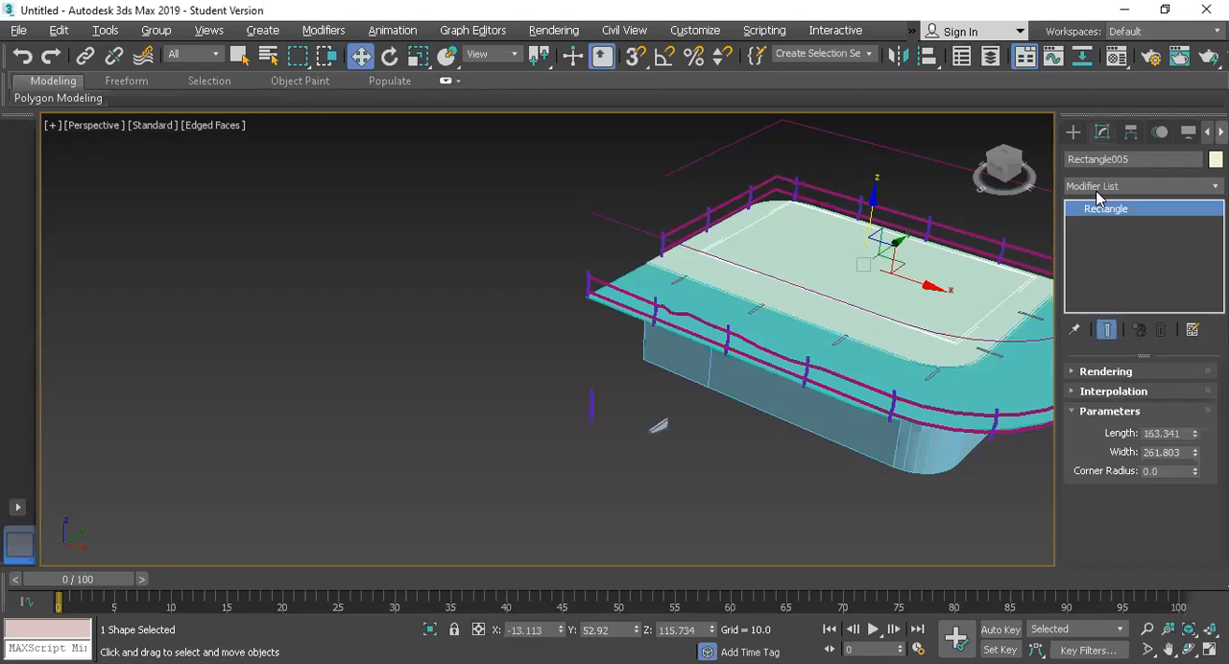
click(1097, 186)
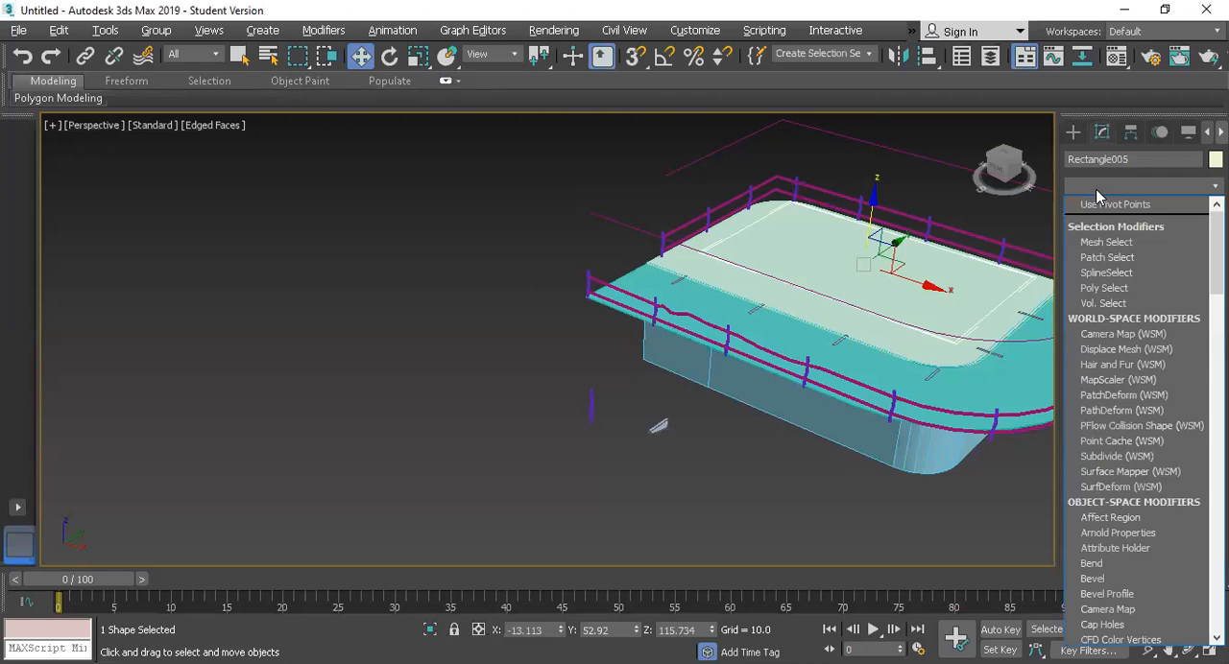
text(ex)
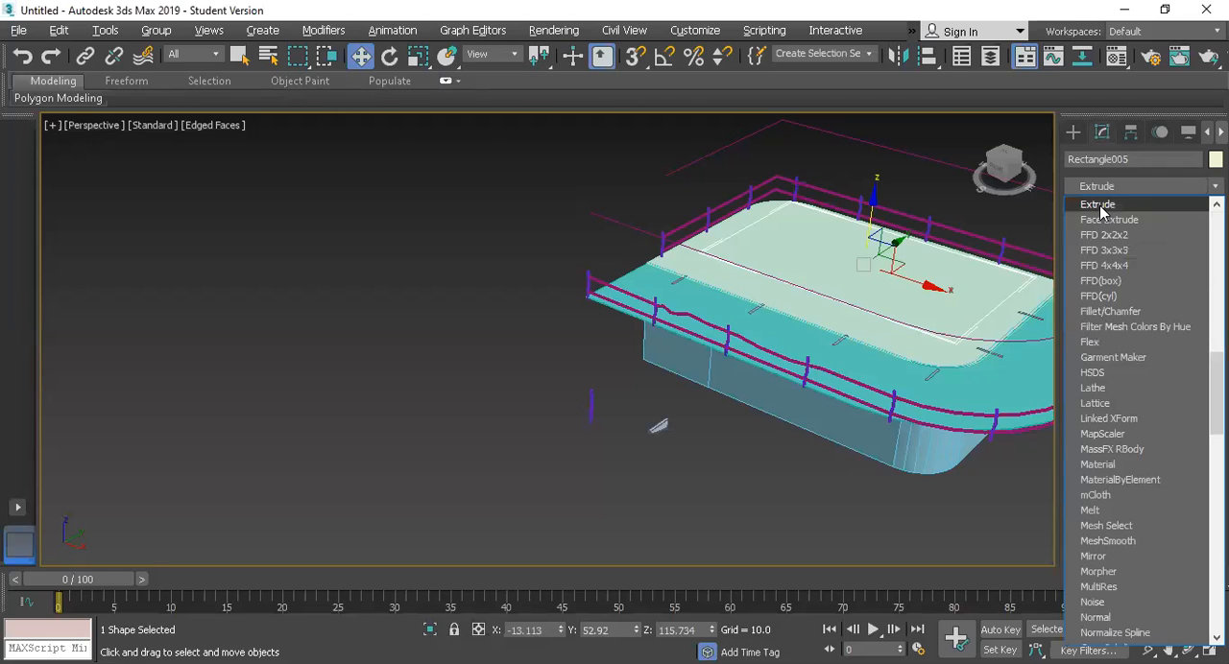
key(Return)
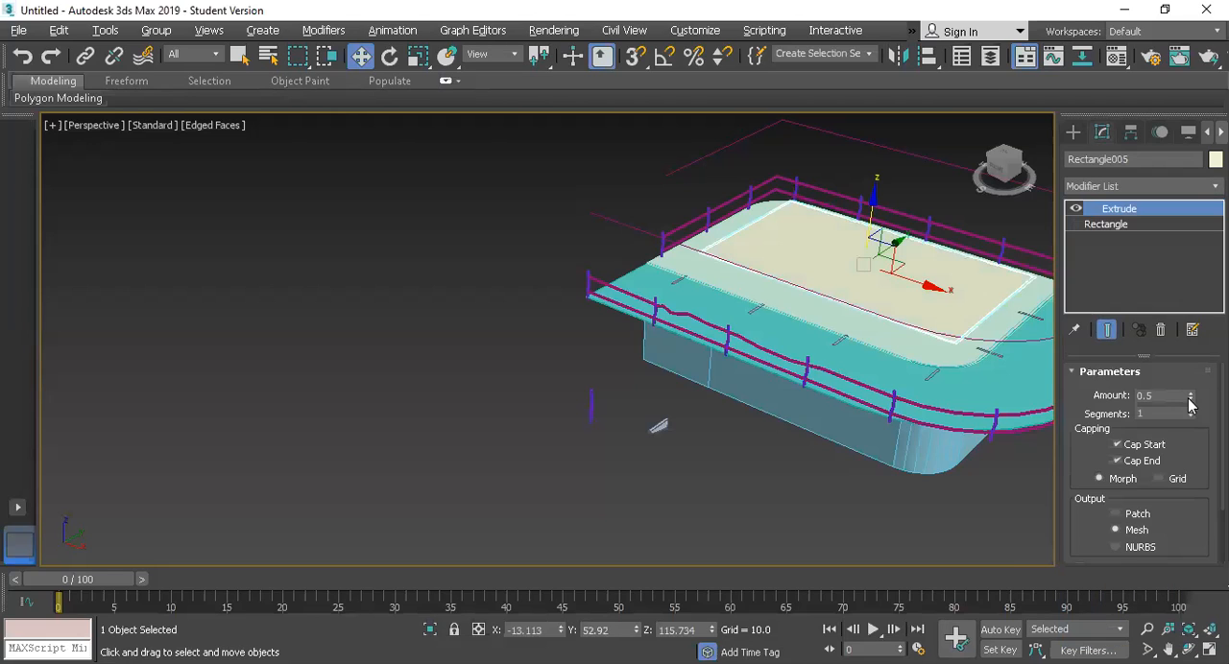
drag(1188, 334, 1169, 206)
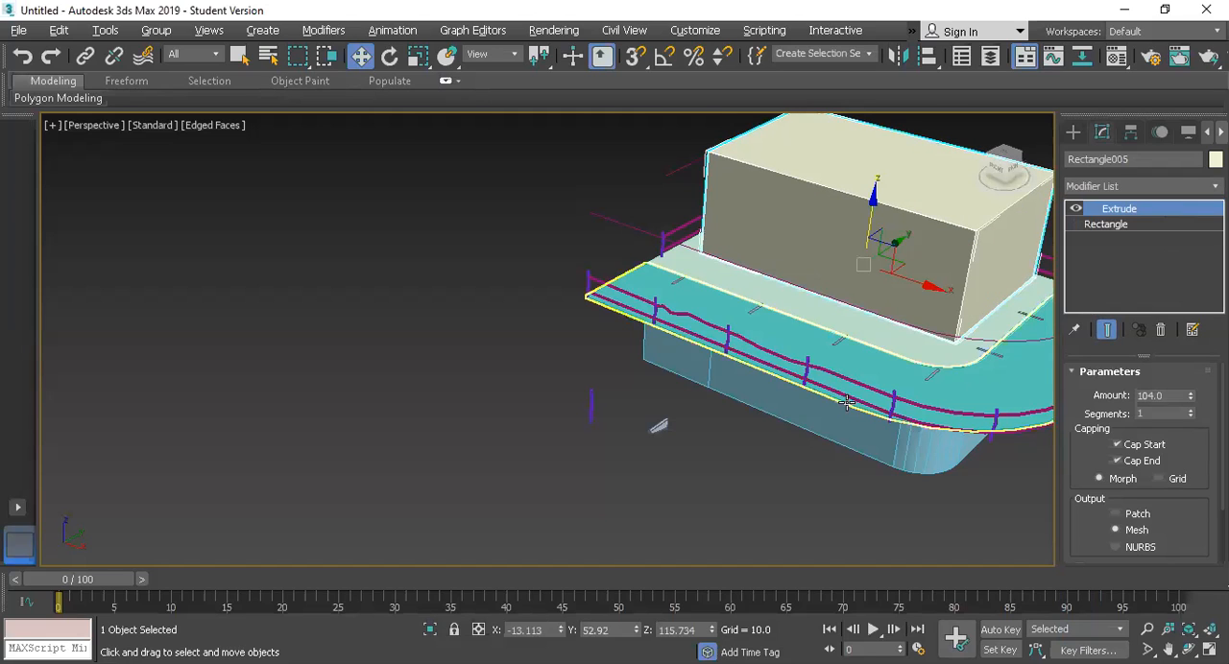
key(z)
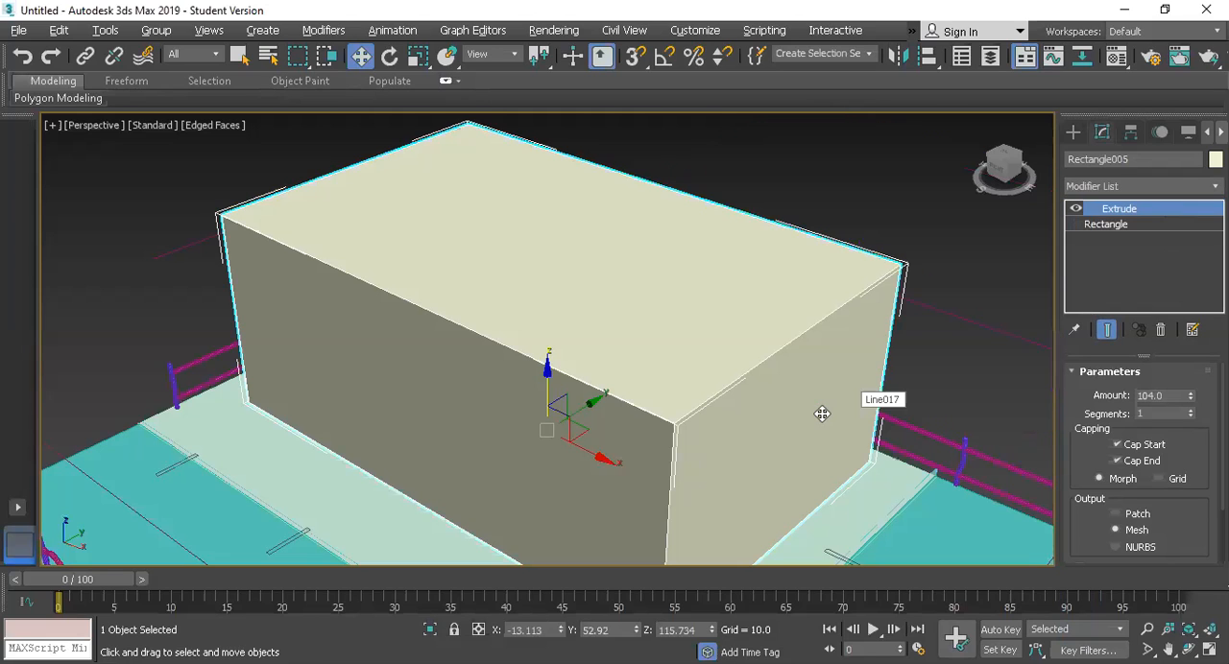
click(1007, 168)
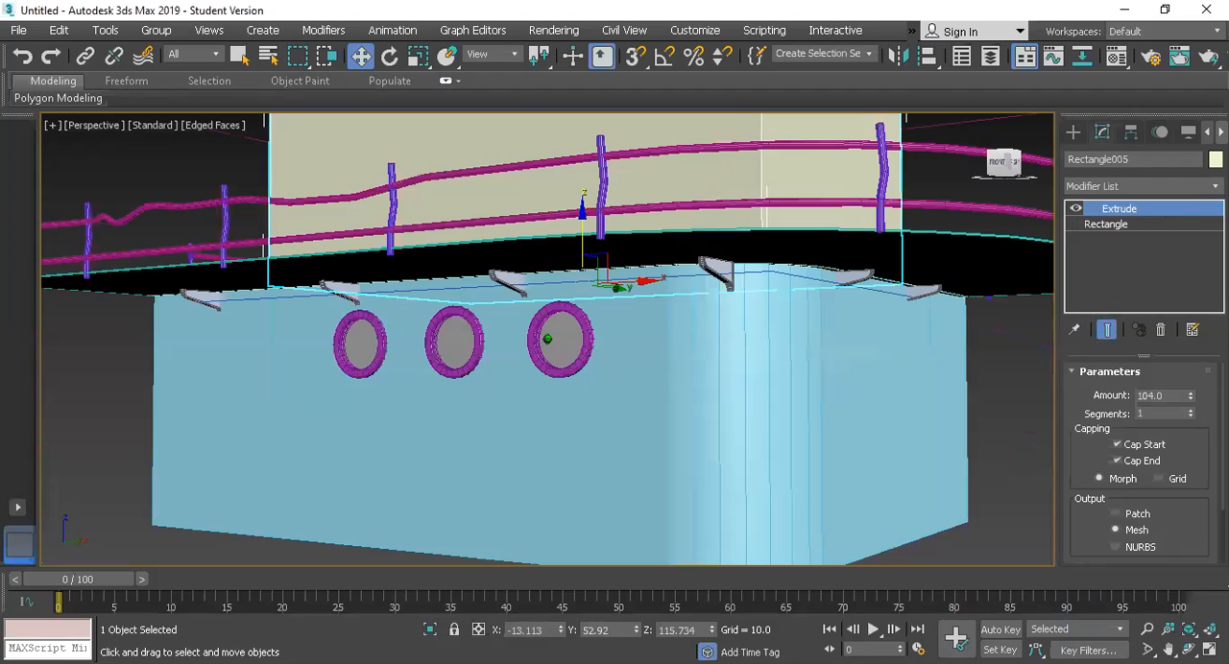
drag(1008, 157, 1002, 161)
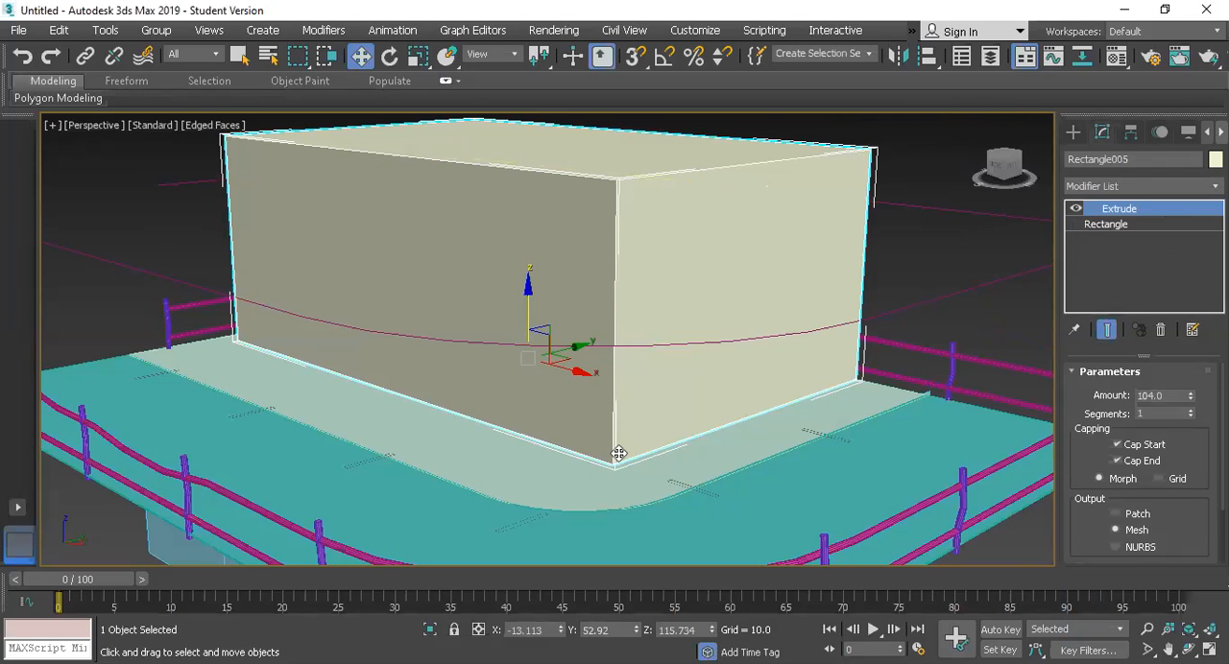
Step: Cut the Extrude modifier from the block and convert its base rectangle to an Editable Spline
right_click(1072, 291)
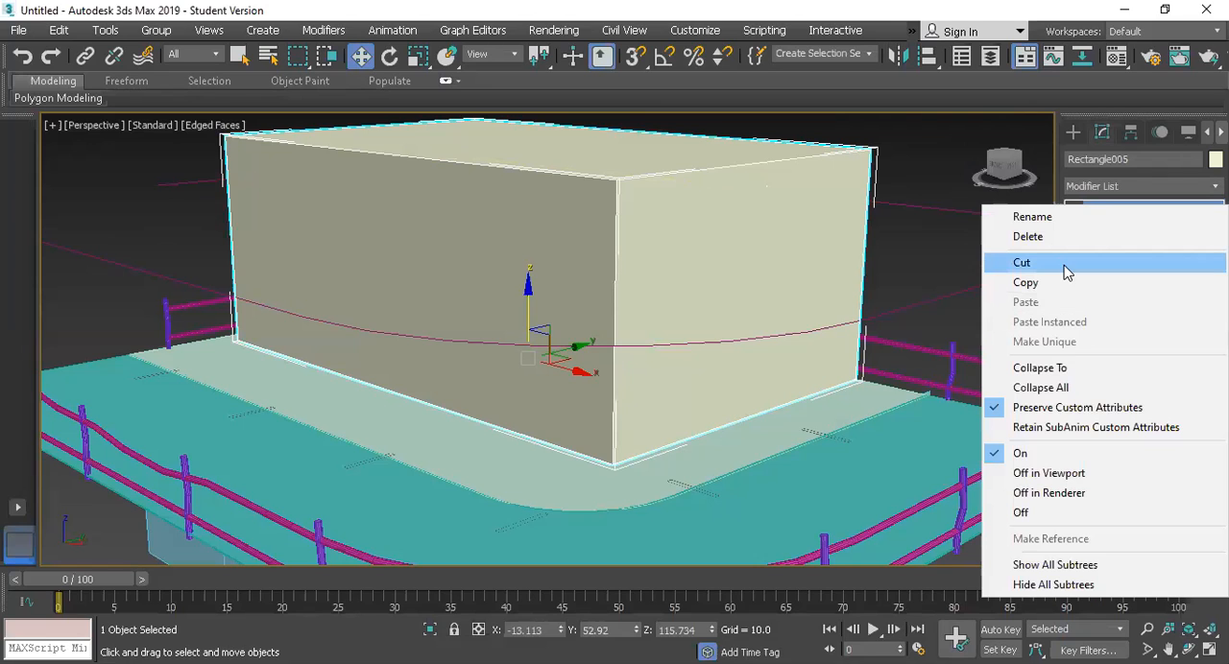
click(1087, 263)
right_click(1130, 255)
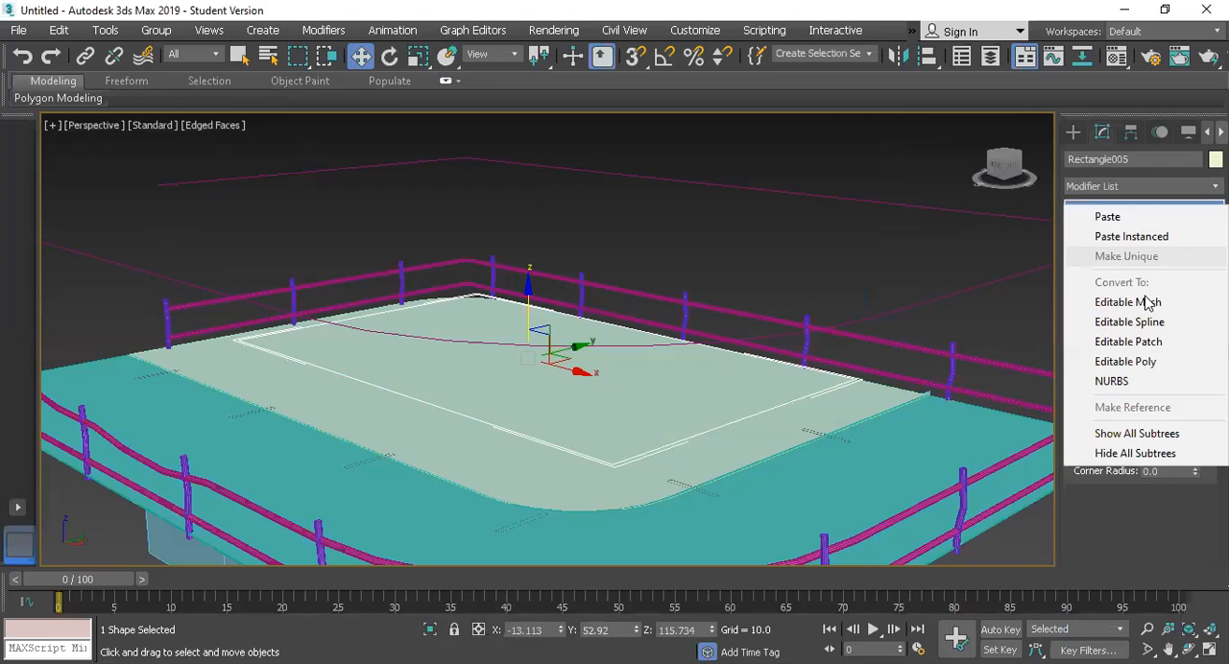
click(1122, 323)
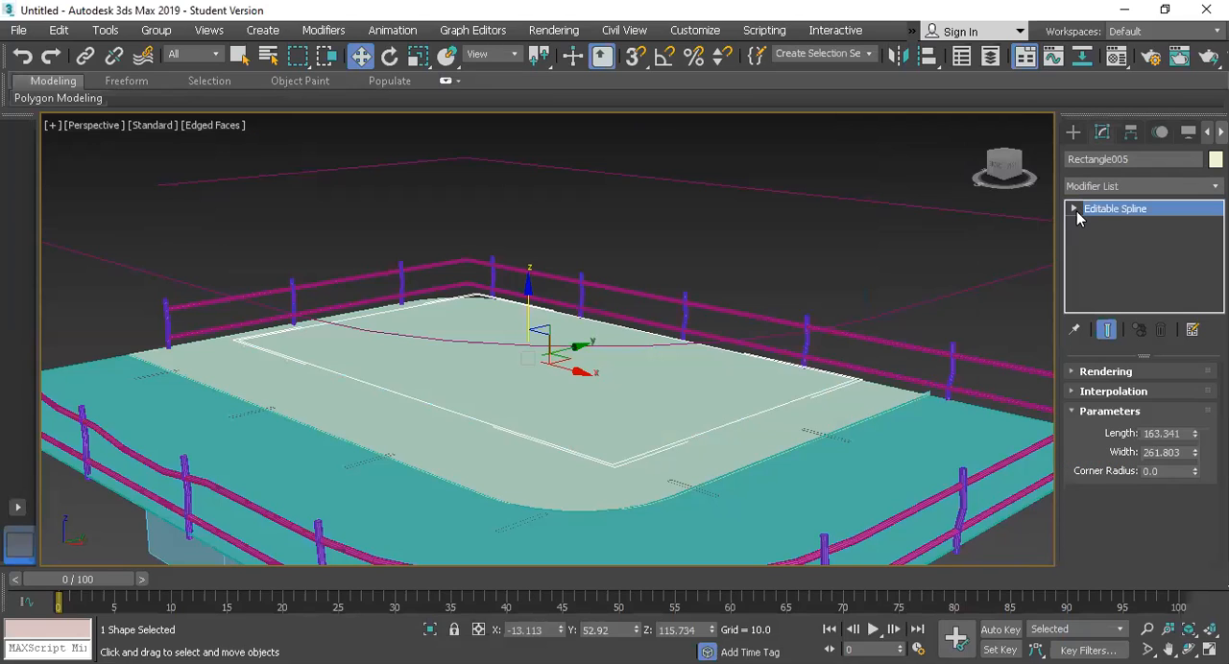
Step: Fillet the rectangle's corner vertex that lies nearest the roof slab's rounded corner
click(1074, 208)
click(1106, 225)
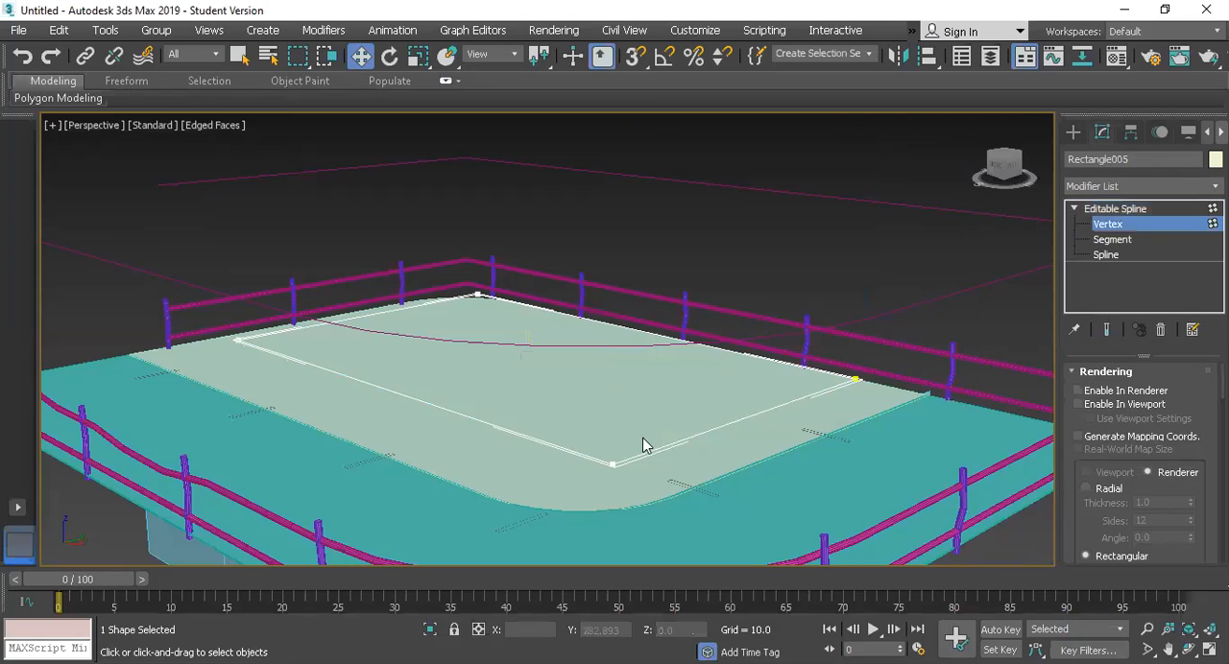
click(612, 465)
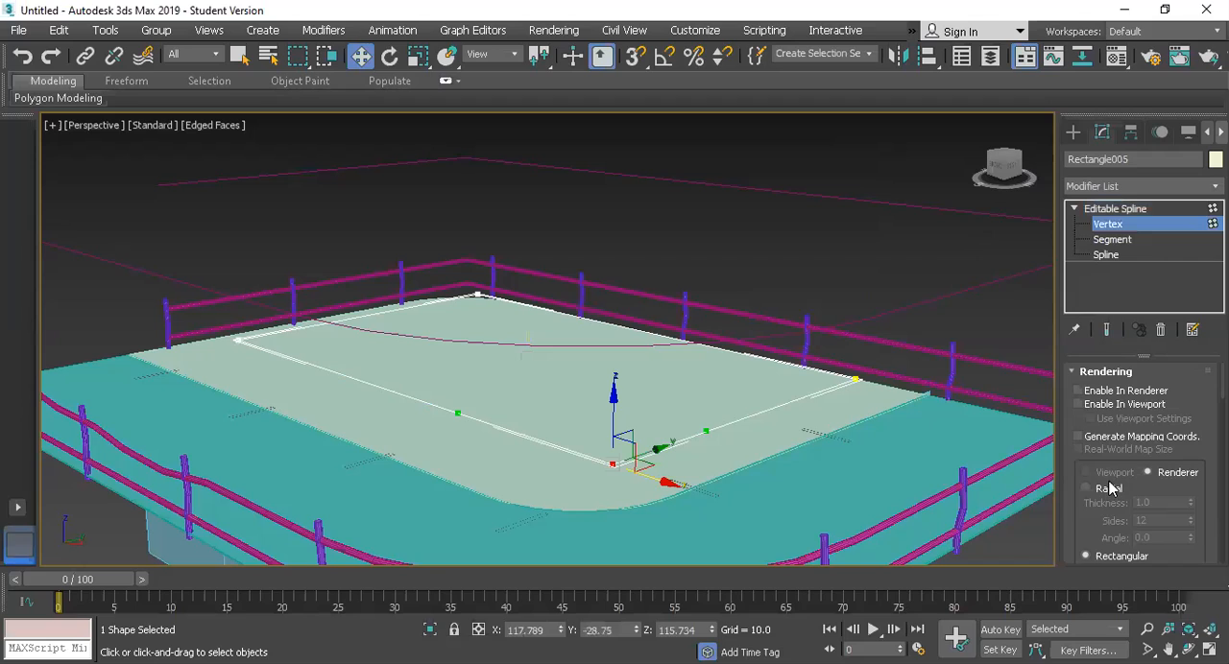
scroll(1109, 485, down, 5)
scroll(1109, 473, down, 6)
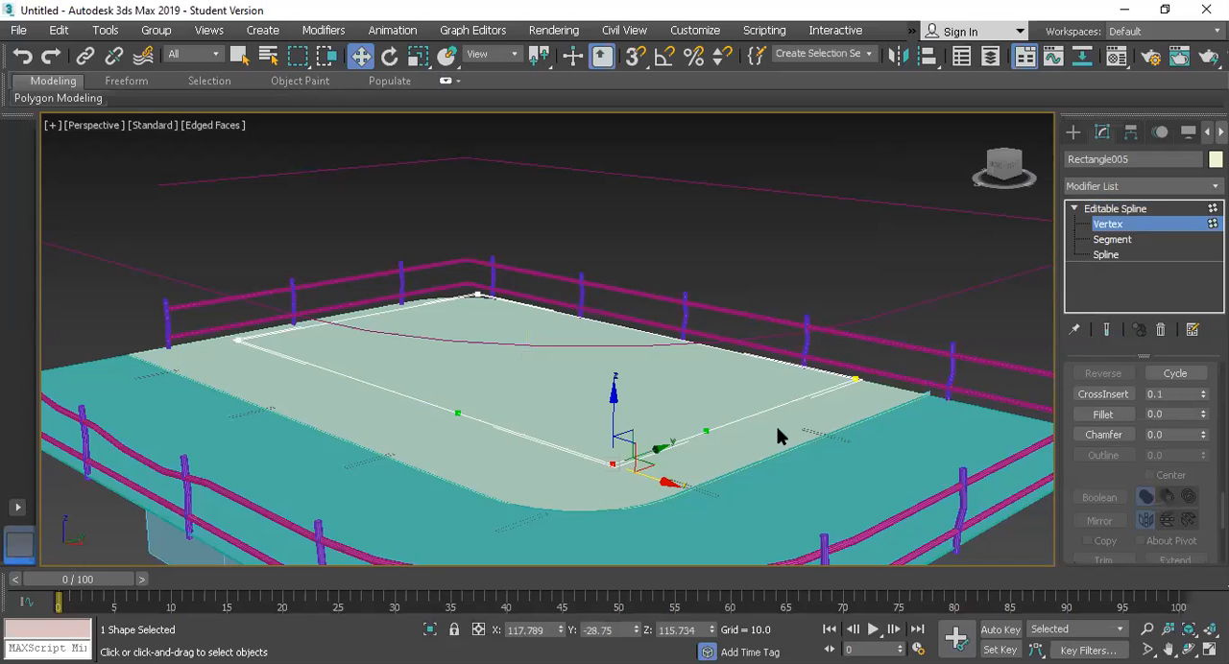
drag(614, 463, 669, 439)
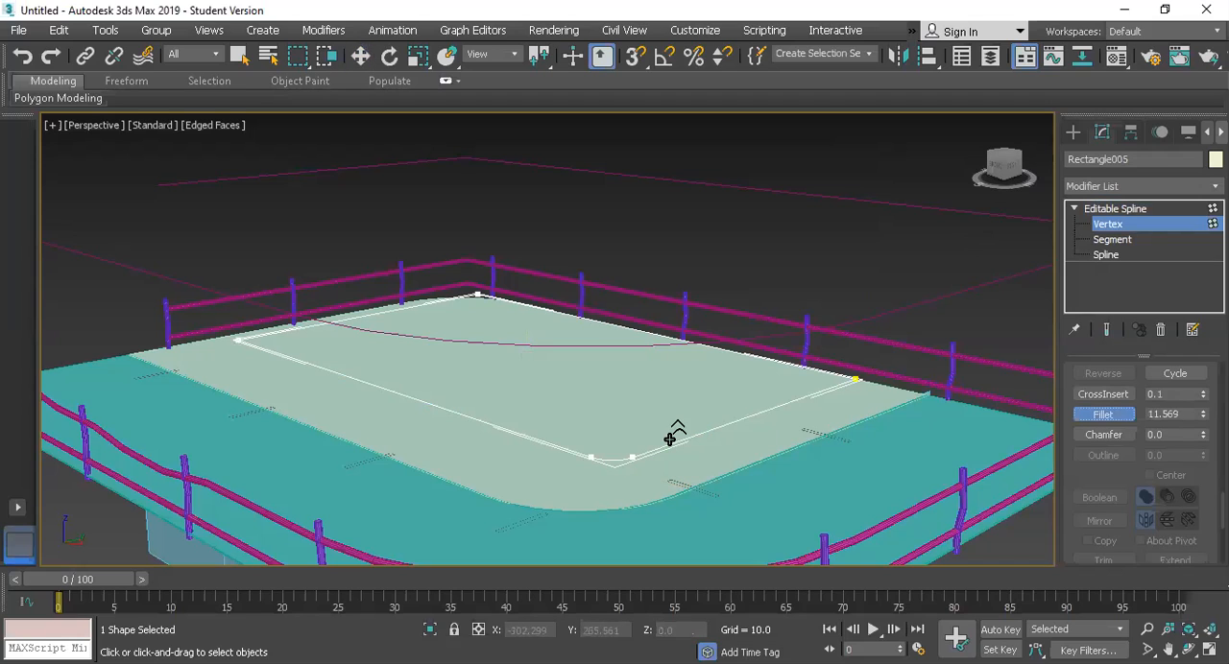
Step: Return to the whole spline and paste the cut Extrude modifier back as an instance
click(1111, 212)
right_click(1120, 234)
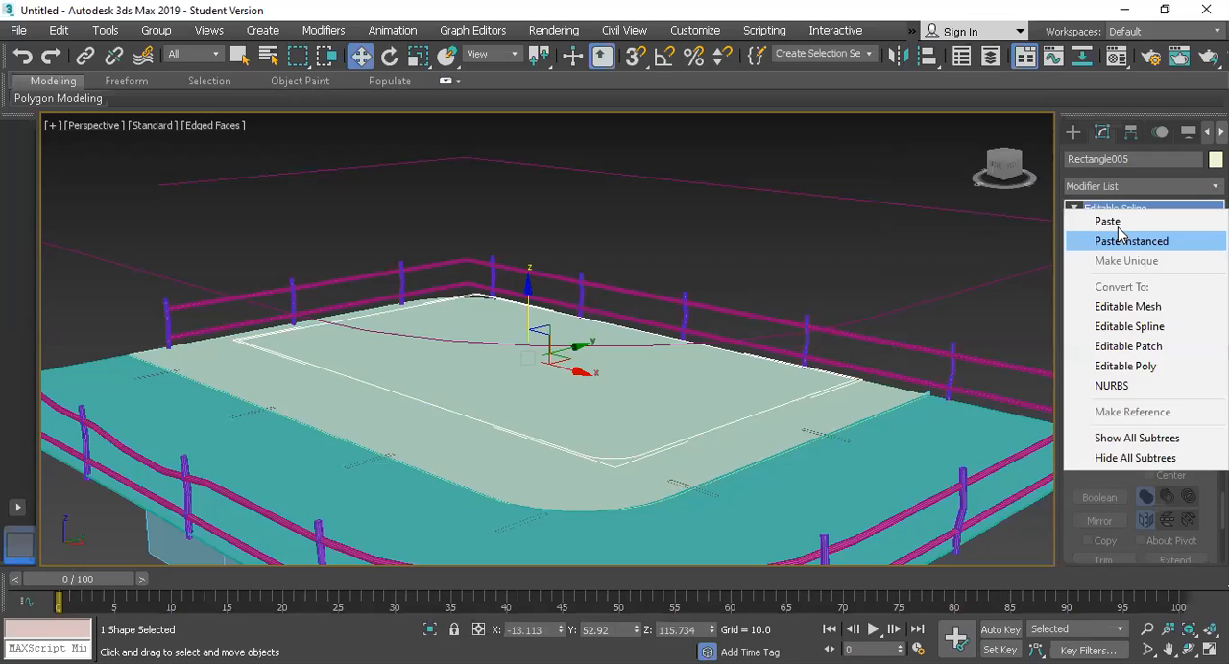
click(1131, 241)
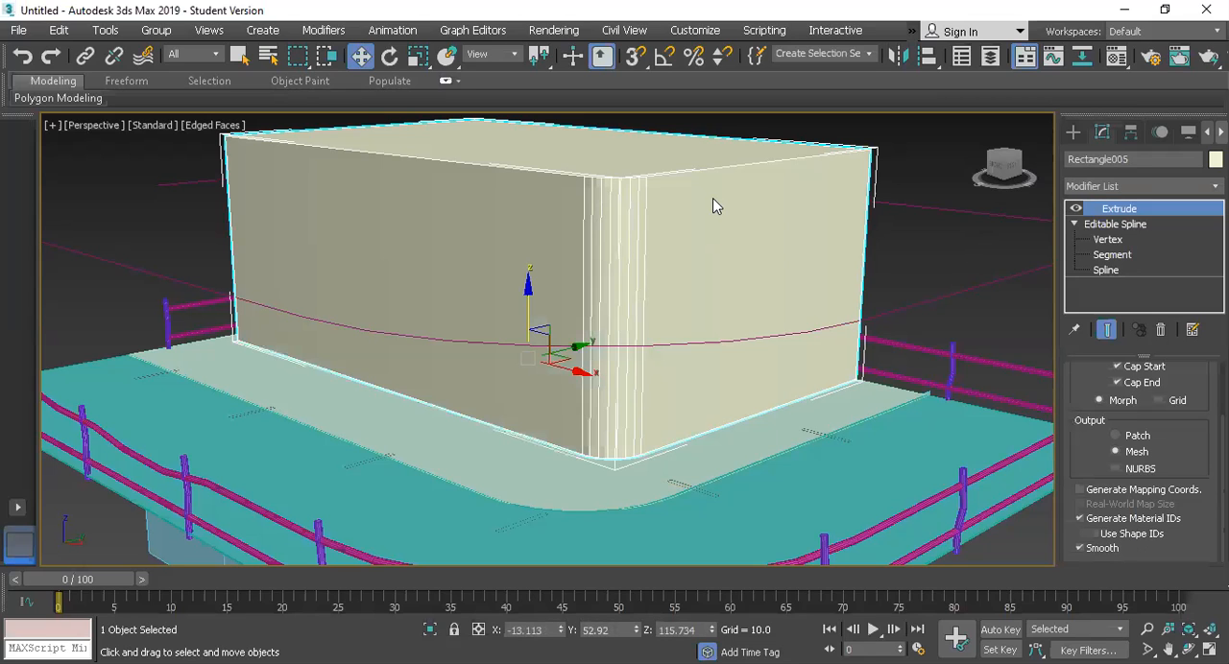
key(ctrl+d)
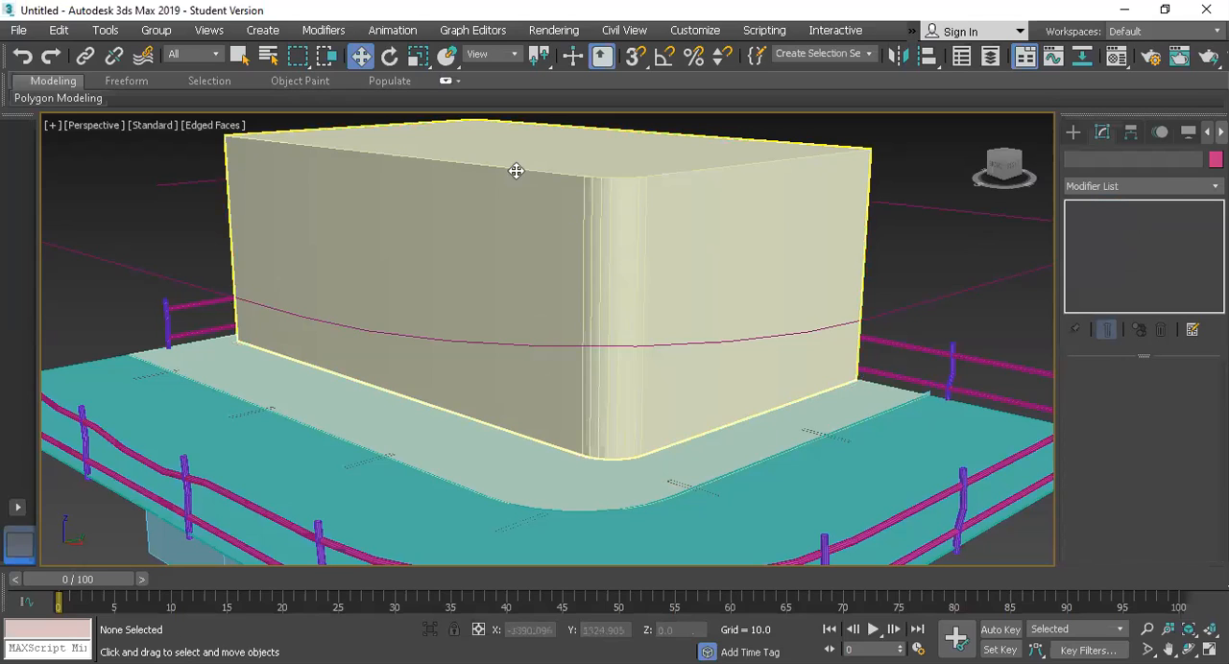
click(726, 175)
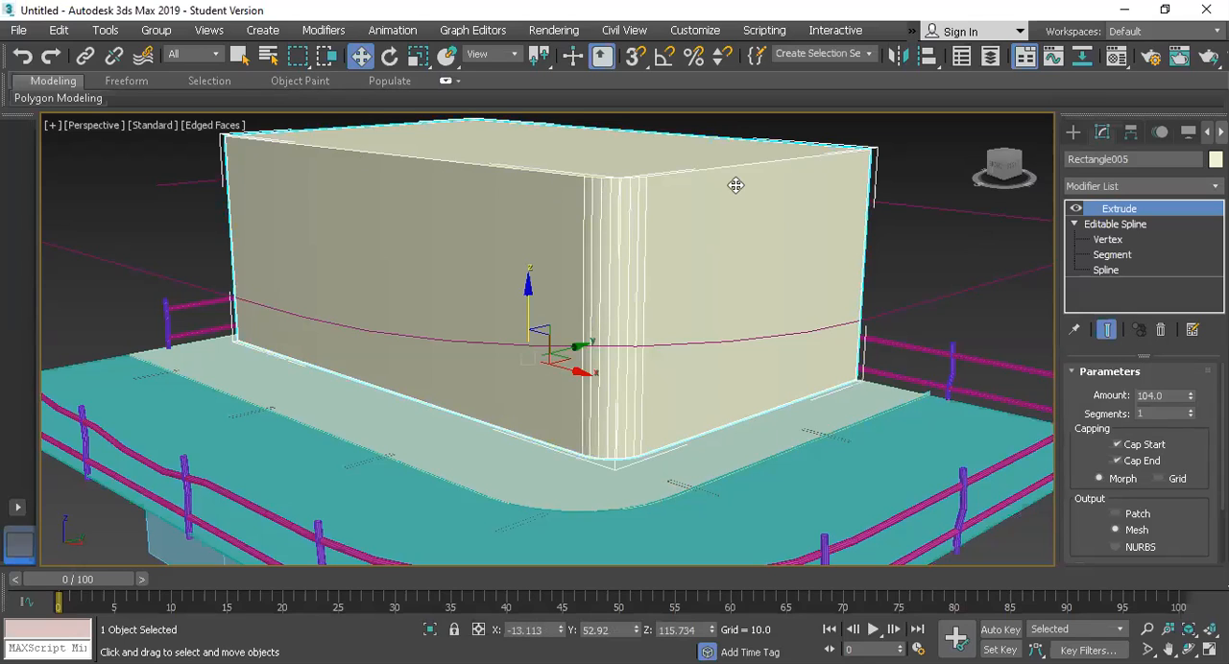
click(1127, 257)
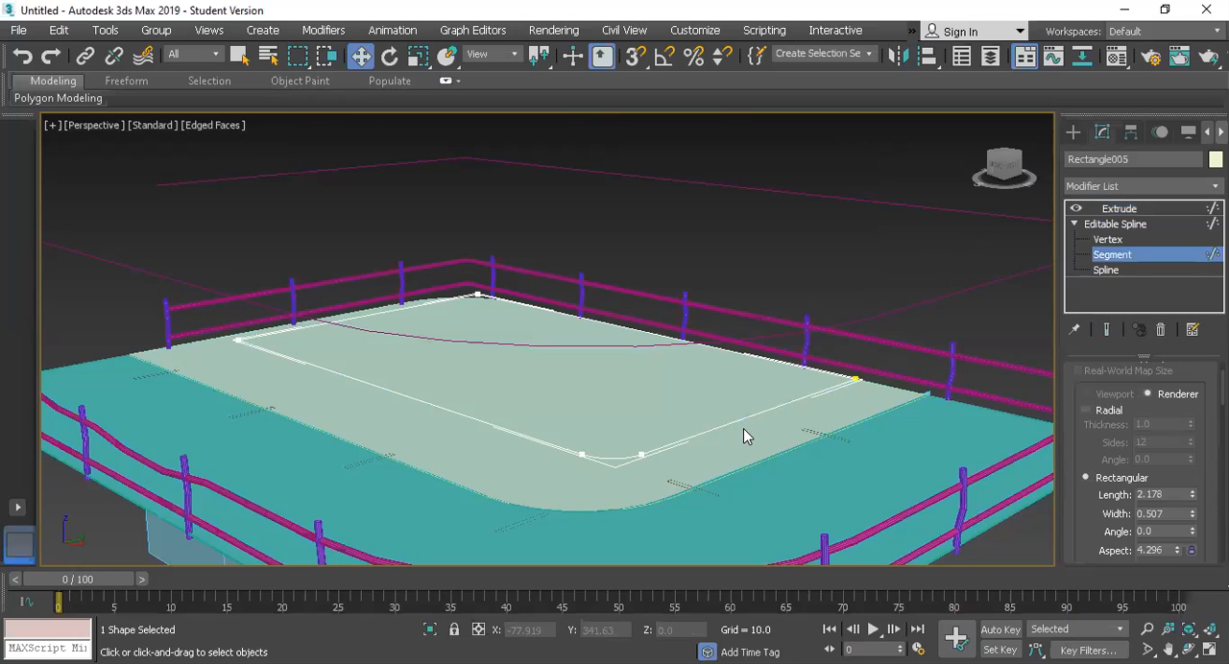
click(664, 446)
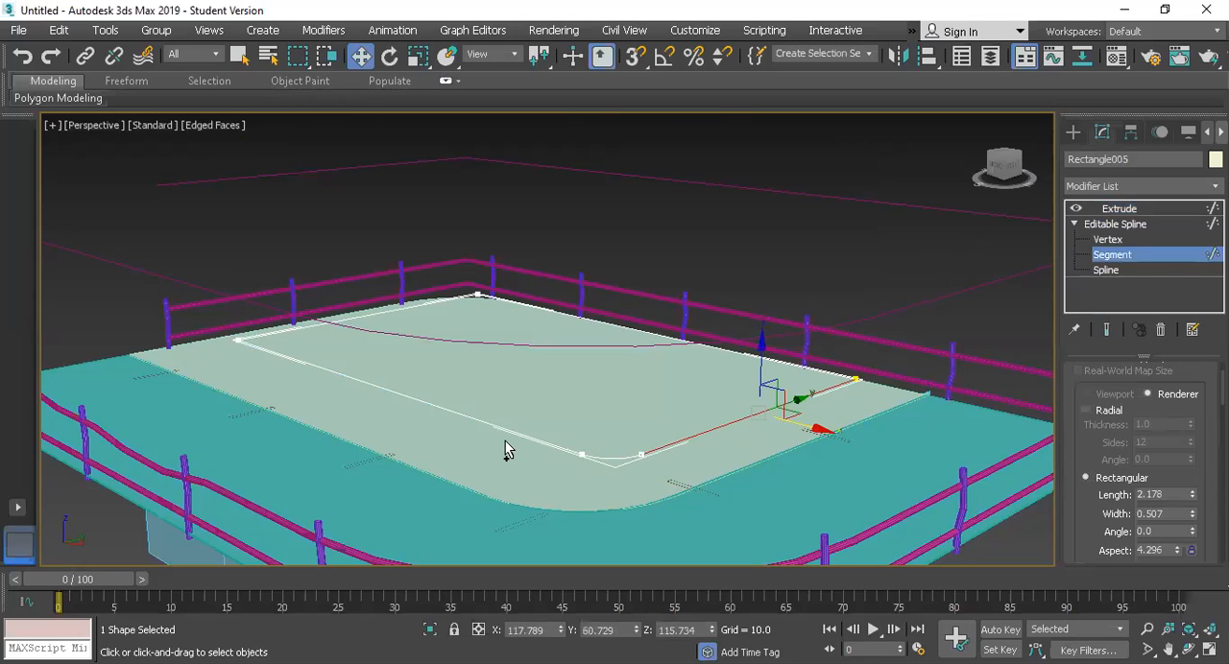
ctrl+click(611, 459)
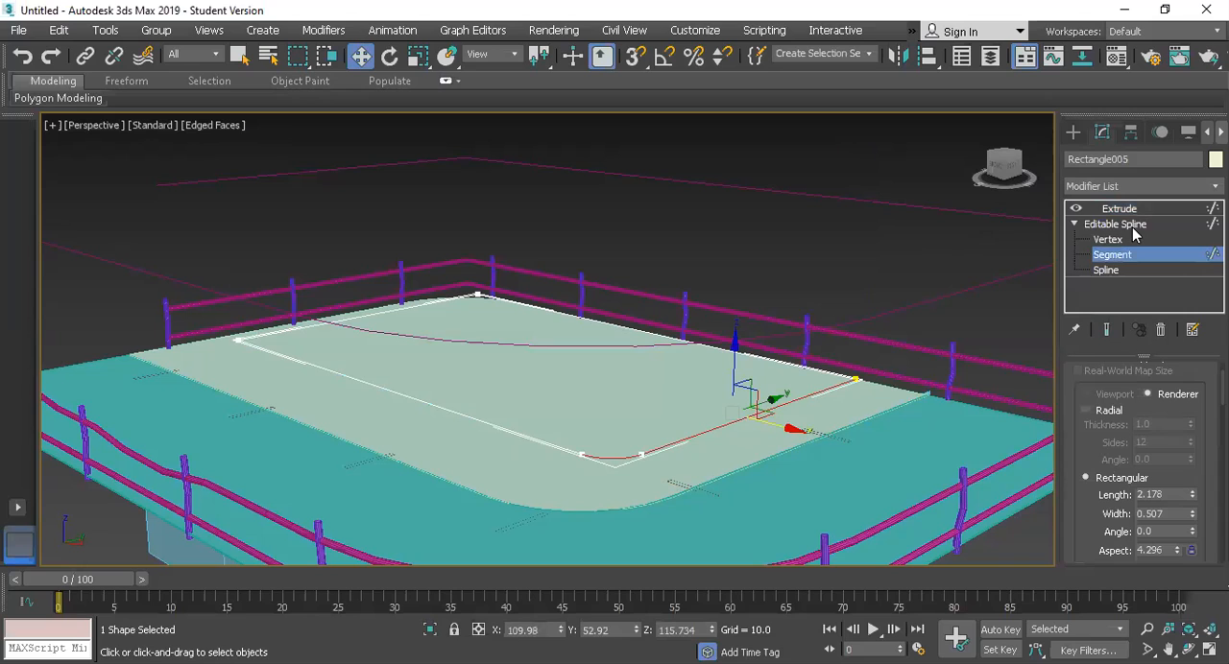
click(1121, 224)
click(1115, 211)
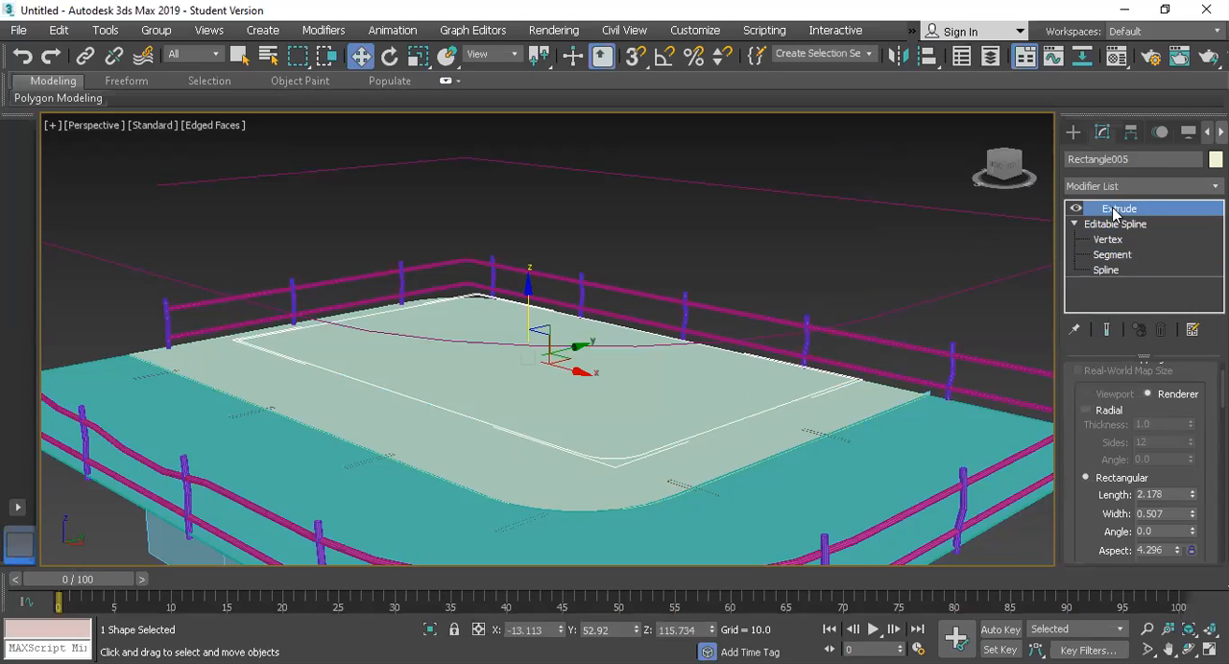
Step: Apply an Edit Poly modifier to the upper cabin block and expand its sub-object levels
click(1127, 187)
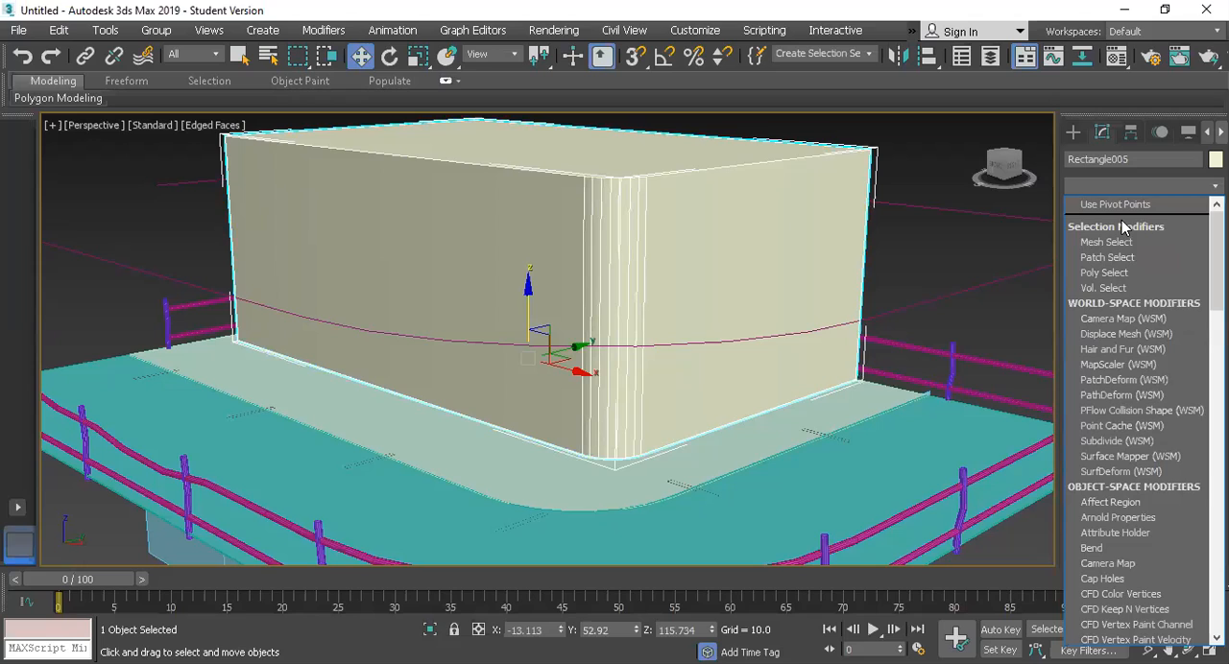
key(e)
key(Escape)
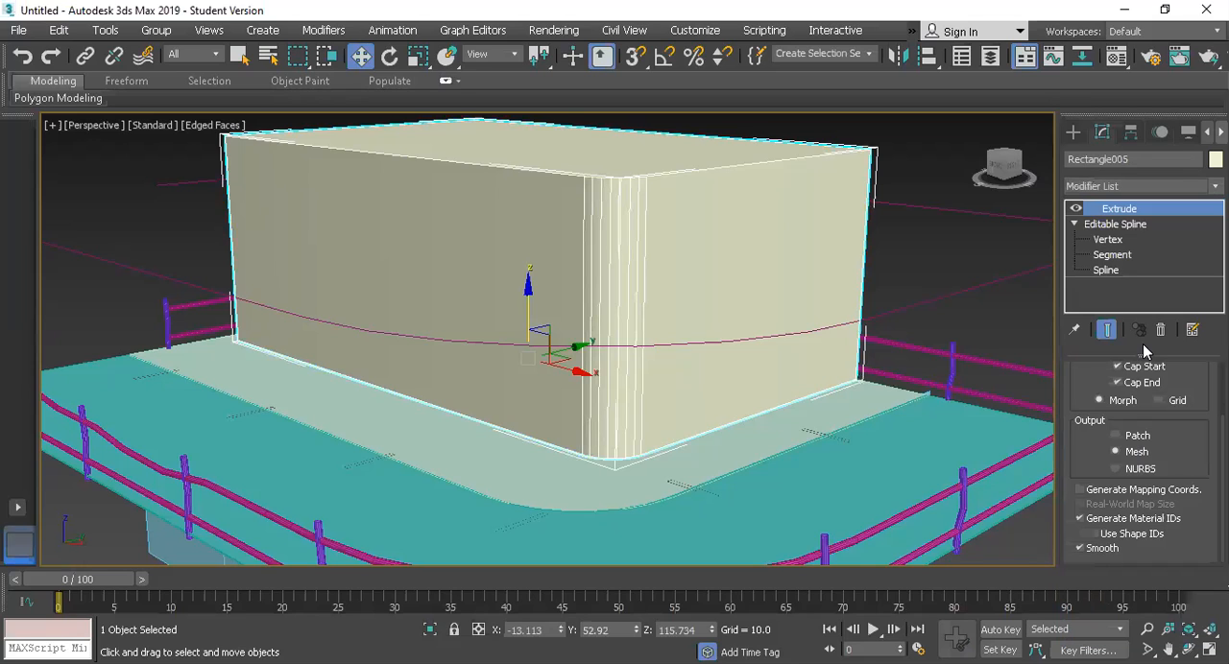
click(1091, 209)
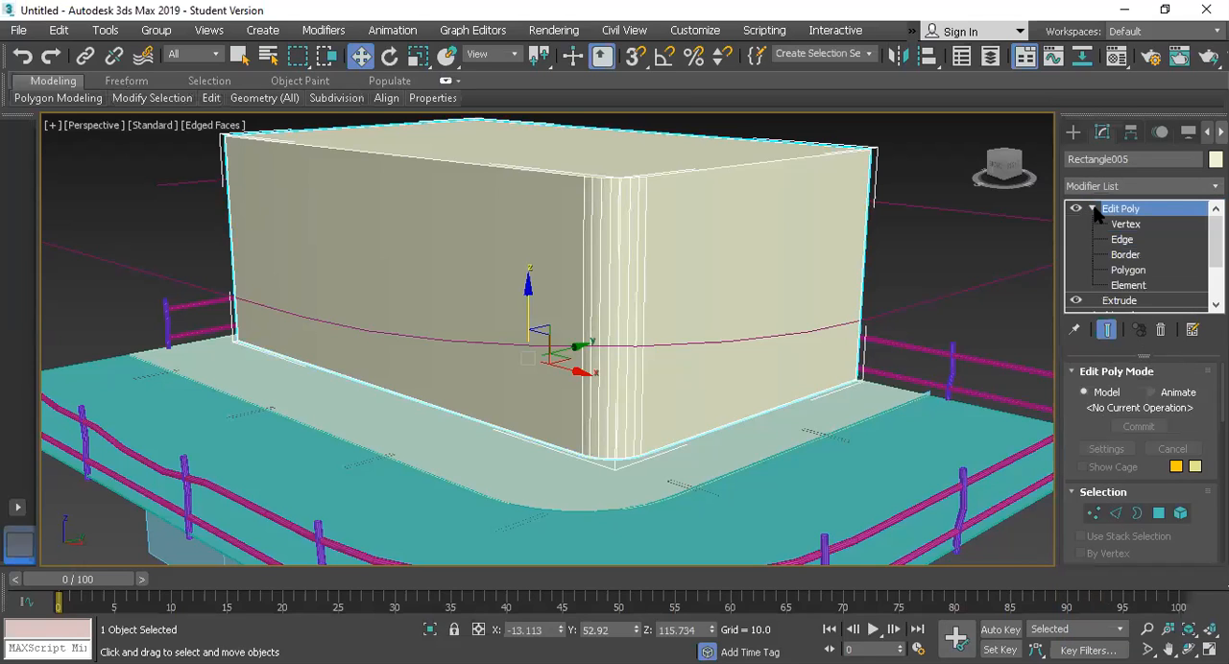
Step: At edge level, select the block's upper edges along its two outer sides and around the rounded corner
click(1116, 239)
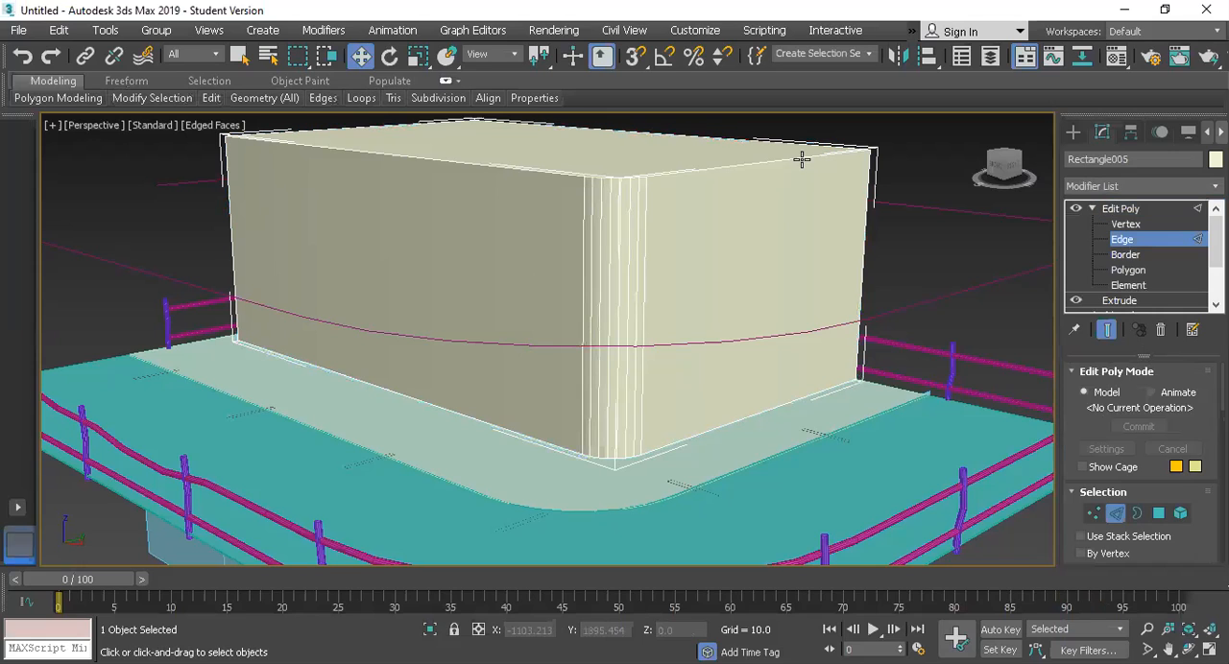
click(636, 171)
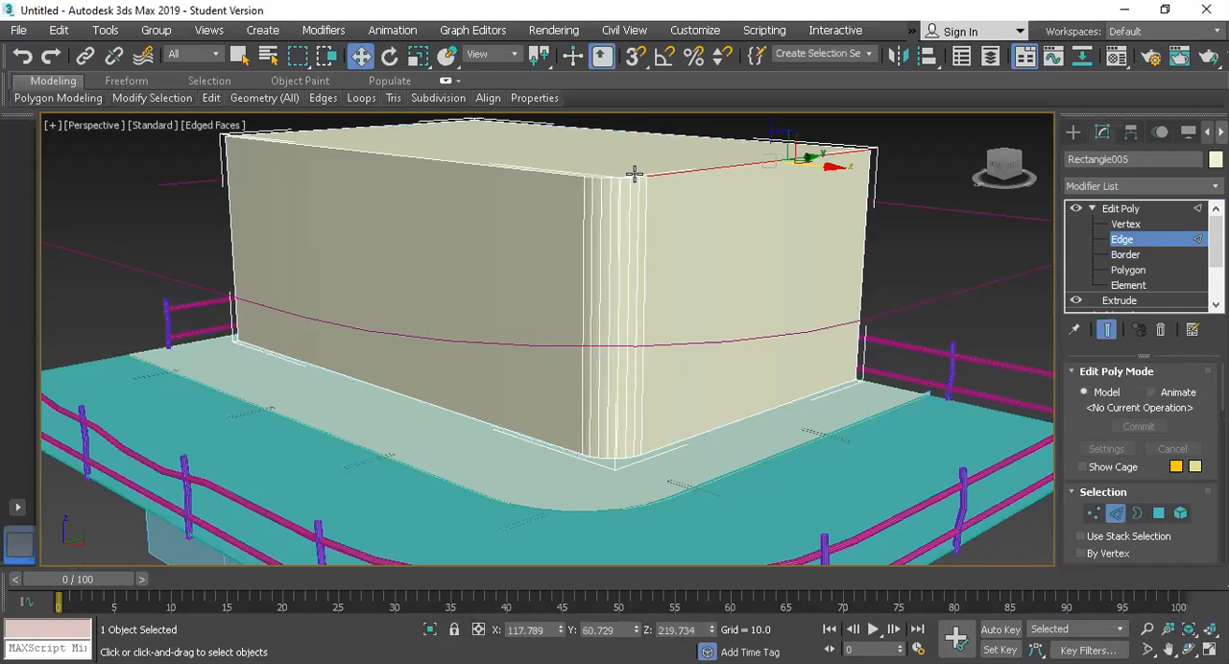
scroll(687, 204, up, 2)
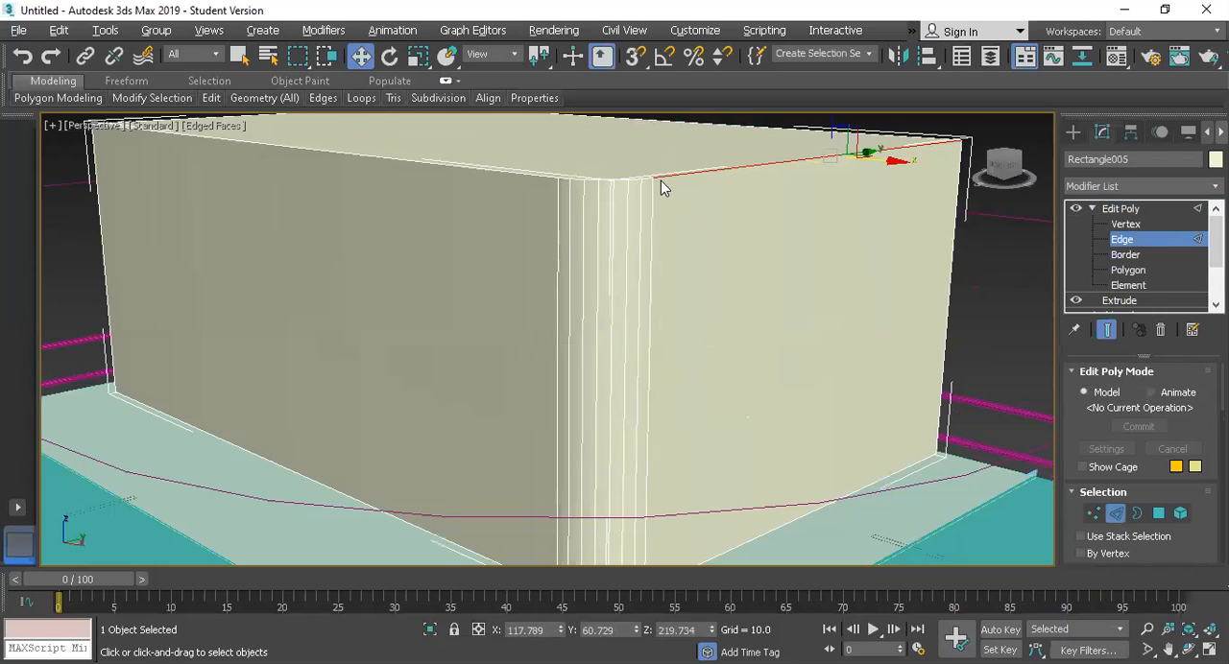
alt+drag(700, 272, 561, 299)
scroll(561, 298, down, 3)
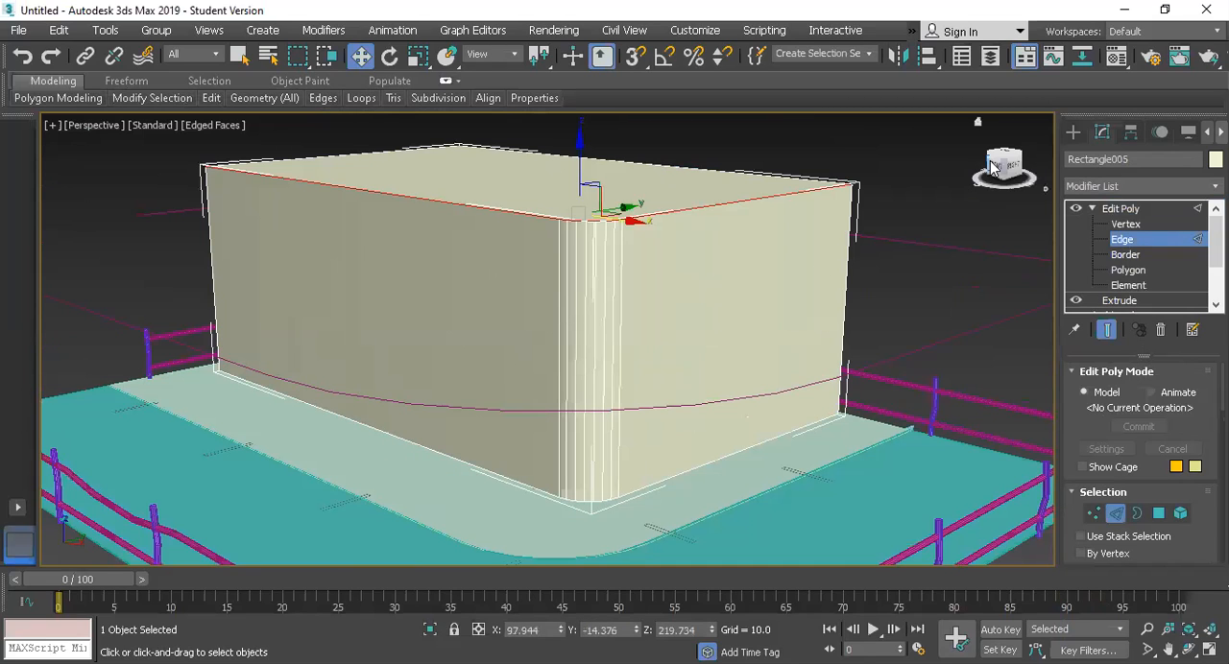
Step: Create a new shape from the selected upper edges of the block
drag(1005, 161, 509, 285)
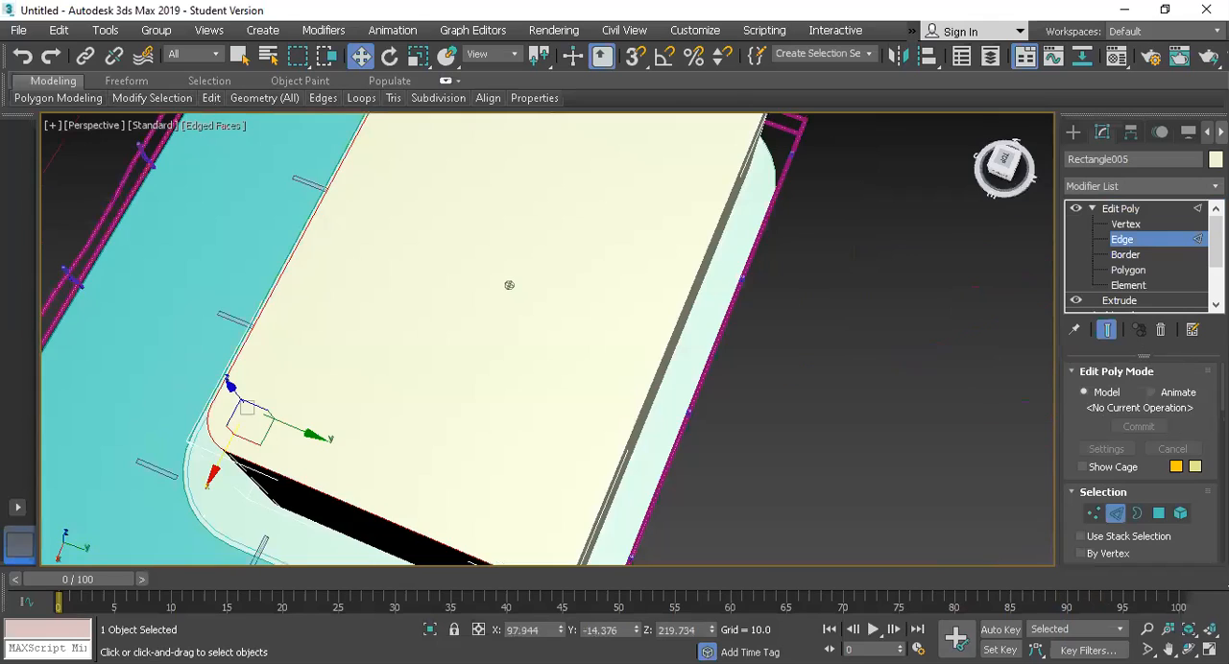
drag(1004, 163, 983, 142)
mouse_move(508, 286)
alt+middle_down()
mouse_move(534, 313)
mouse_move(575, 253)
alt+middle_up()
right_click(571, 251)
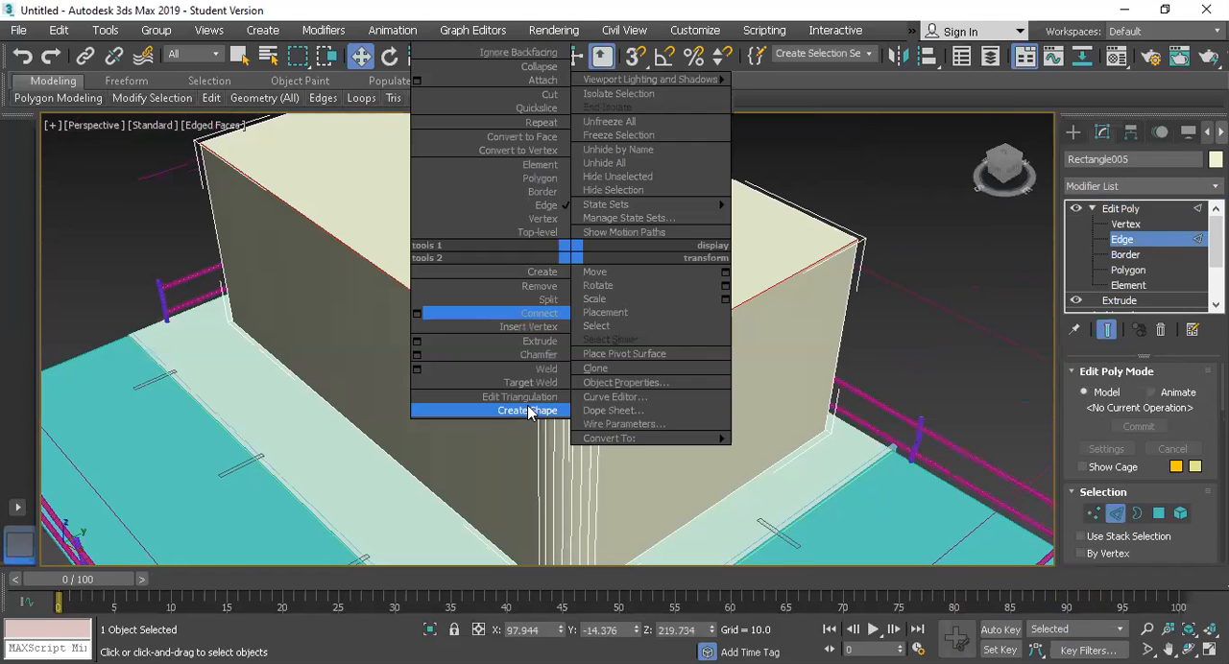
click(526, 411)
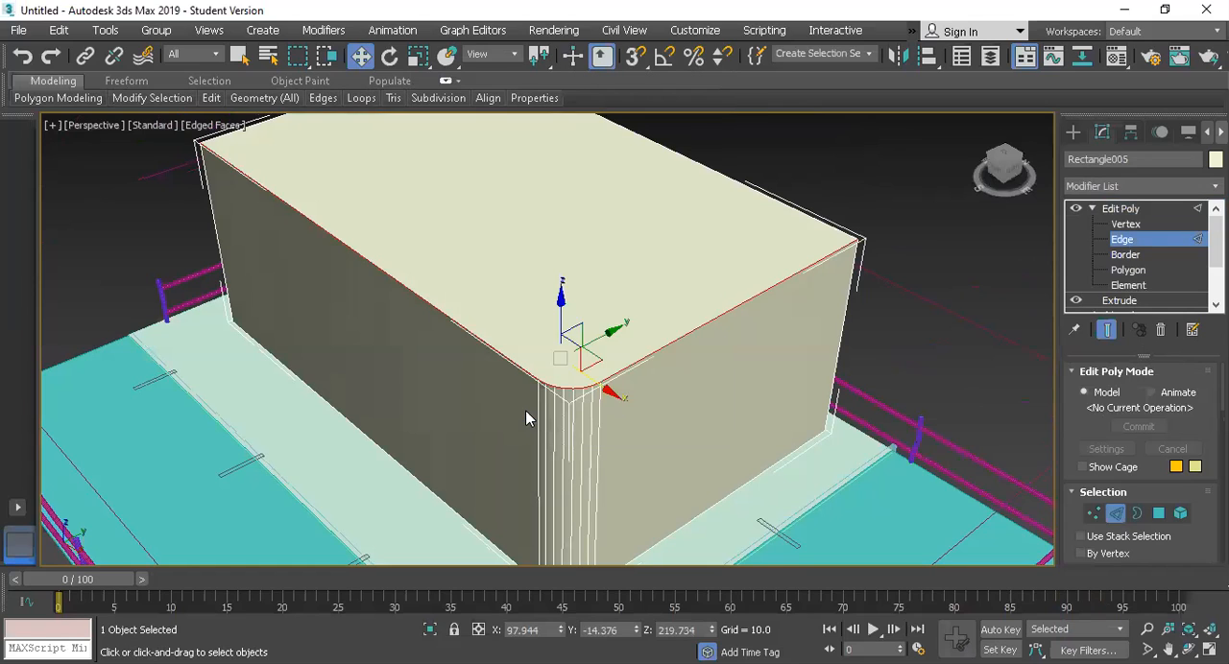
Step: Leave edge level, select the spline created along the block's upper edges, lift it and undo the move
click(566, 380)
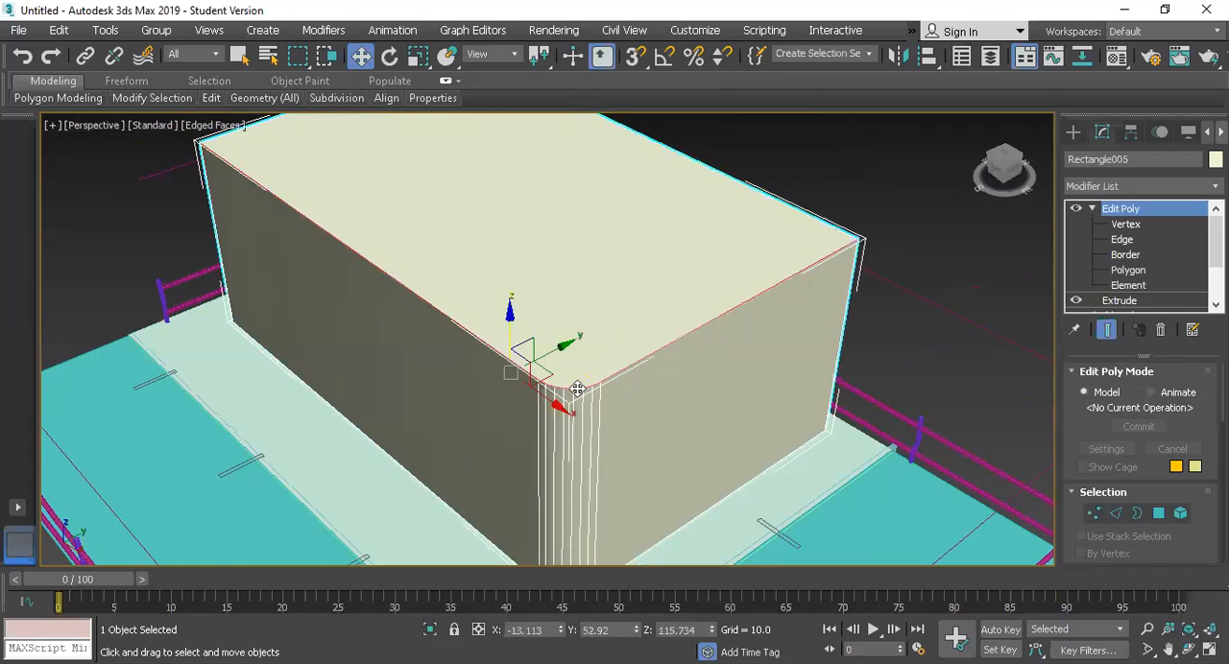
click(577, 382)
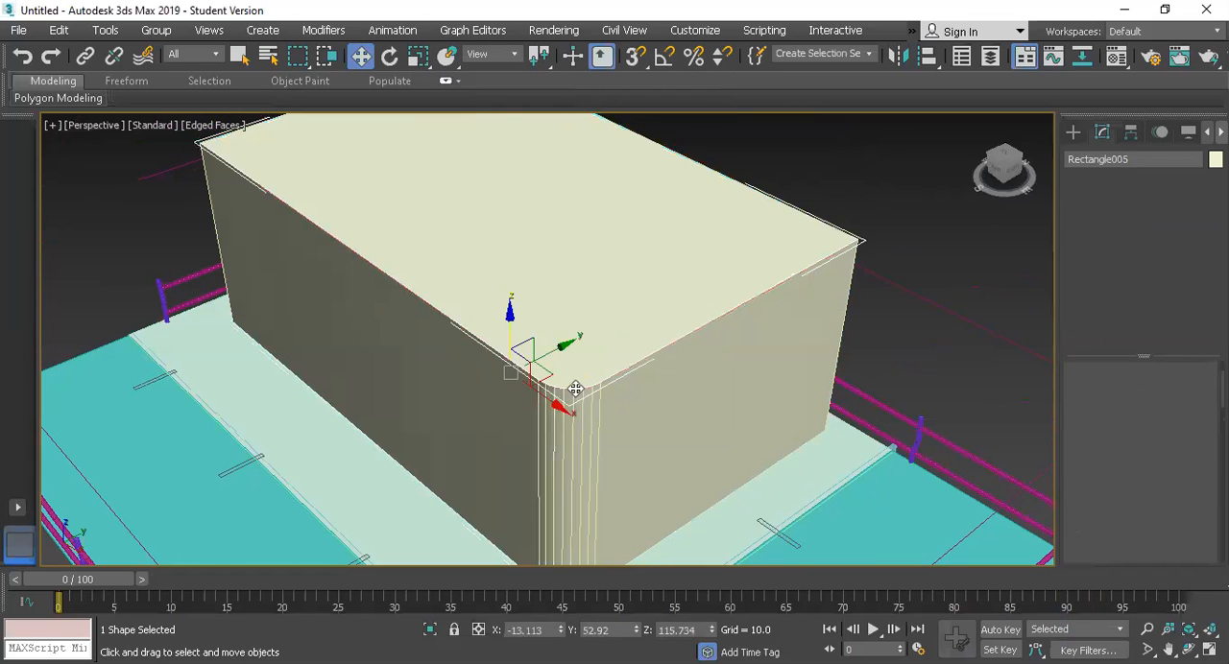
click(727, 341)
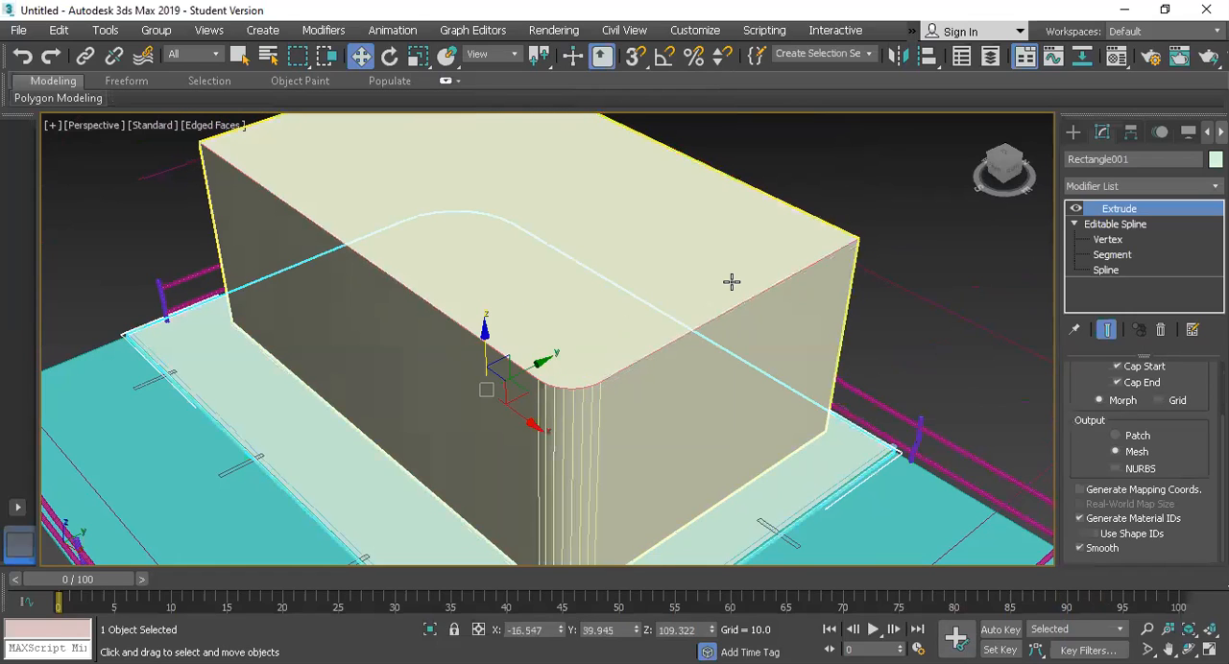
click(488, 333)
drag(509, 327, 514, 273)
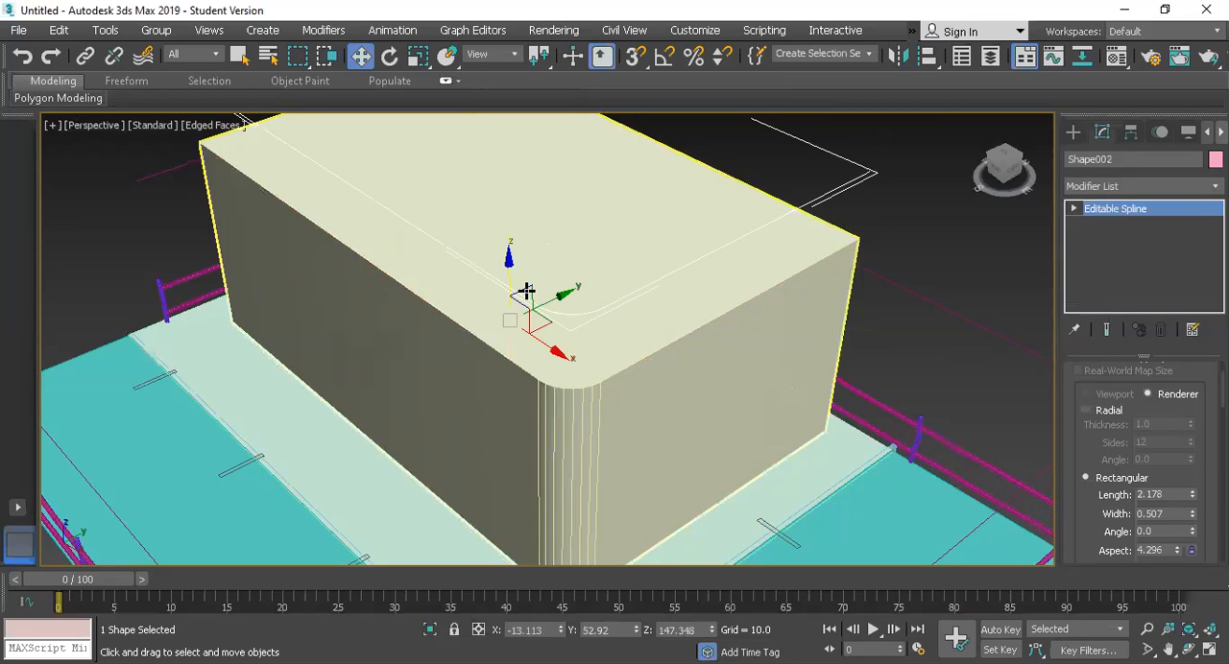
key(ctrl+z)
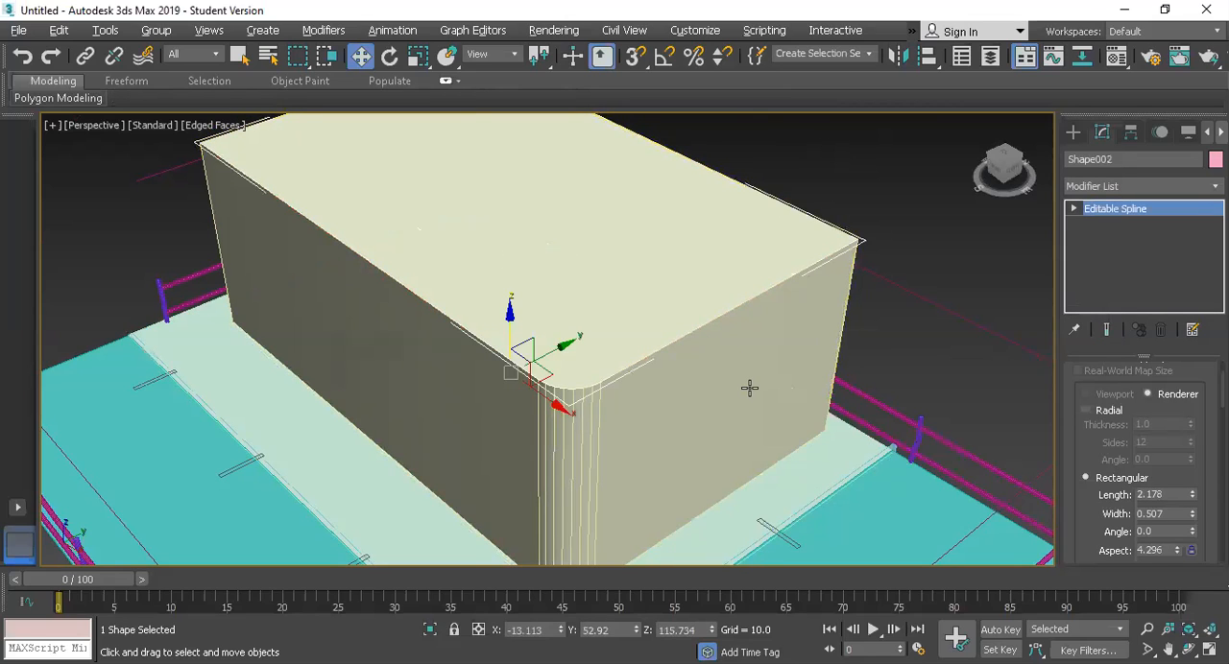
Step: Outline the whole extracted spline outward so it forms a closed overhang profile around the block's two sides and rounded corner
scroll(735, 391, down, 2)
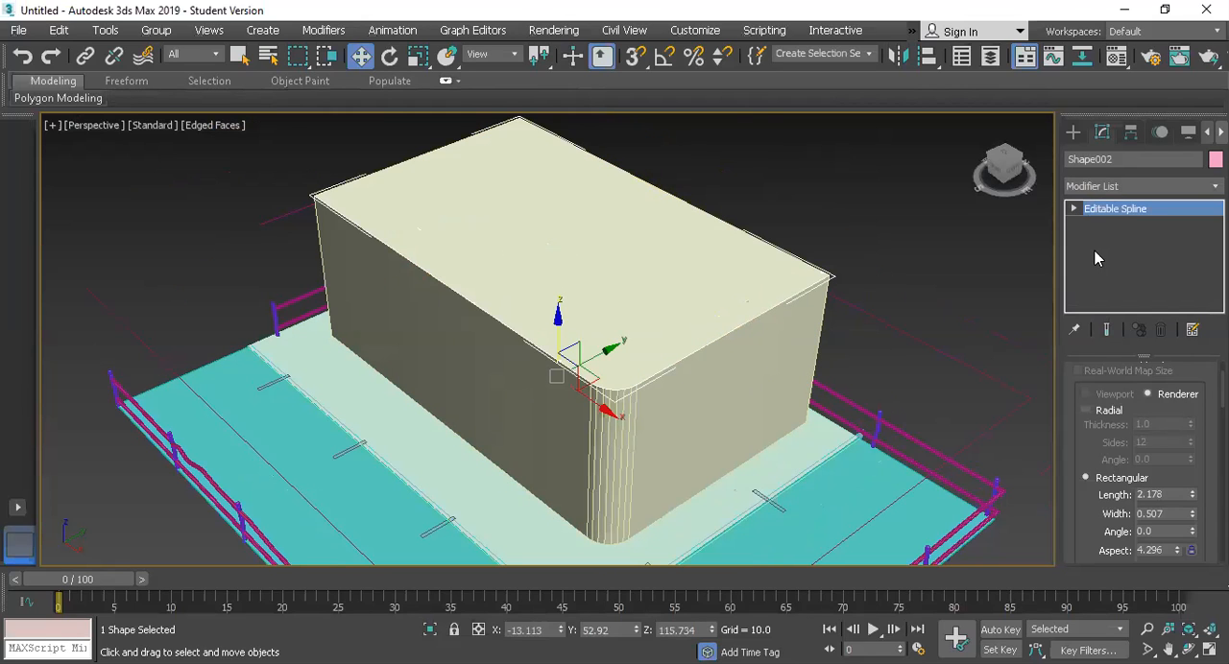
key(3)
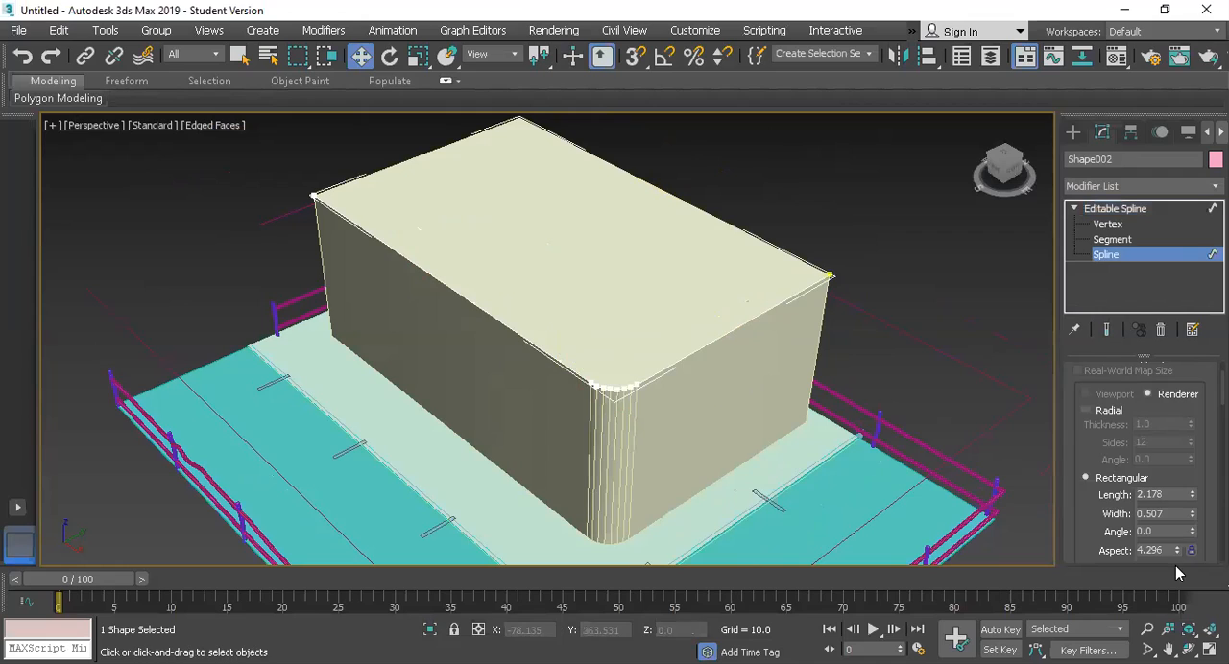
key(ctrl+a)
scroll(1113, 466, down, 1)
scroll(1113, 466, down, 3)
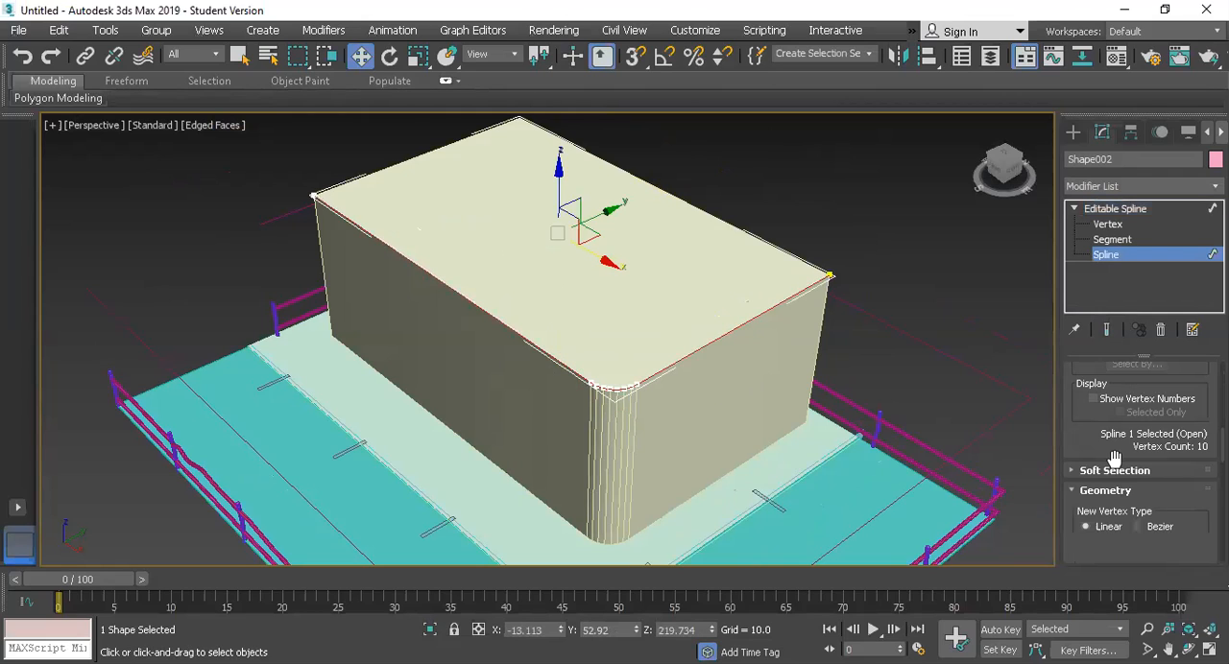
scroll(1113, 467, down, 3)
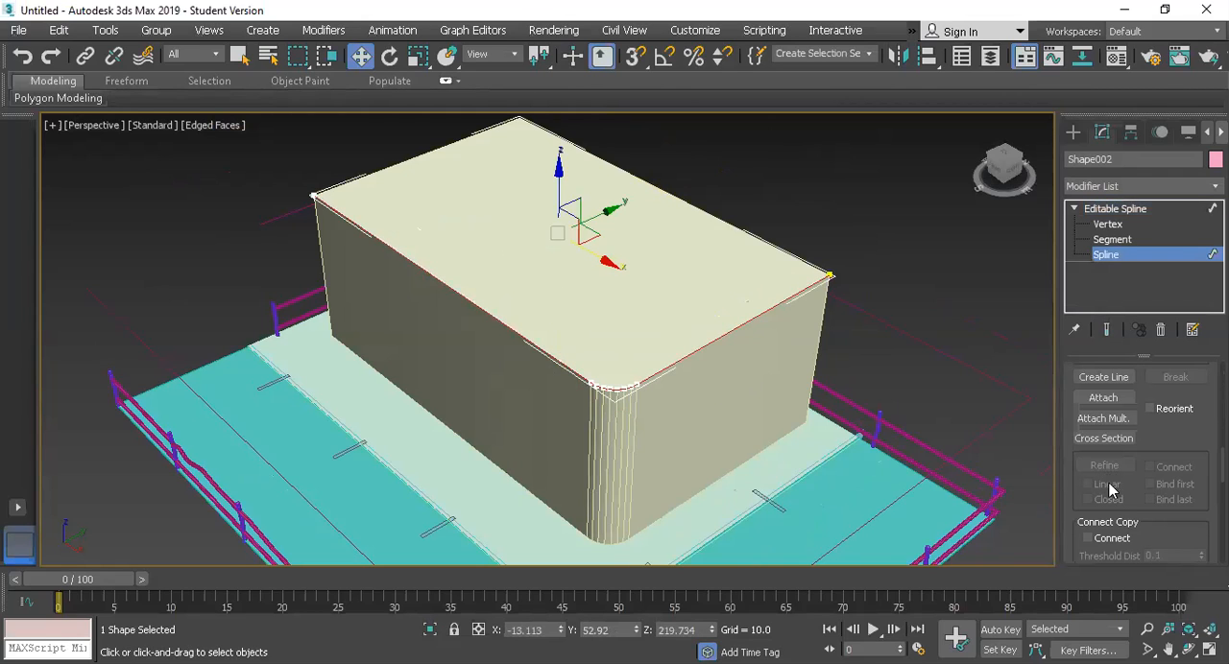
scroll(1108, 490, down, 2)
scroll(1109, 485, down, 2)
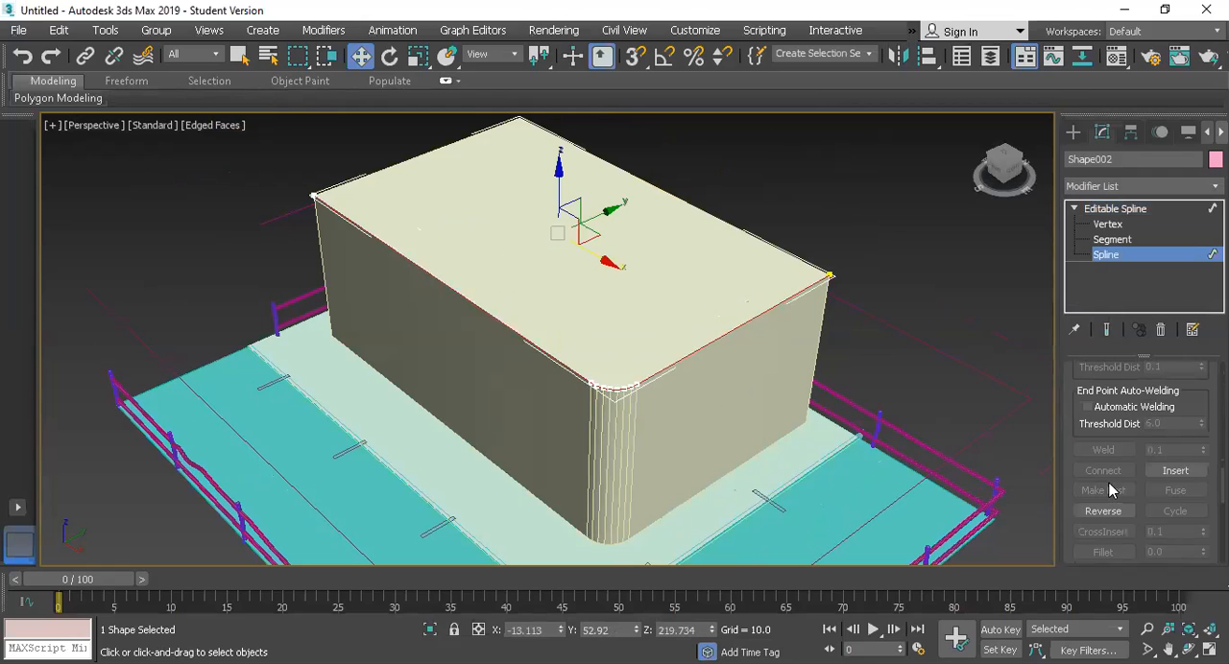
scroll(1109, 483, down, 2)
drag(830, 276, 801, 288)
key(w)
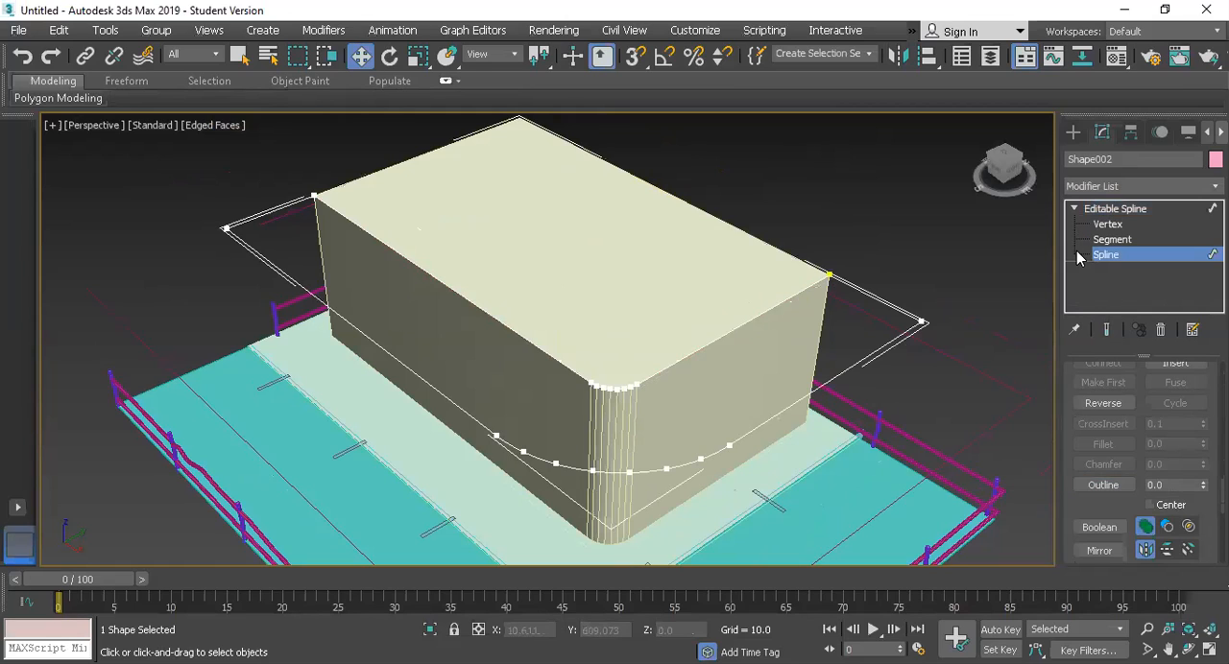
Step: Return to the whole outlined spline, apply an Extrude modifier to form the roof overhang, and deselect it
click(1104, 208)
click(1101, 187)
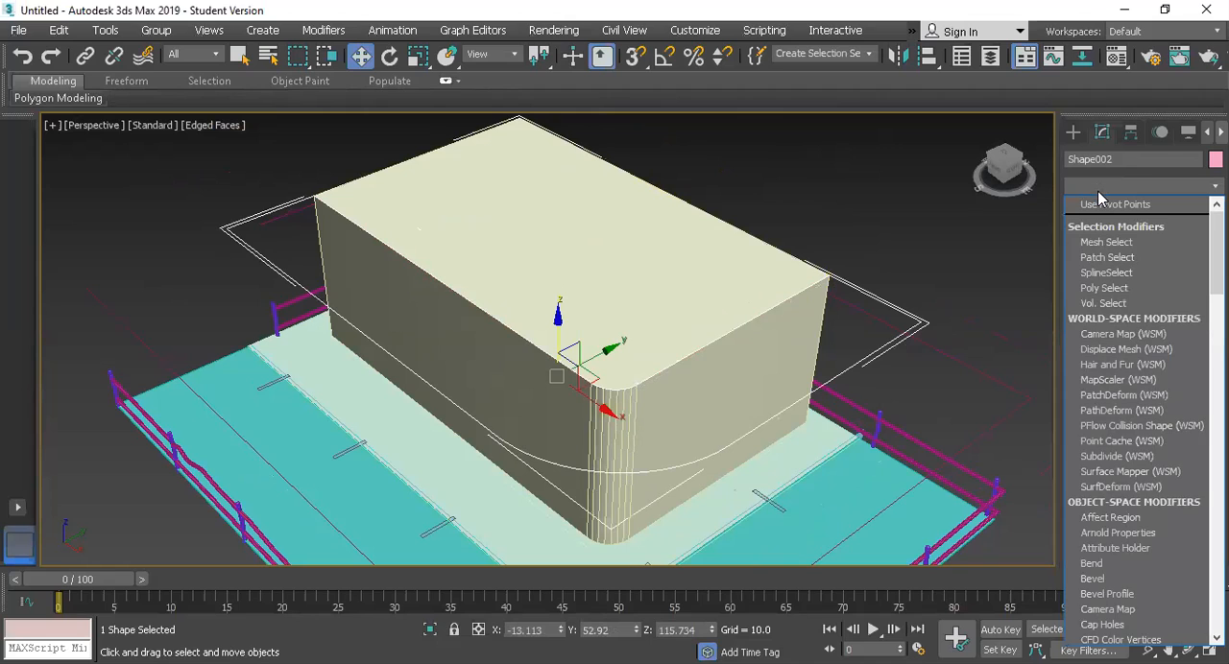
text(ex)
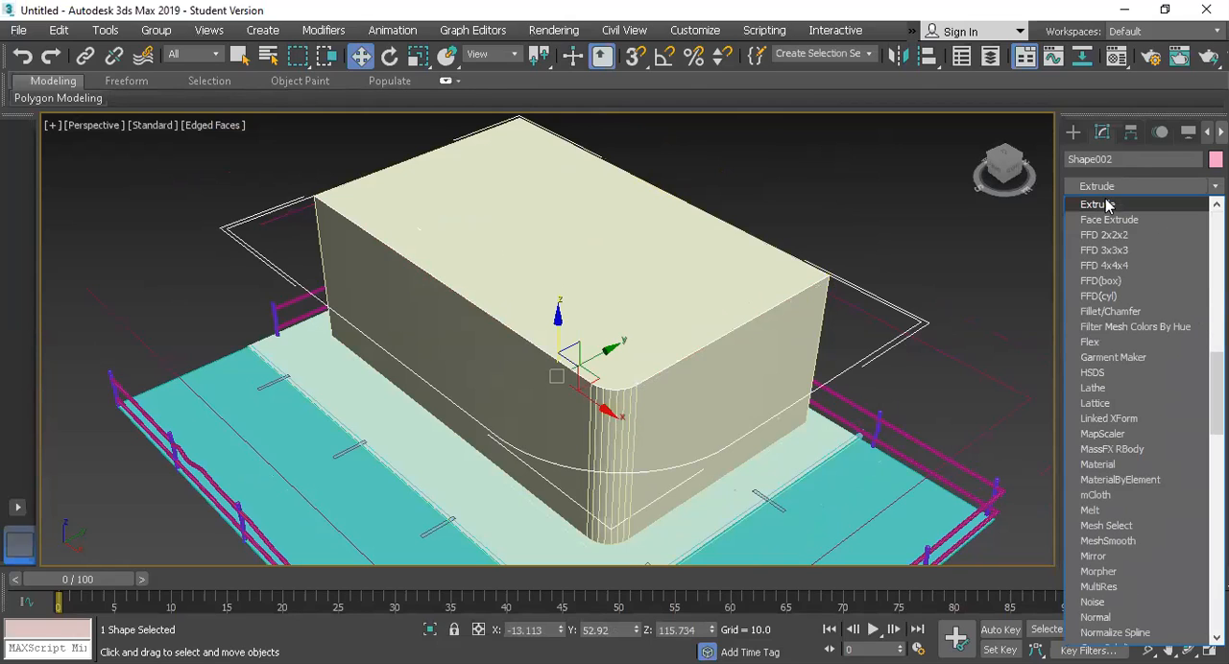
key(Return)
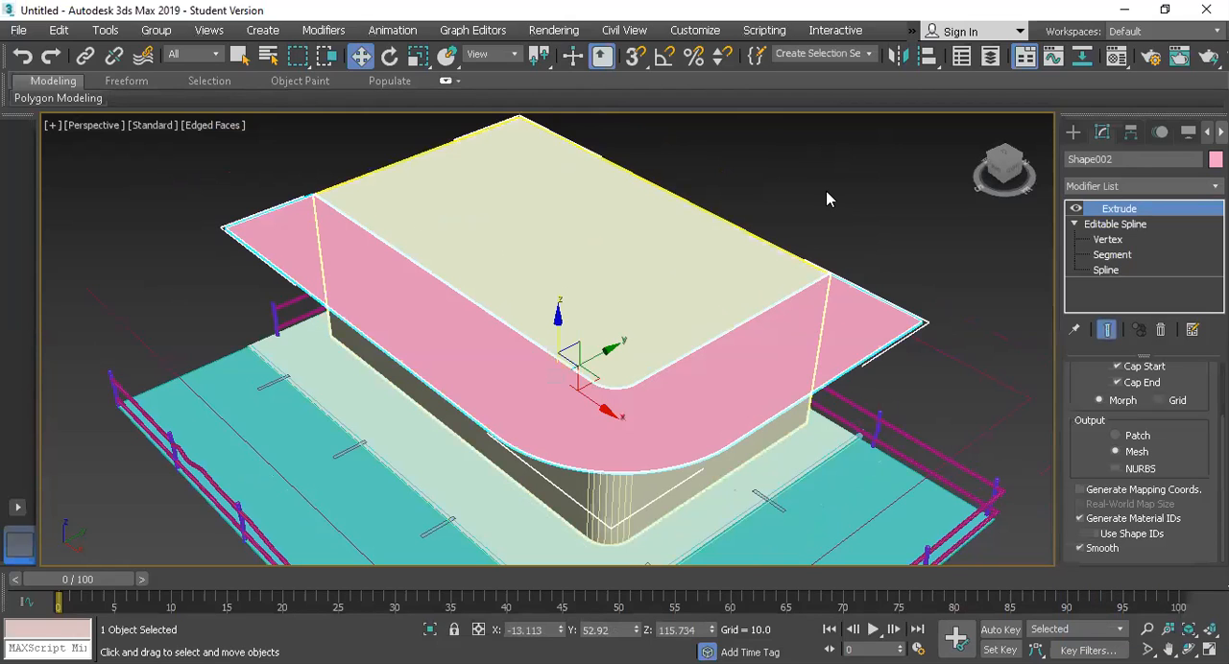
click(995, 189)
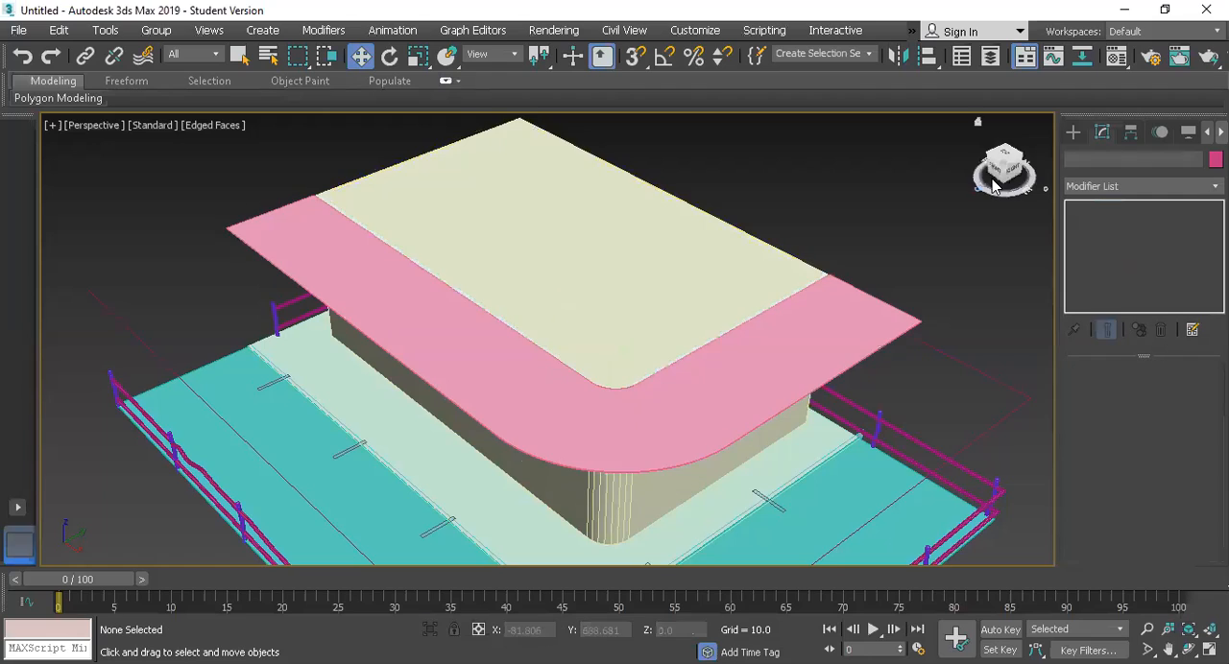
Step: Try to copy the bracket group at the lower cabin's corner up beneath the new overhang, and undo the copy
click(1004, 169)
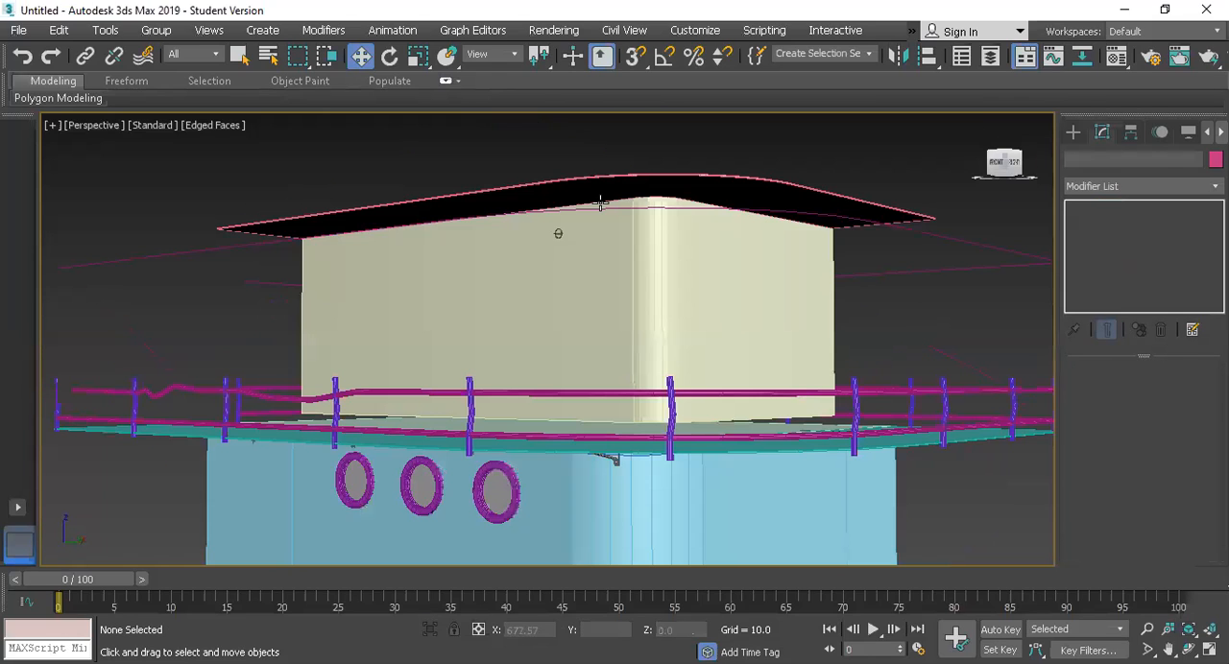
alt+middle_drag(599, 456, 603, 424)
click(603, 425)
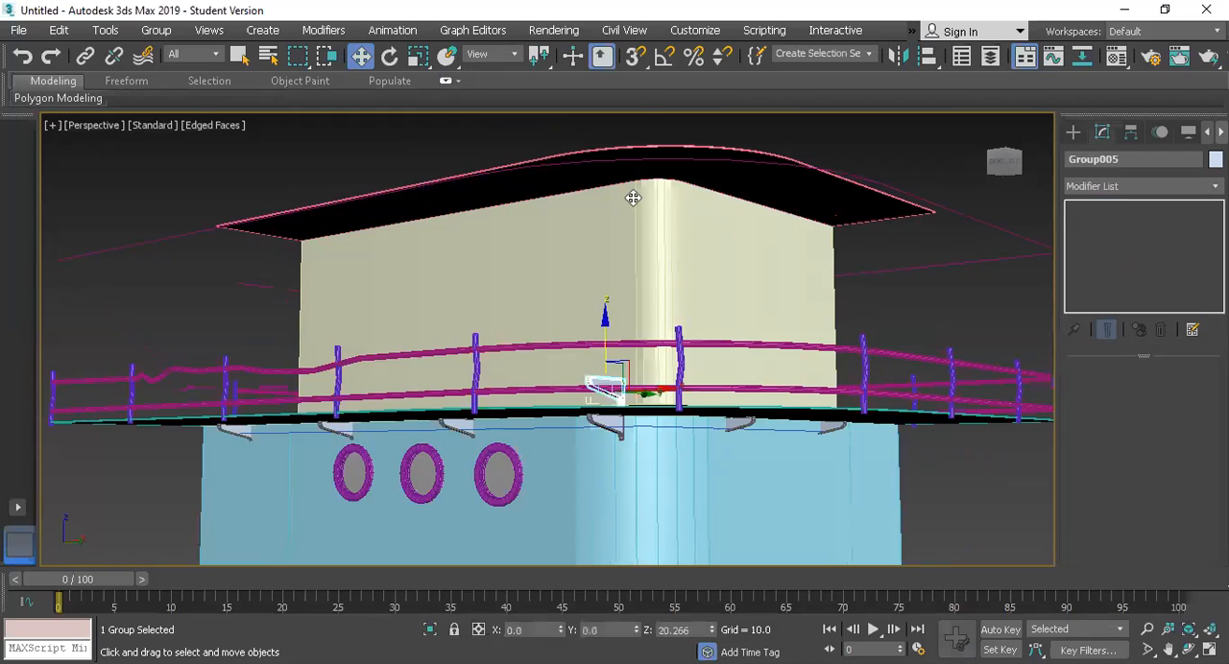
click(645, 122)
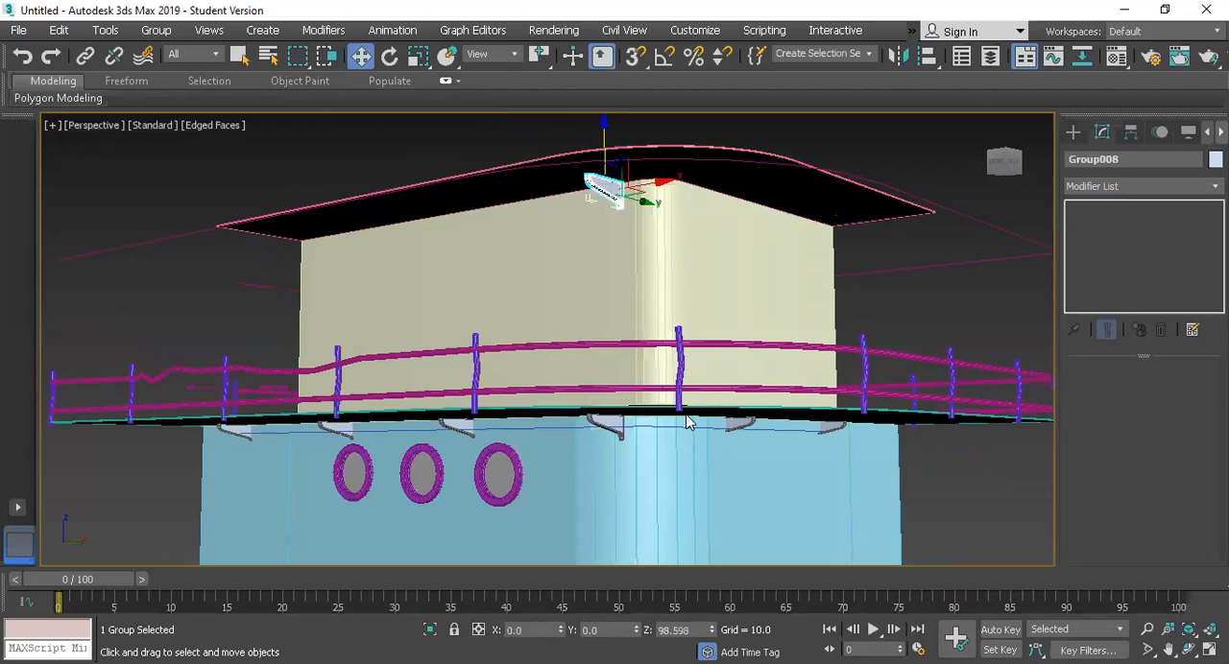
key(ctrl+z)
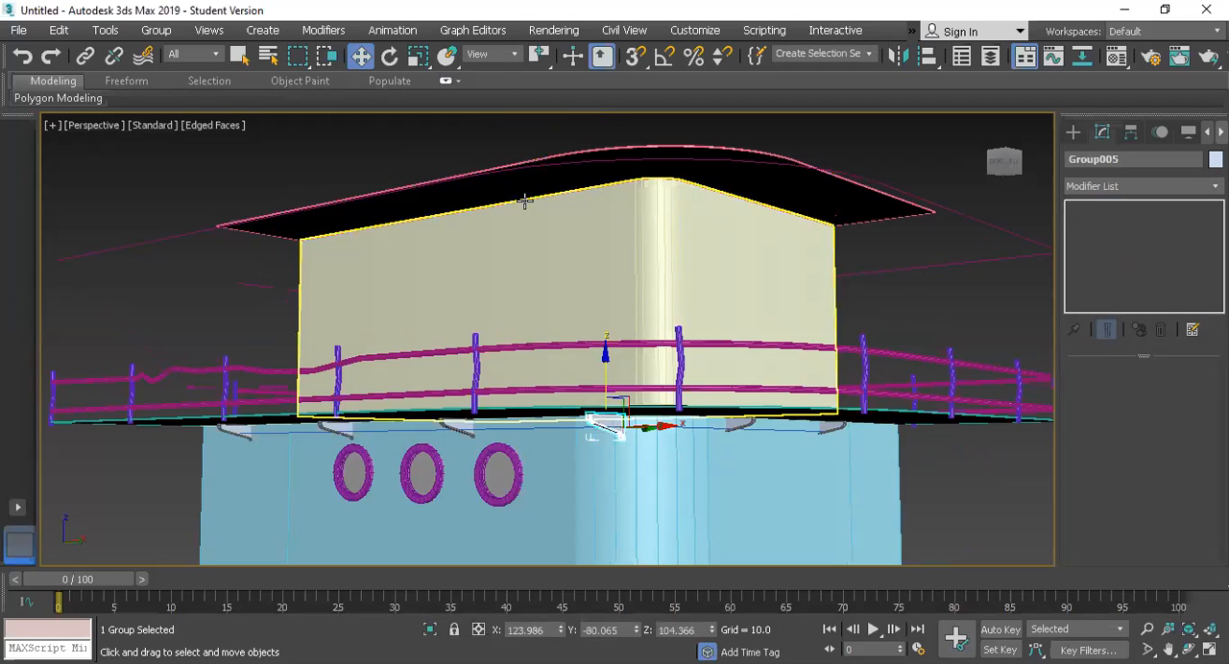
Step: In the Front view, draw a rectangle about 37.8 wide and 11.4 high under the overhang, against the block's rounded corner
key(alt+w)
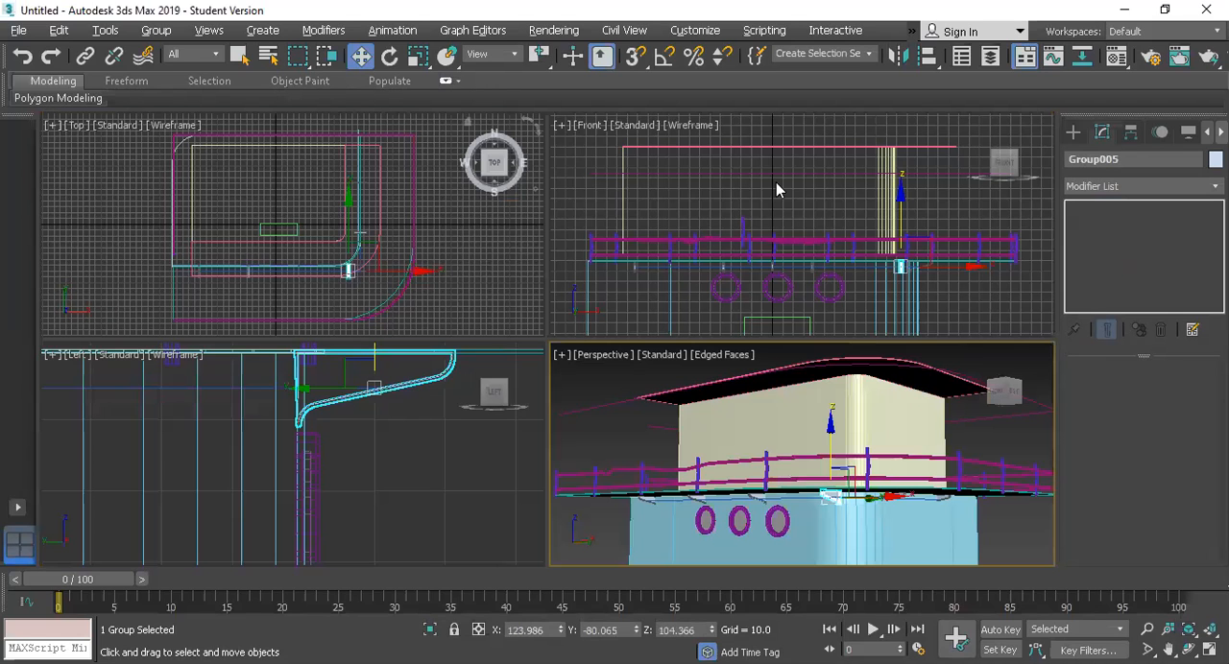
key(alt+w)
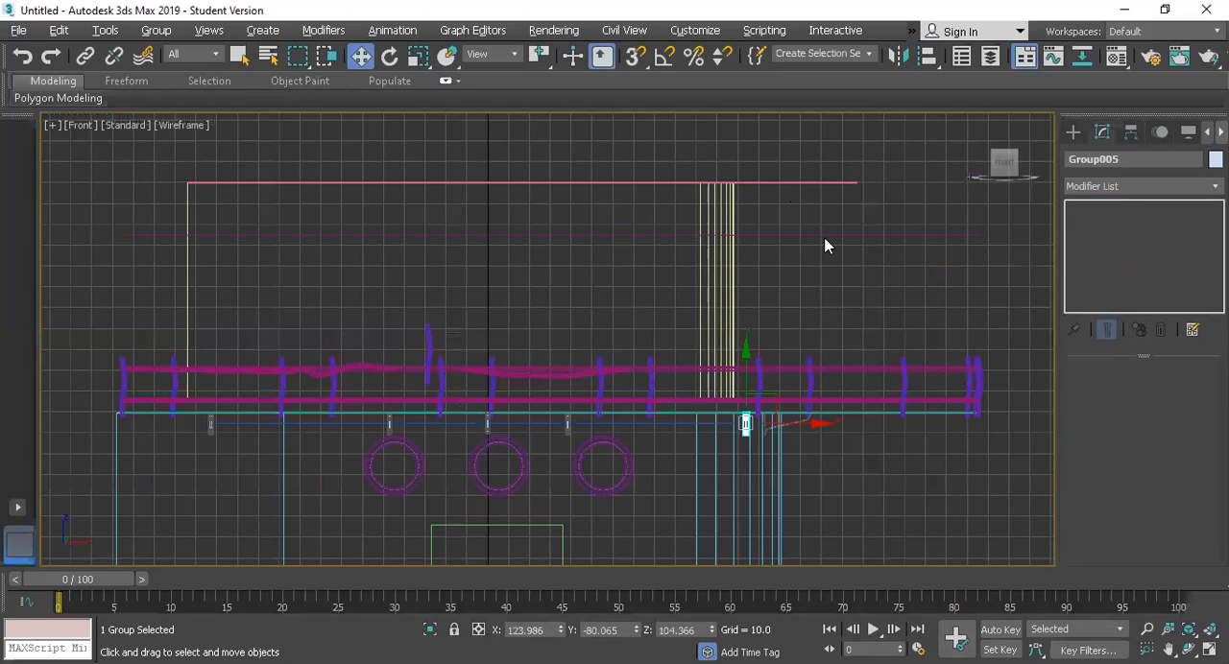
click(1000, 157)
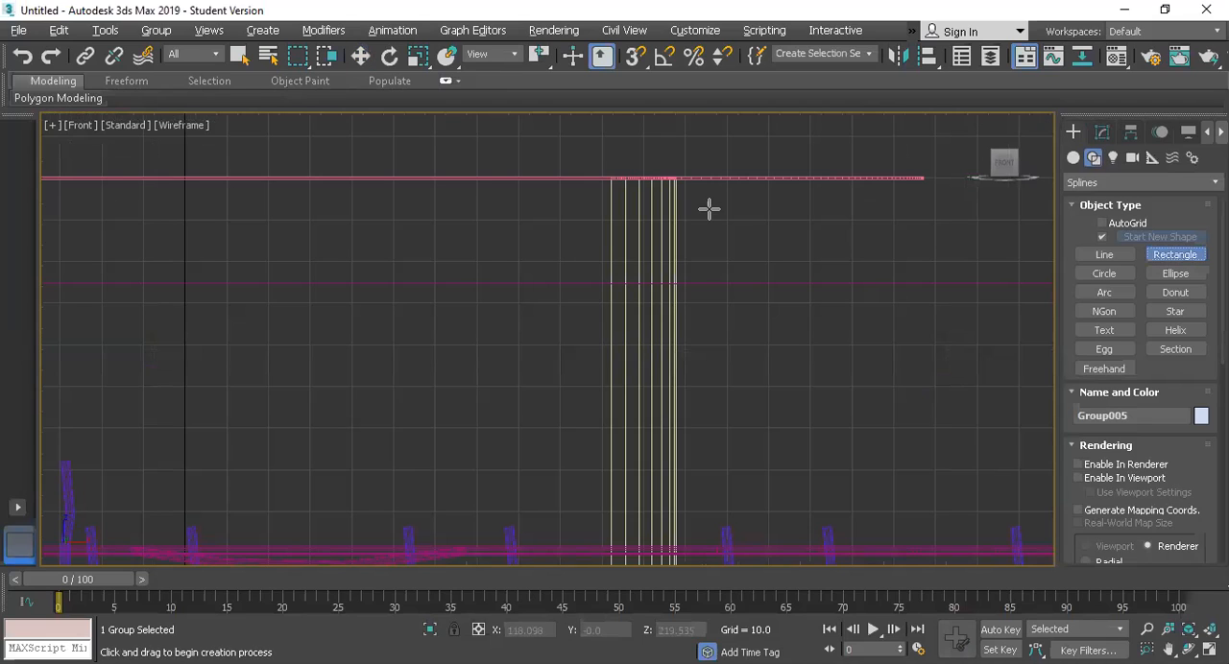
drag(677, 179, 835, 228)
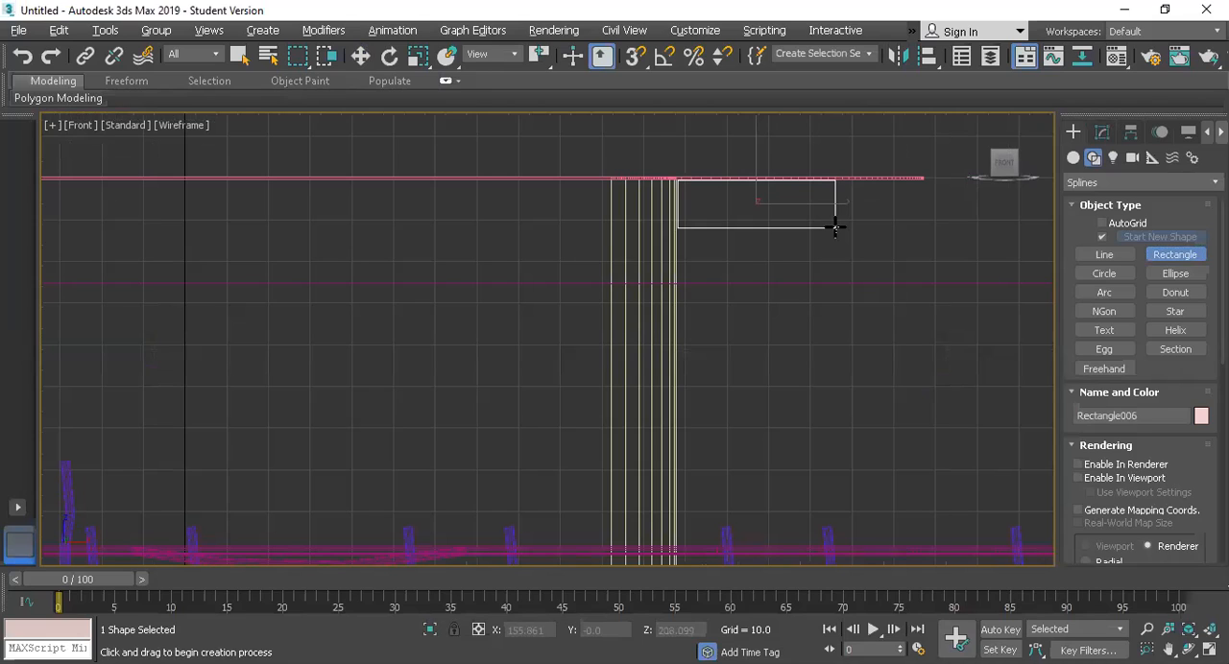
Step: Convert the new rectangle to an editable spline and delete its lower outer vertex
click(1102, 132)
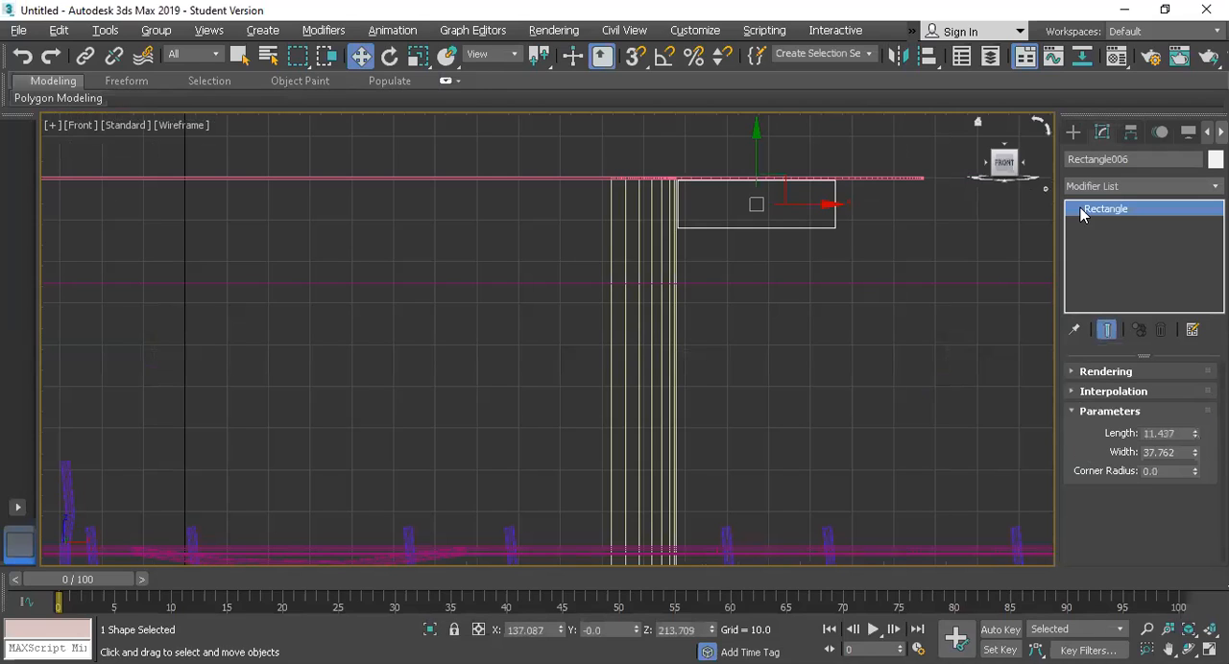
right_click(1104, 208)
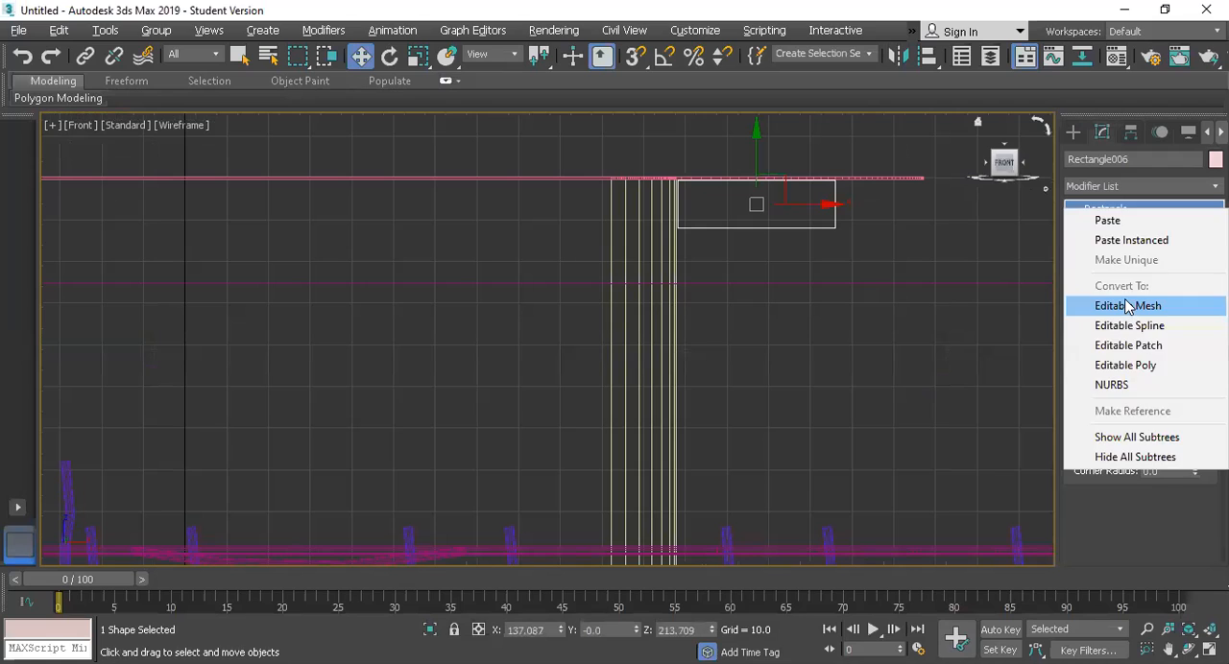
click(1128, 326)
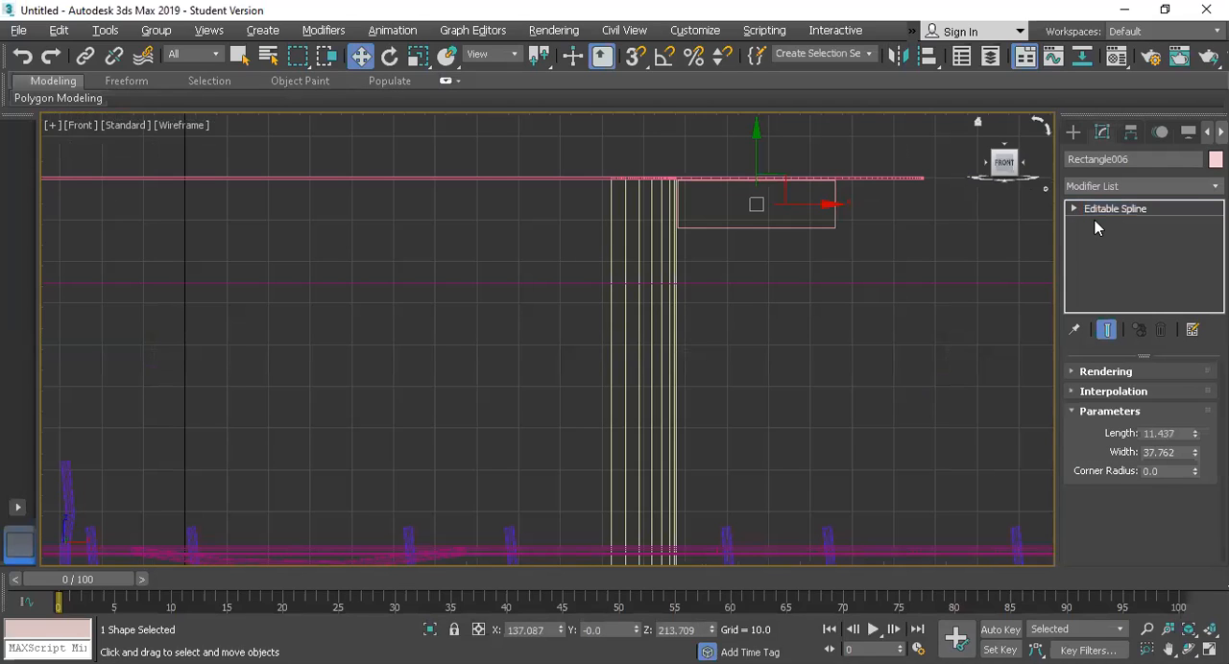
click(1075, 208)
key(1)
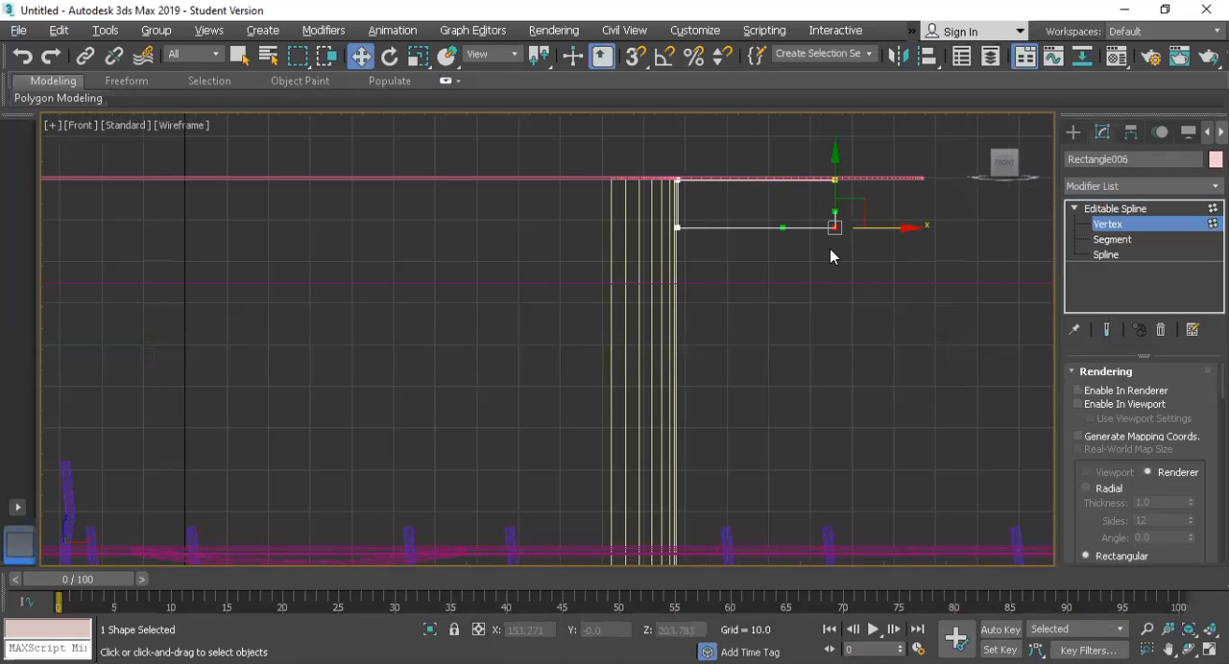
key(Delete)
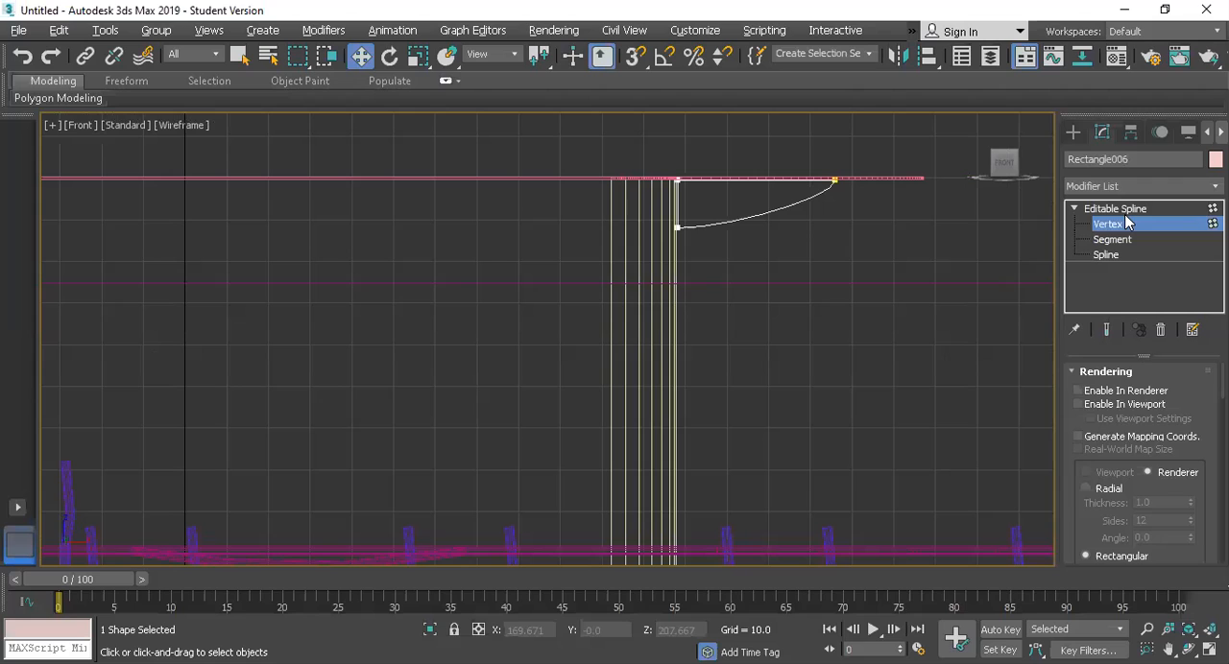
Step: Change the profile's remaining vertices to corner type to form a straight-edged triangle, and return to the whole spline
drag(754, 239, 644, 127)
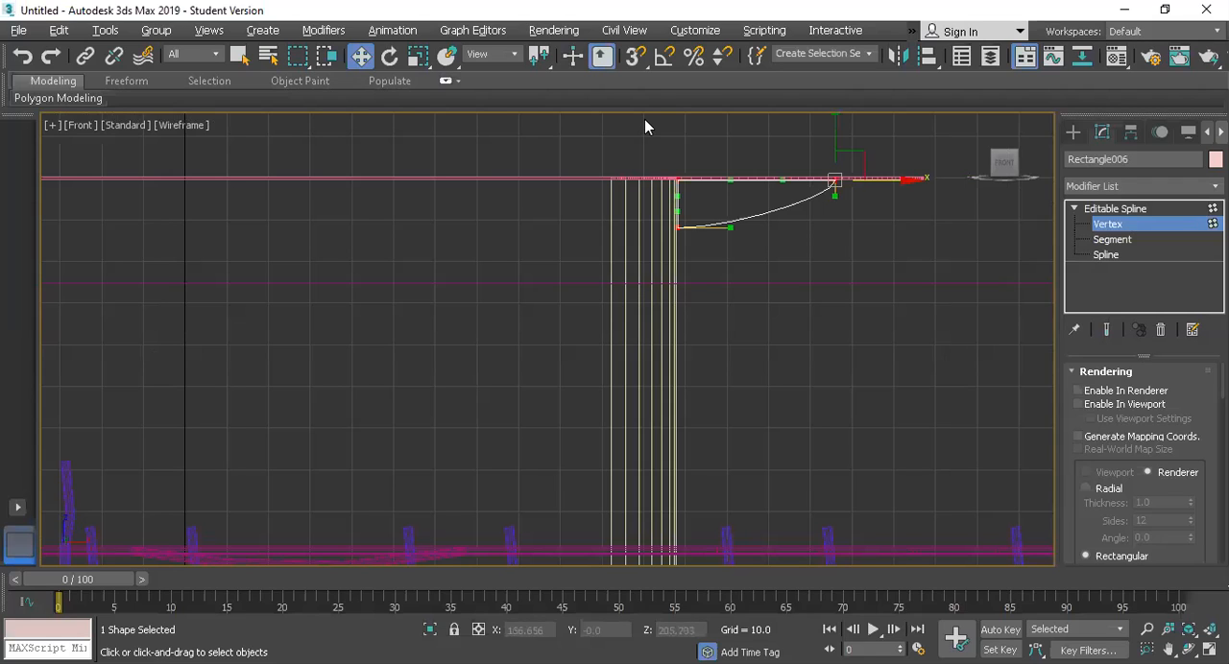
right_click(676, 138)
click(676, 138)
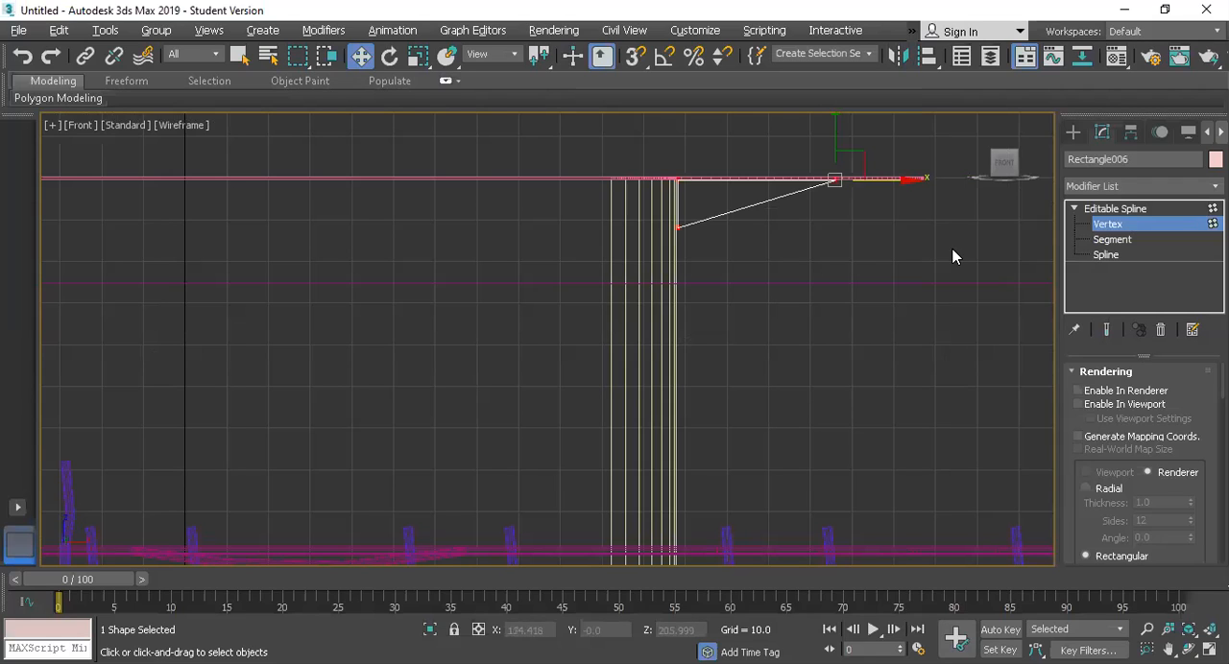
click(1118, 209)
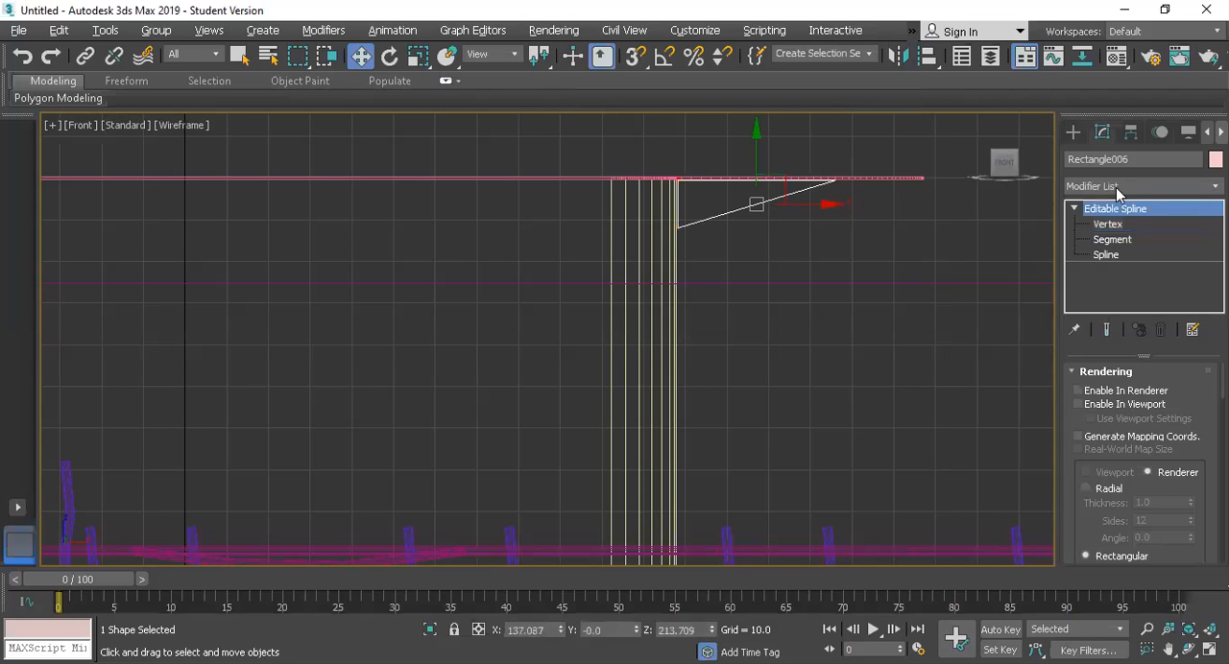
Step: Apply an Extrude modifier with an amount of 0.5 to the triangular bracket profile
click(1115, 187)
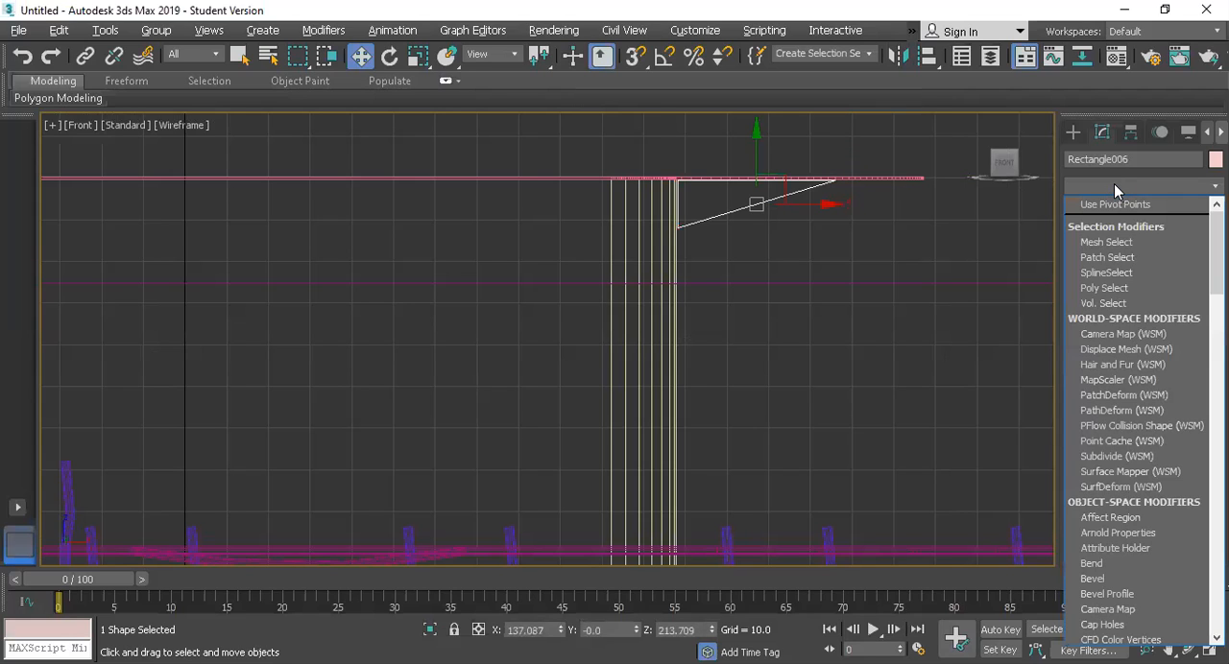
key(e)
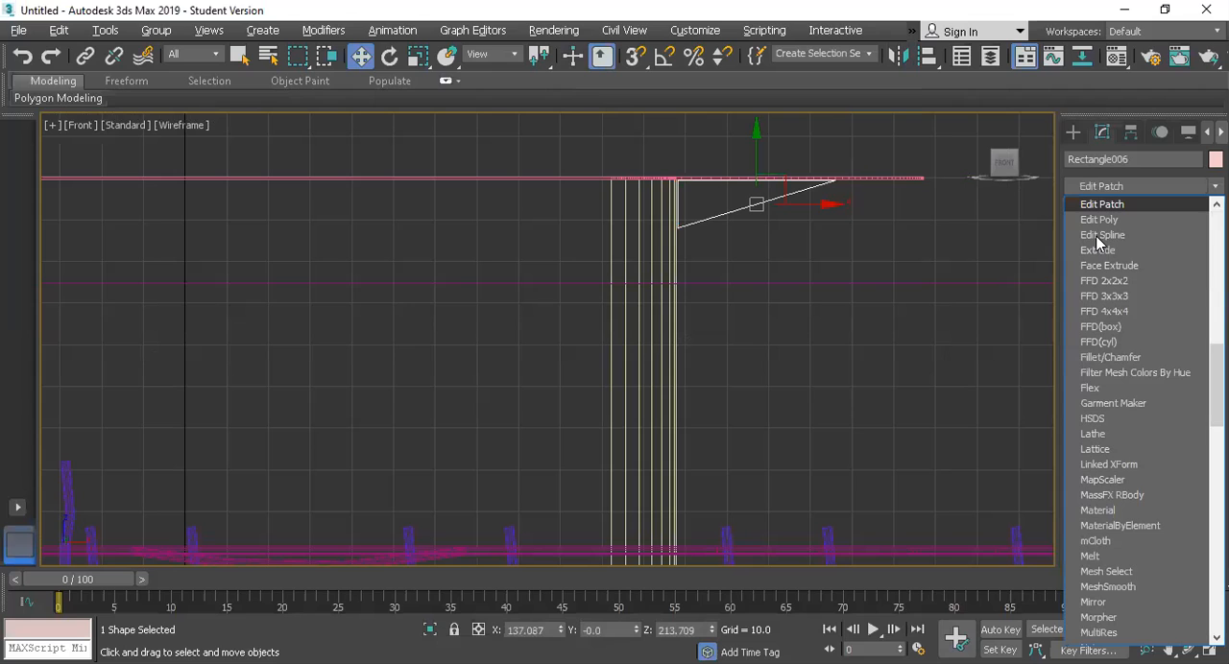
key(e)
click(1096, 238)
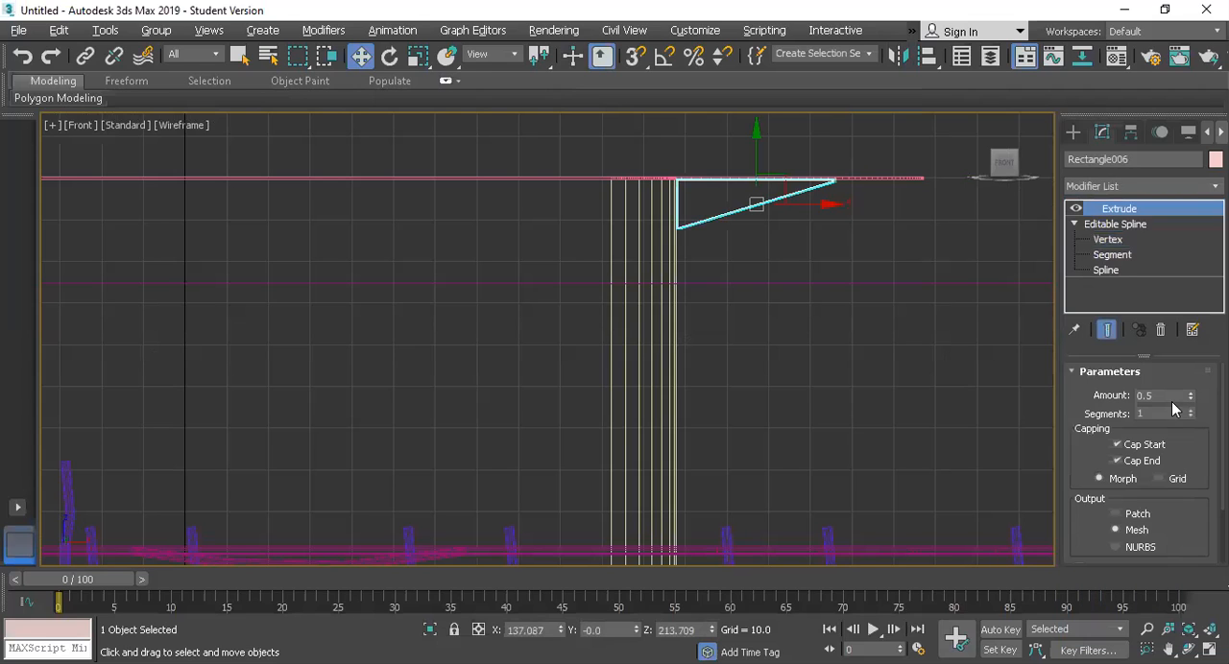
Step: In the Perspective view, make 2 evenly spaced copies of the bracket along the short wall beneath the overhang
key(p)
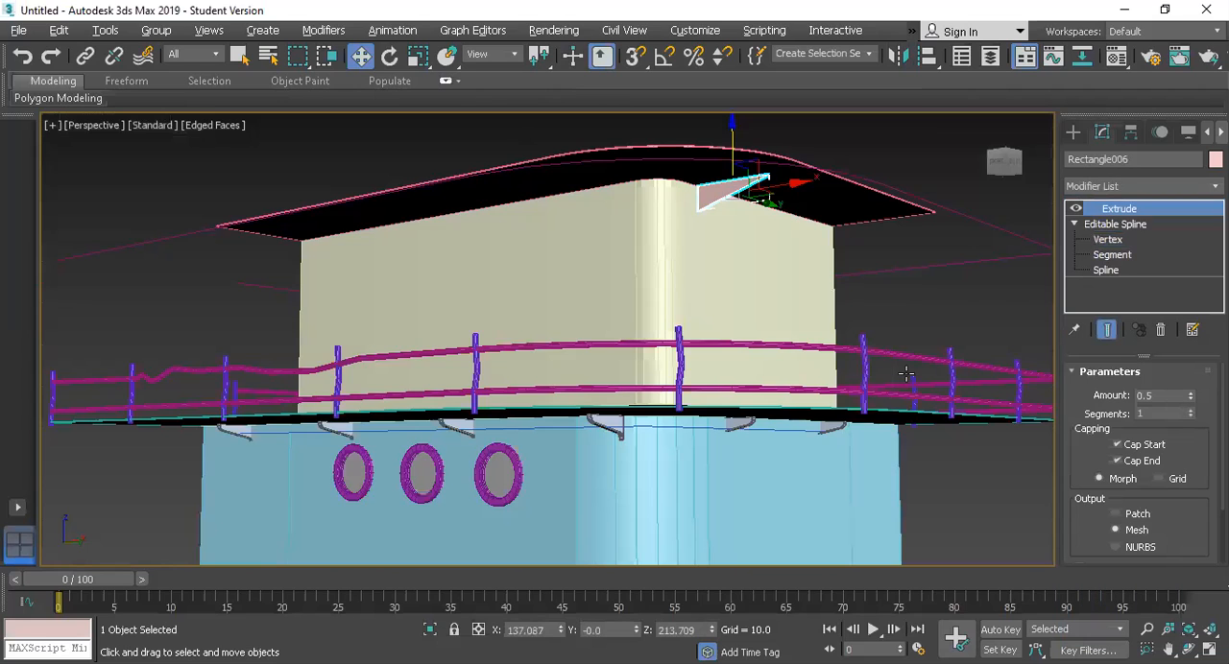
scroll(741, 178, up, 2)
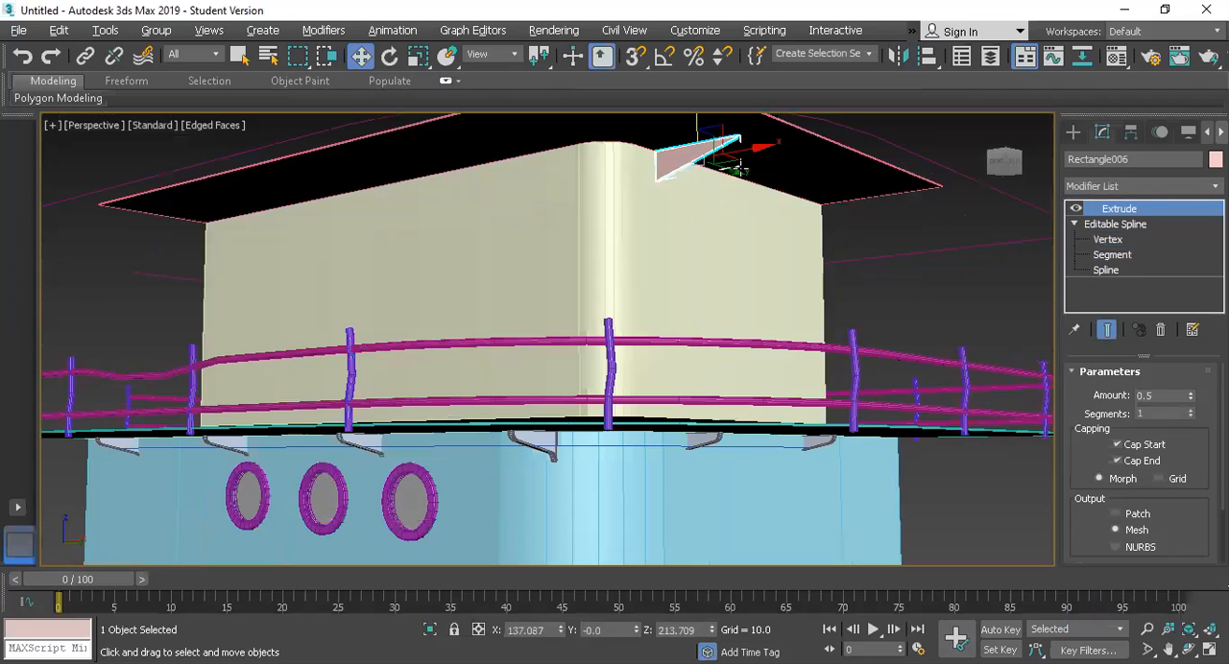
key(ctrl+v)
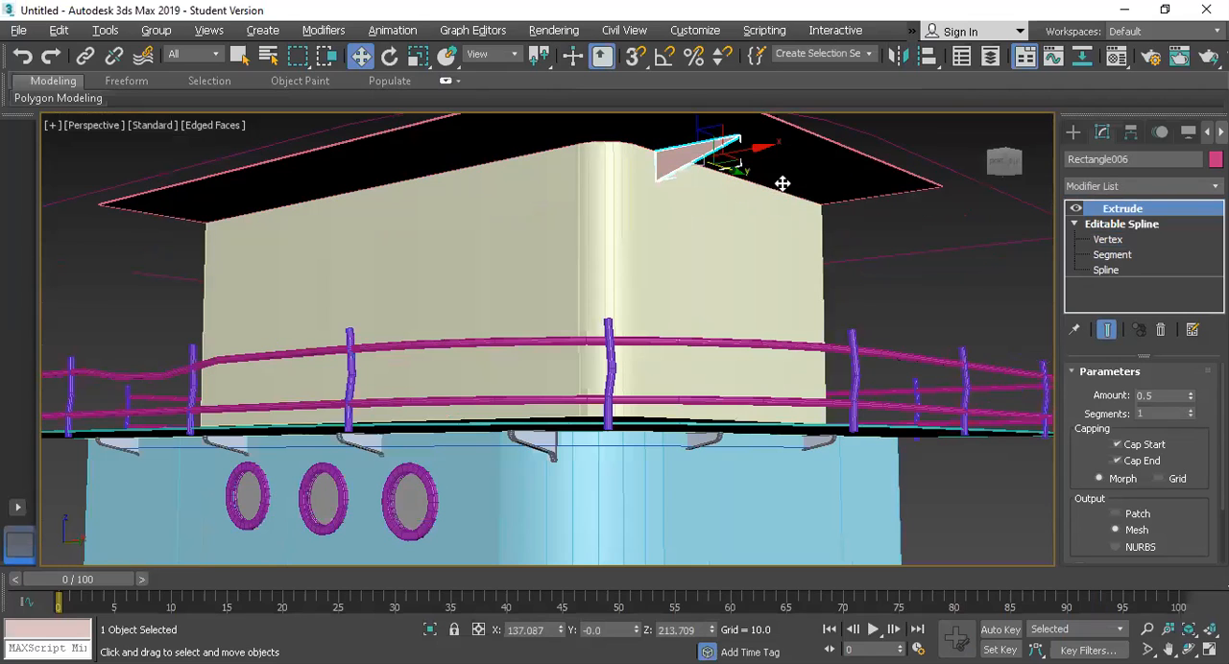
shift+drag(795, 187, 815, 190)
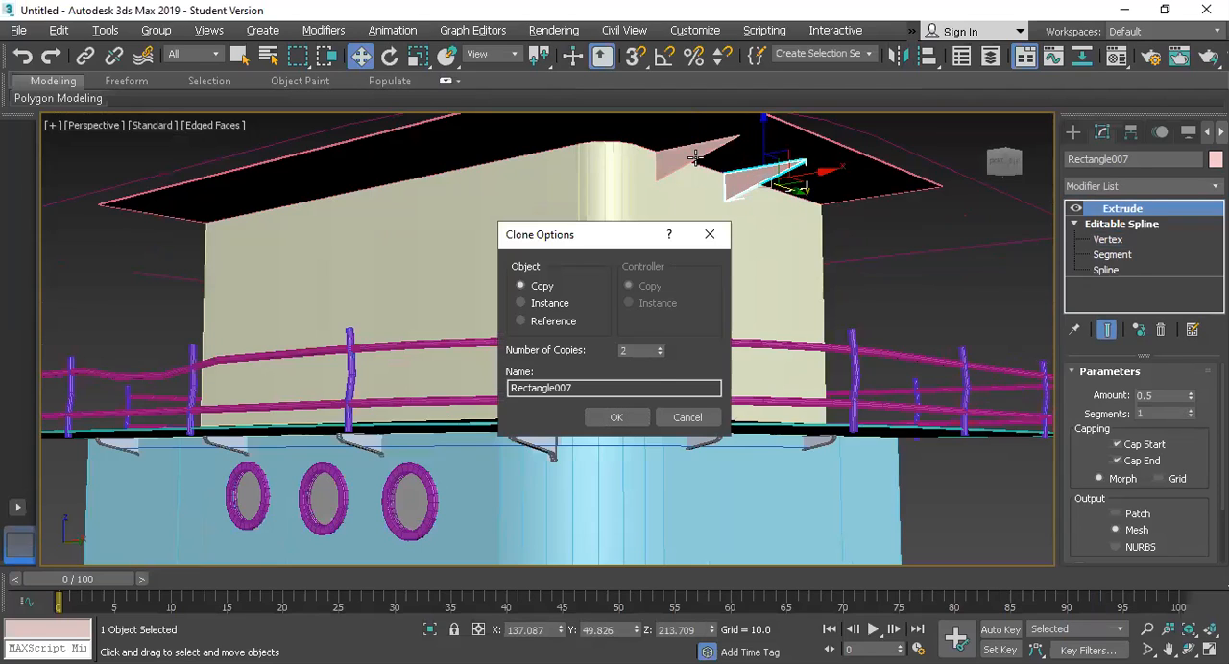
key(Return)
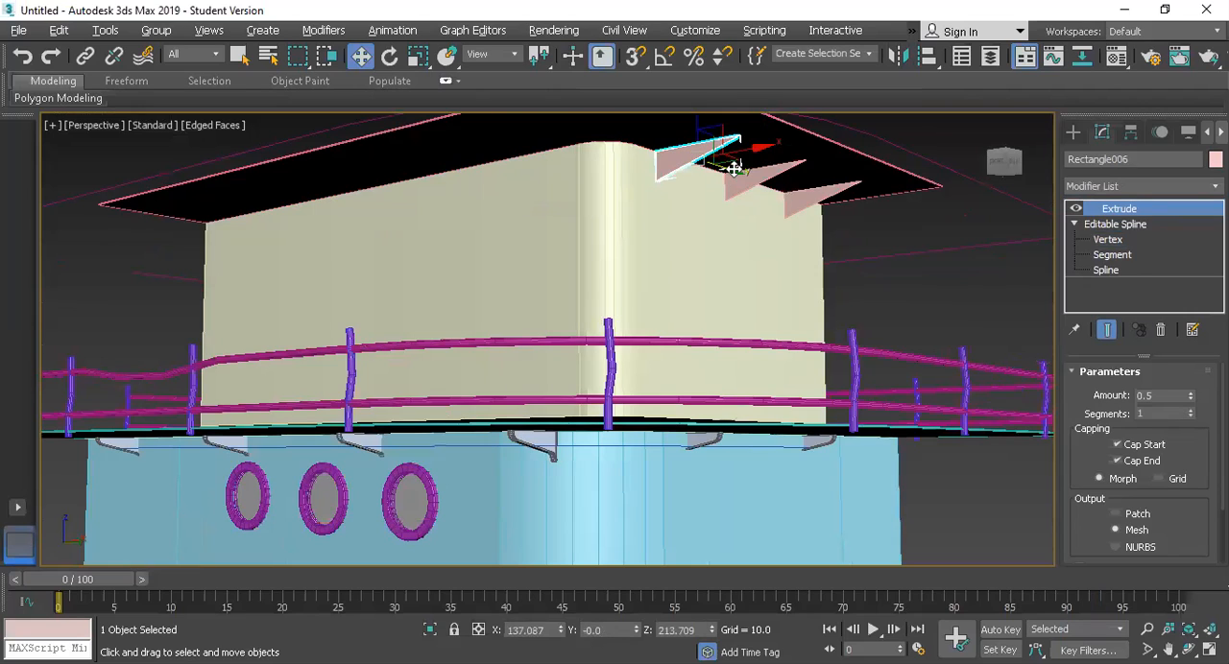
Step: Copy the first bracket past the rounded corner and, with angle snap on, turn it to project from the long side wall
mouse_move(729, 173)
shift+mouse_down()
mouse_move(606, 149)
mouse_move(637, 169)
mouse_move(609, 176)
shift+mouse_up()
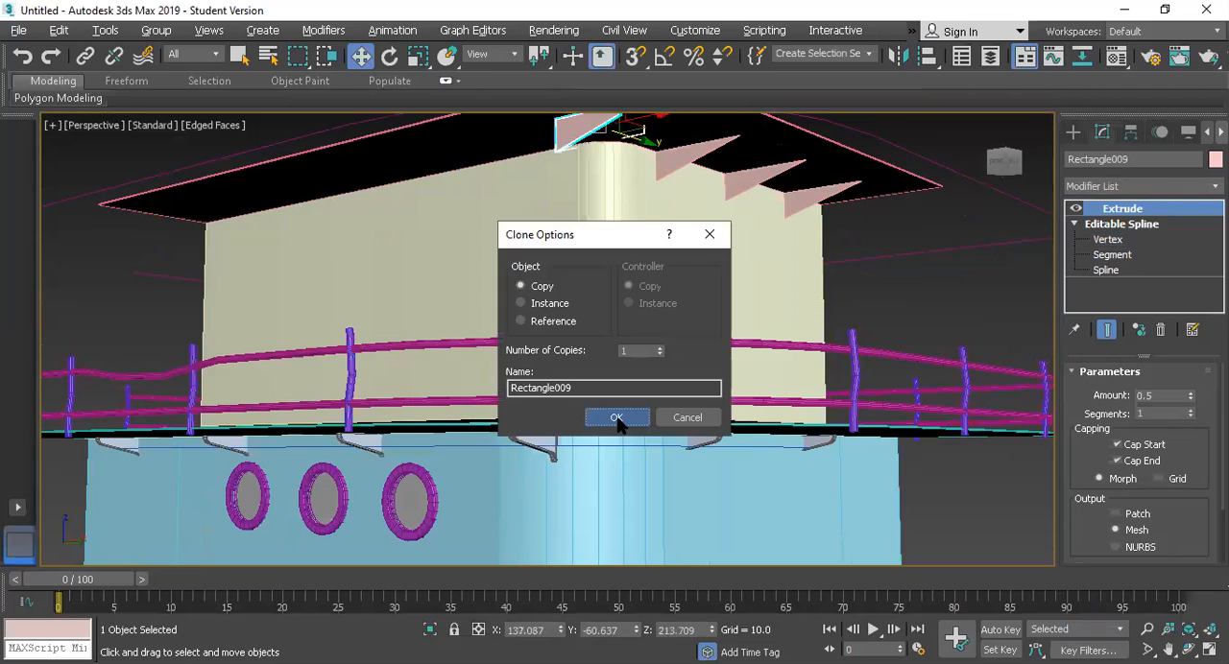
click(617, 417)
key(z)
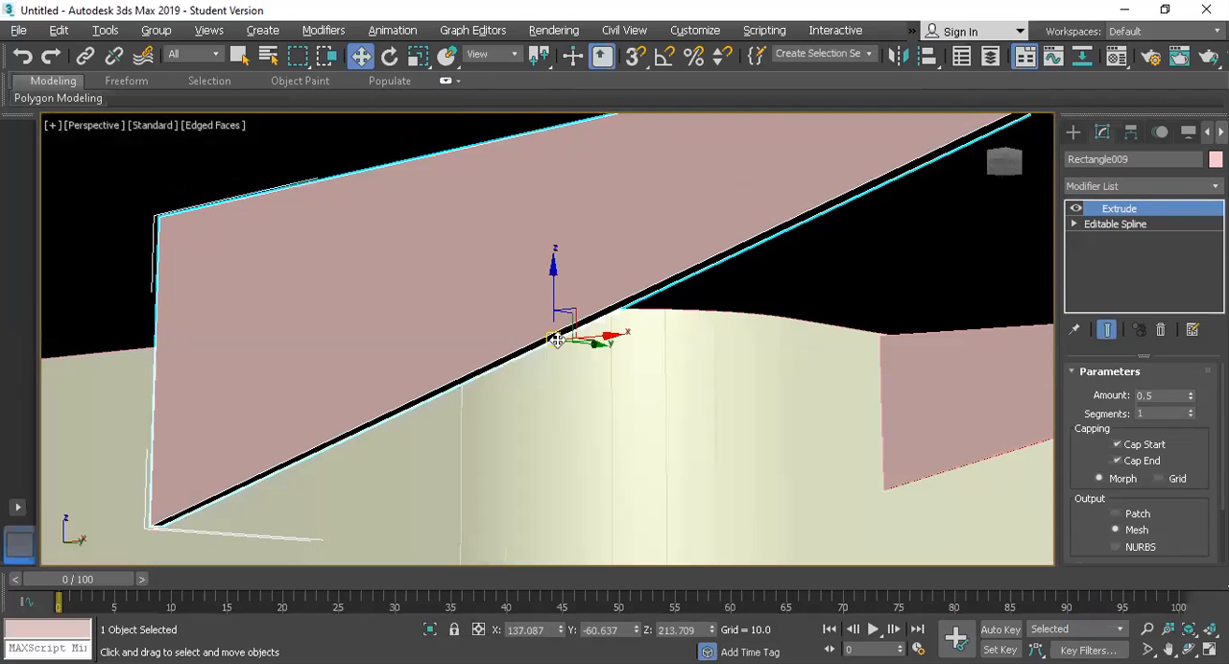
scroll(616, 210, down, 5)
key(e)
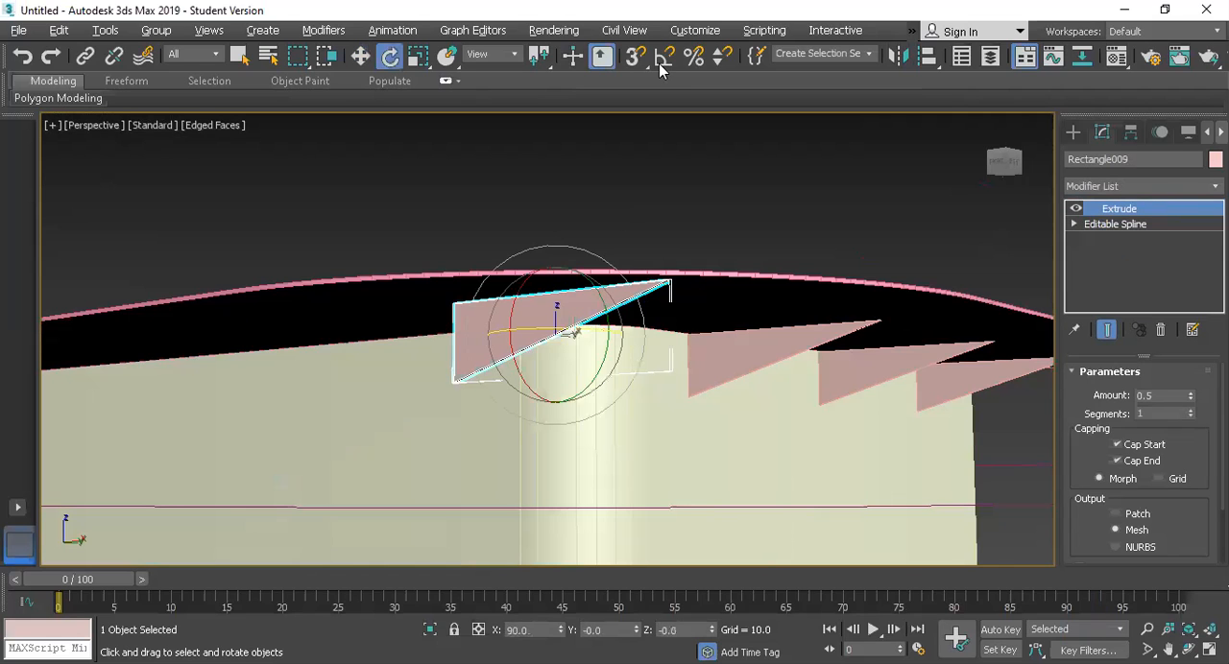
click(663, 60)
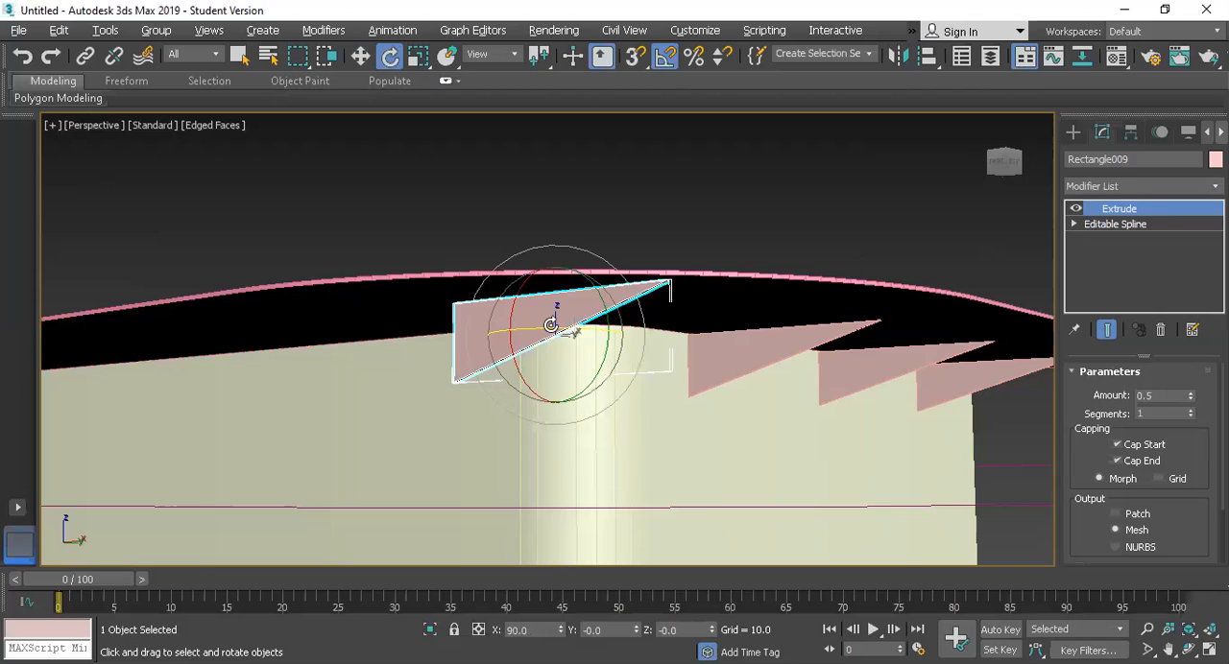
drag(507, 320, 439, 384)
key(w)
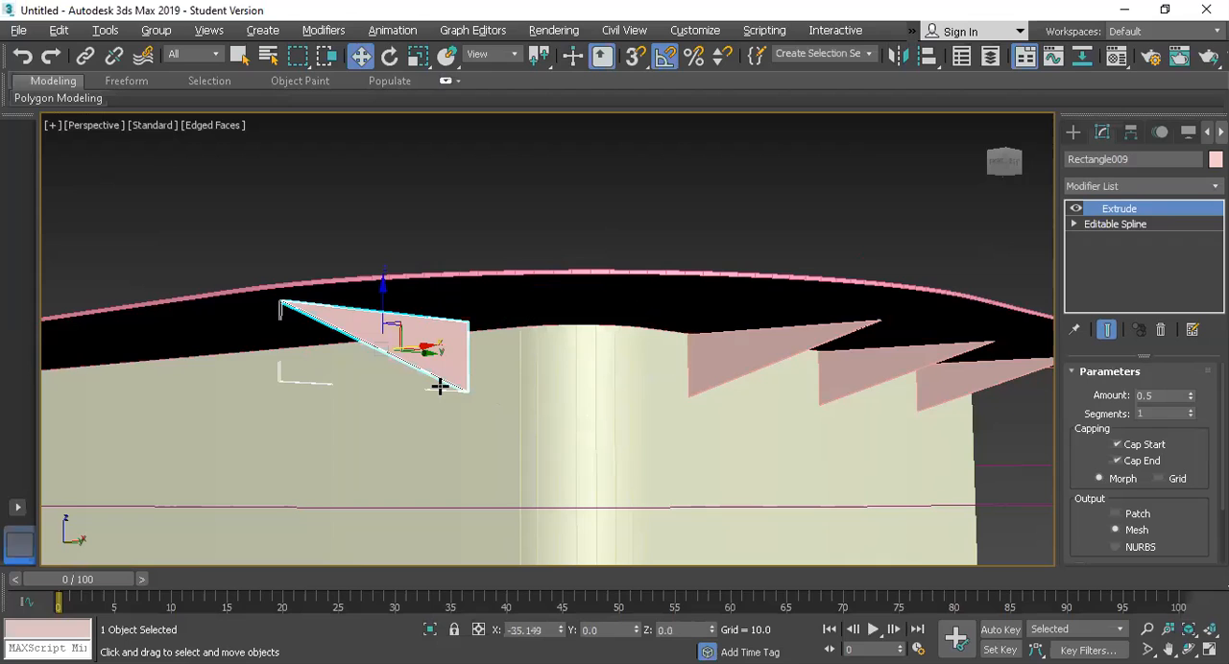
Step: Move the turned bracket along Y until its vertical edge sits against the upper block's long side wall
scroll(576, 326, down, 5)
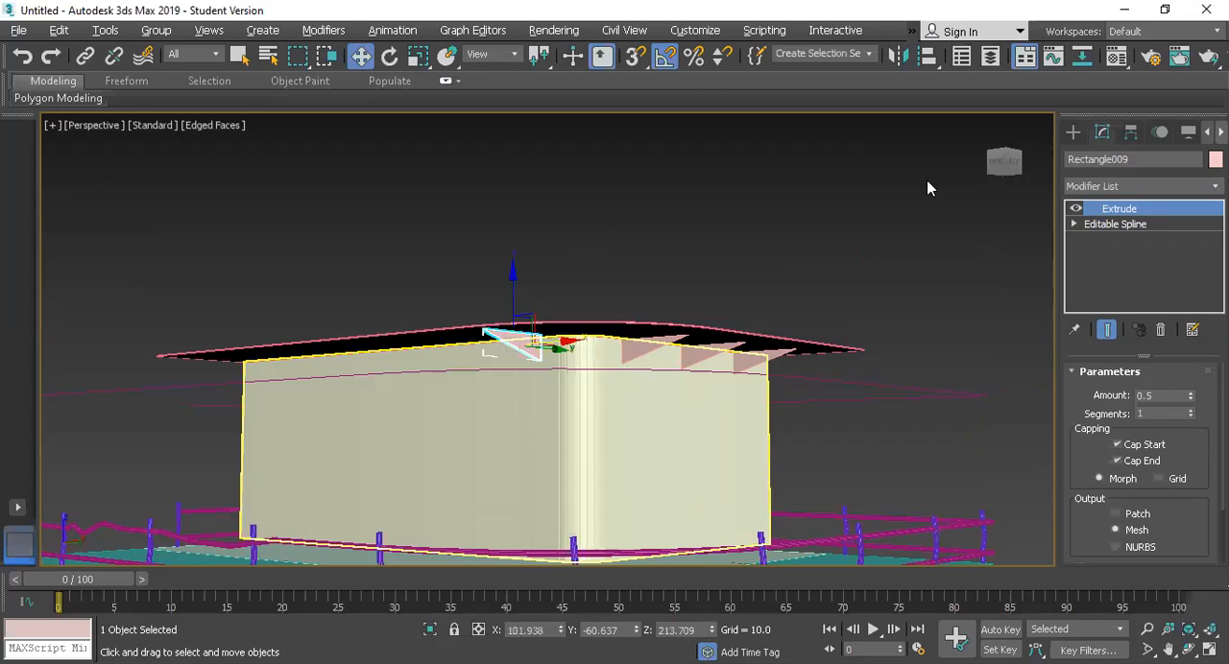
click(1005, 160)
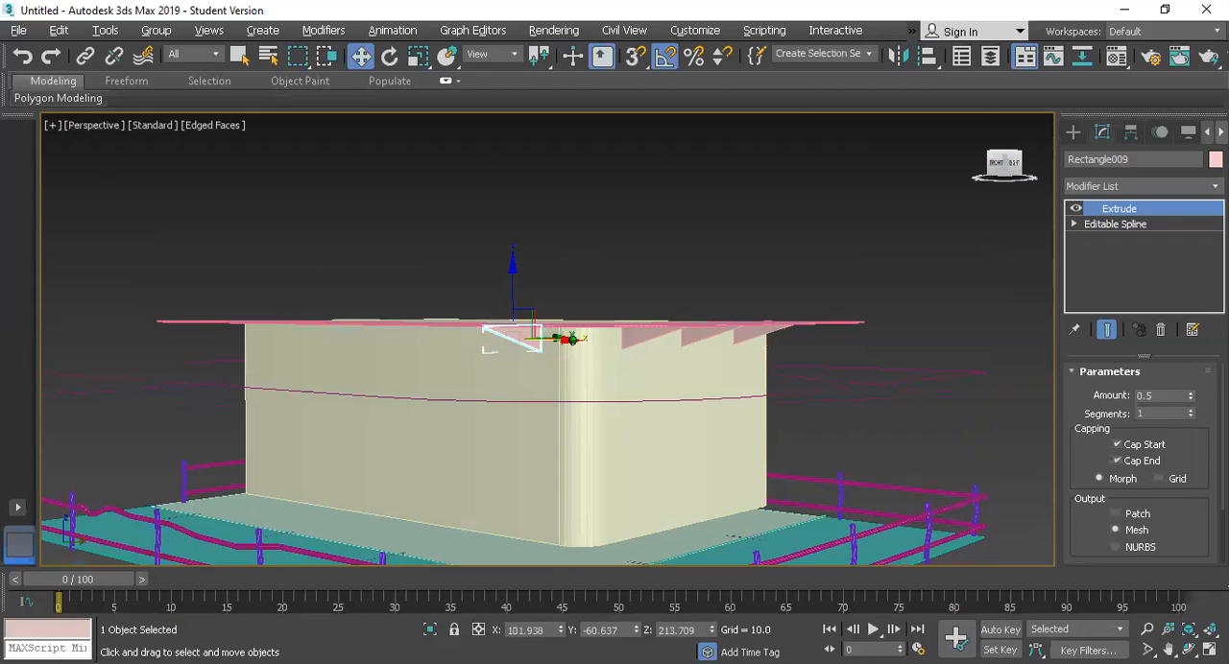
drag(1005, 163, 1048, 153)
click(995, 162)
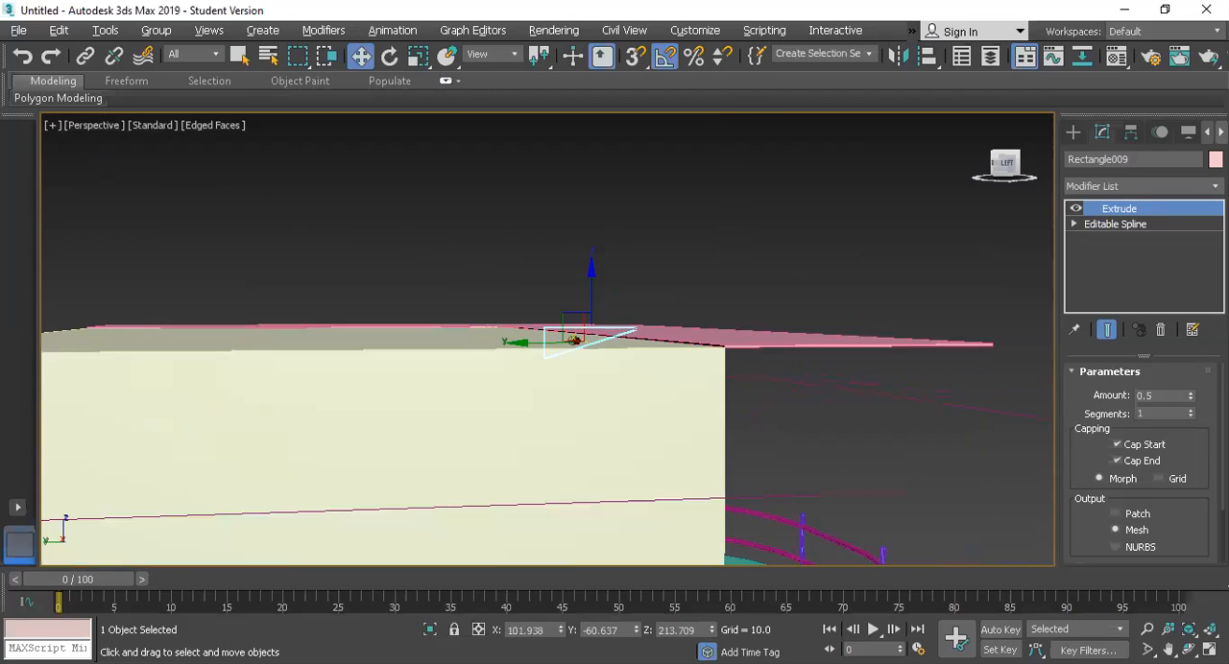
alt+middle_drag(514, 344, 513, 343)
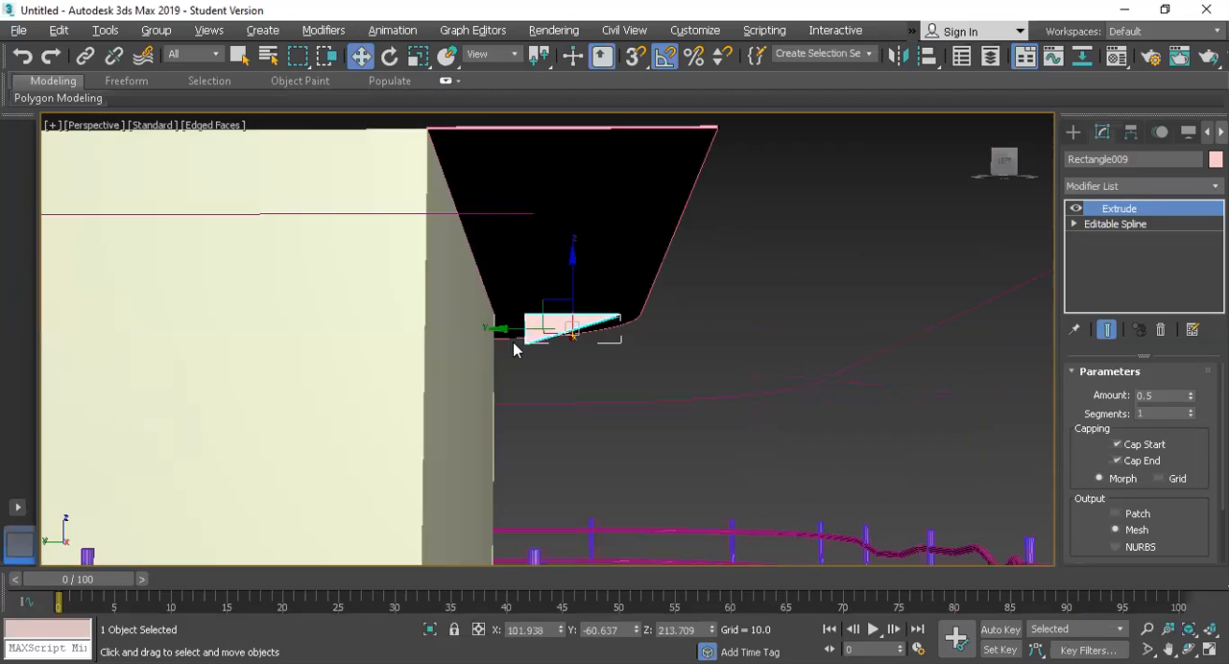
drag(472, 342, 442, 341)
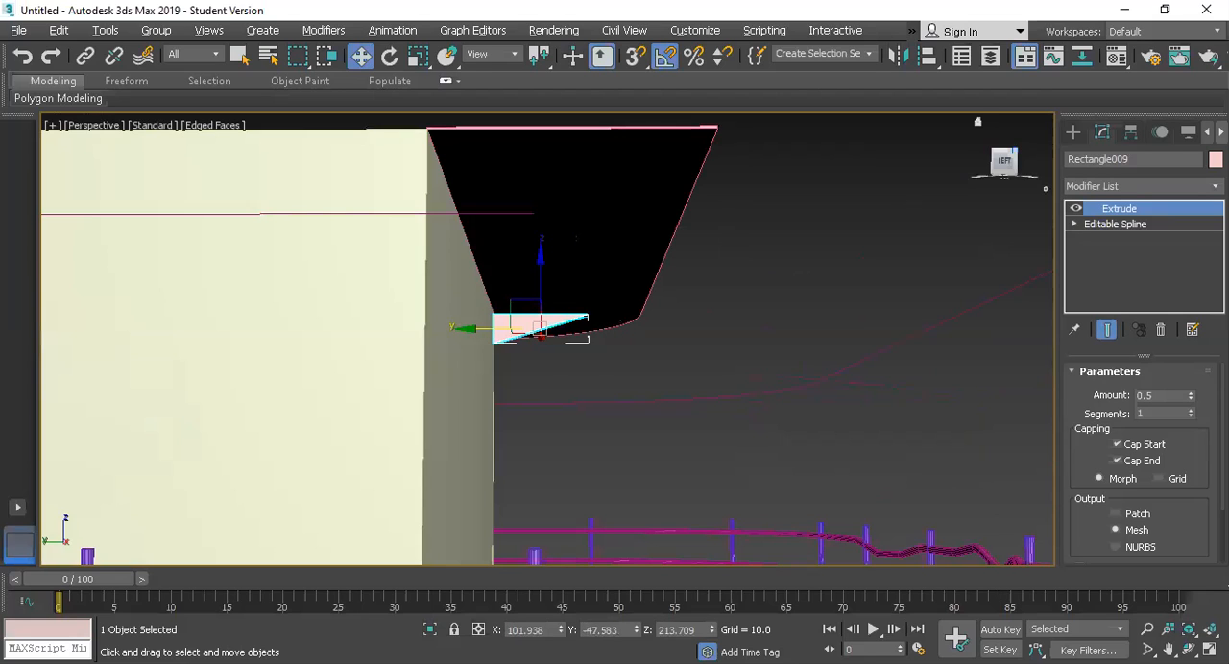
Step: Make 2 evenly spaced copies of the side bracket along the long wall, and select the roof overhang
mouse_move(1013, 152)
mouse_down()
mouse_move(576, 342)
mouse_move(410, 372)
mouse_up()
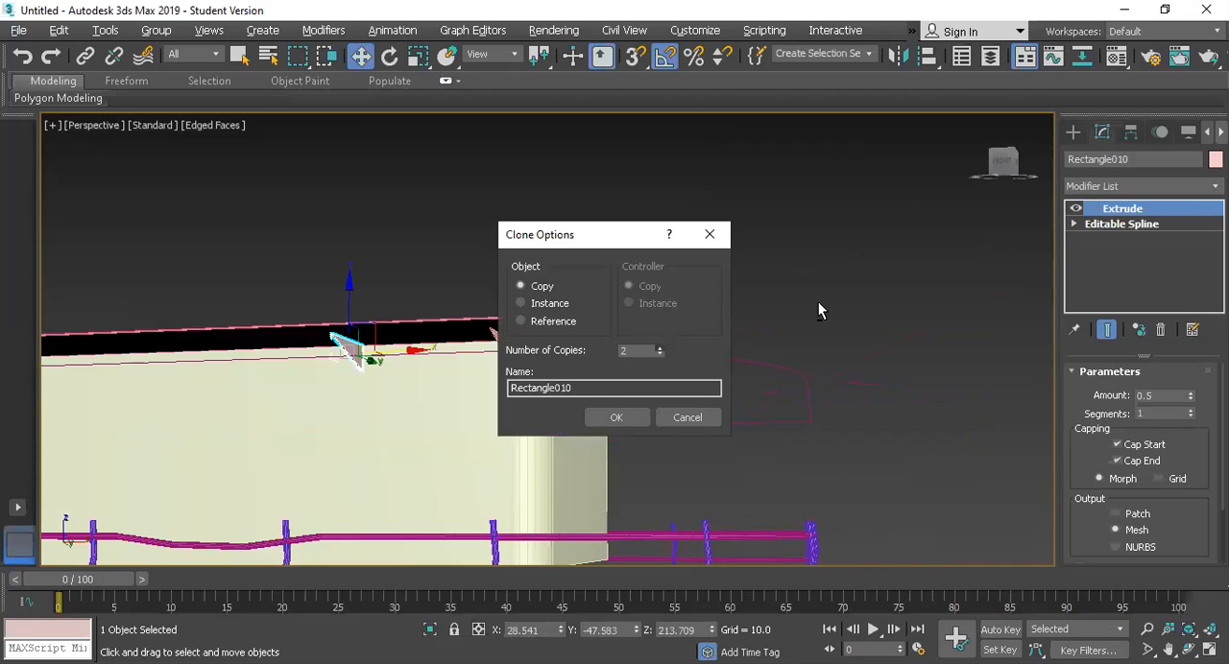
click(616, 416)
scroll(615, 388, down, 5)
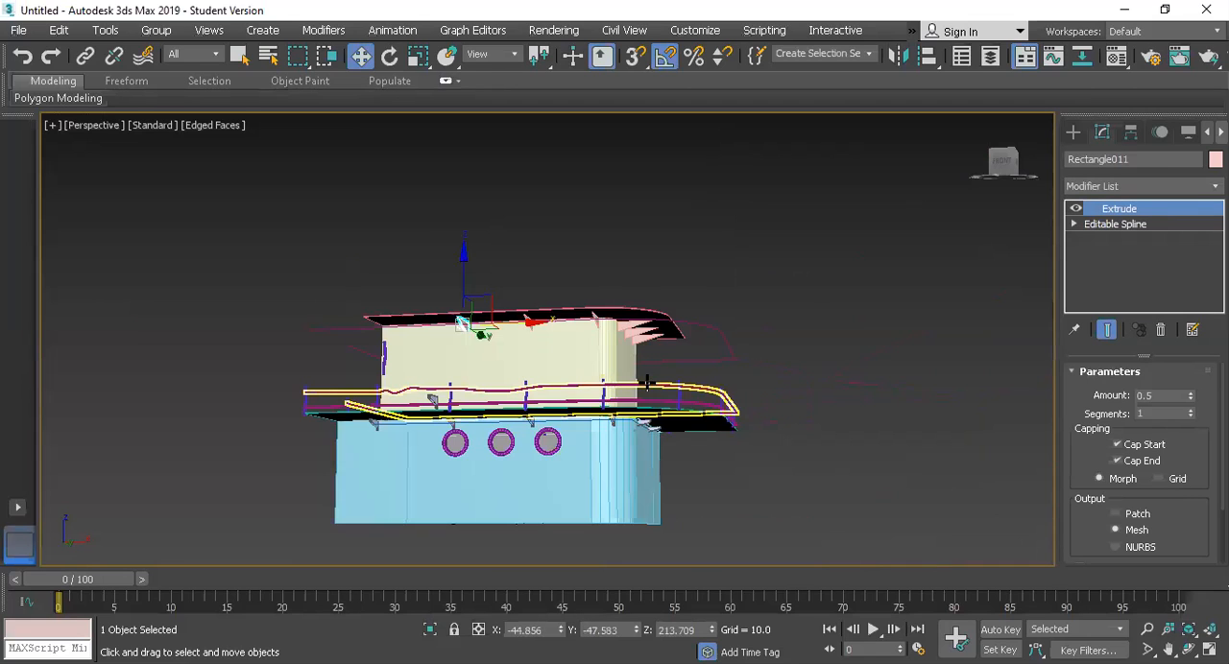
click(646, 312)
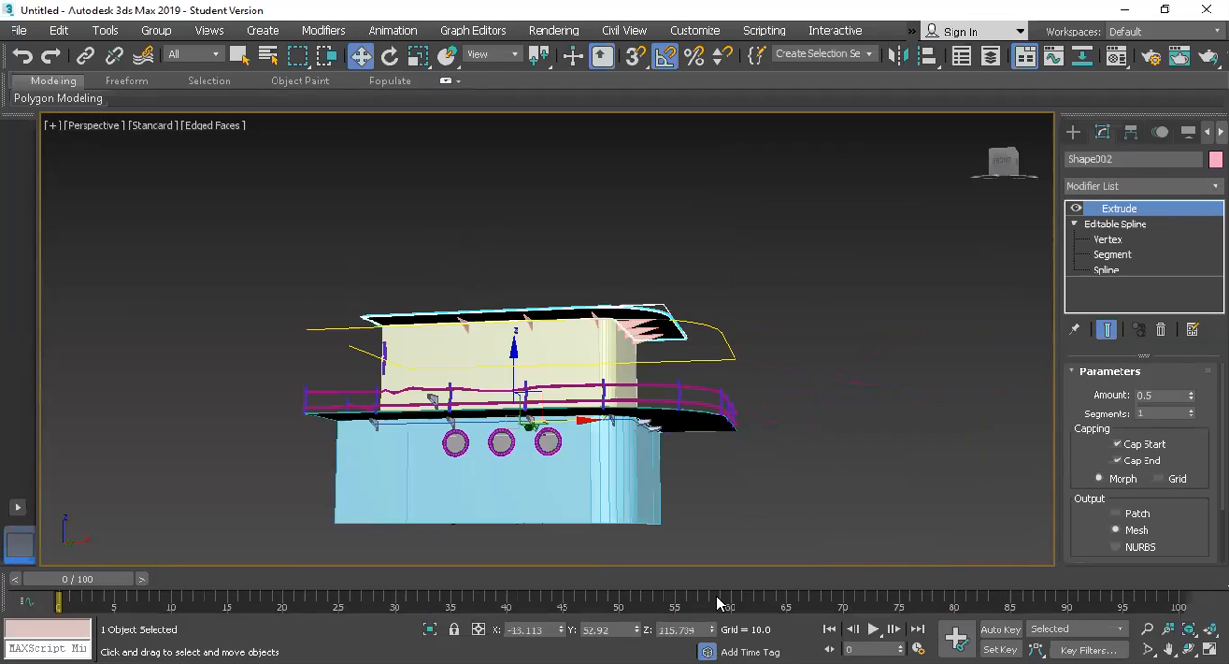
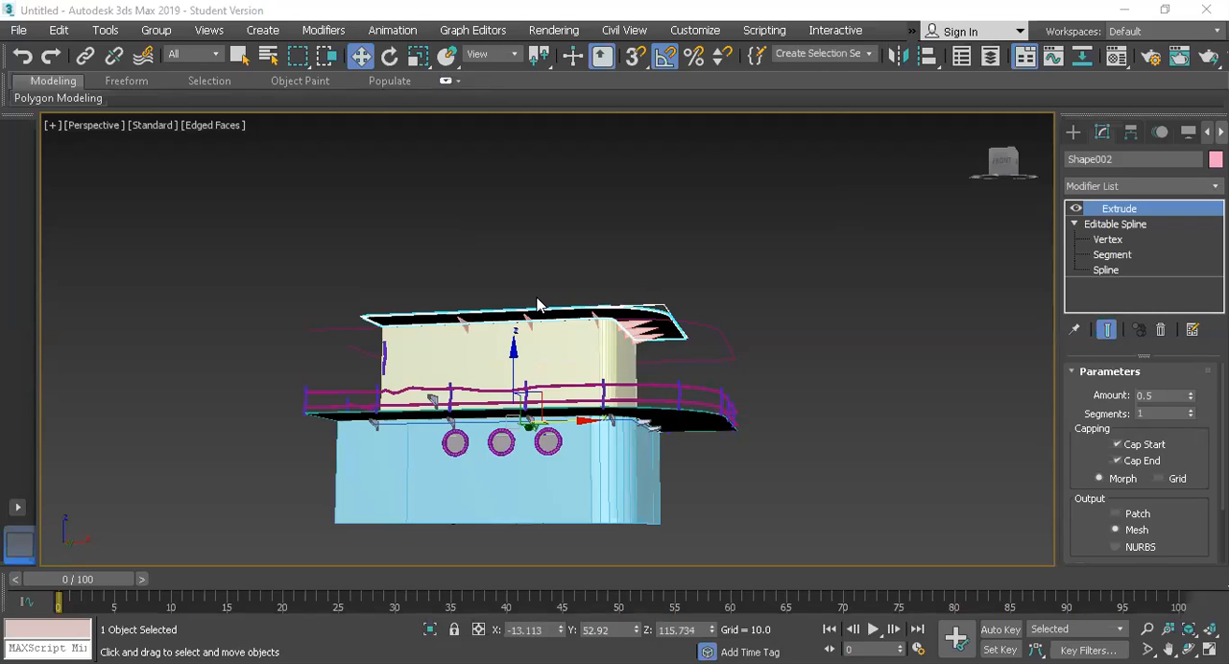
Step: Select the upper cabin block together with the roof overhang and isolate both objects
scroll(662, 280, up, 2)
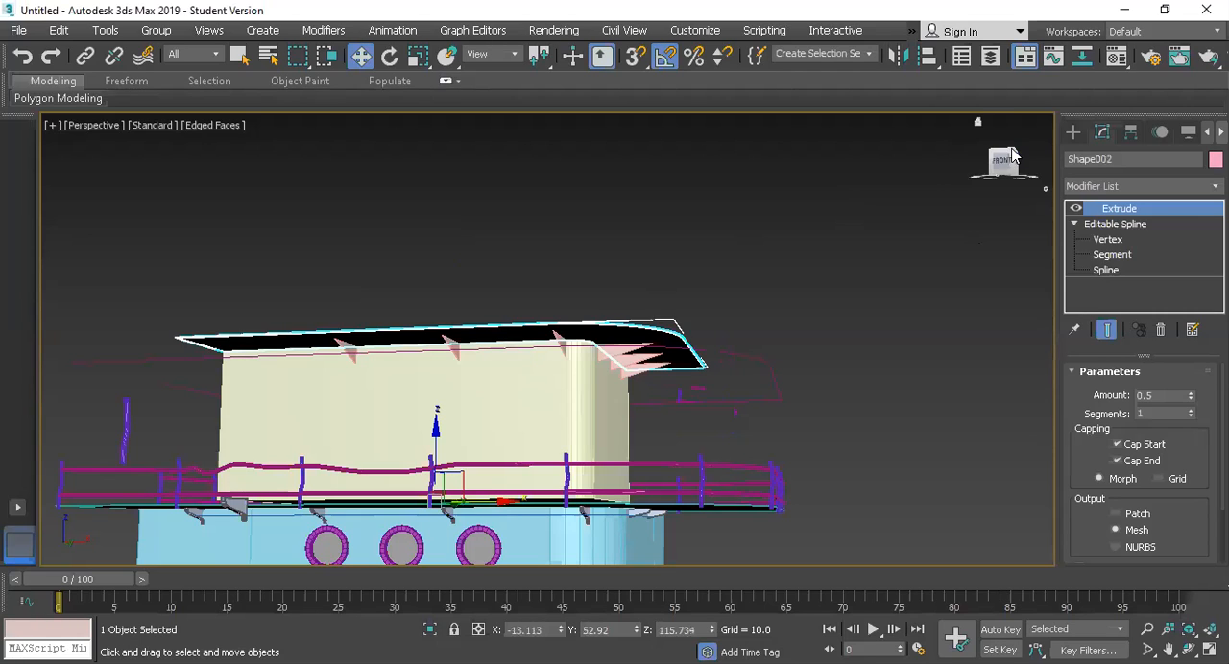
key(shift+z)
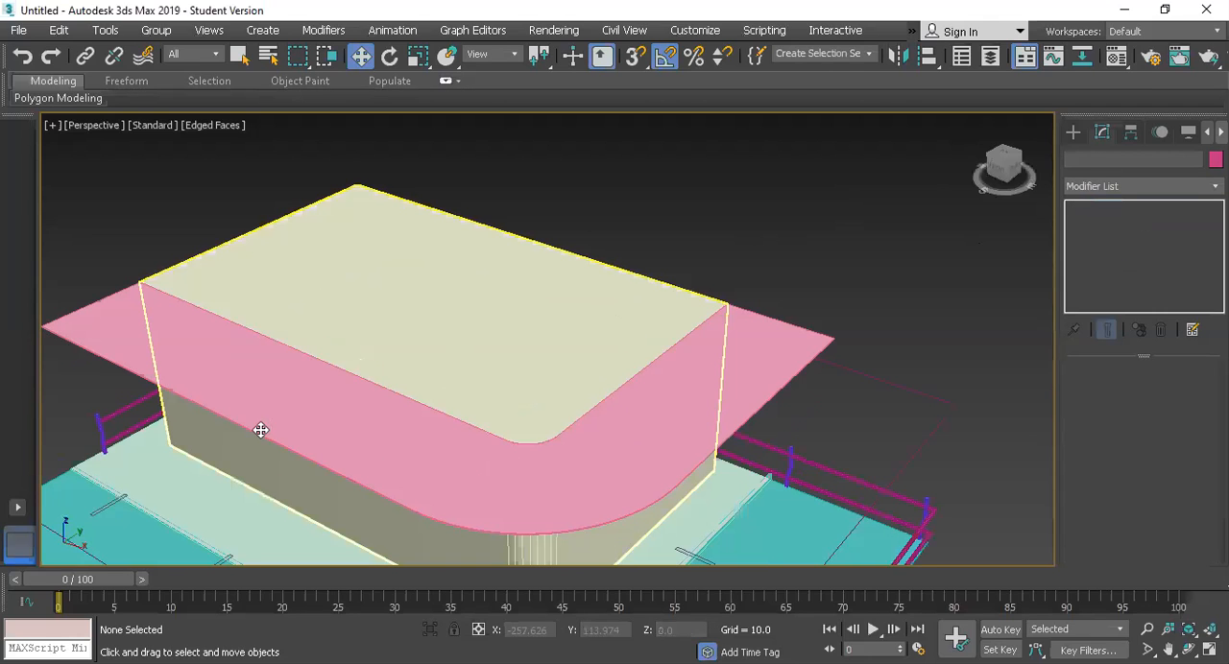
click(365, 378)
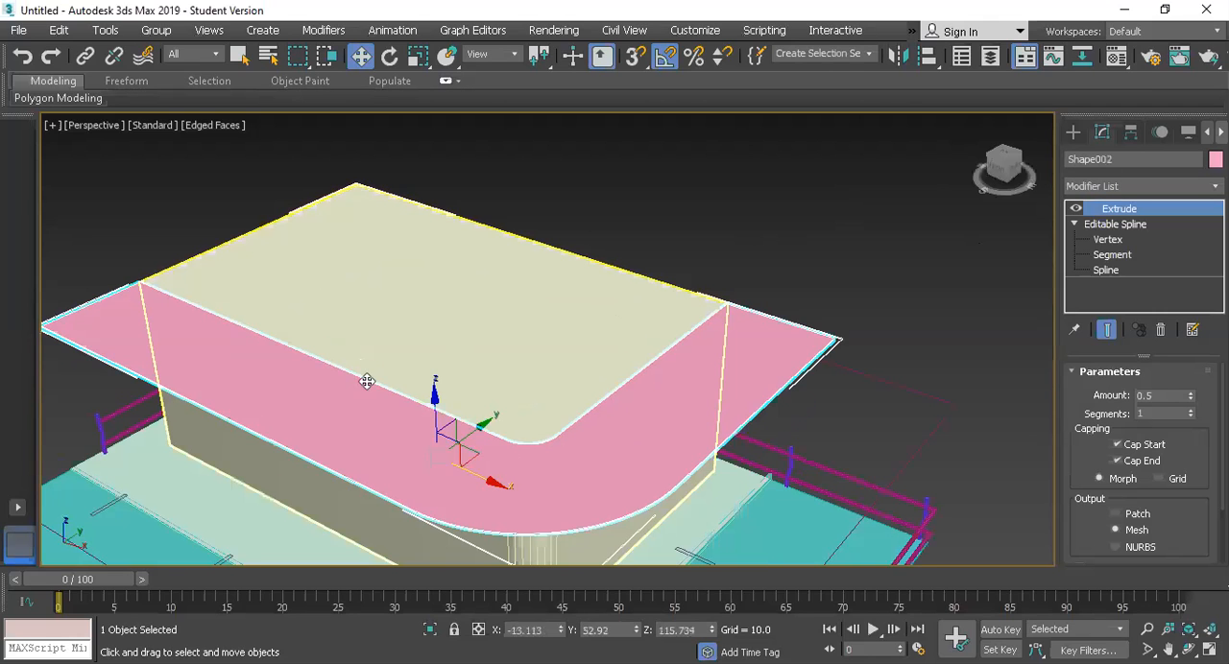
ctrl+click(342, 270)
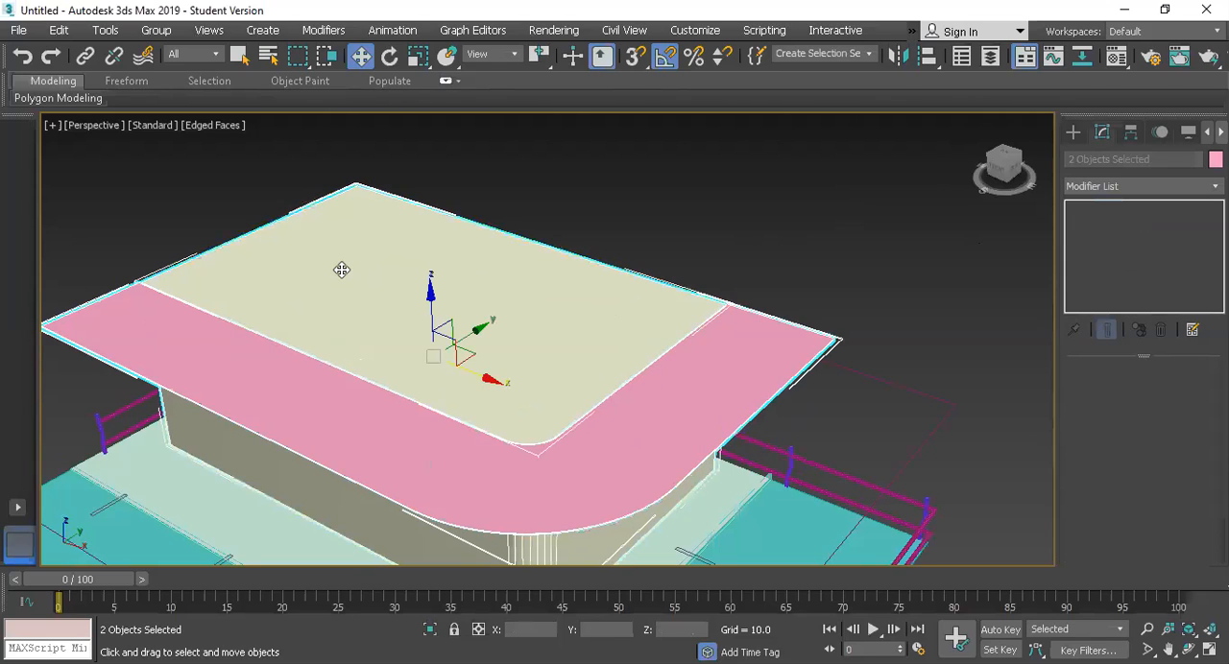
key(alt+q)
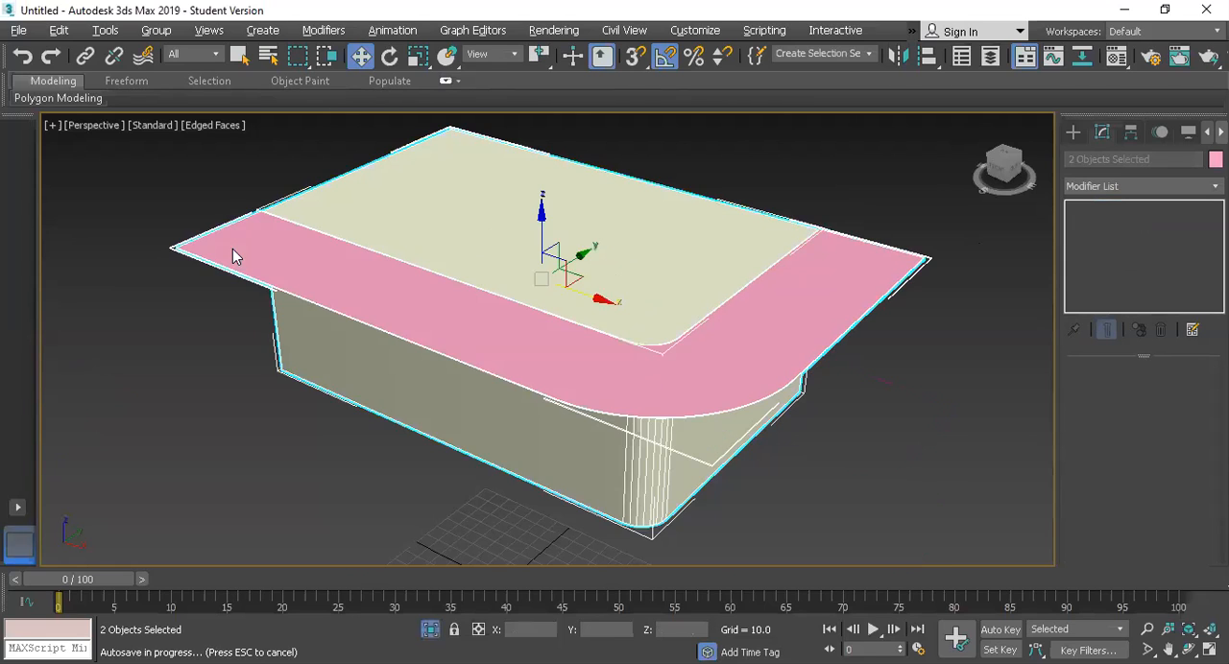
Step: In the Top view, draw an open line about 324 by 219 around the roof outline, leaving a gap in the side opposite the rounded corner
key(alt+w)
right_click(339, 229)
key(alt+w)
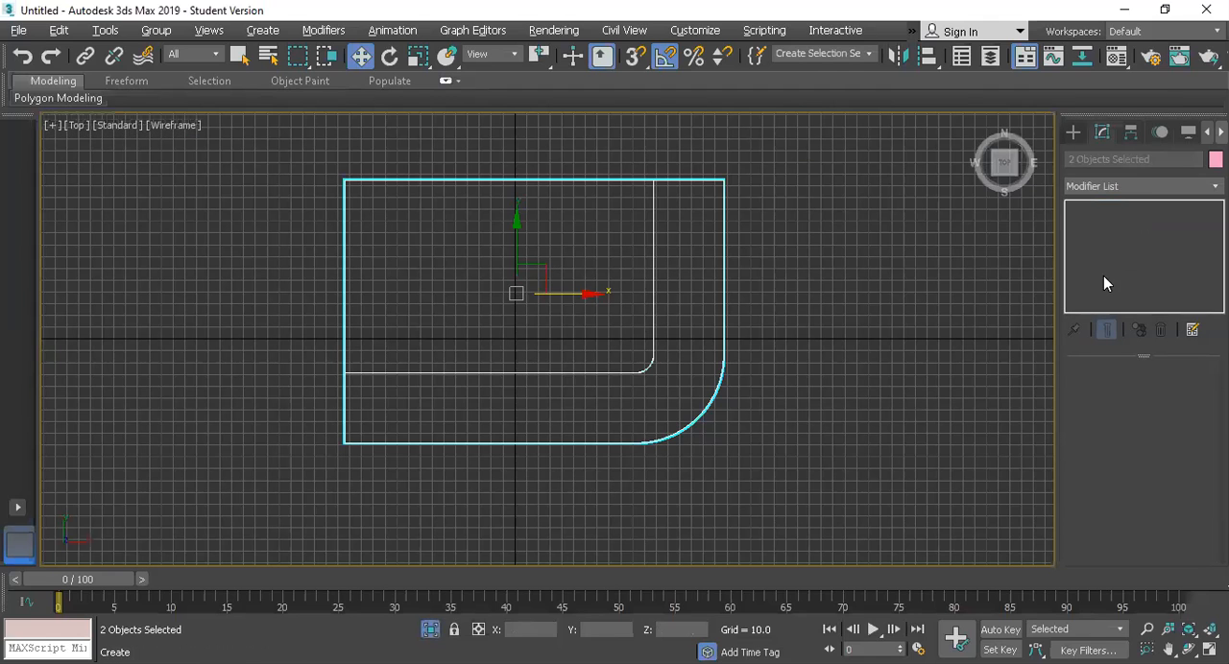
click(1096, 258)
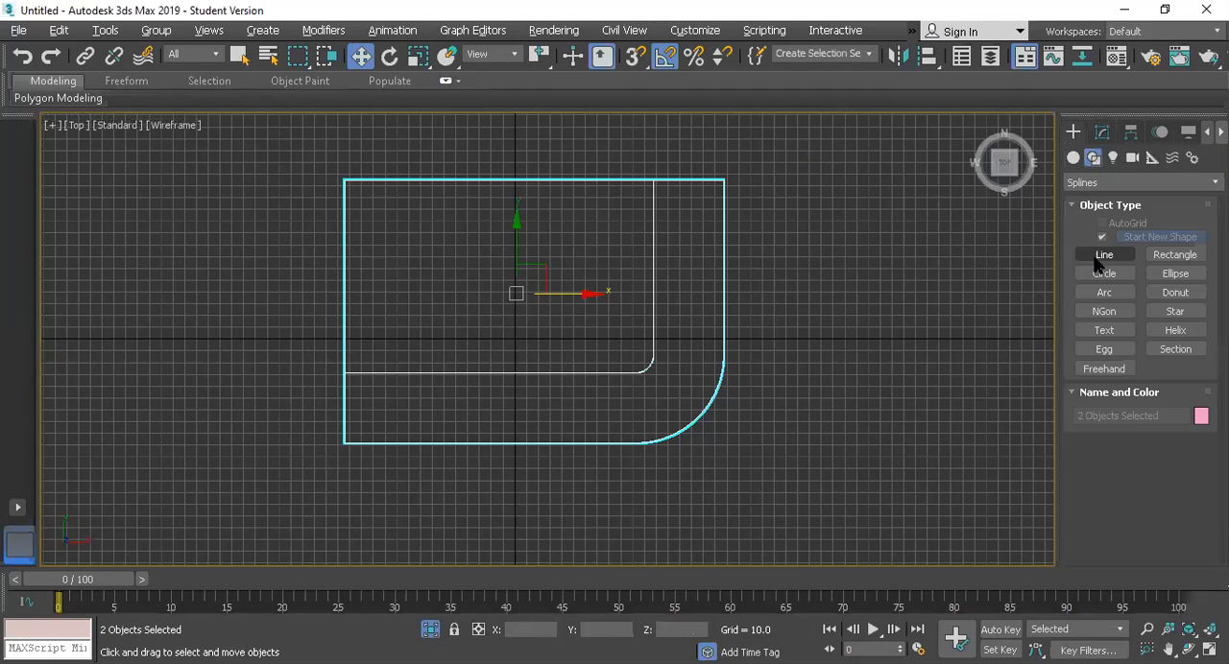
click(345, 440)
click(658, 441)
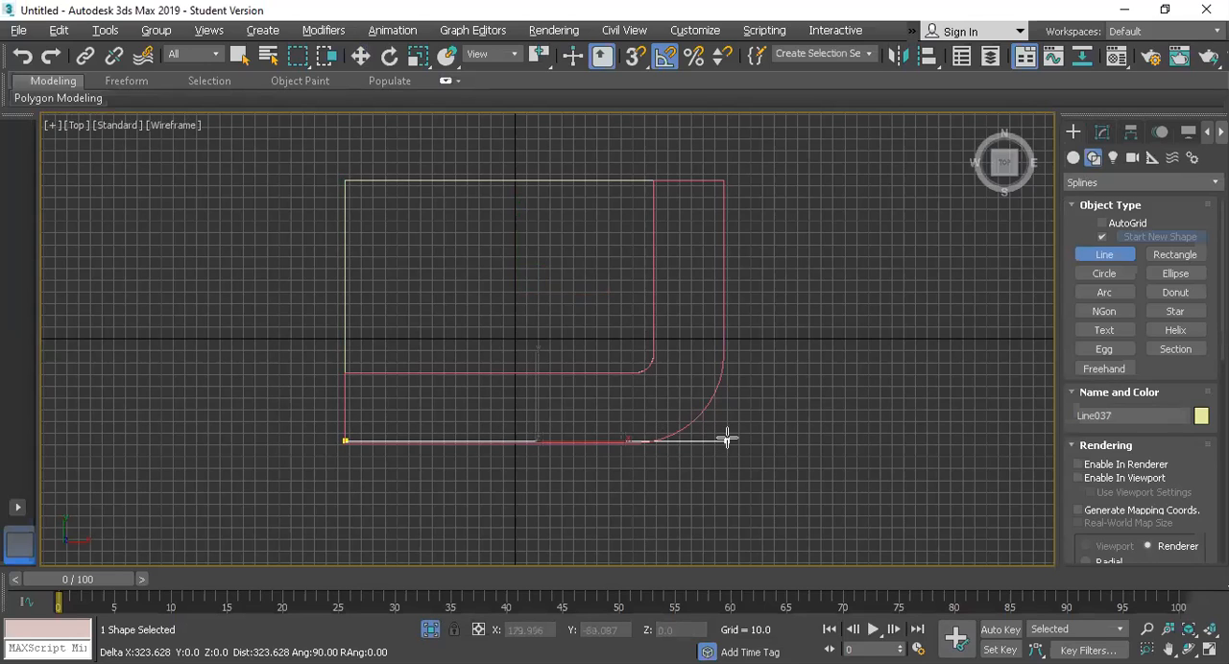
shift+click(722, 251)
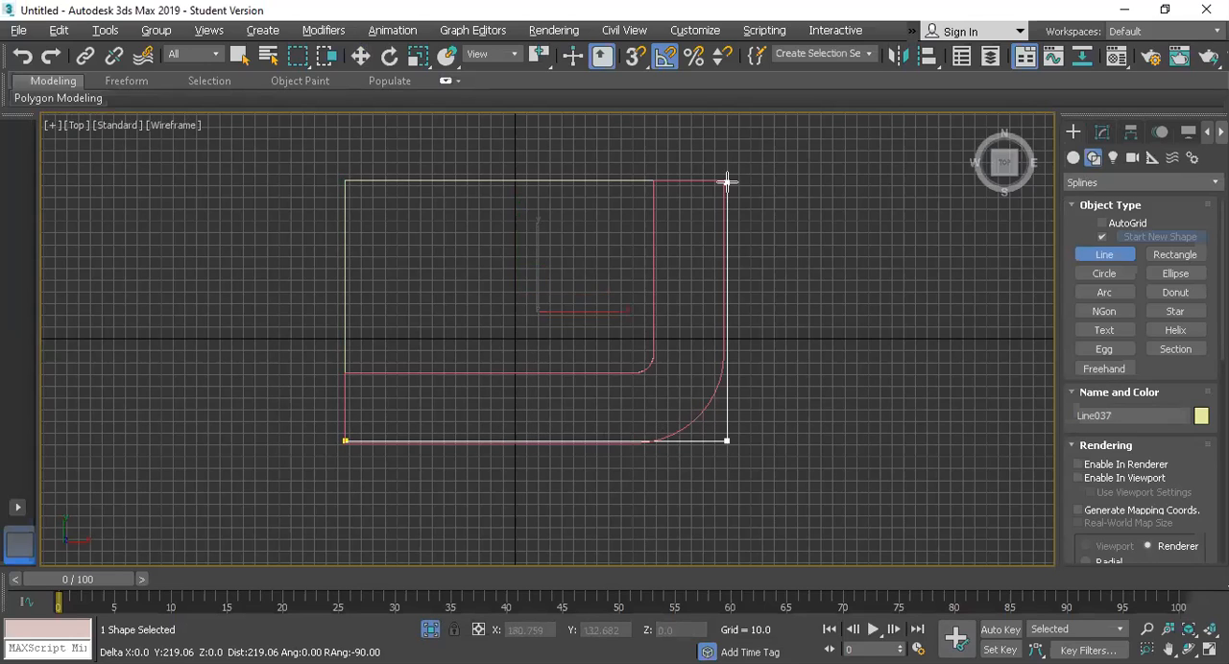
shift+click(361, 183)
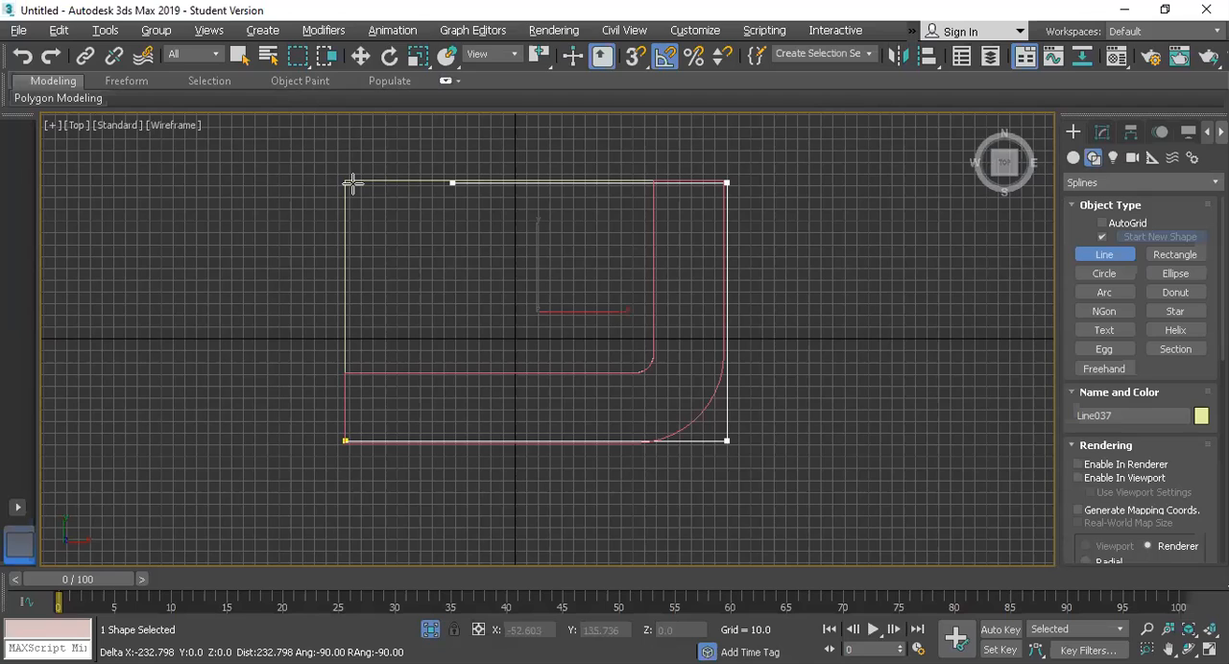
shift+click(348, 183)
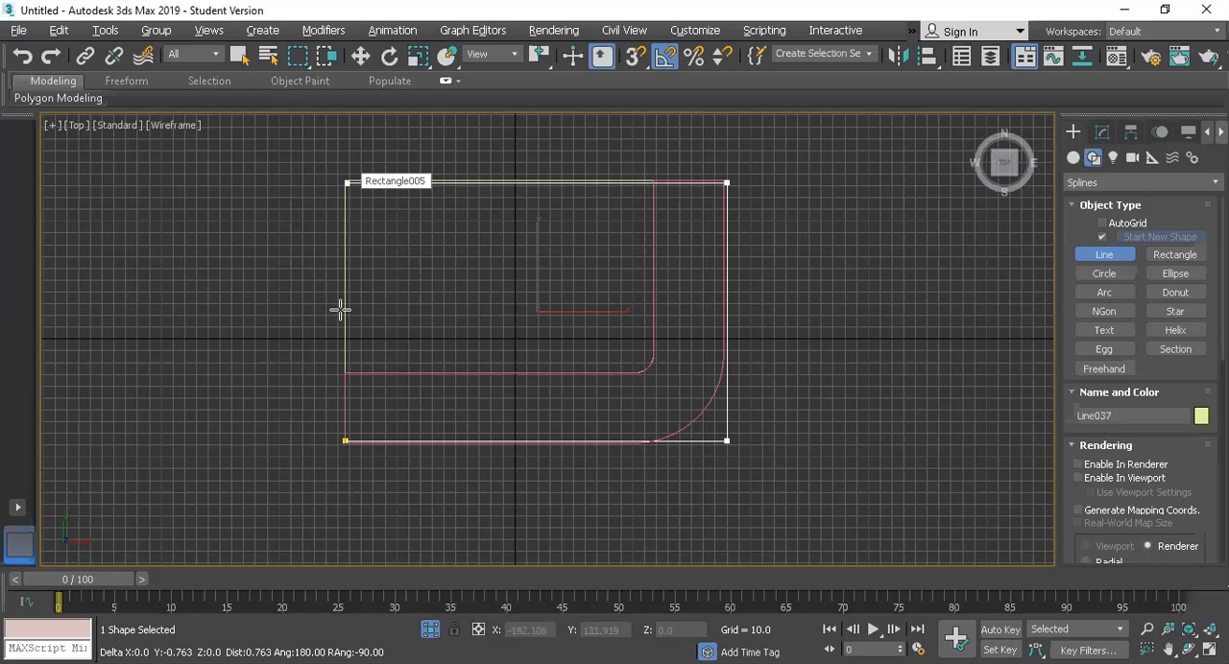
shift+click(348, 297)
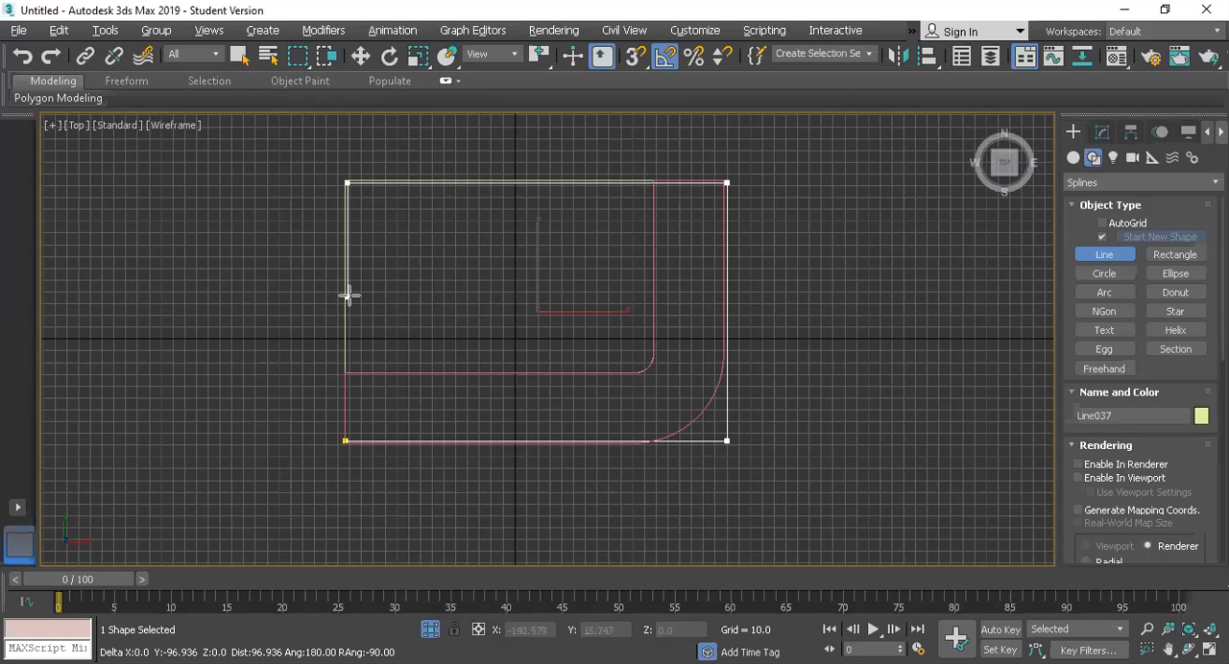
right_click(1027, 252)
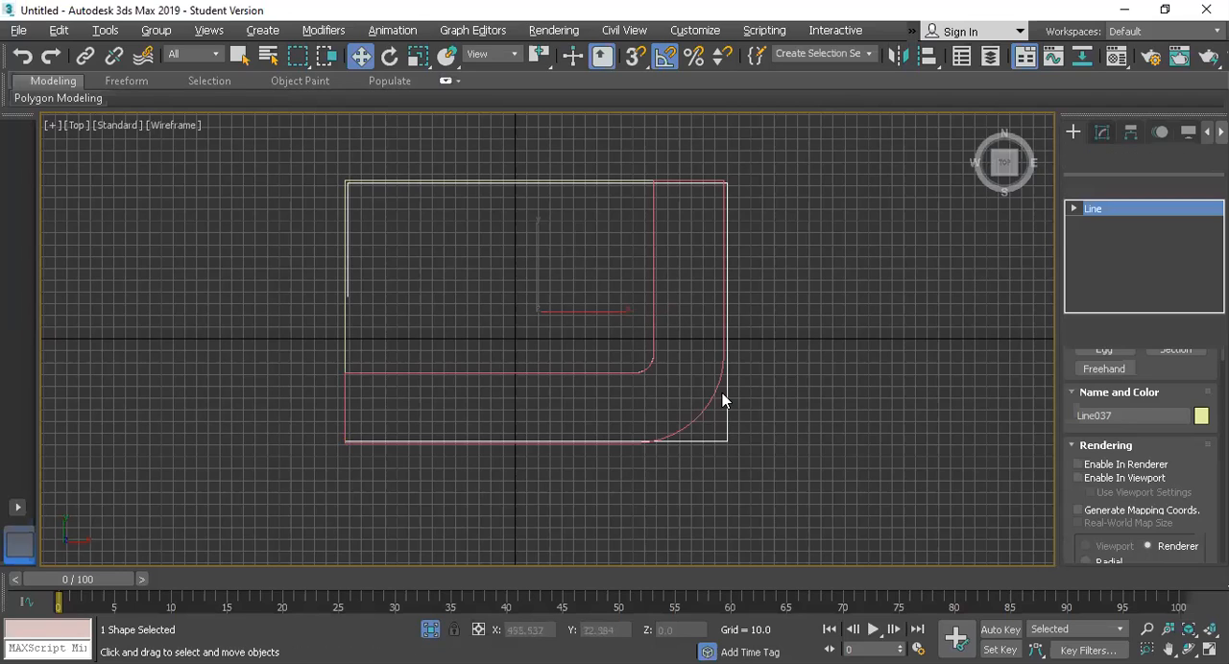
Step: Fillet the line's vertex at the roof's rounded corner by about 80 to follow the overhang's curve
scroll(1177, 489, down, 3)
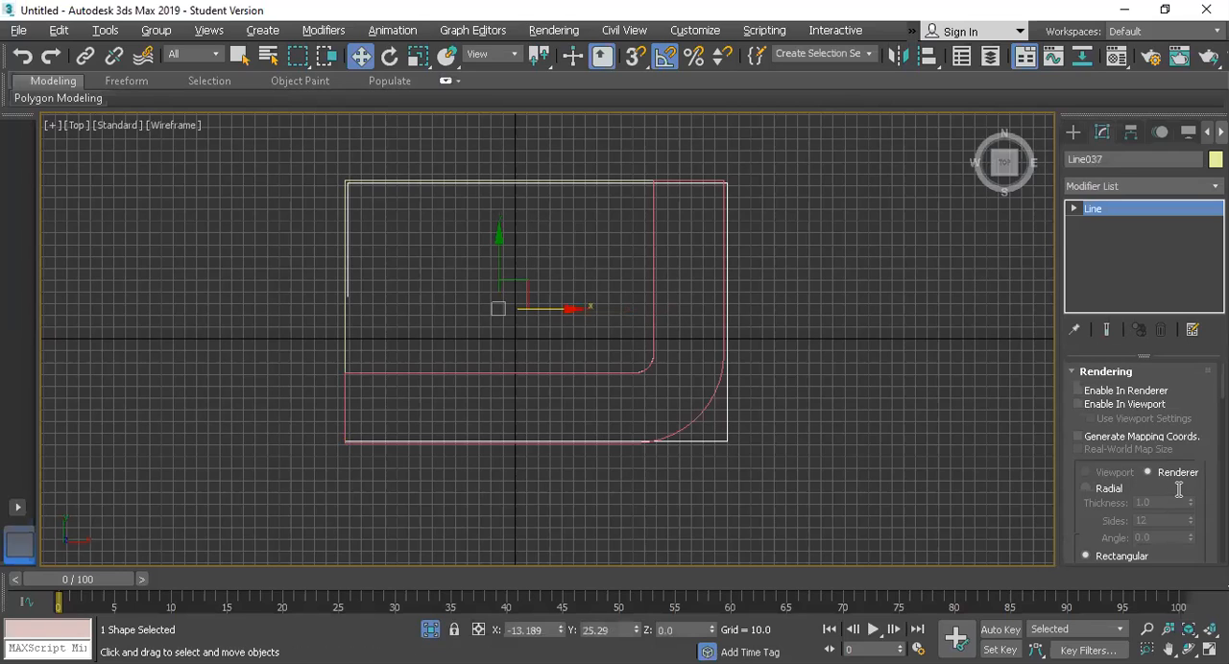
click(1074, 209)
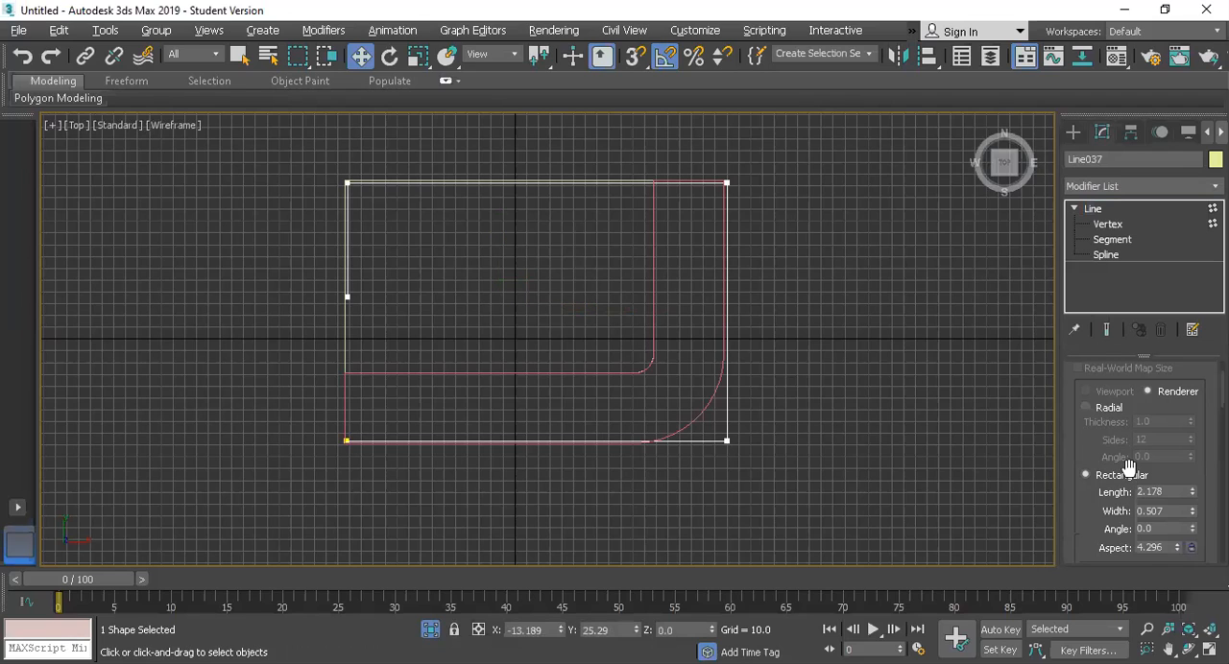
key(1)
scroll(1128, 468, down, 5)
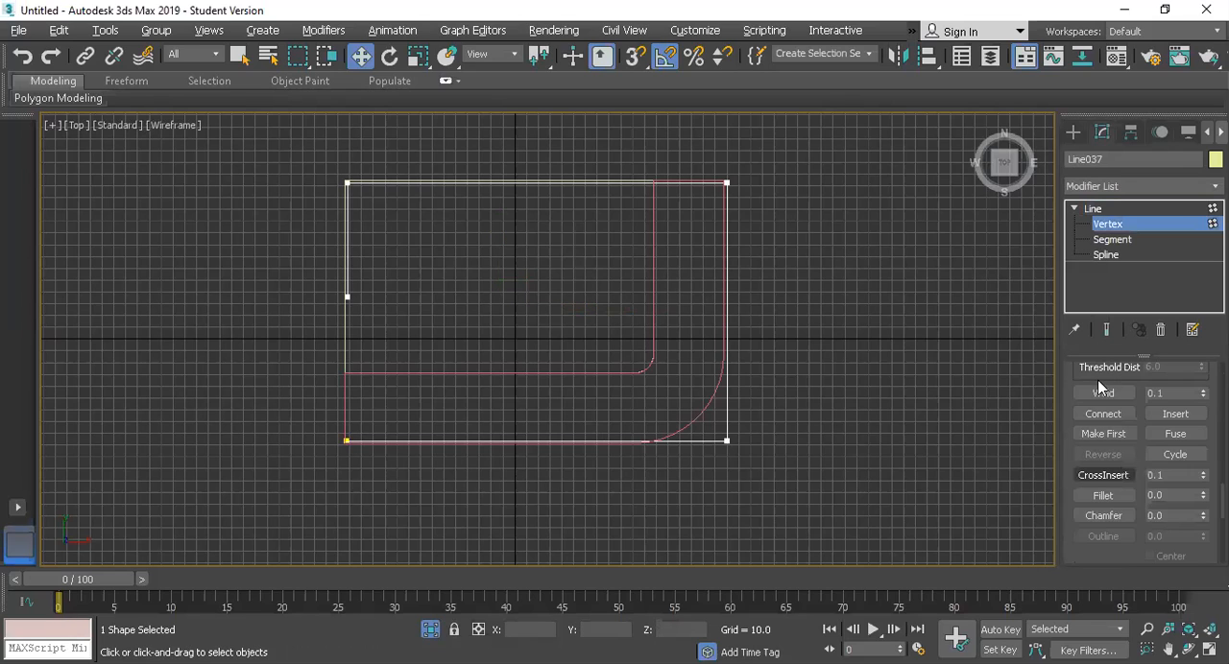
scroll(1097, 383, down, 3)
click(1102, 387)
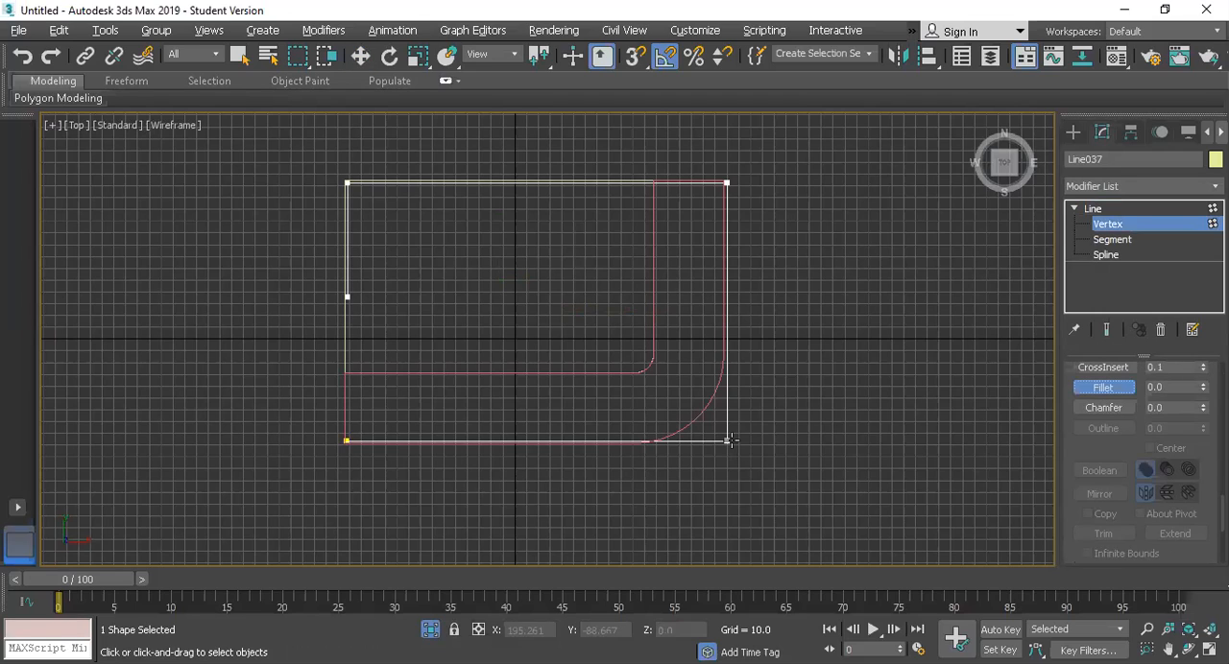
drag(748, 375, 754, 349)
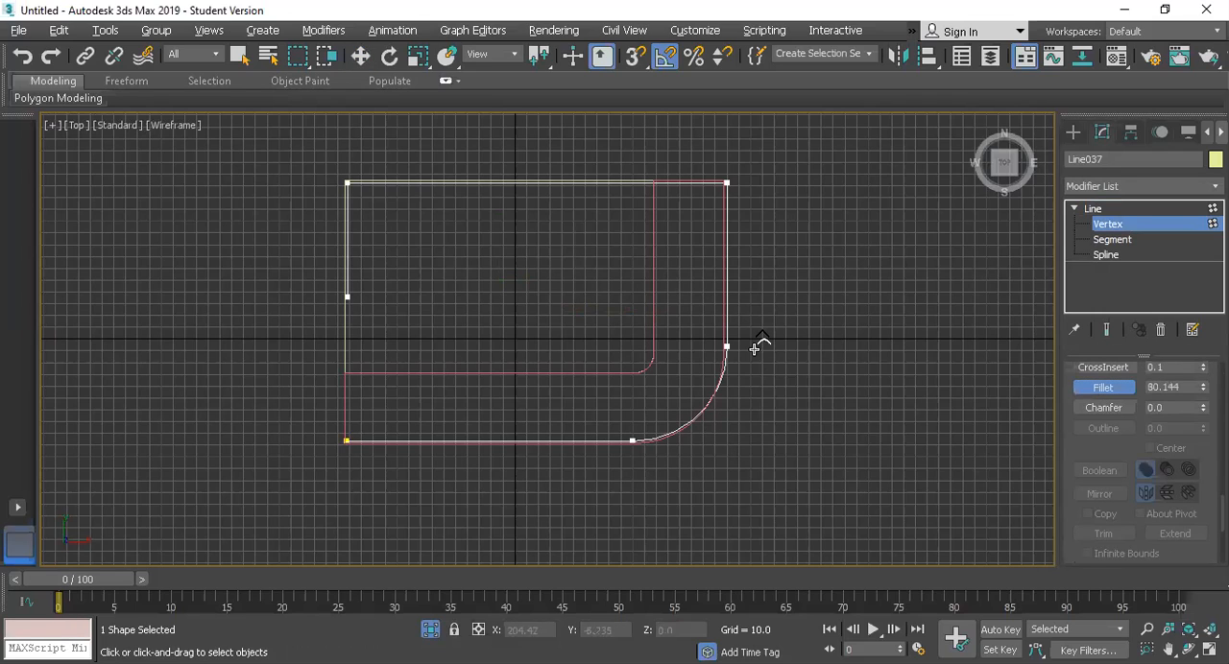
Step: In the Perspective view, raise the whole line along Z to about 233, just above the roof surface
key(alt+w)
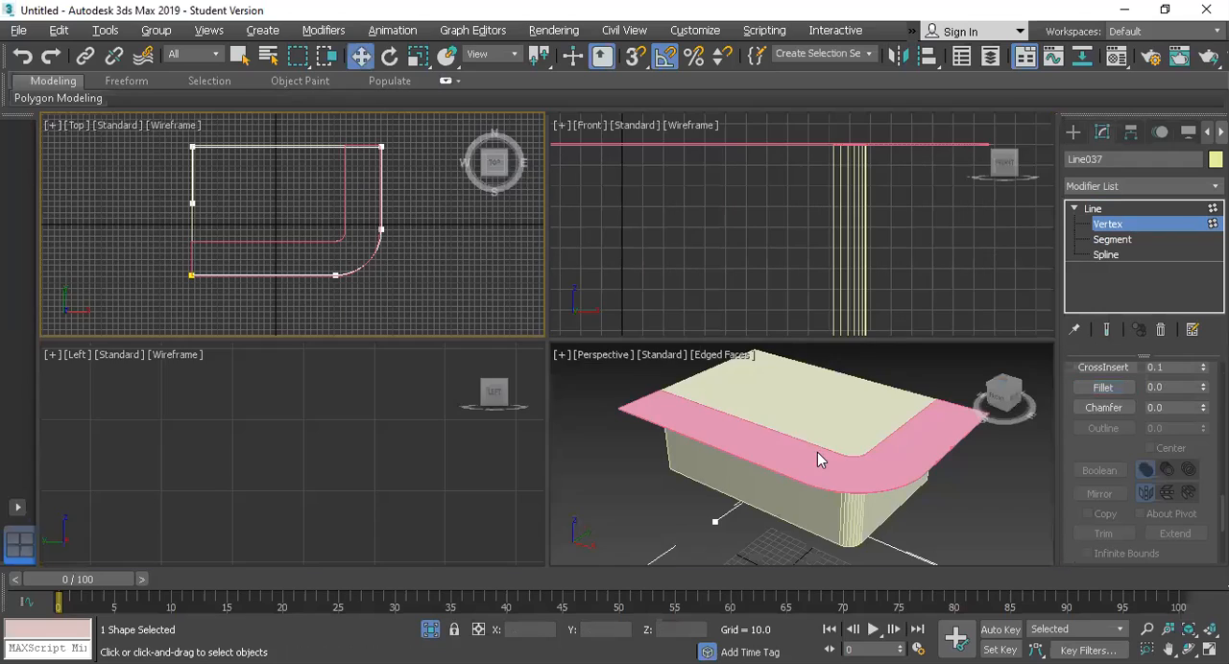
key(alt+w)
click(1118, 211)
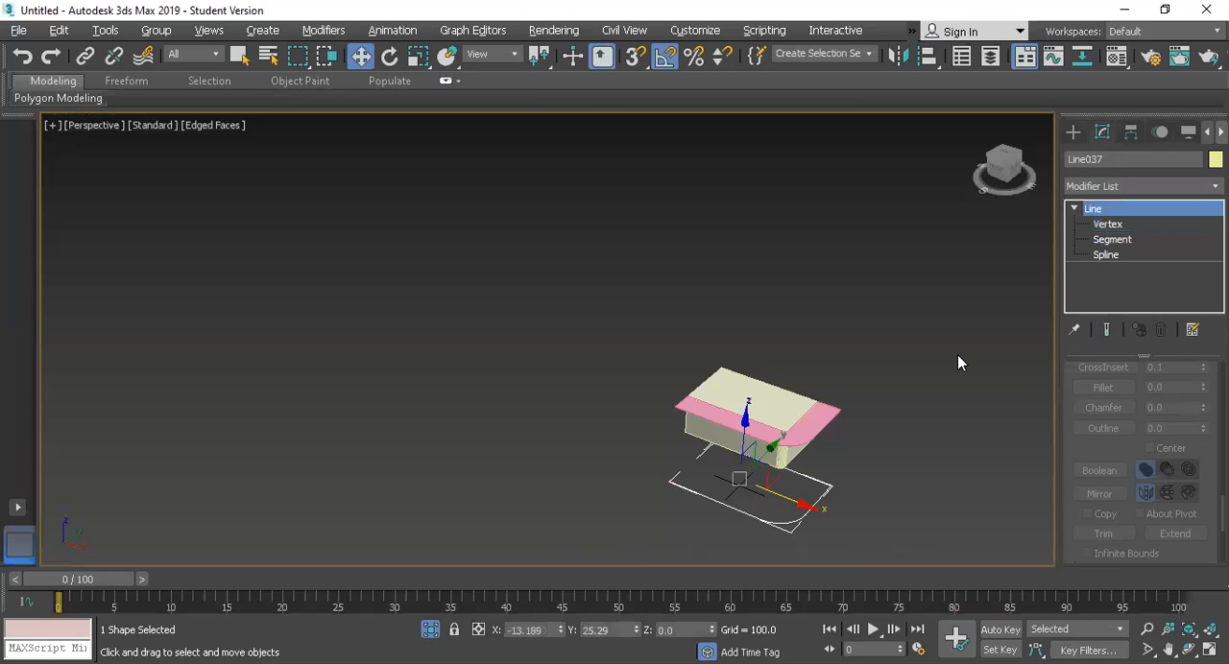
drag(744, 425, 748, 347)
drag(819, 437, 822, 426)
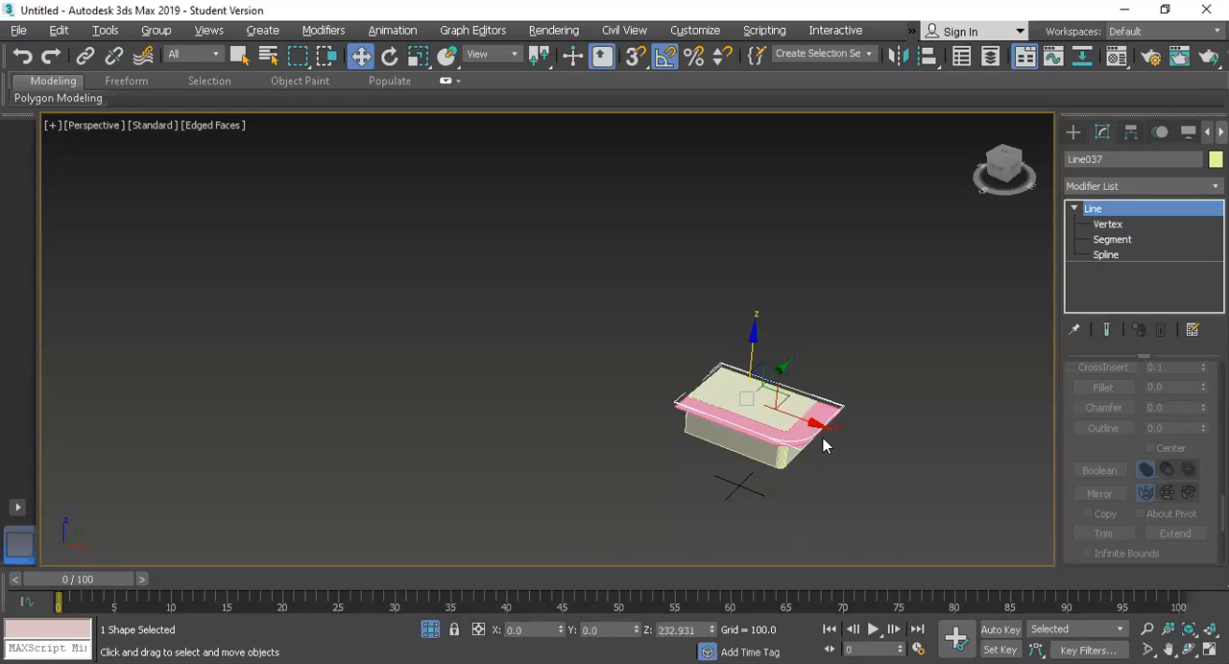
Step: Scale the line uniformly to about 94.5 percent and shift it about 10 units along negative Y within the roof edge
key(z)
key(r)
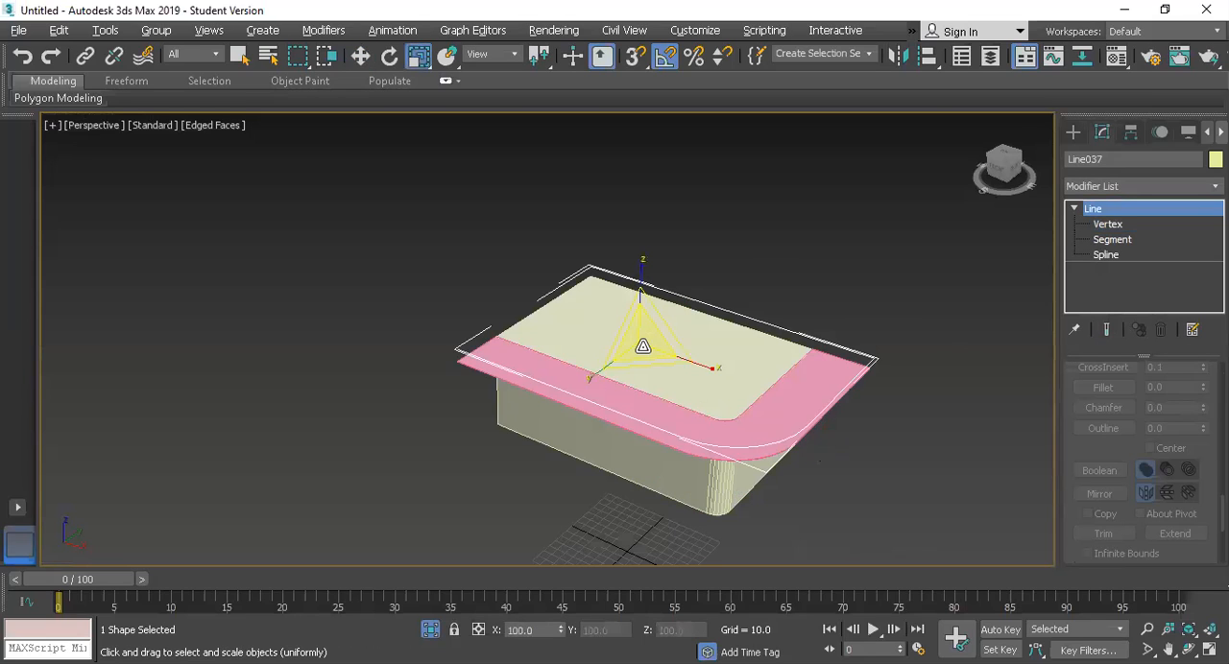
drag(640, 349, 625, 382)
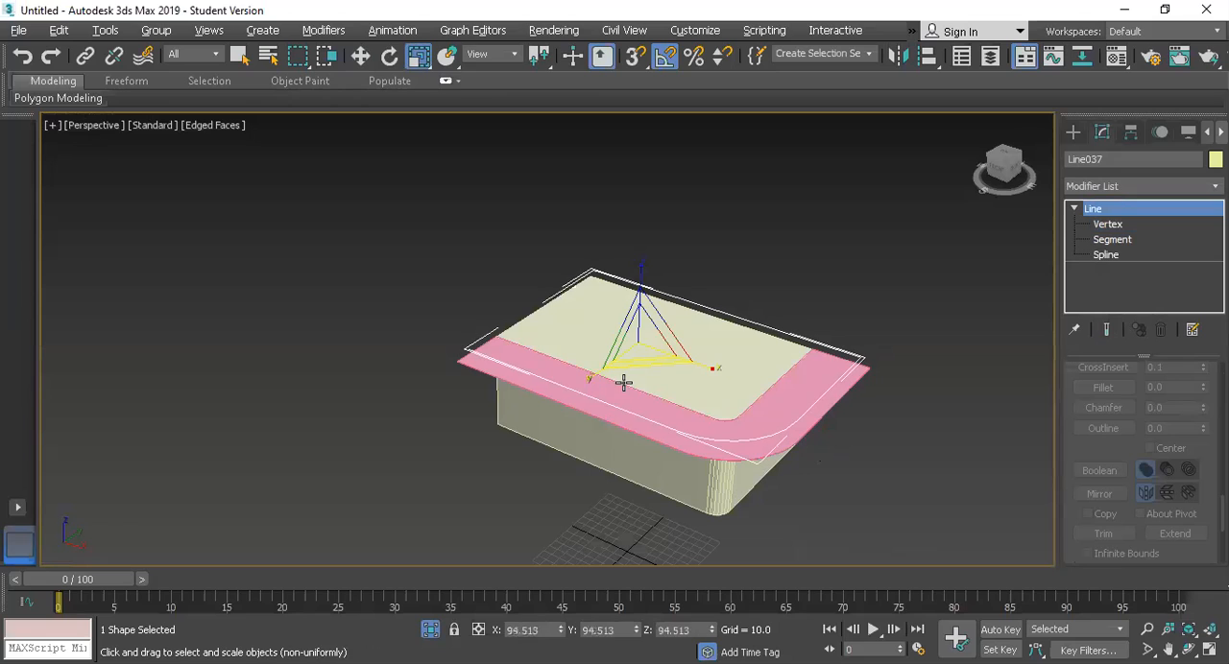
key(w)
drag(663, 320, 671, 323)
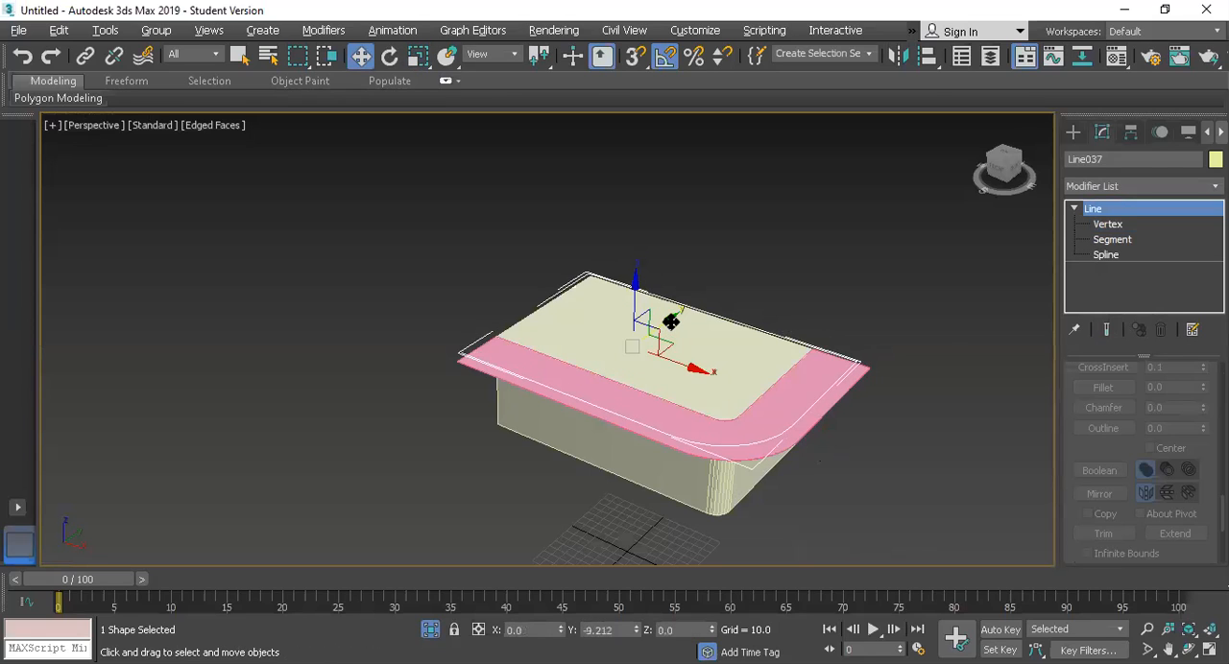
Step: Enable the line in renderer and viewport with a radial cross-section of thickness 1.0 and 12 sides
click(1101, 187)
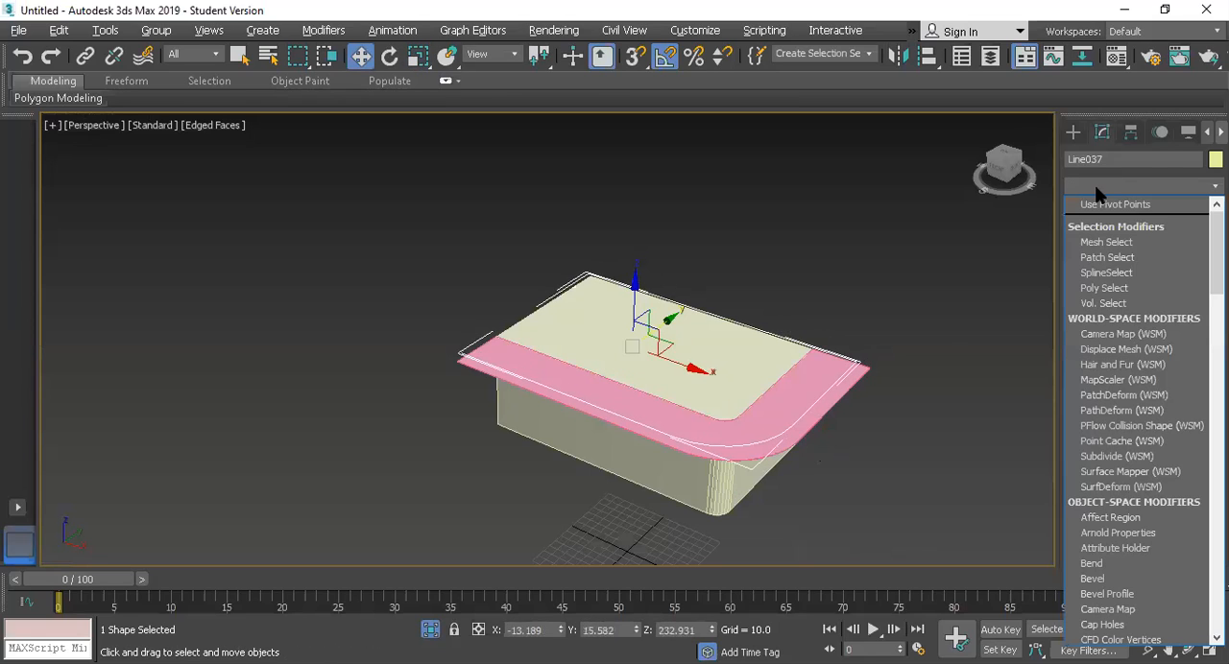
key(Escape)
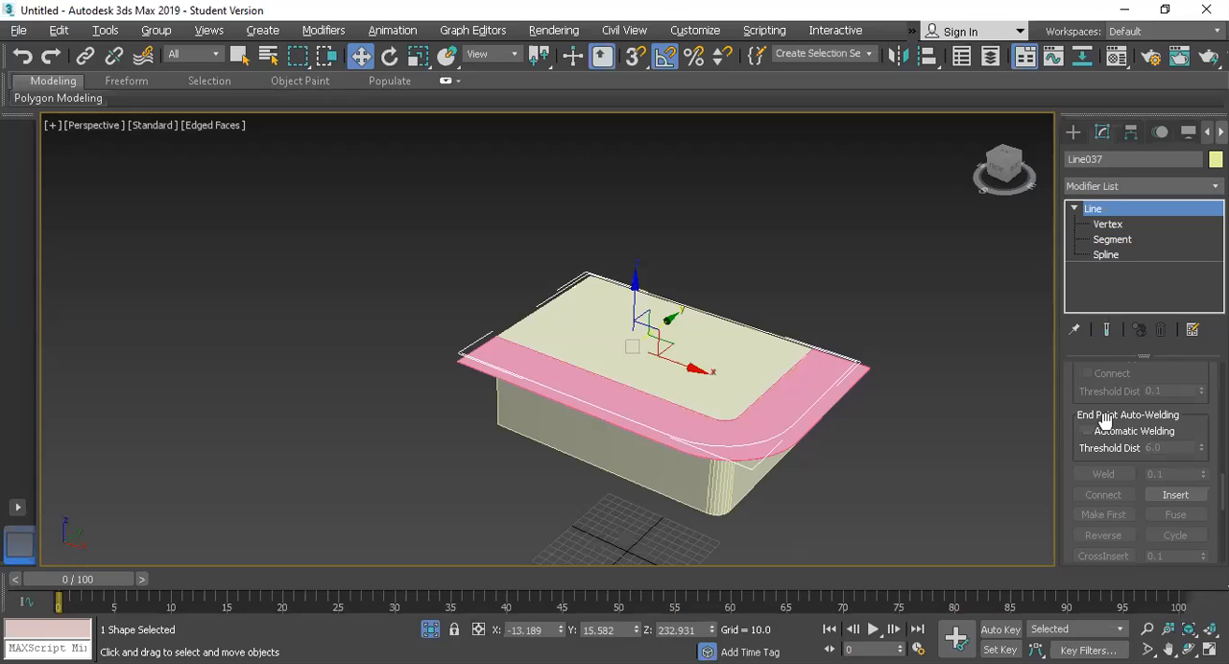
scroll(1105, 421, up, 10)
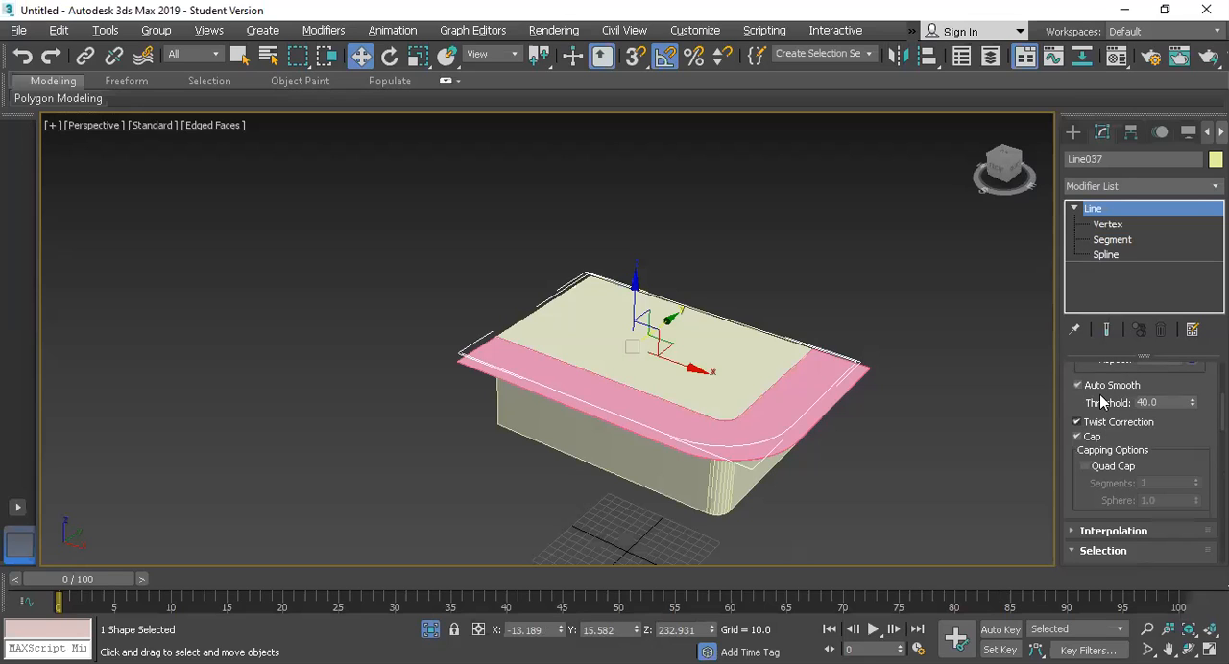
scroll(1082, 401, up, 5)
click(1078, 390)
click(1077, 405)
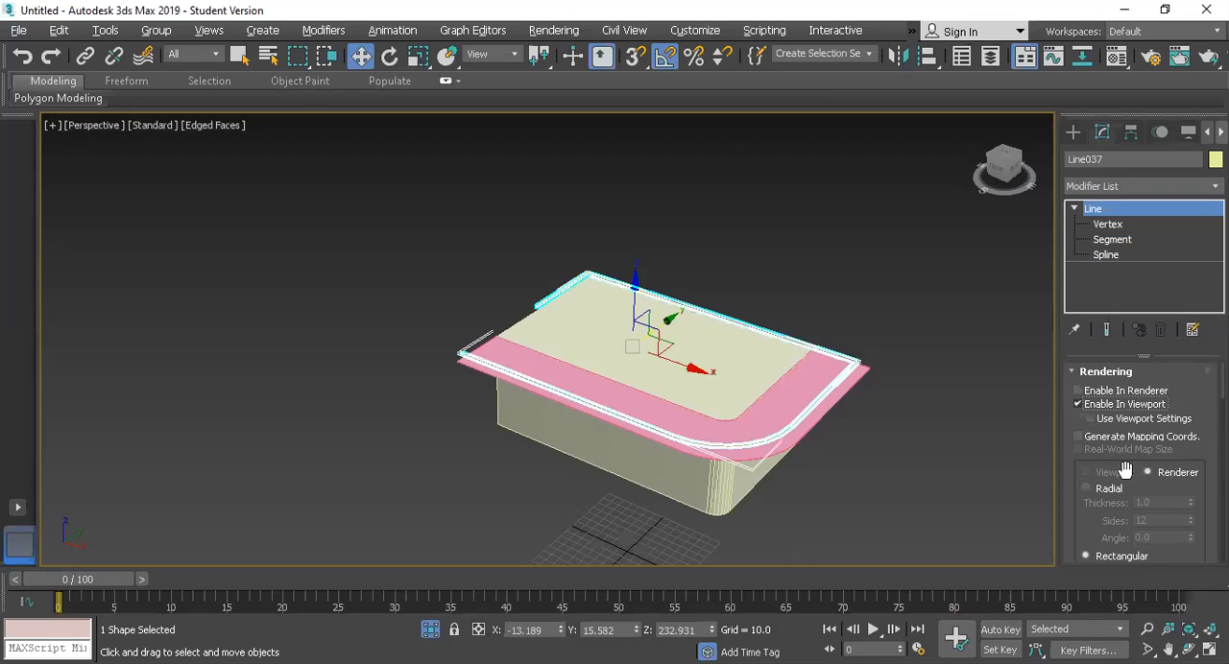
scroll(740, 469, up, 5)
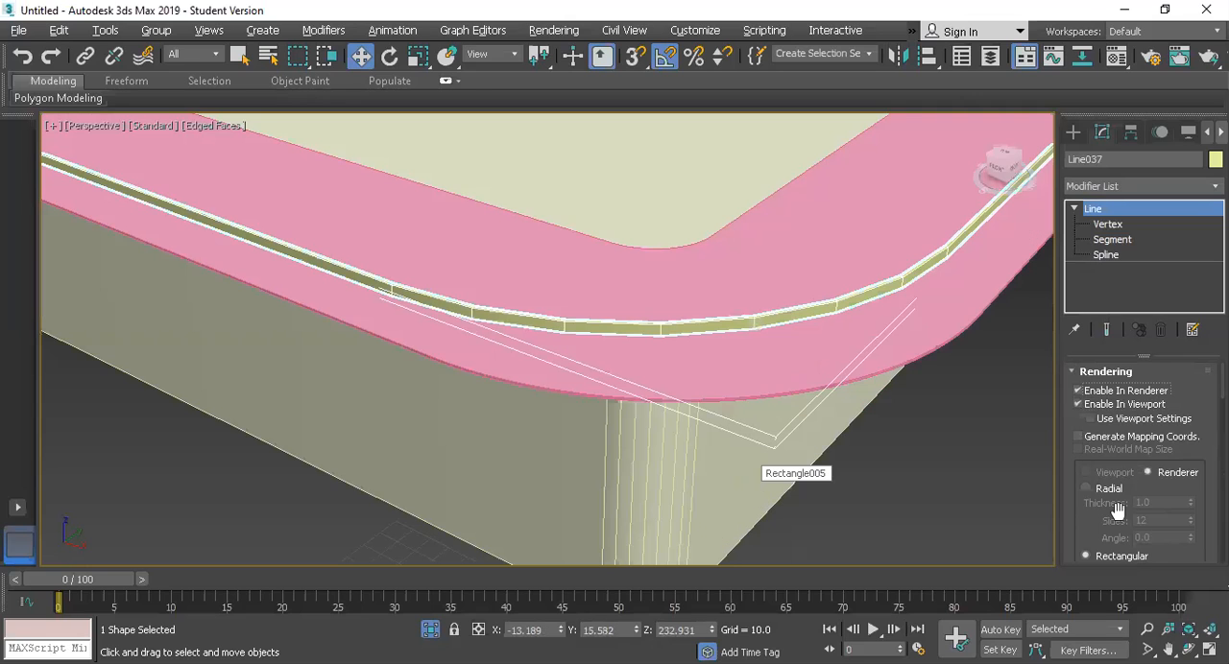
scroll(1085, 492, down, 3)
scroll(1081, 490, up, 3)
click(1085, 488)
scroll(579, 223, down, 5)
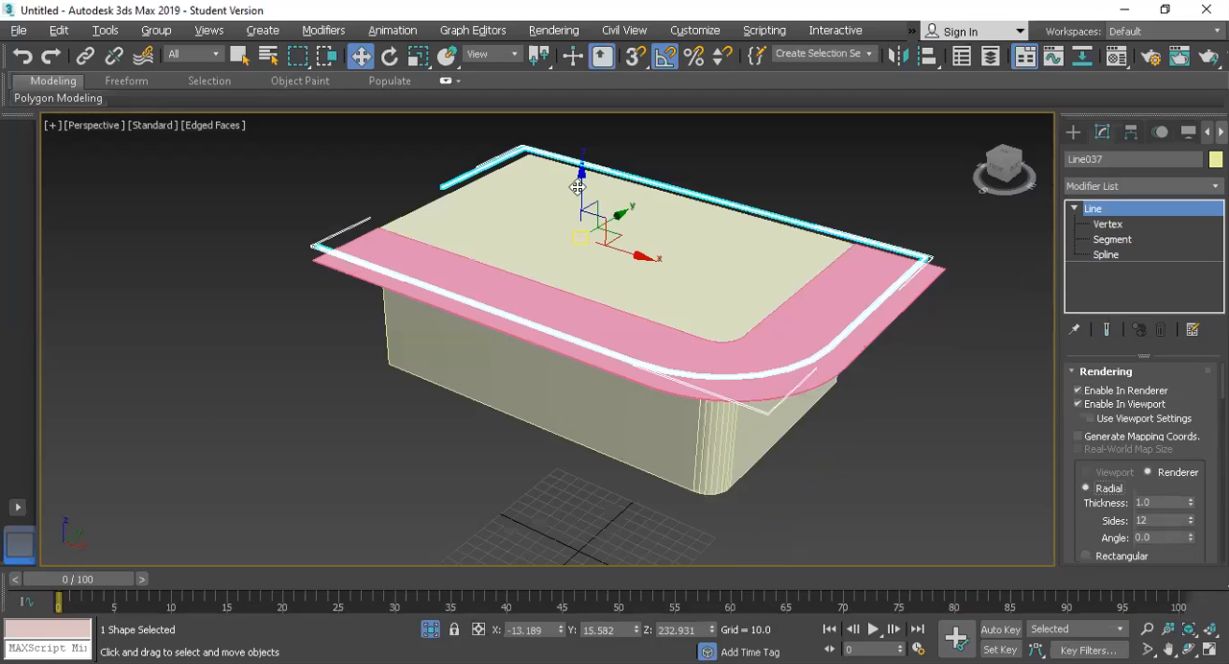
Step: Copy the rail line about 11 units upward along Z and convert the copy to an editable poly
shift+drag(584, 156, 586, 160)
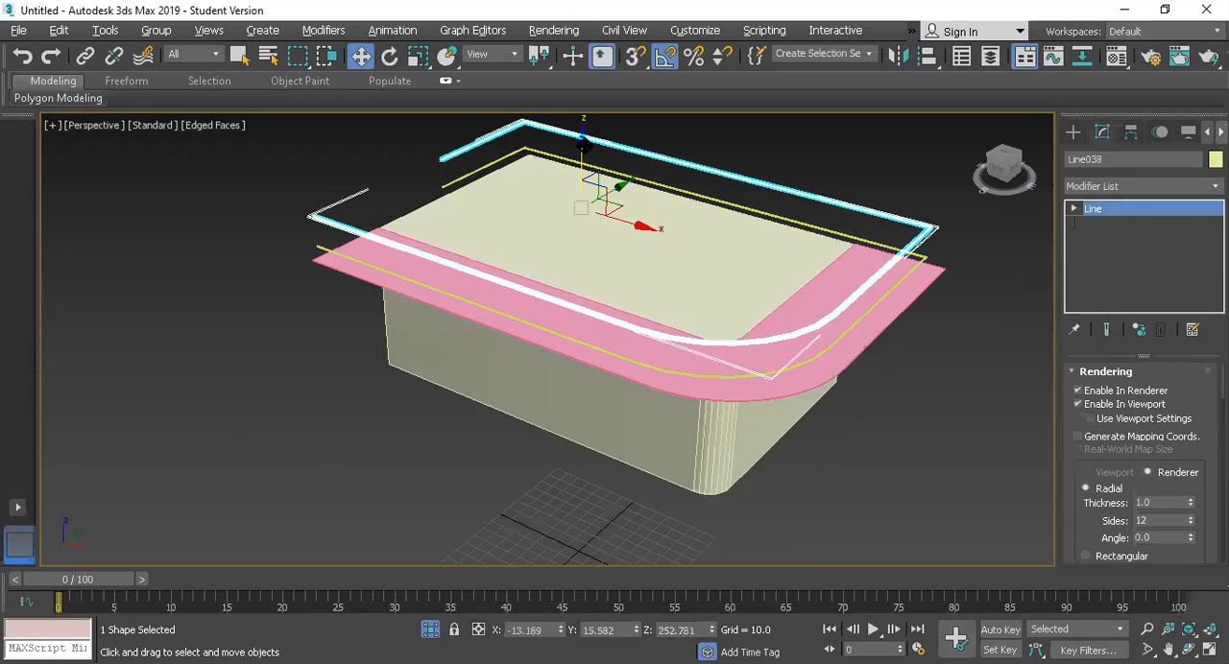
drag(583, 146, 581, 160)
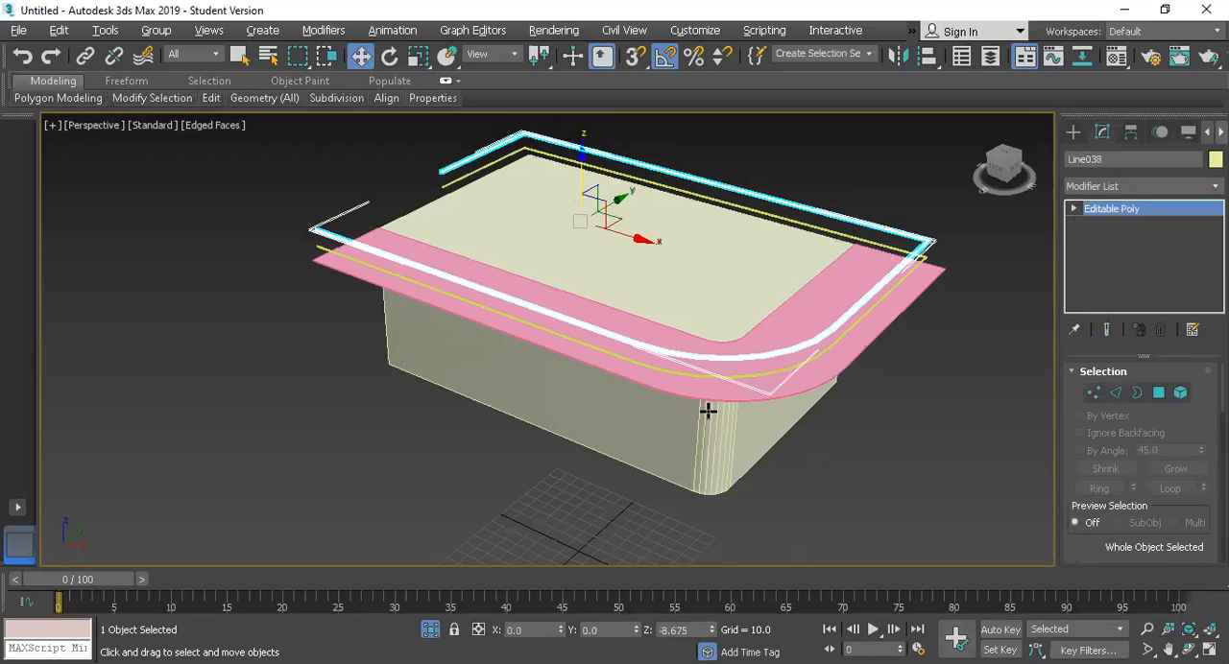
Step: Switch the lower rooftop rail line to a rectangular cross-section with length 2.178 and width 0.507, and deselect it
scroll(676, 353, up, 2)
scroll(755, 362, up, 1)
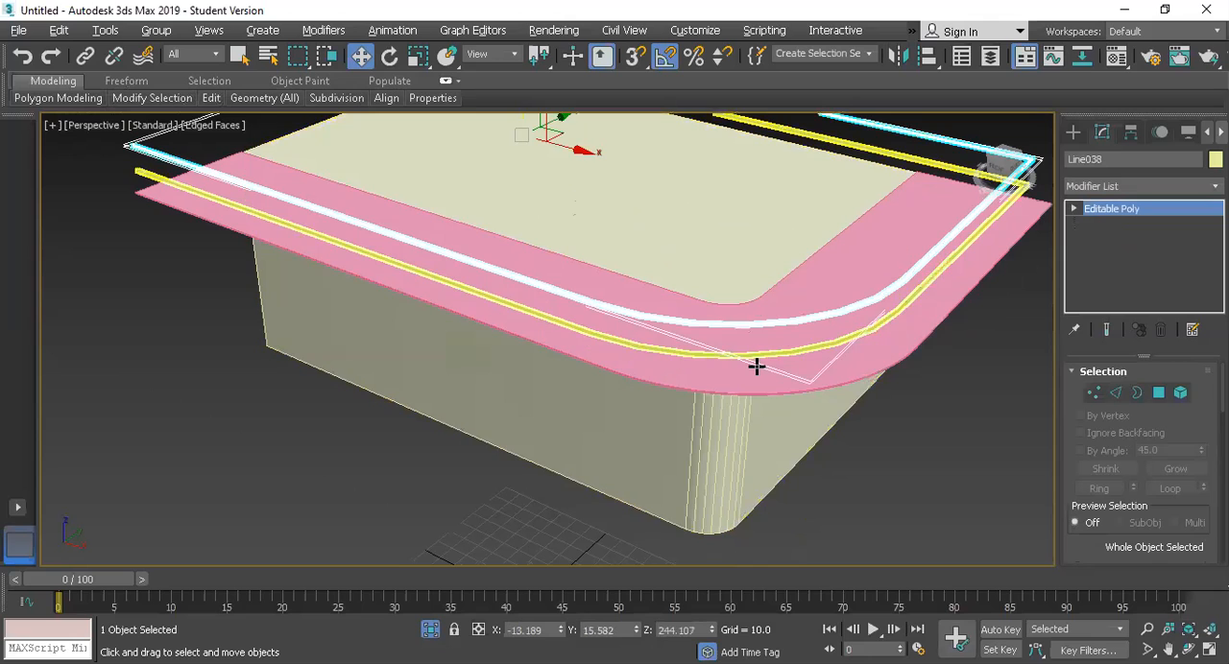
scroll(758, 366, up, 2)
click(768, 342)
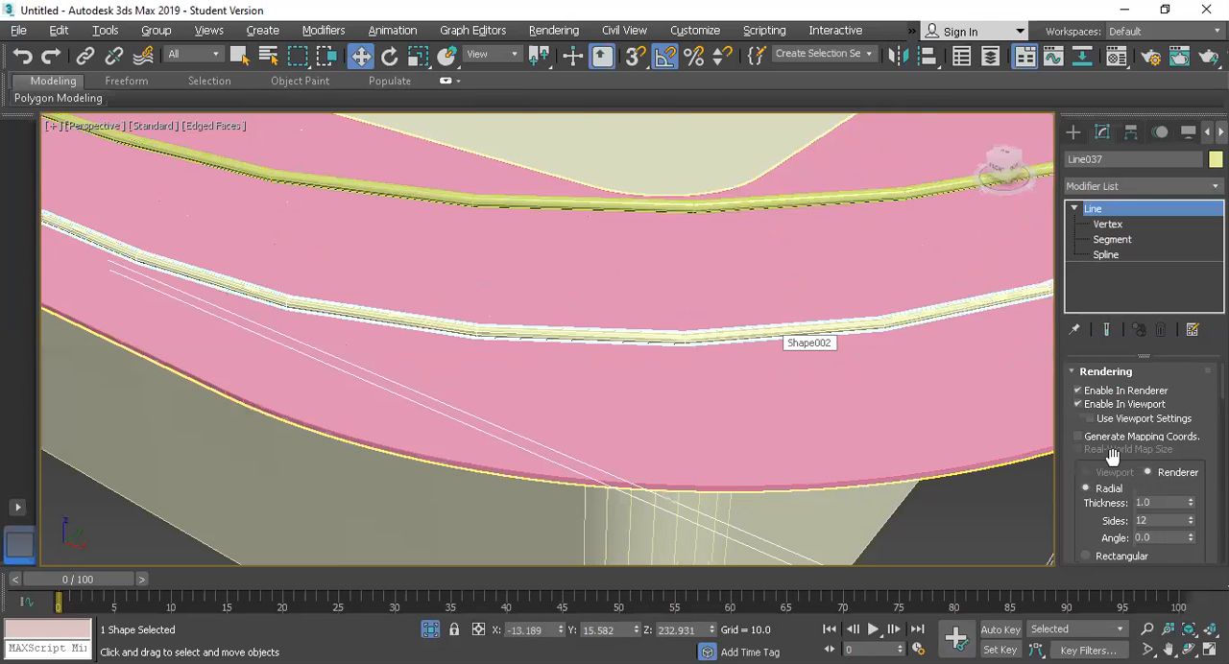
scroll(1111, 501, down, 3)
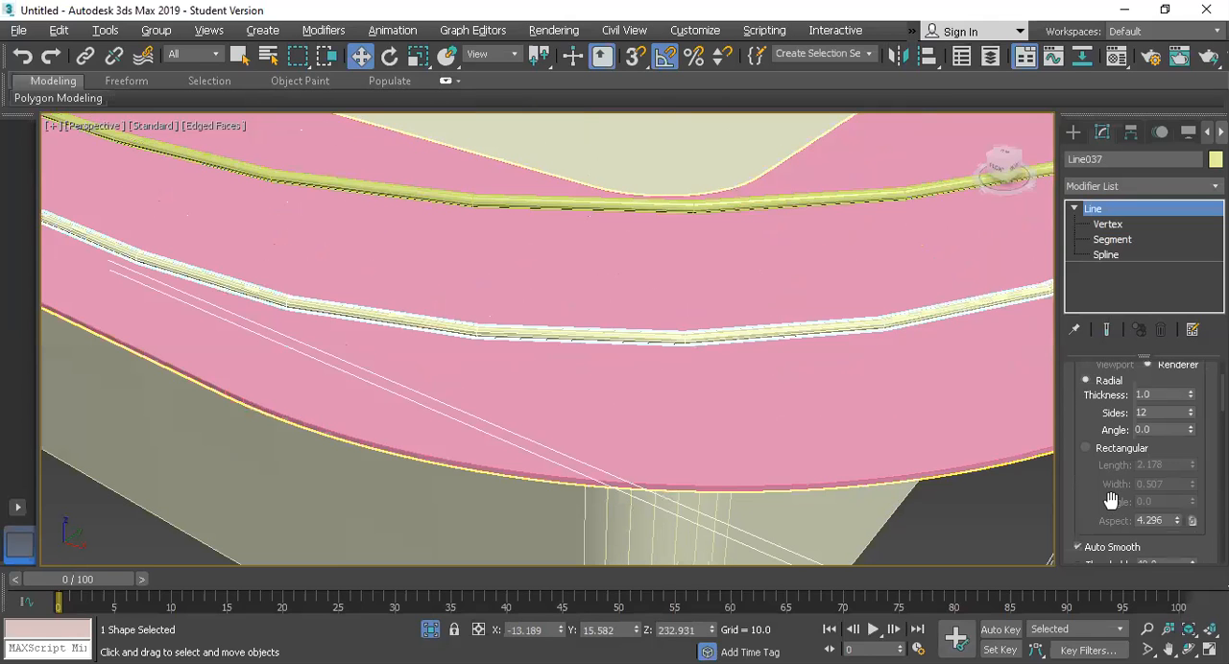
click(1086, 448)
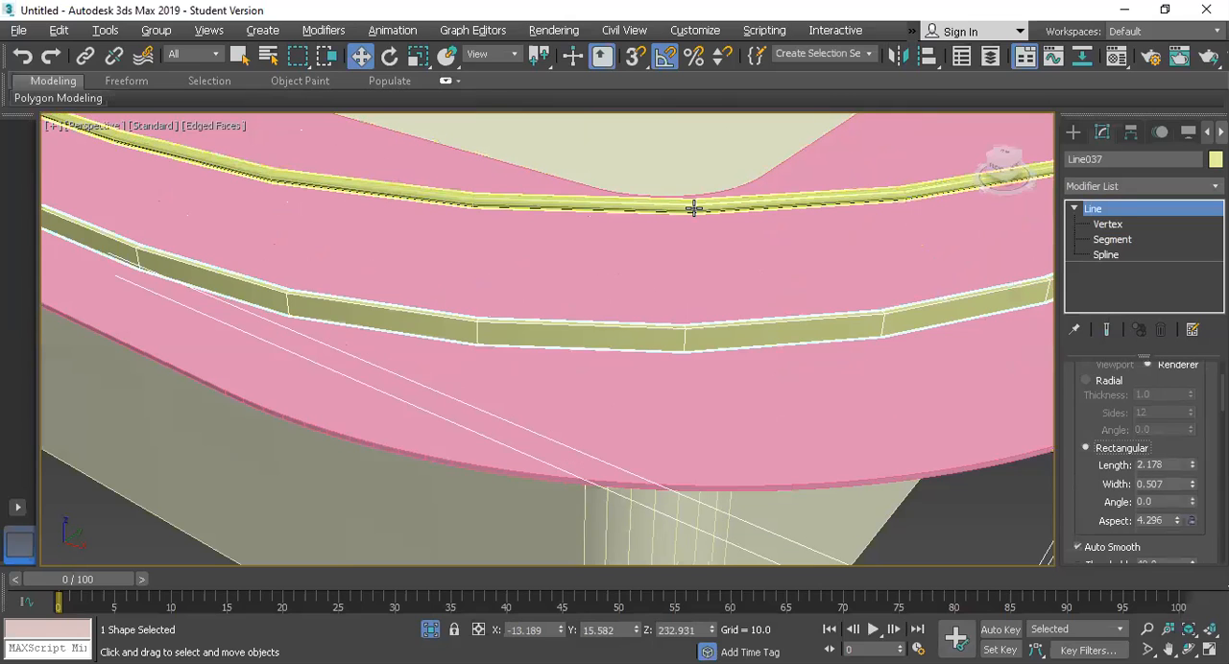
scroll(647, 306, down, 10)
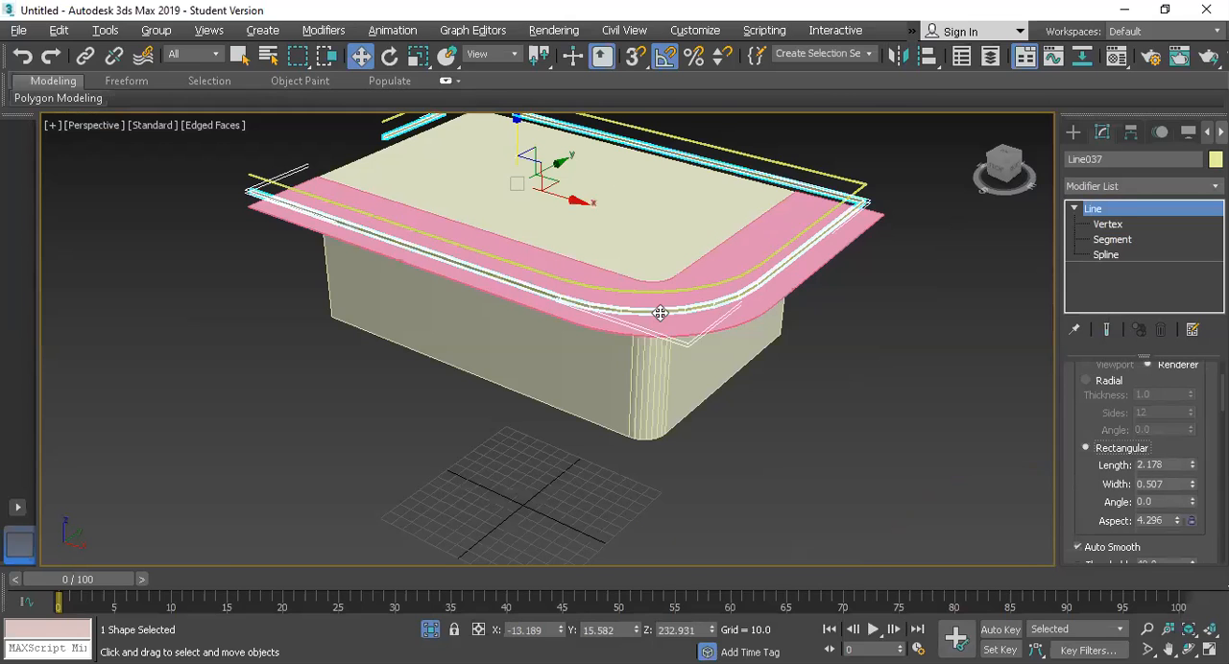
click(787, 432)
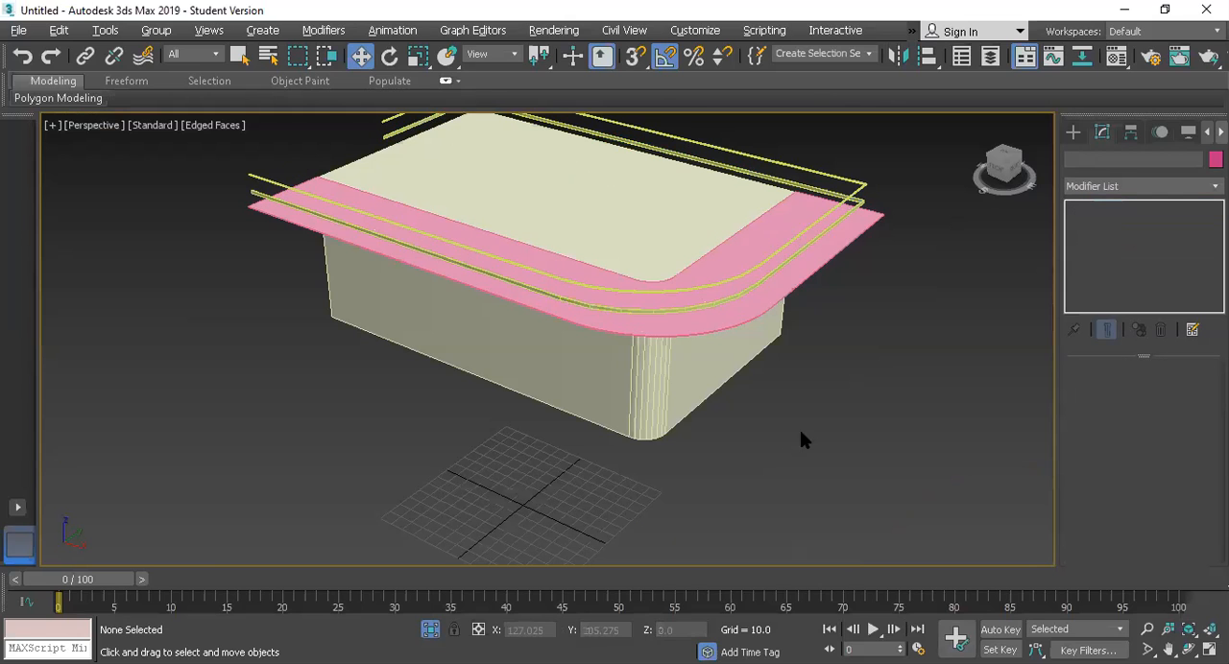
Step: Exit isolation, select all the cabin objects and assign them one grey custom object color
click(430, 630)
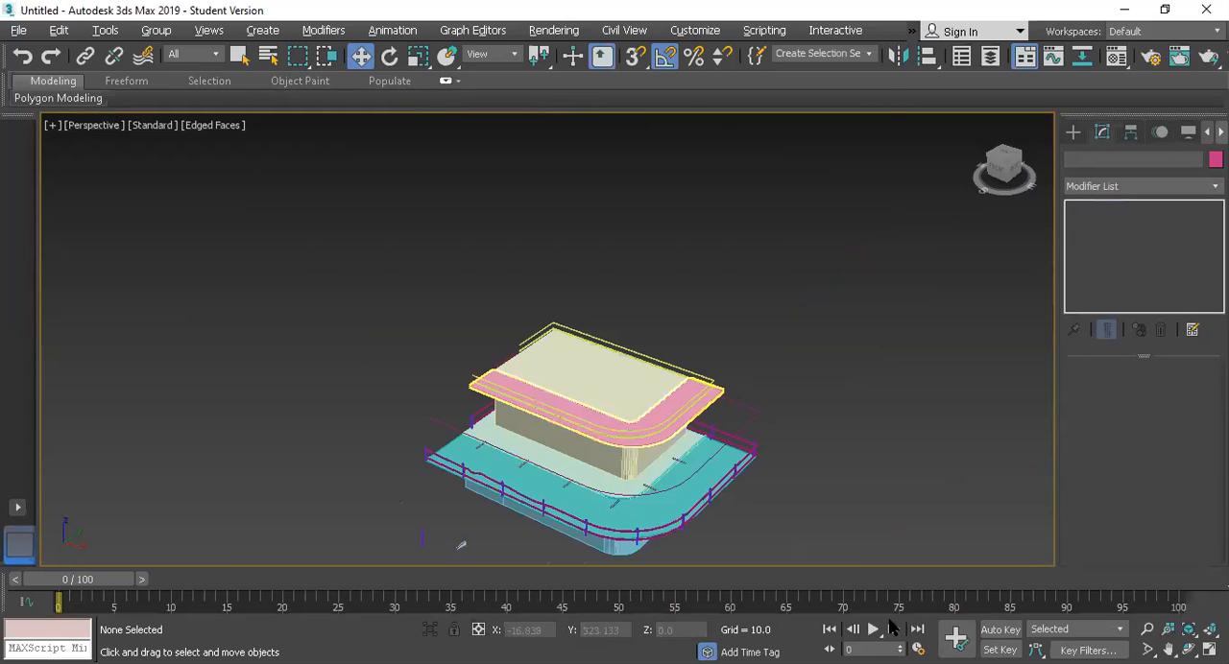
scroll(695, 410, down, 1)
drag(355, 314, 811, 566)
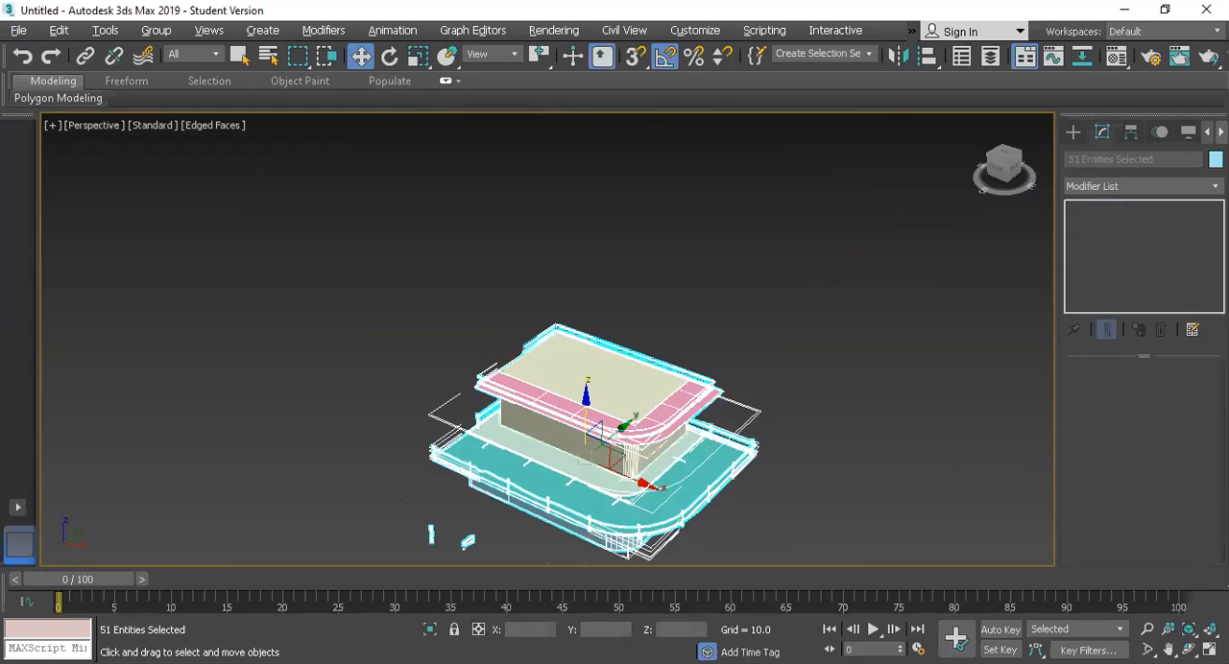
click(1215, 159)
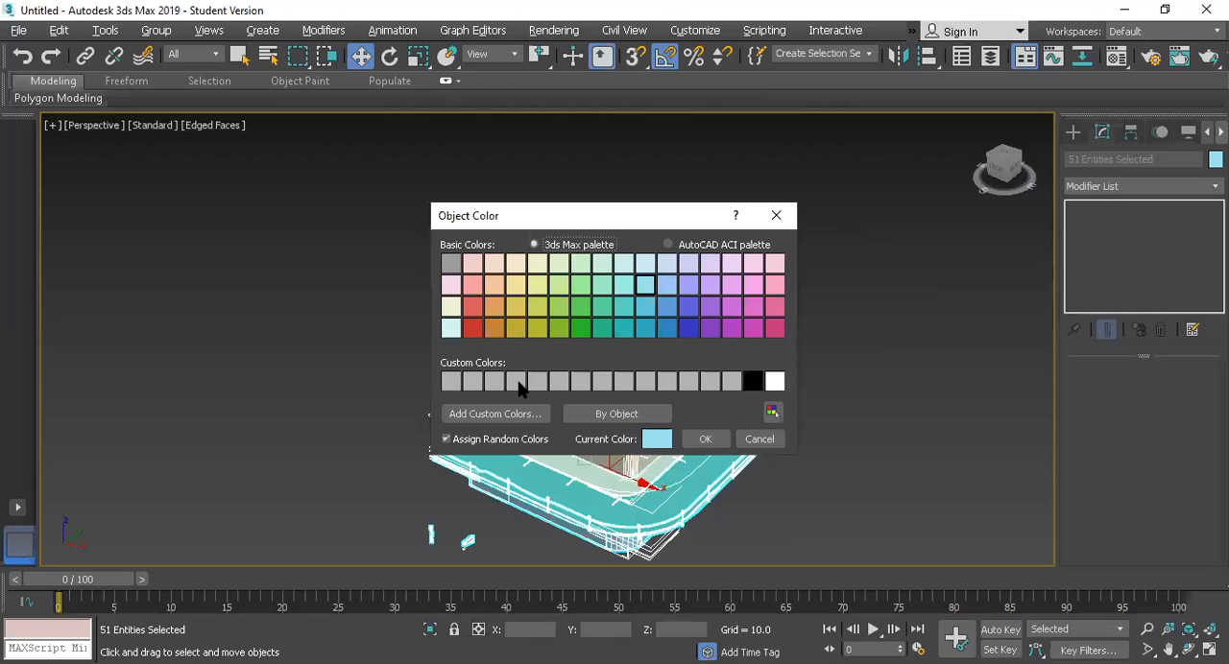
click(519, 383)
click(718, 445)
click(784, 408)
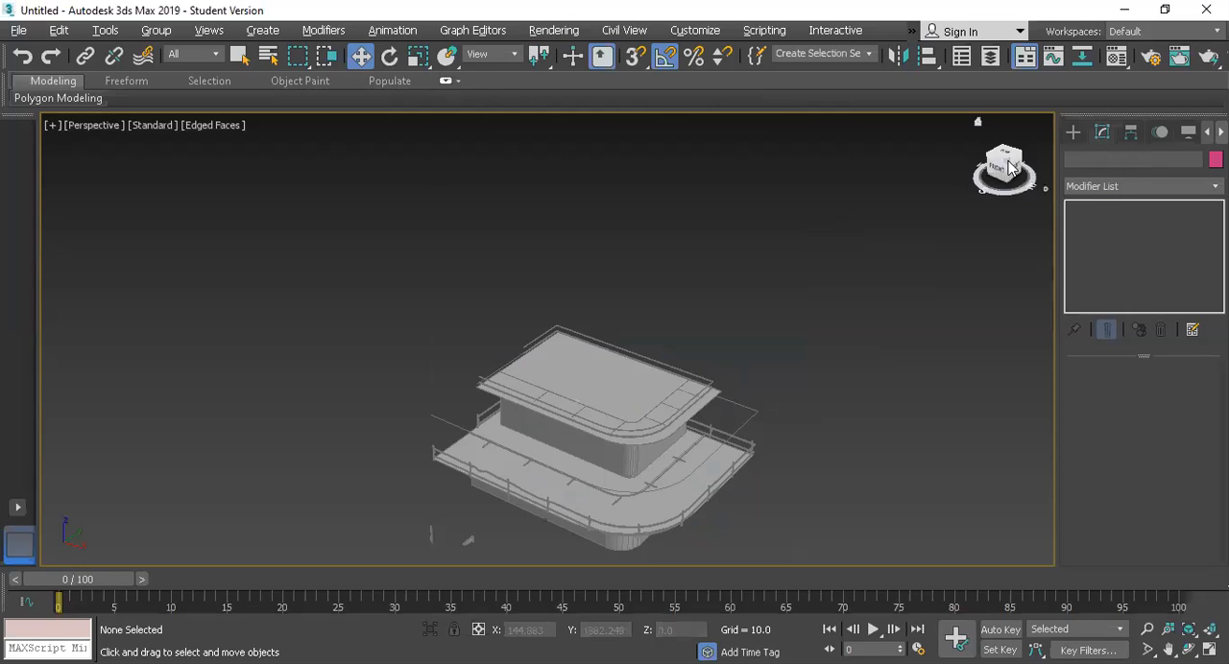
Step: Examine the whole grey cabin model from below and above, including the decks, railings, brackets and portholes
alt+middle_drag(564, 475, 823, 488)
drag(756, 249, 298, 629)
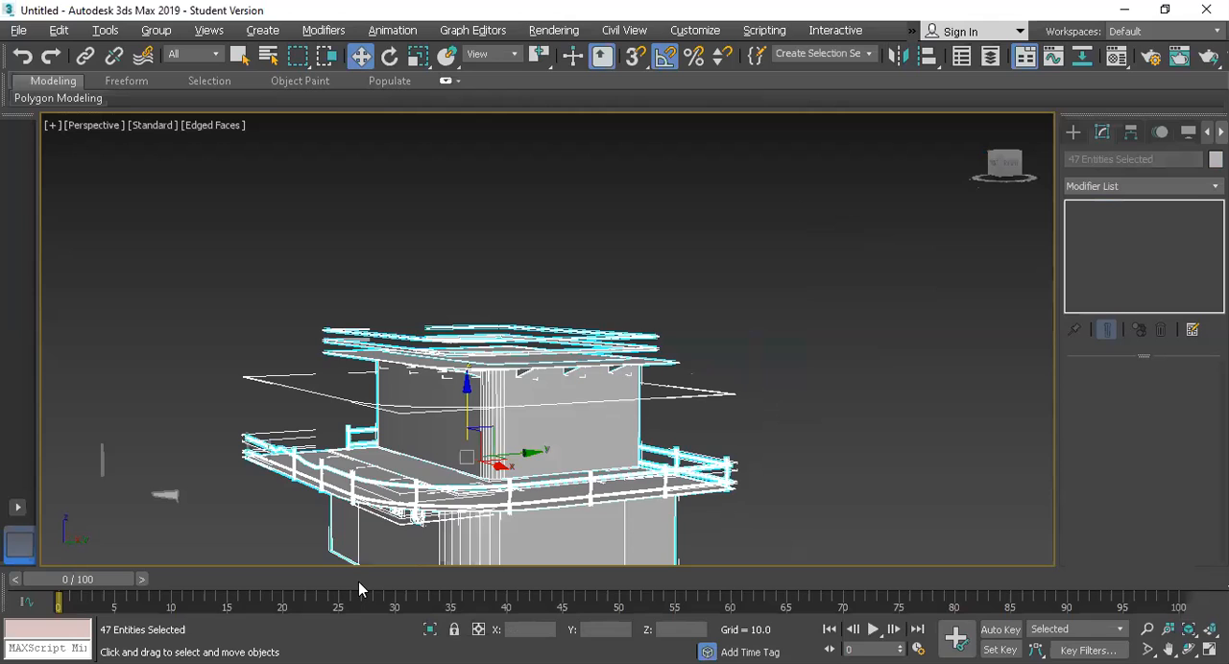
key(z)
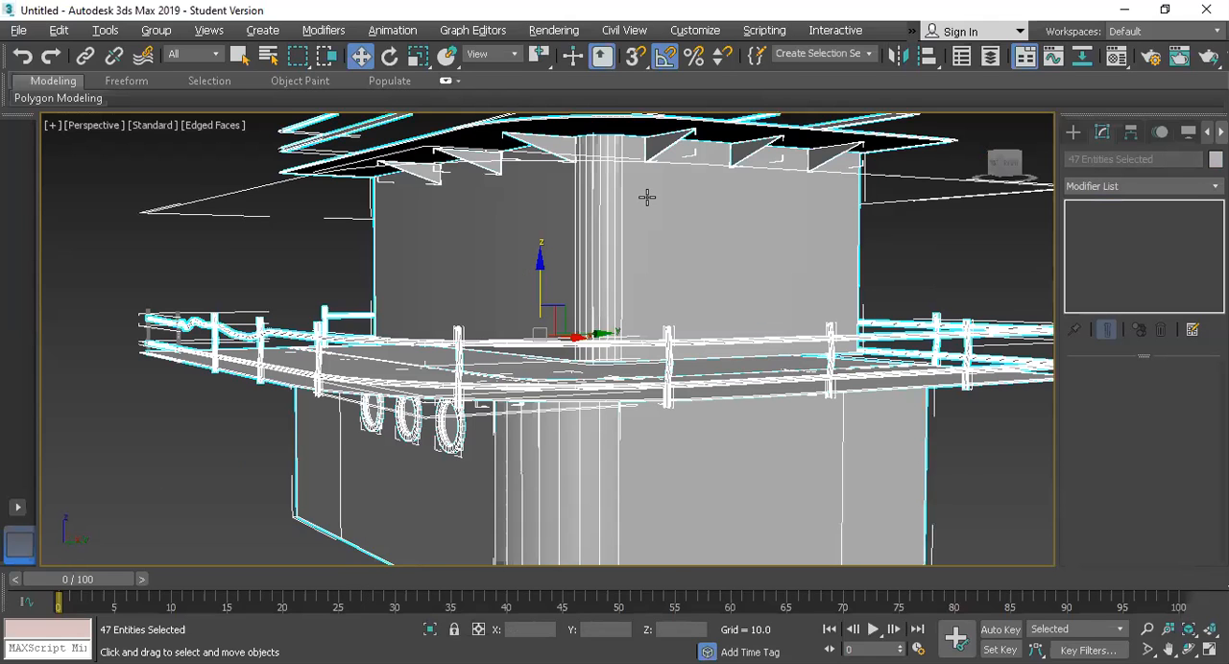
key(ctrl+d)
key(z)
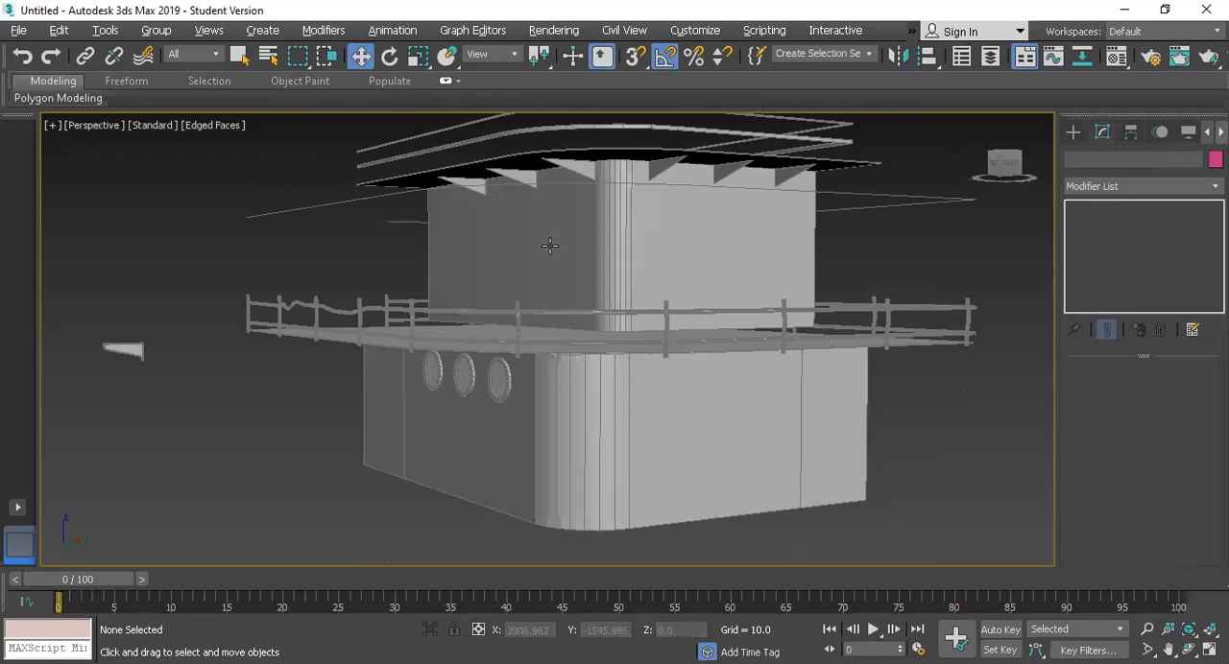
scroll(547, 253, down, 2)
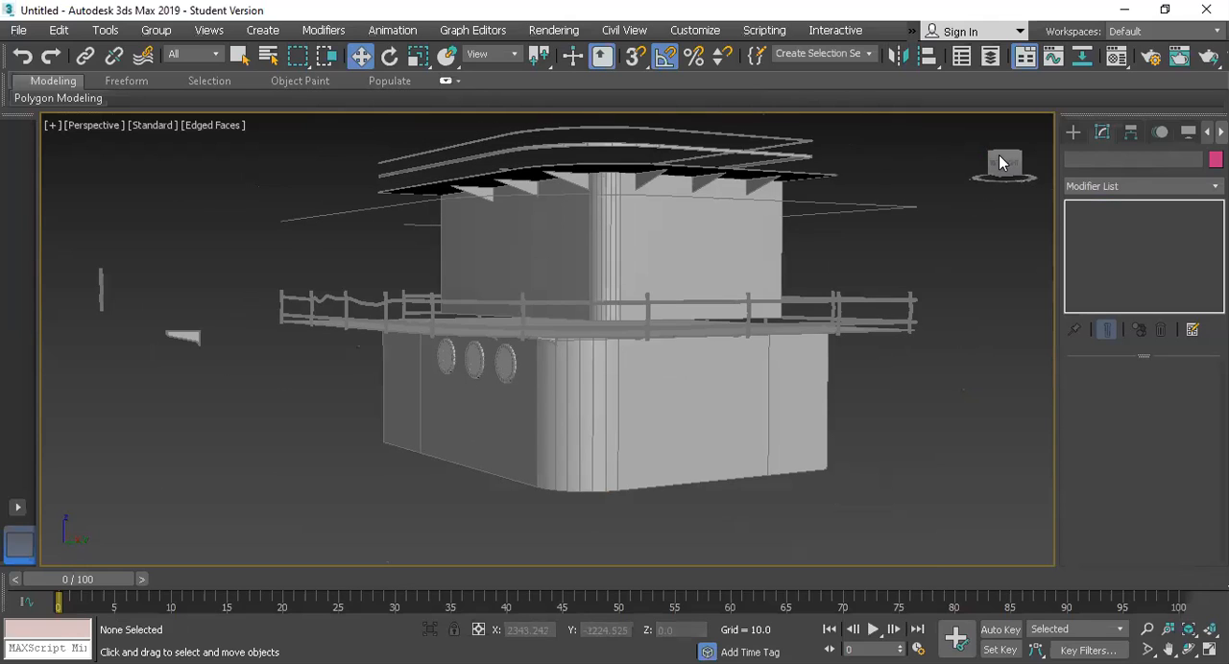
drag(998, 163, 569, 309)
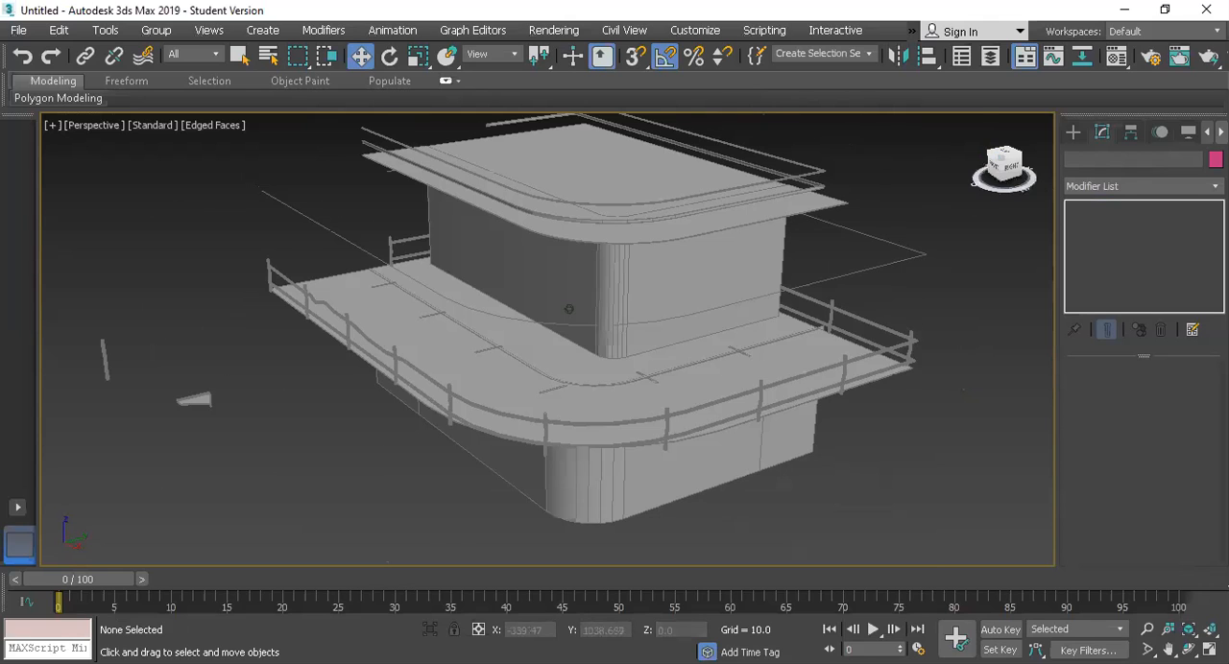
alt+middle_drag(568, 309, 597, 320)
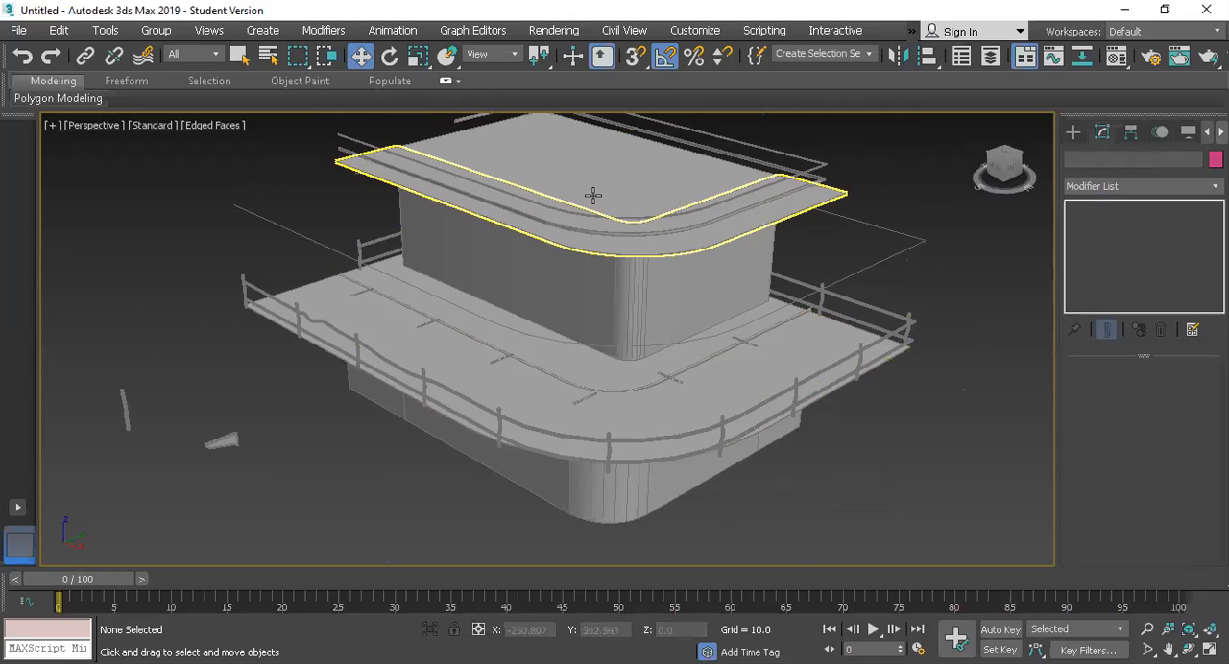
scroll(533, 187, down, 4)
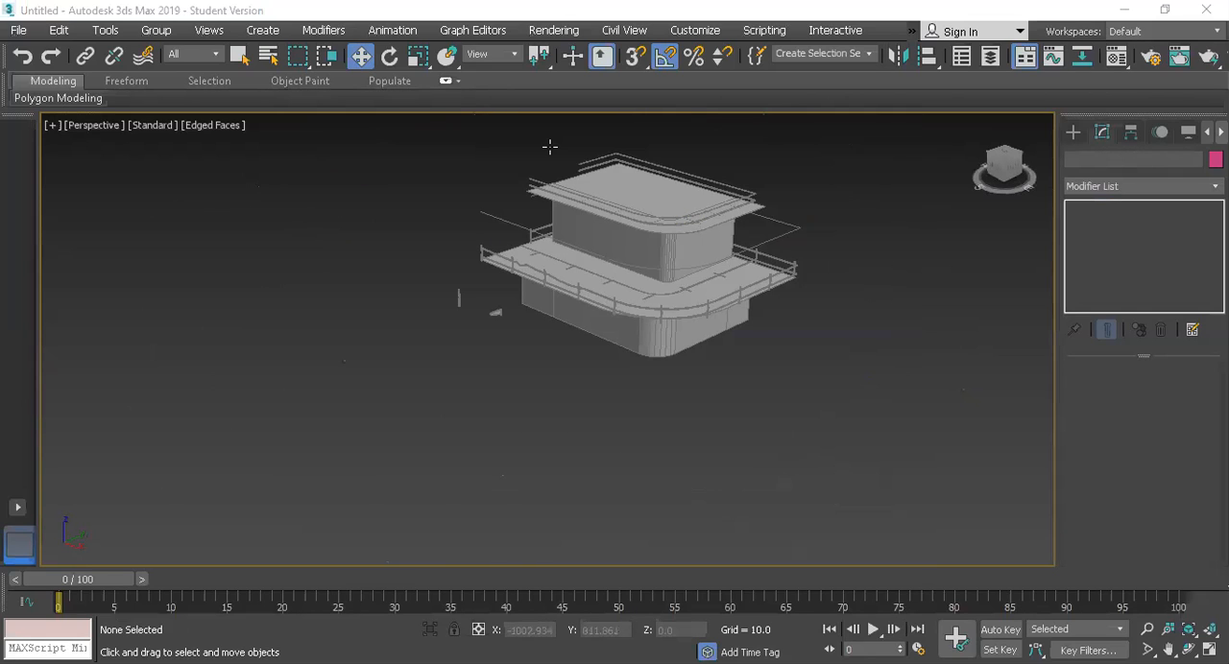
Step: Switch to the Photos app and study the railings and cabin details in the rusty boat reference image
key(alt+Tab)
drag(325, 385, 623, 340)
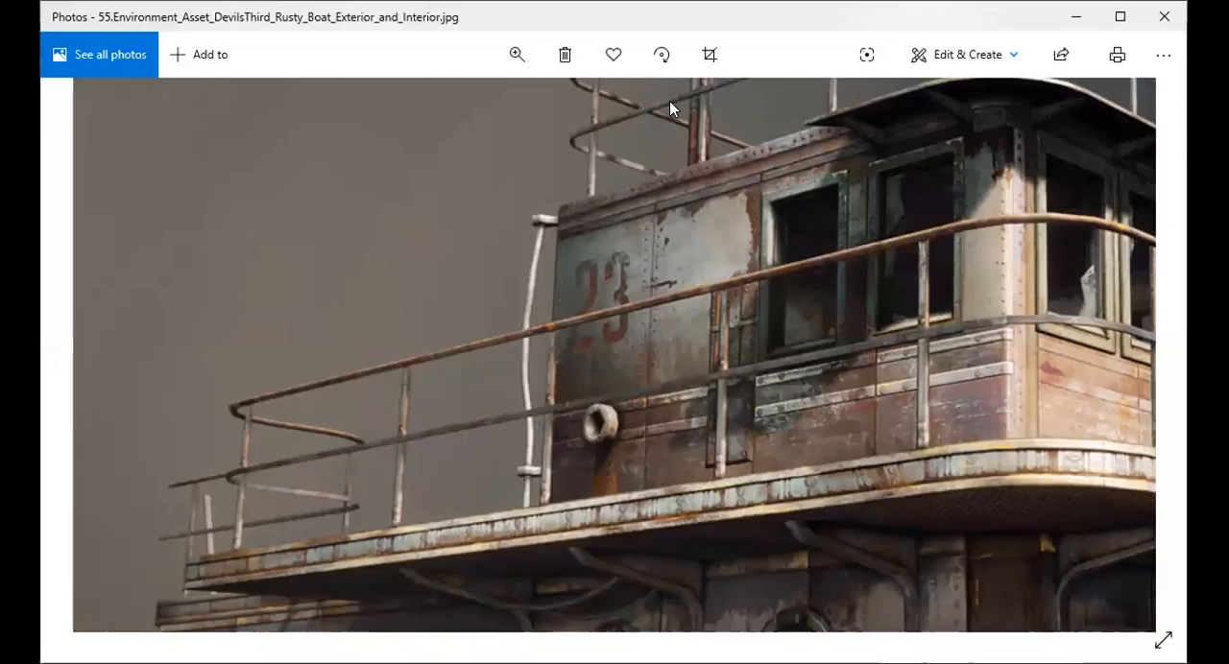
drag(841, 386, 637, 390)
drag(905, 379, 548, 260)
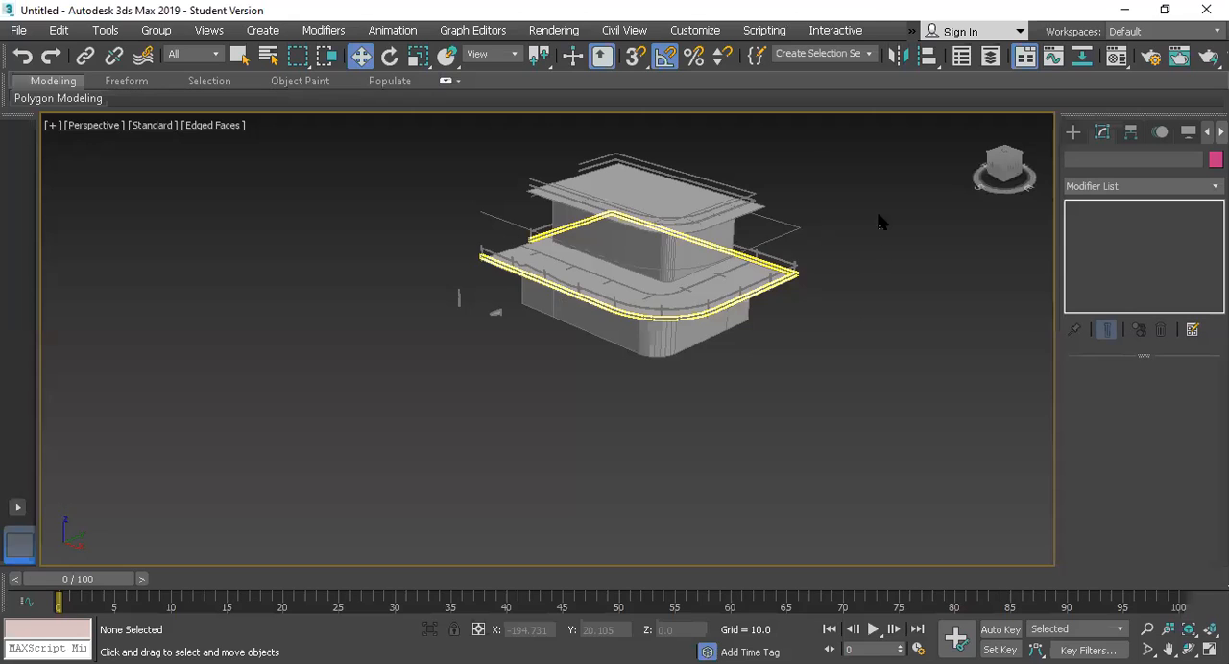
Step: Back in 3ds Max, start a Straight Stair from the Stairs object category and maximize the Top view
drag(989, 158, 1112, 145)
alt+middle_drag(637, 260, 638, 260)
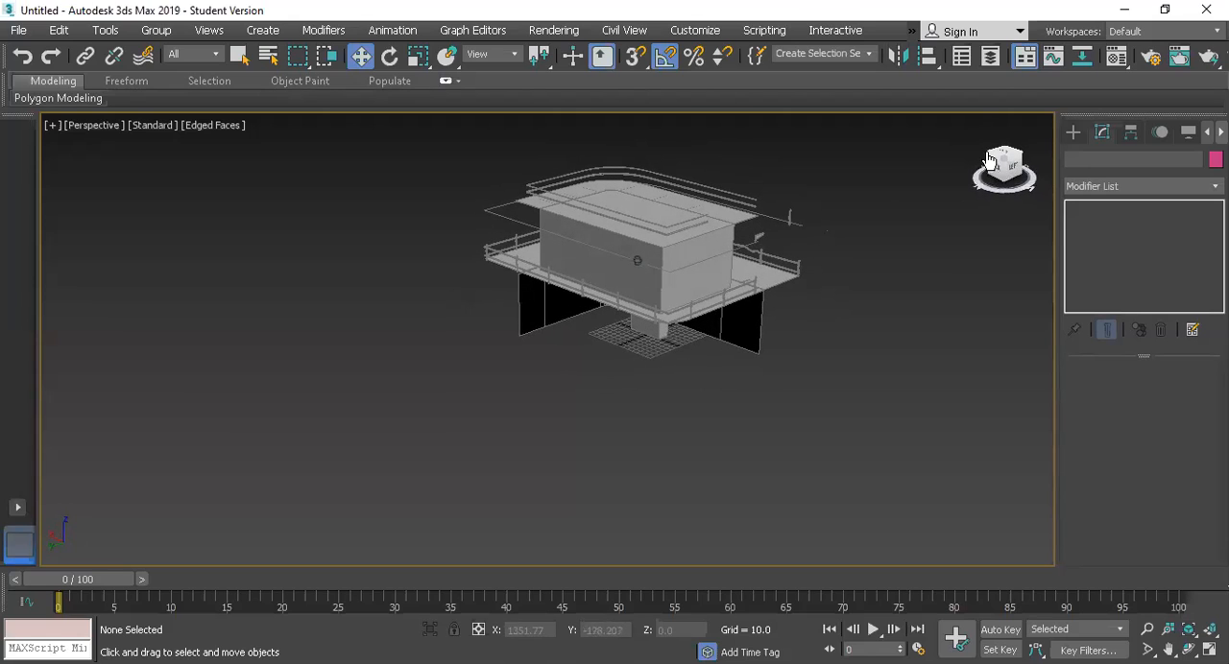
click(1070, 133)
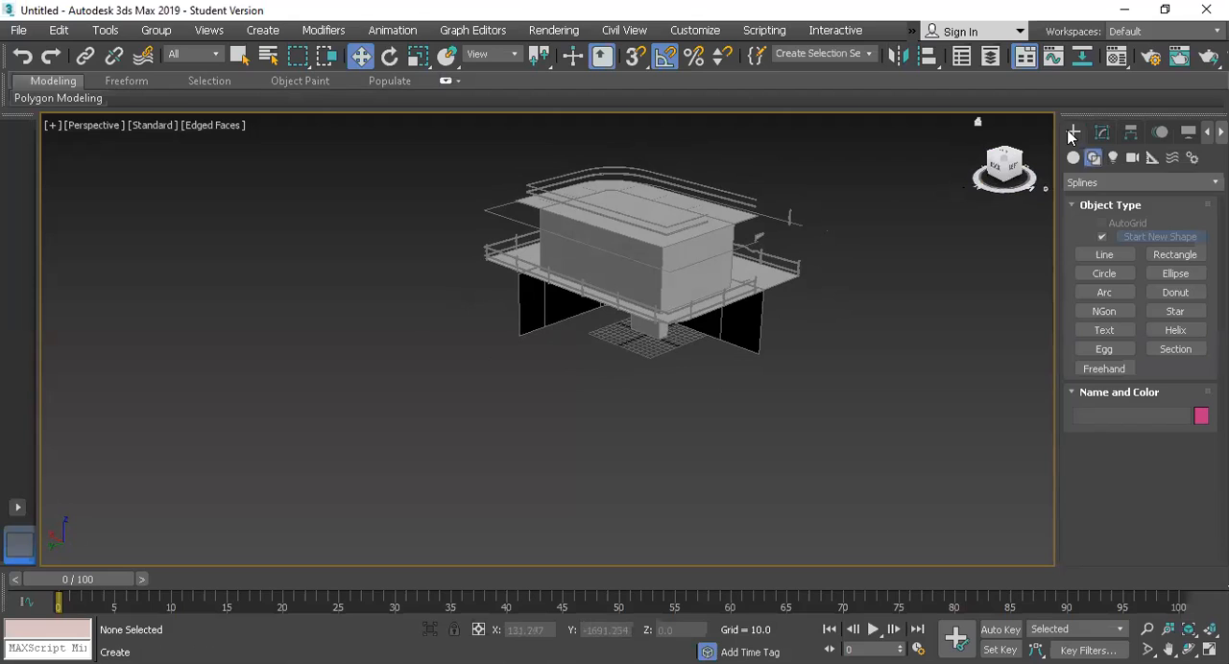
click(1090, 182)
click(1083, 196)
click(1073, 158)
click(1085, 183)
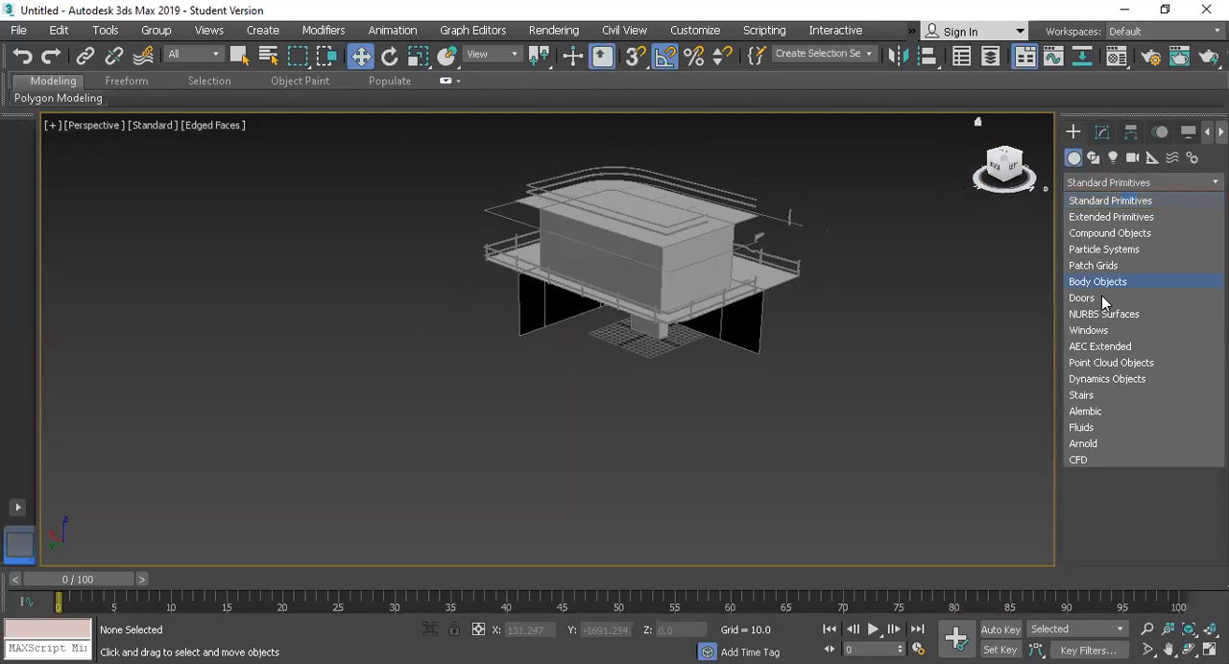
click(1098, 393)
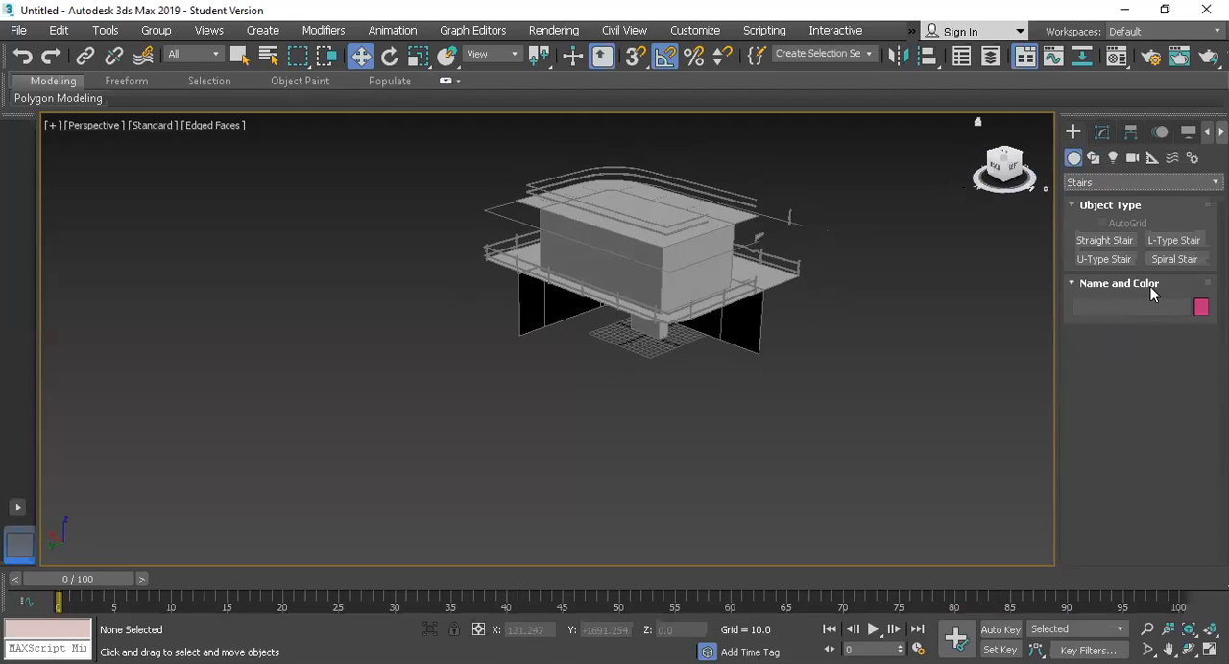
click(1094, 241)
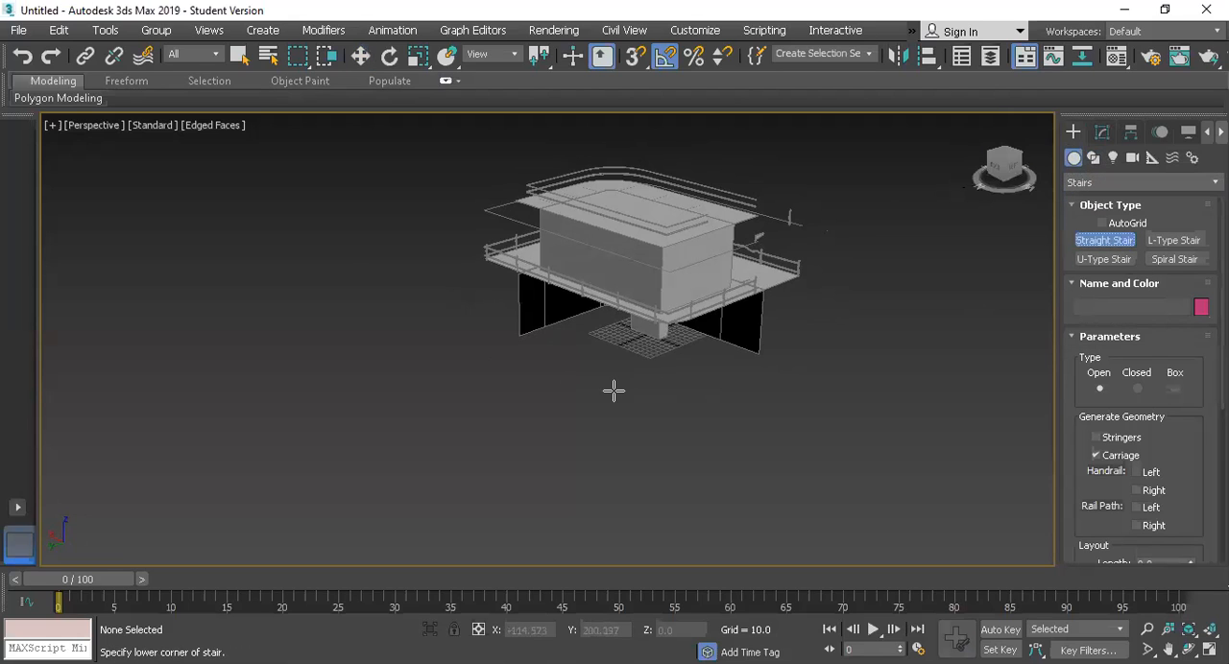
key(alt+w)
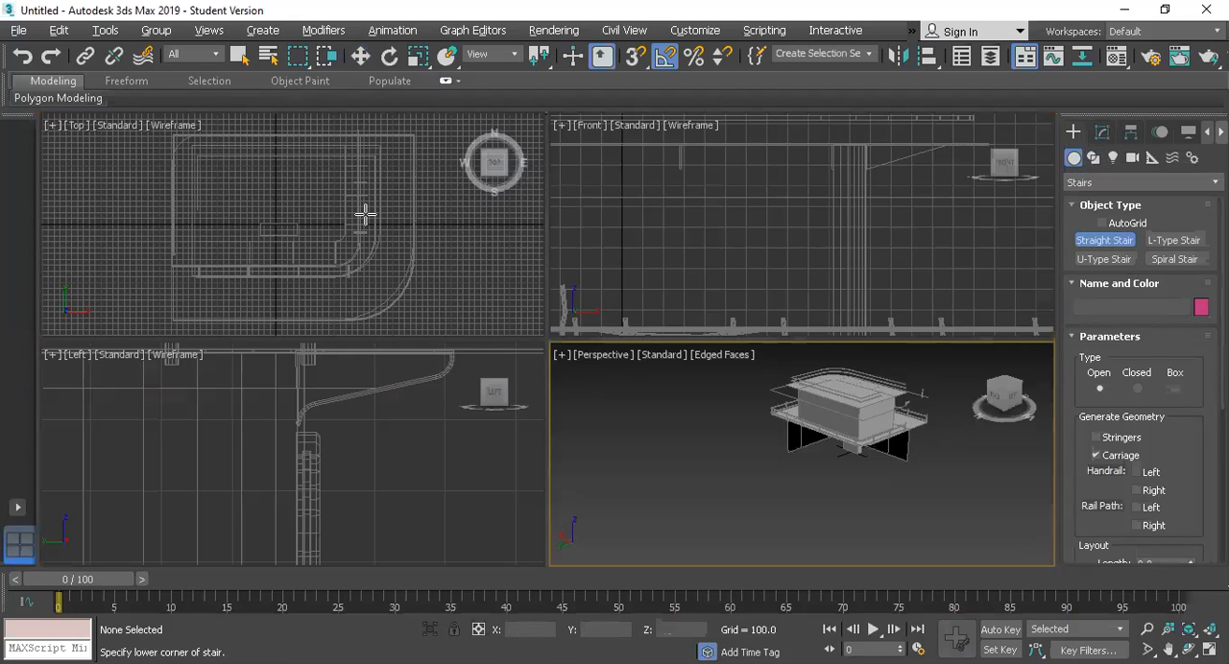
right_click(175, 214)
key(alt+w)
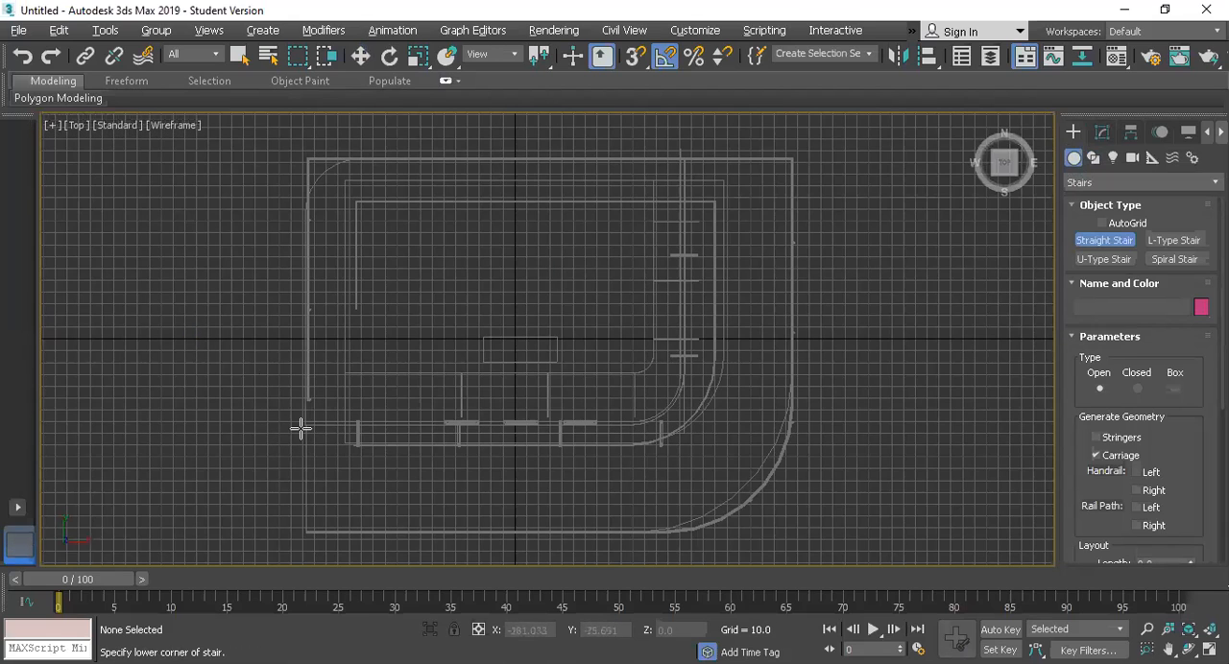
drag(303, 425, 312, 494)
mouse_move(302, 516)
mouse_down()
mouse_move(288, 521)
mouse_move(302, 519)
mouse_up()
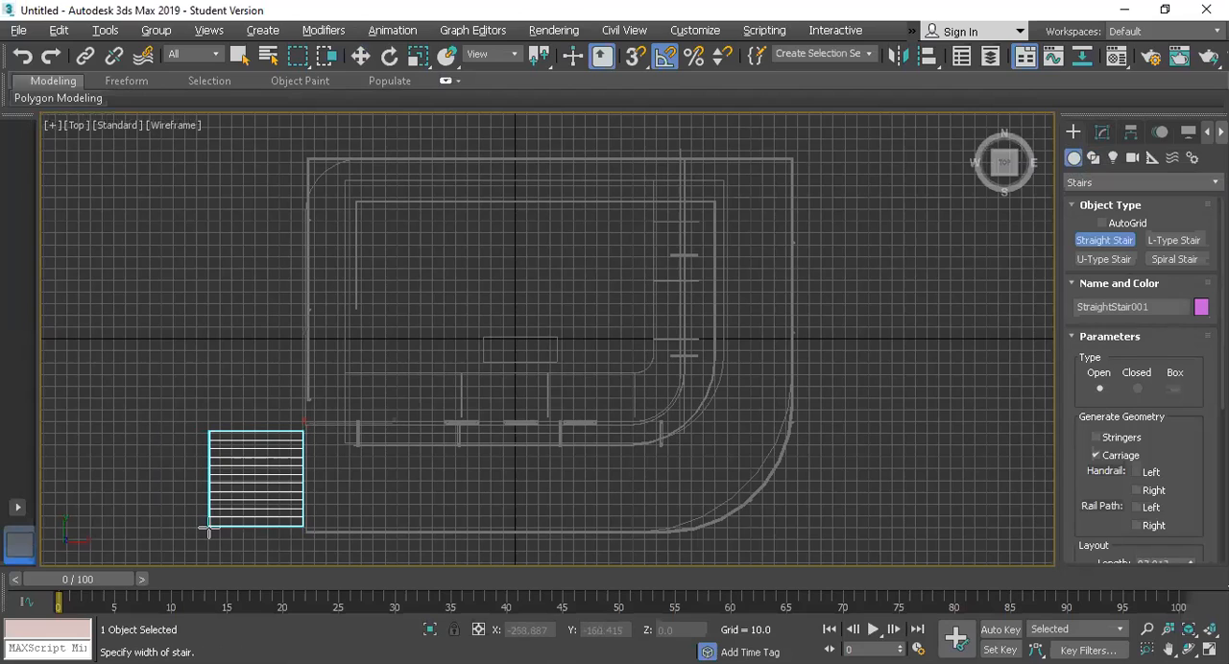
click(212, 527)
right_click(217, 529)
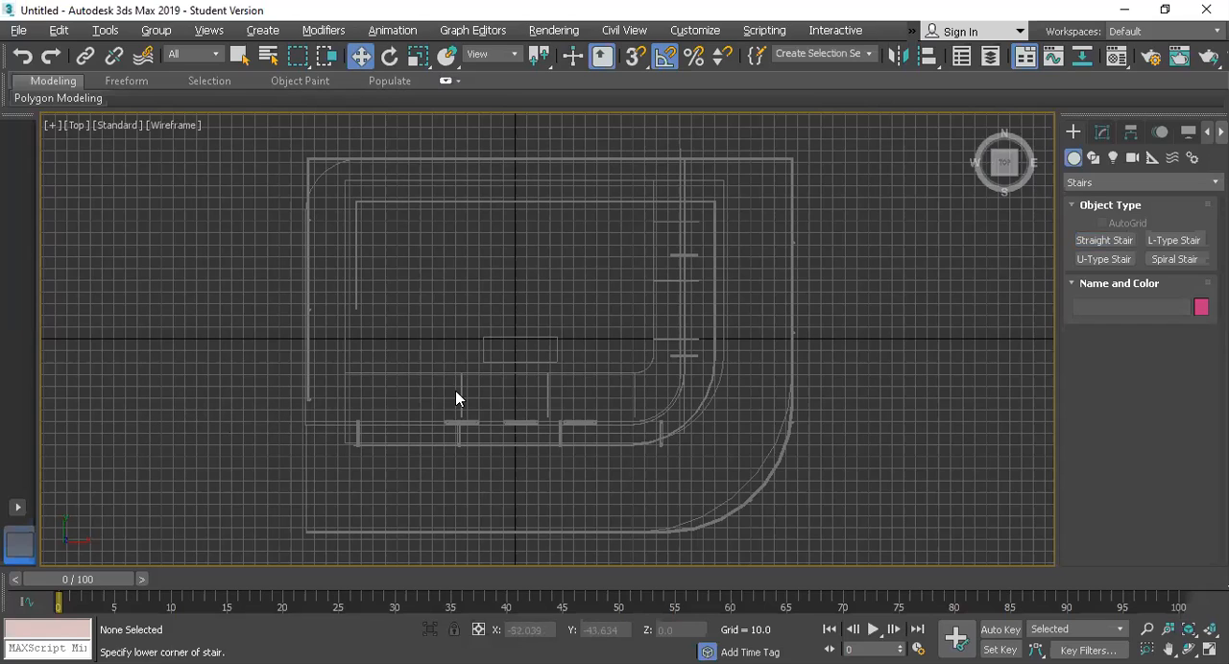
Step: Draw an open straight stair in the Top view, just outside the lower deck's short edge beside the railing gap
click(1106, 241)
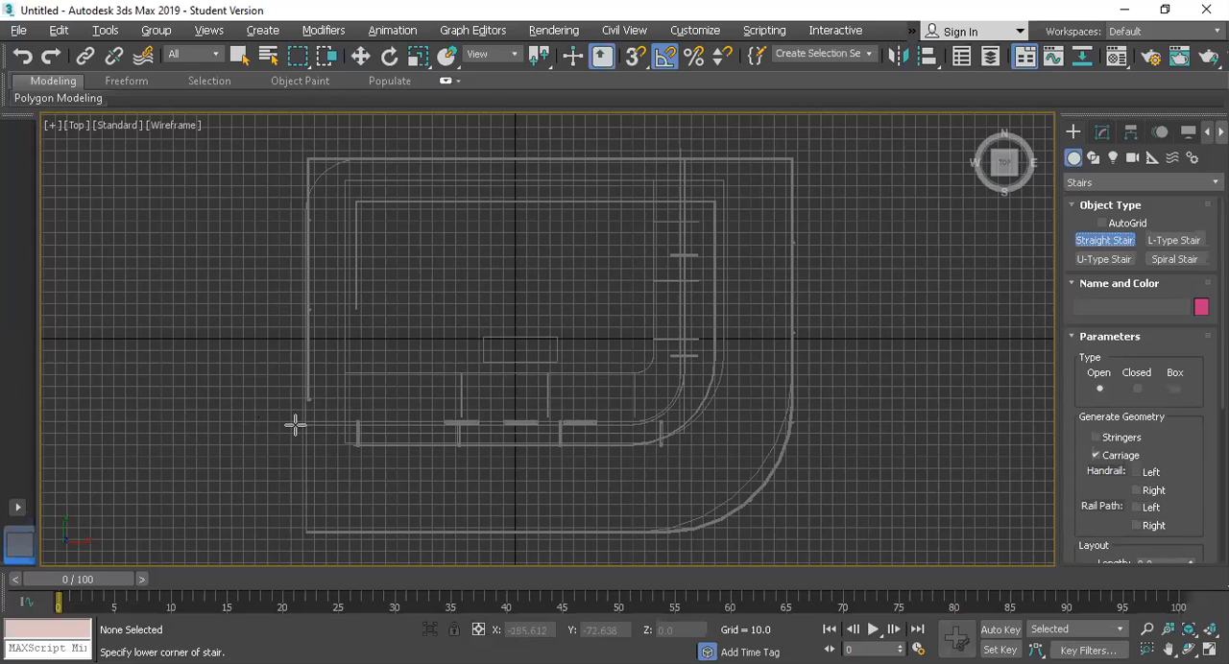
drag(295, 426, 299, 530)
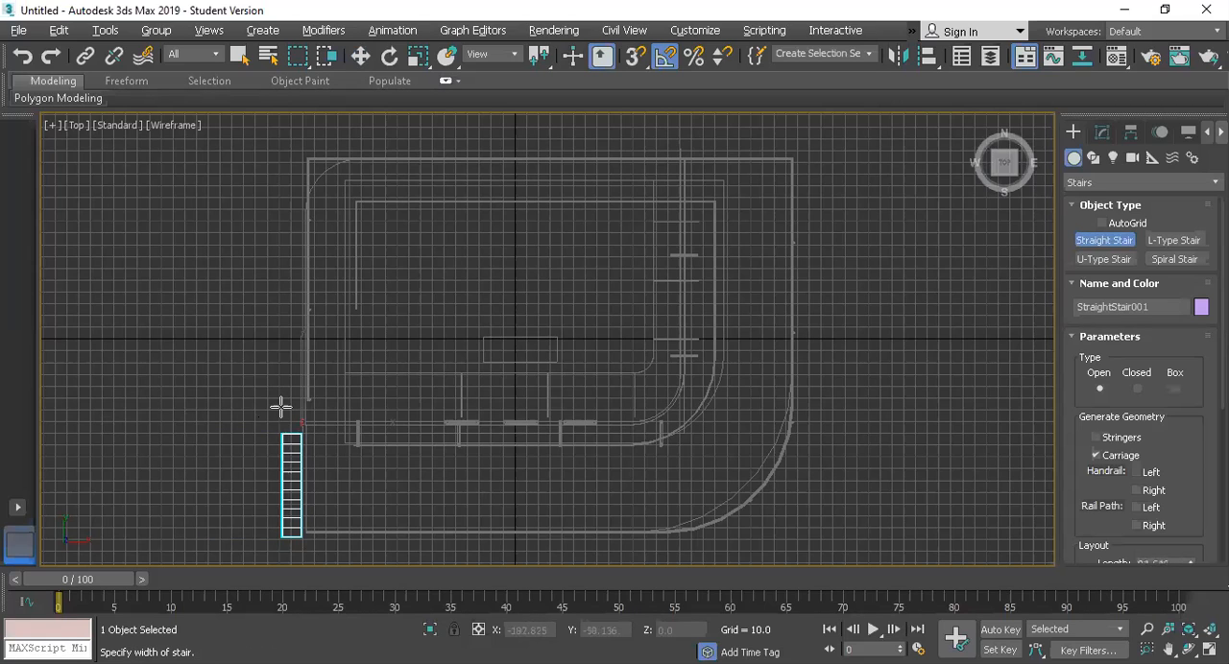
click(188, 268)
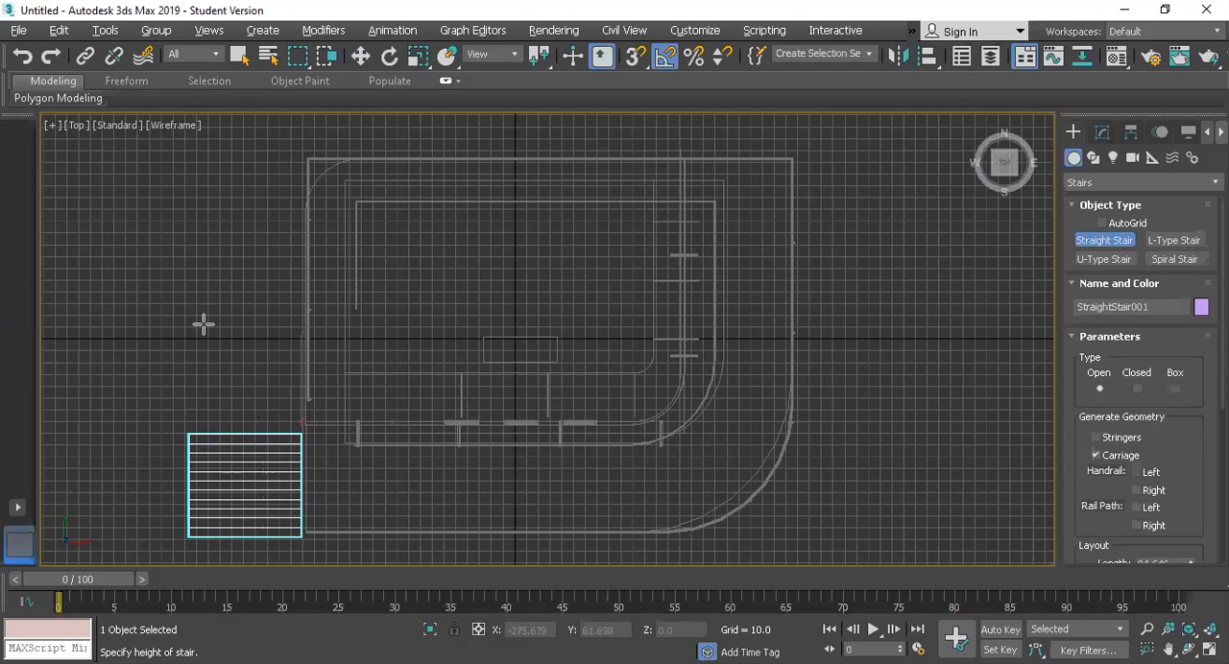
click(275, 447)
key(w)
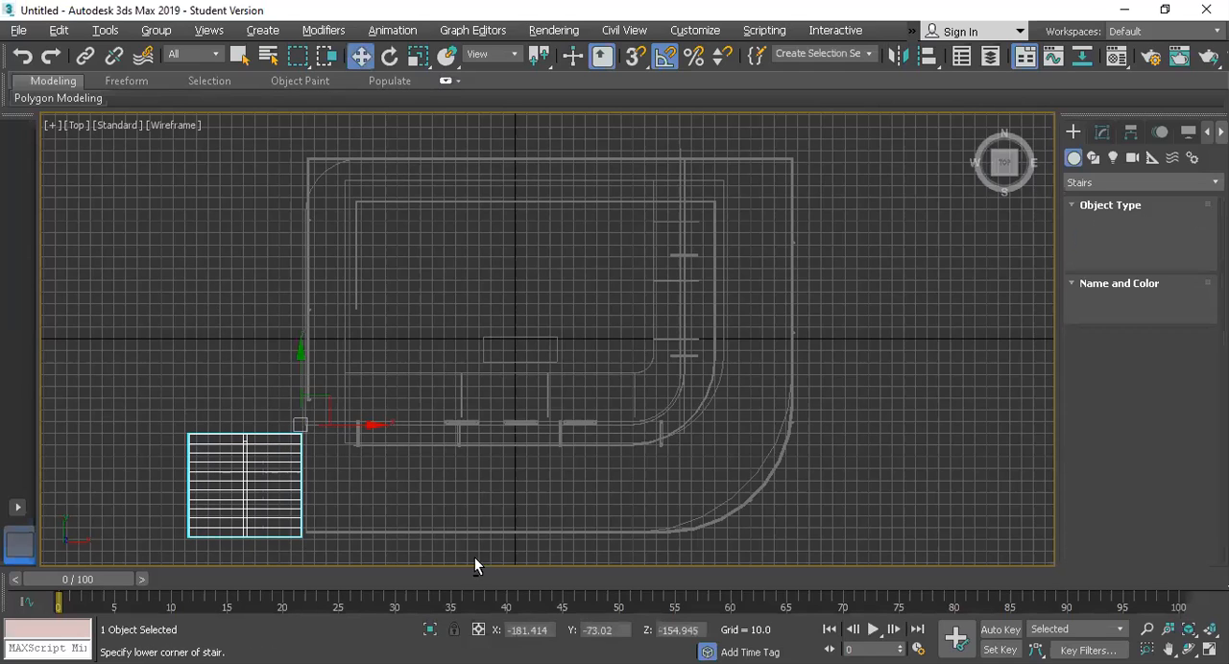
Step: In the Perspective view, rotate the stair by -90 degrees about the Z axis
key(alt+w)
key(alt+w)
scroll(805, 444, up, 2)
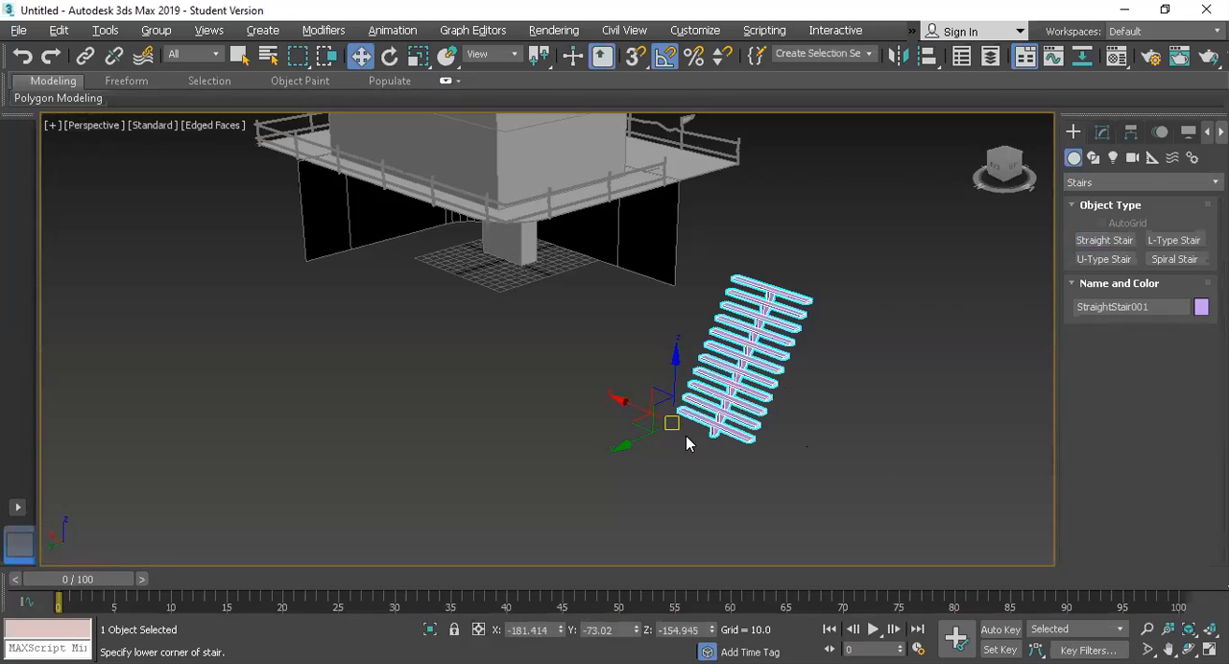
key(e)
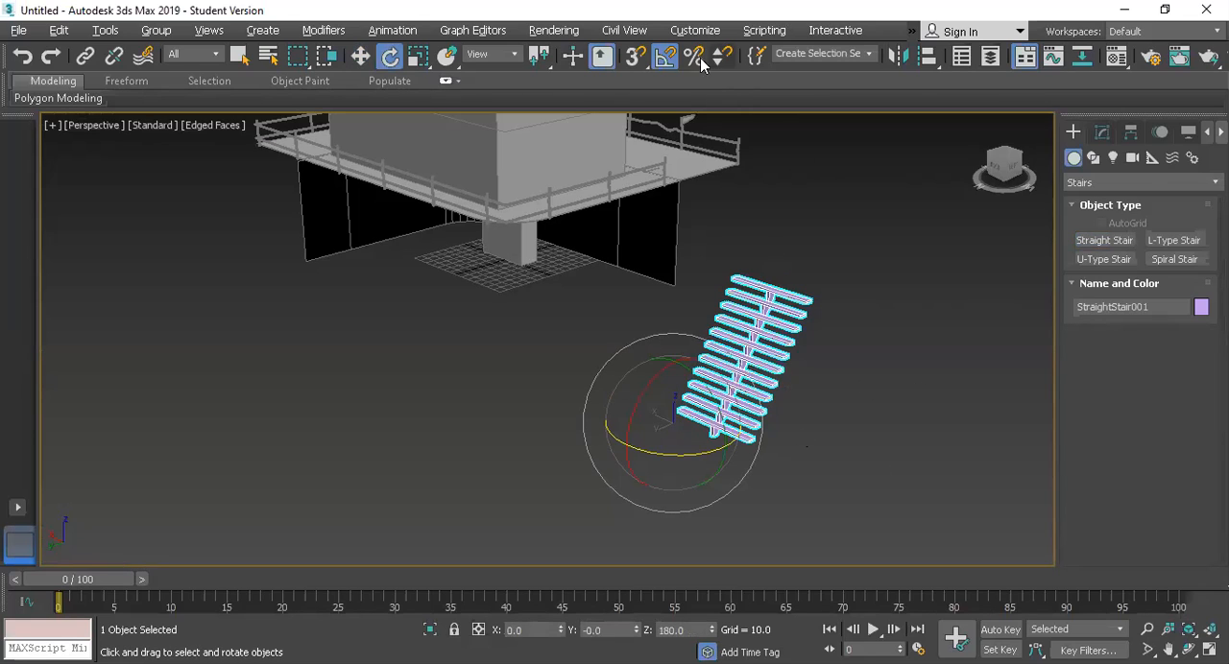
drag(686, 449, 759, 433)
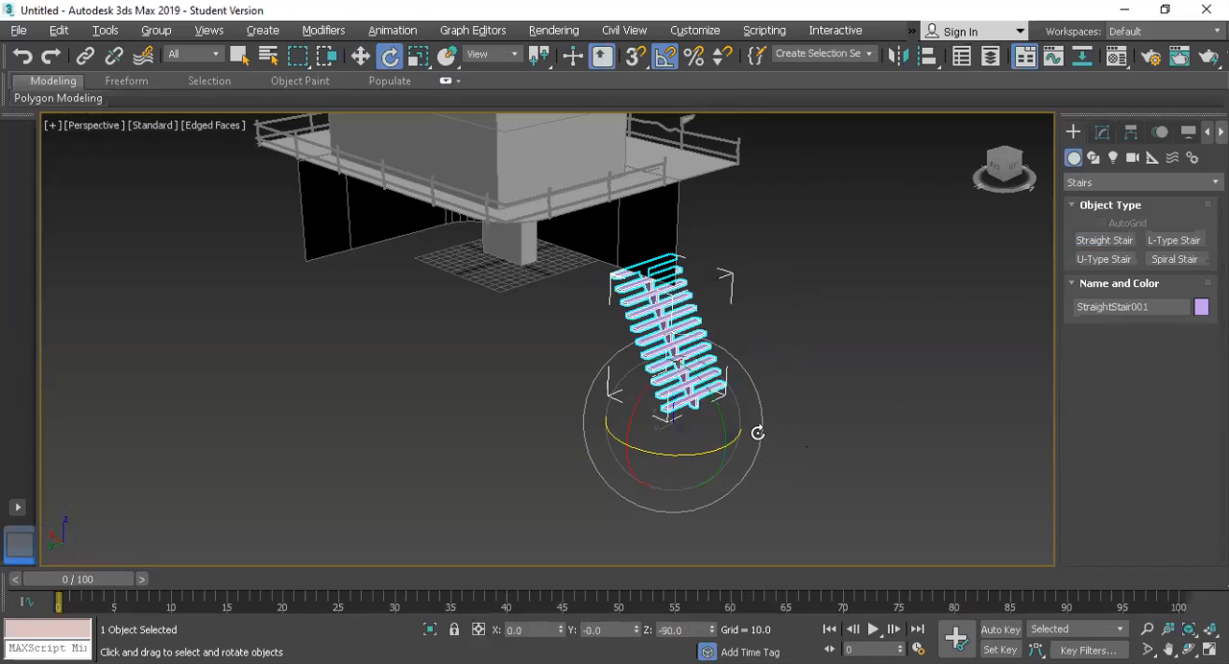
Step: Move the rotated stair in the Perspective view to about X -286, Y -139, beside the deck's short edge
key(w)
drag(639, 406, 737, 432)
drag(735, 492, 736, 409)
key(z)
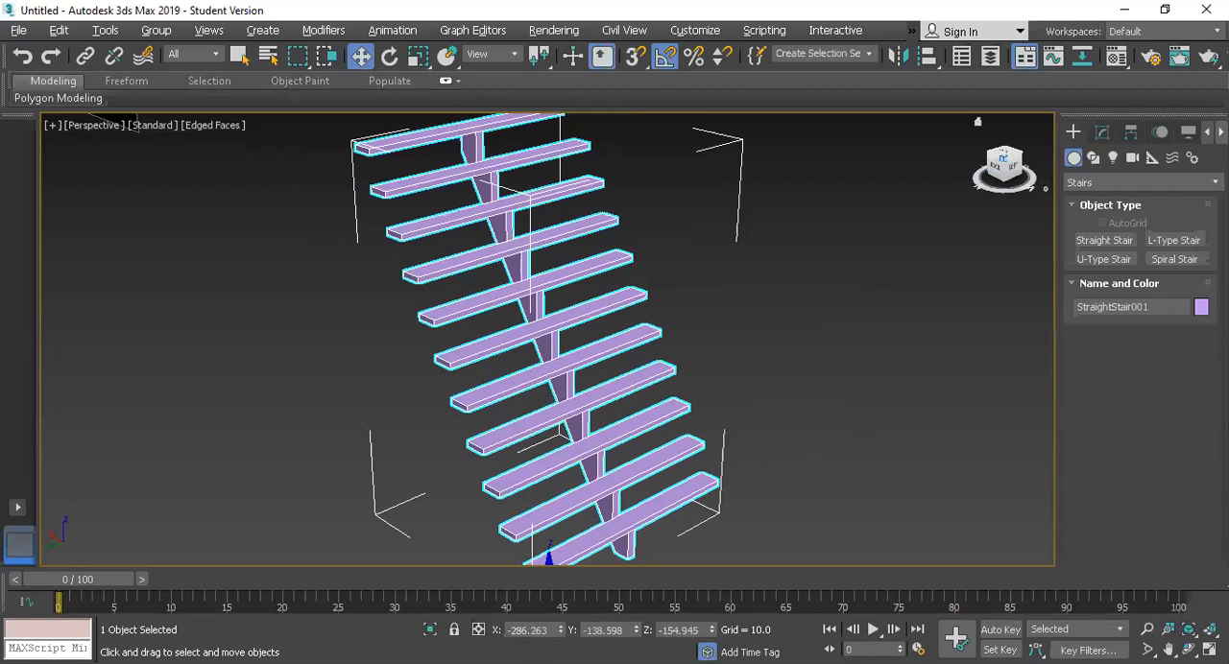
key(shift+z)
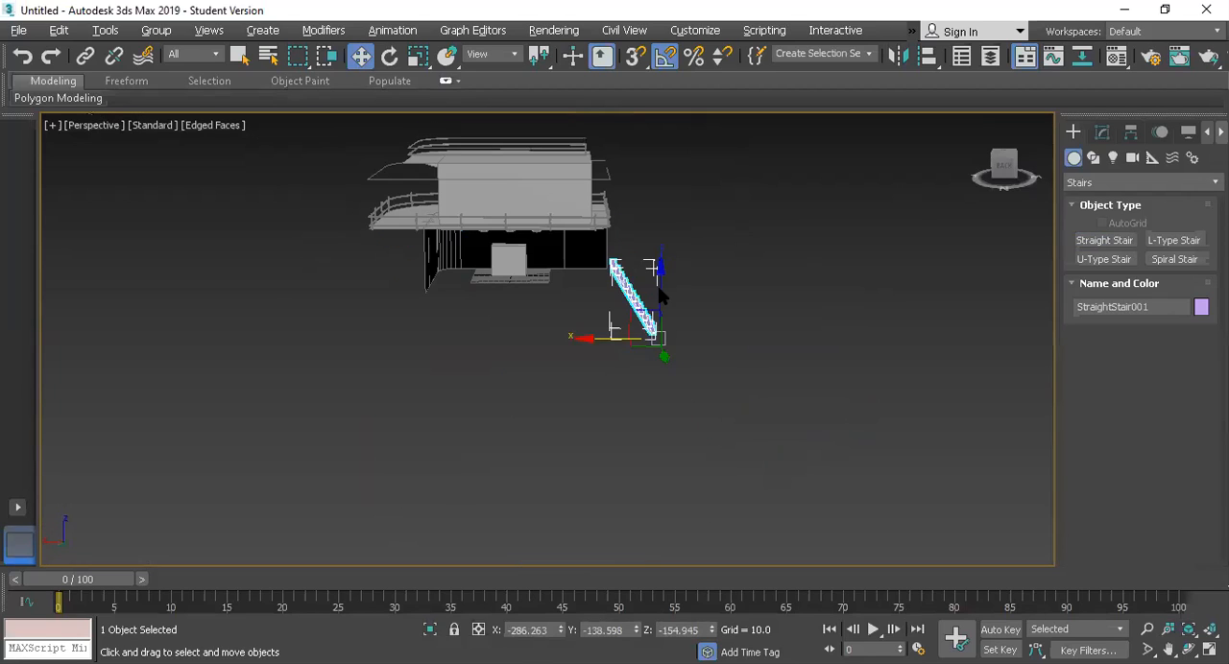
Step: In the Left view, raise the stair vertically by about 138 units until its top reaches the deck railing
key(alt+w)
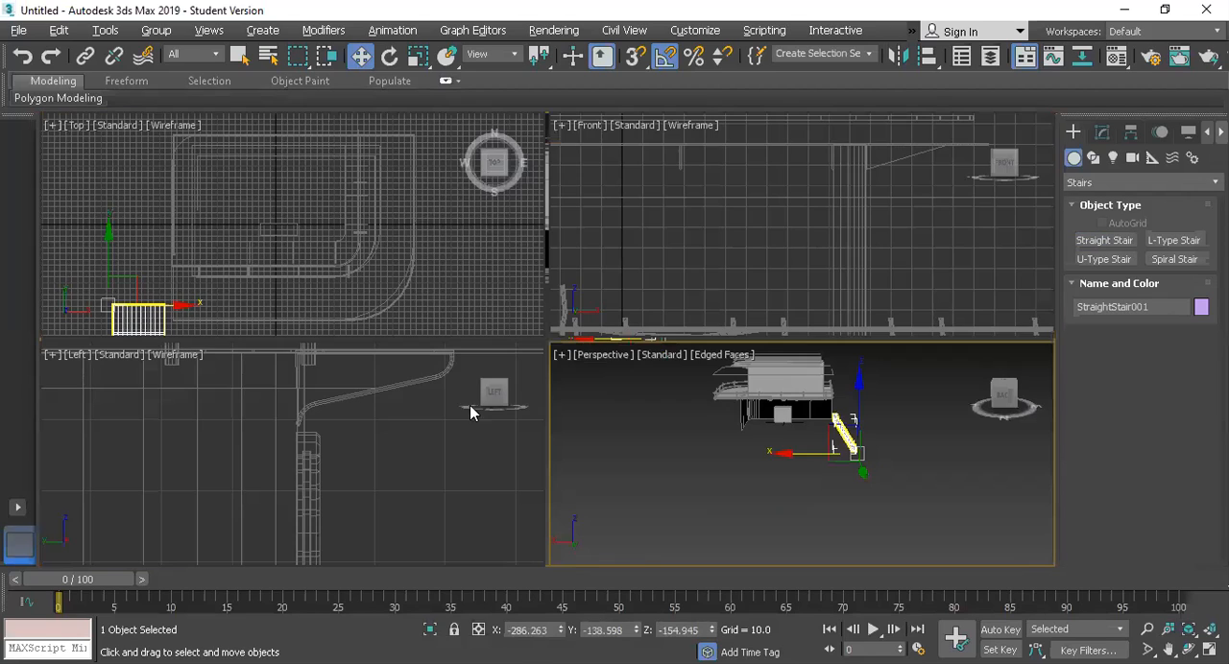
right_click(400, 464)
key(alt+w)
scroll(402, 456, down, 7)
scroll(443, 509, down, 5)
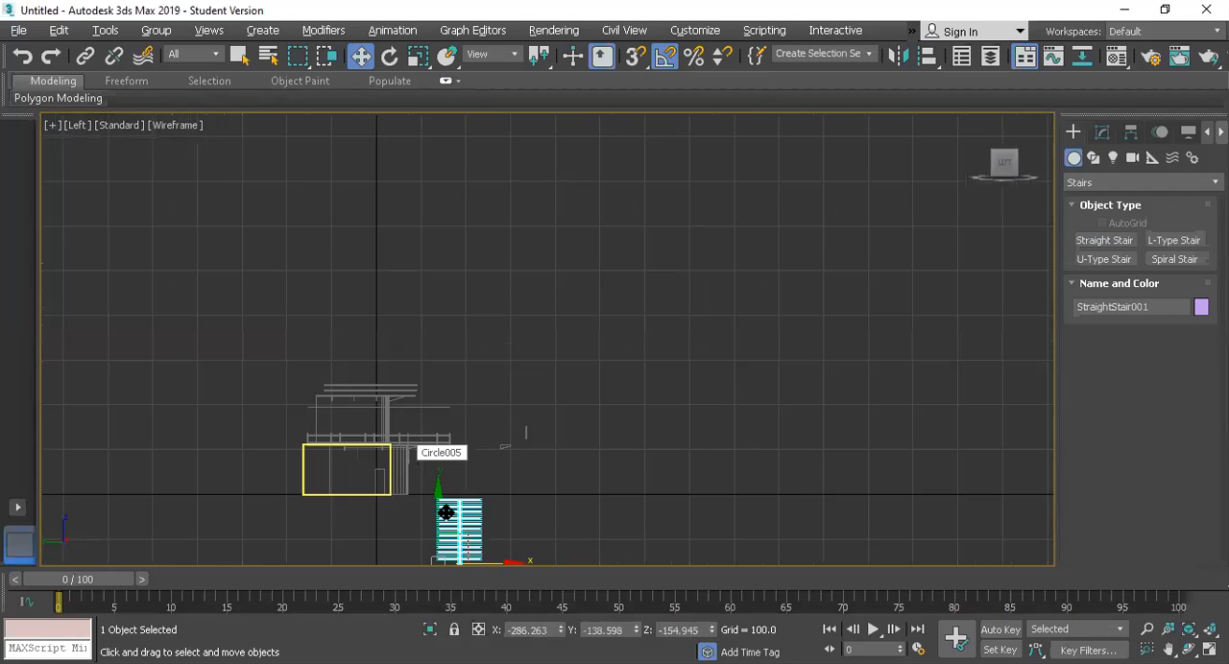
scroll(467, 516, down, 2)
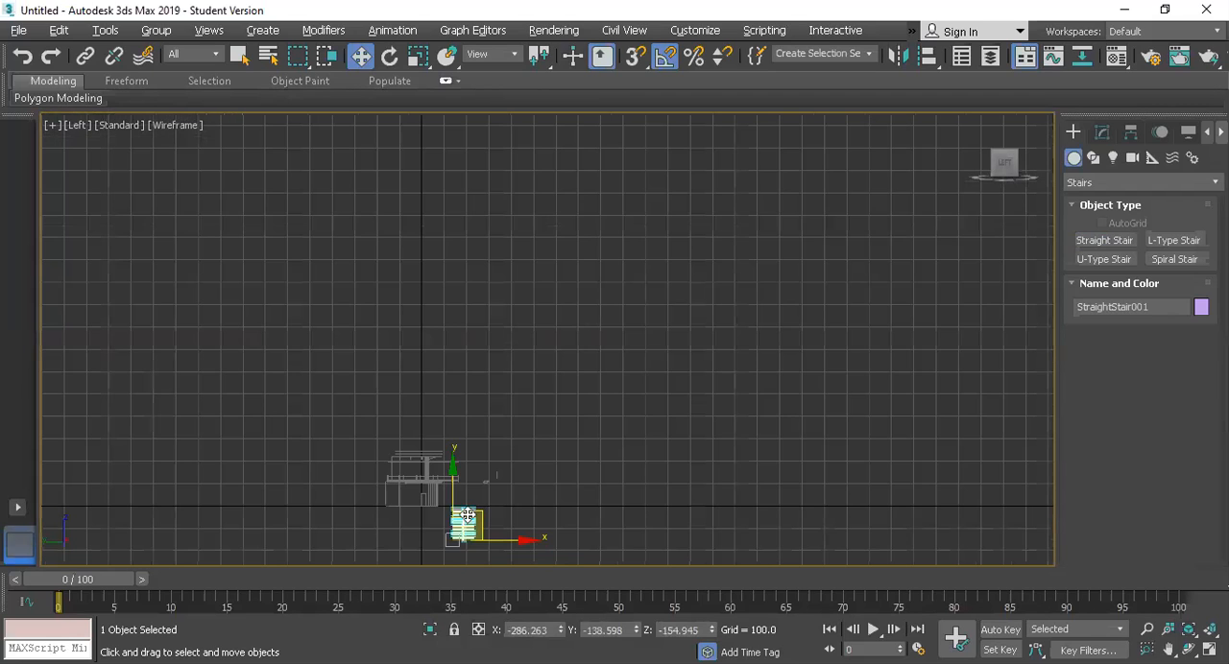
scroll(467, 515, up, 2)
key(z)
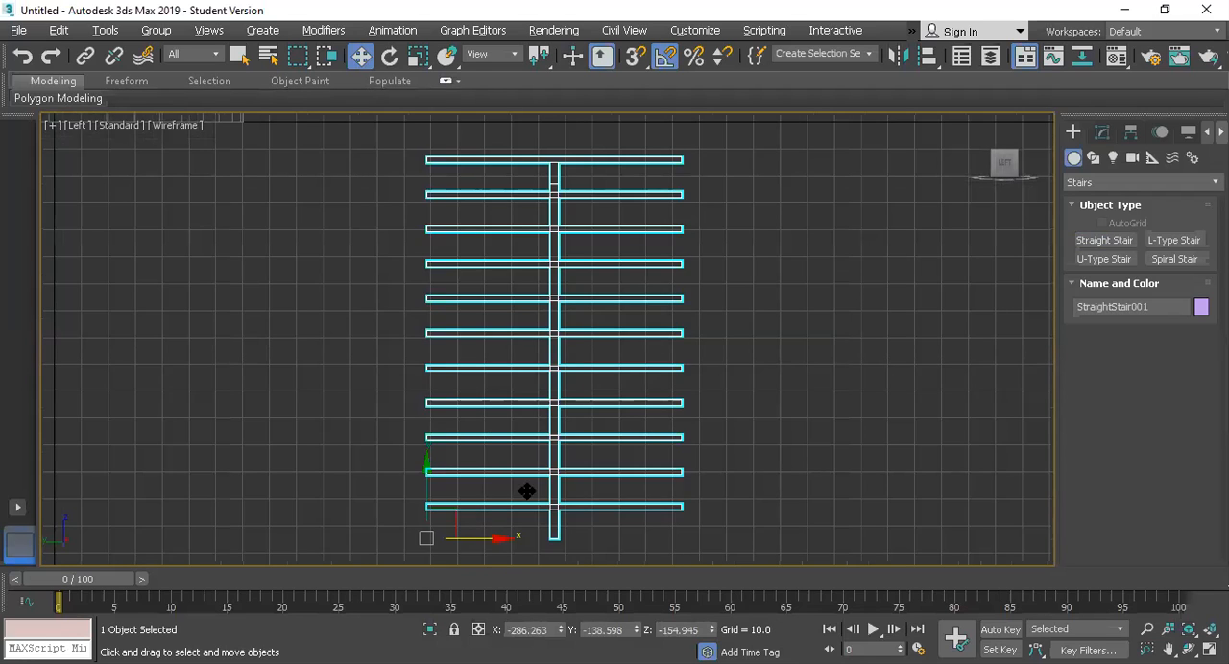
scroll(518, 480, down, 4)
drag(504, 432, 504, 338)
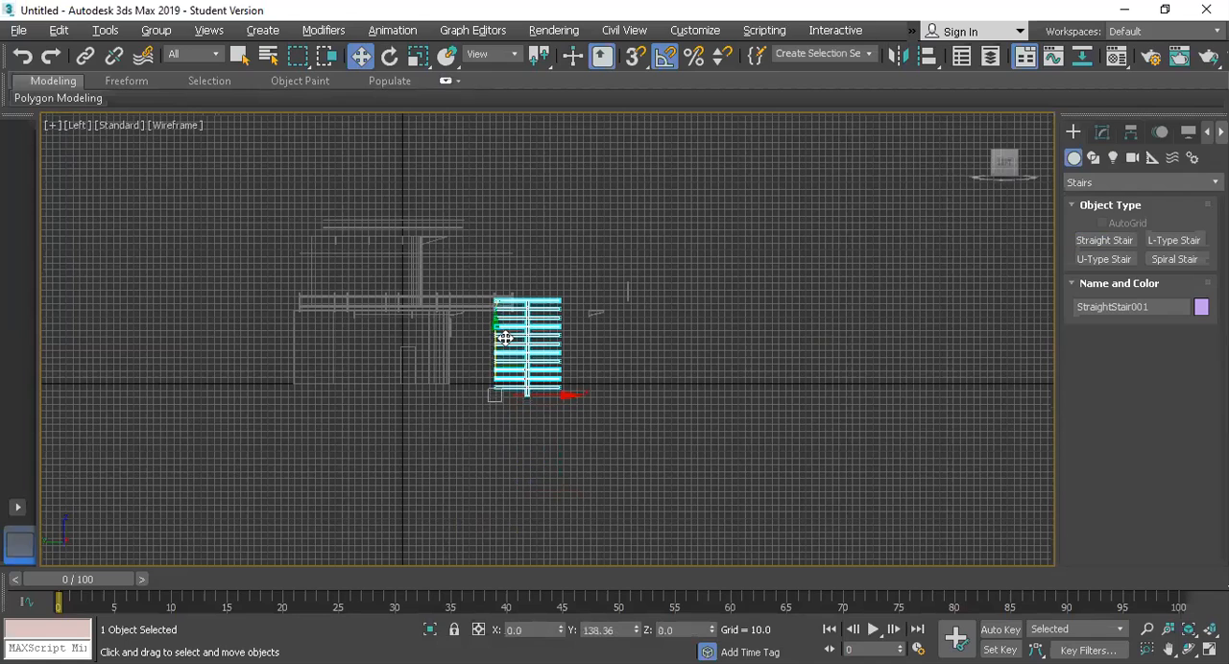
Step: In the Front view, move the stair away from the deck and onto the ground line, at about X -337, Z 0.13
key(alt+w)
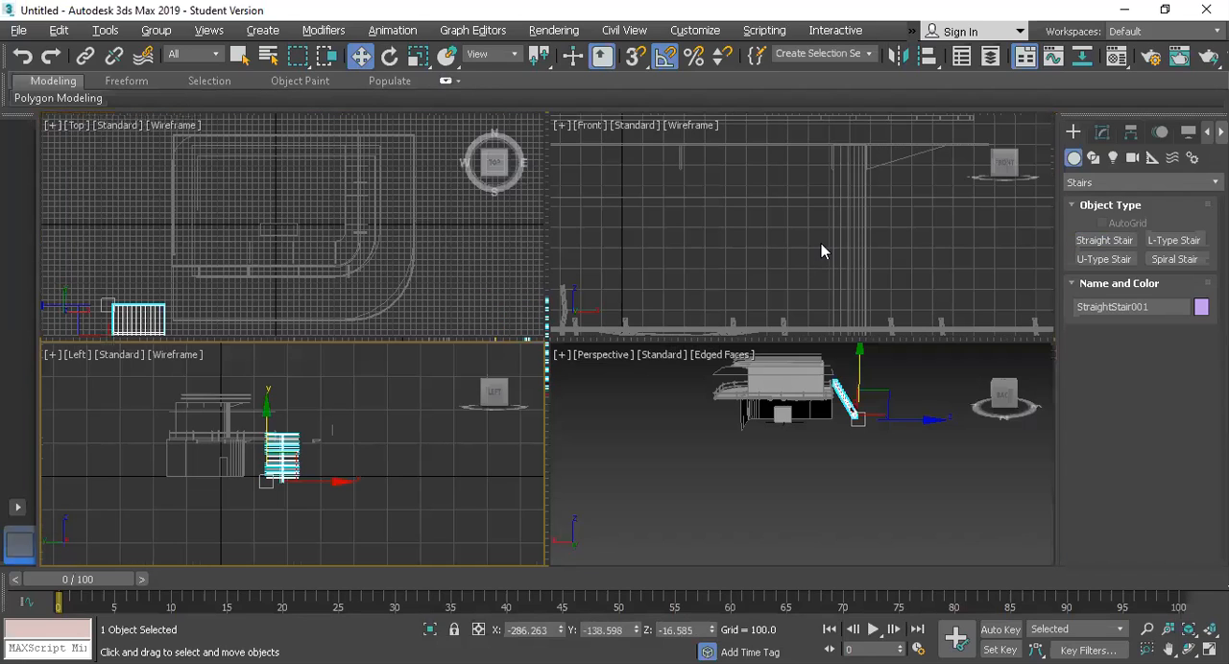
key(alt+w)
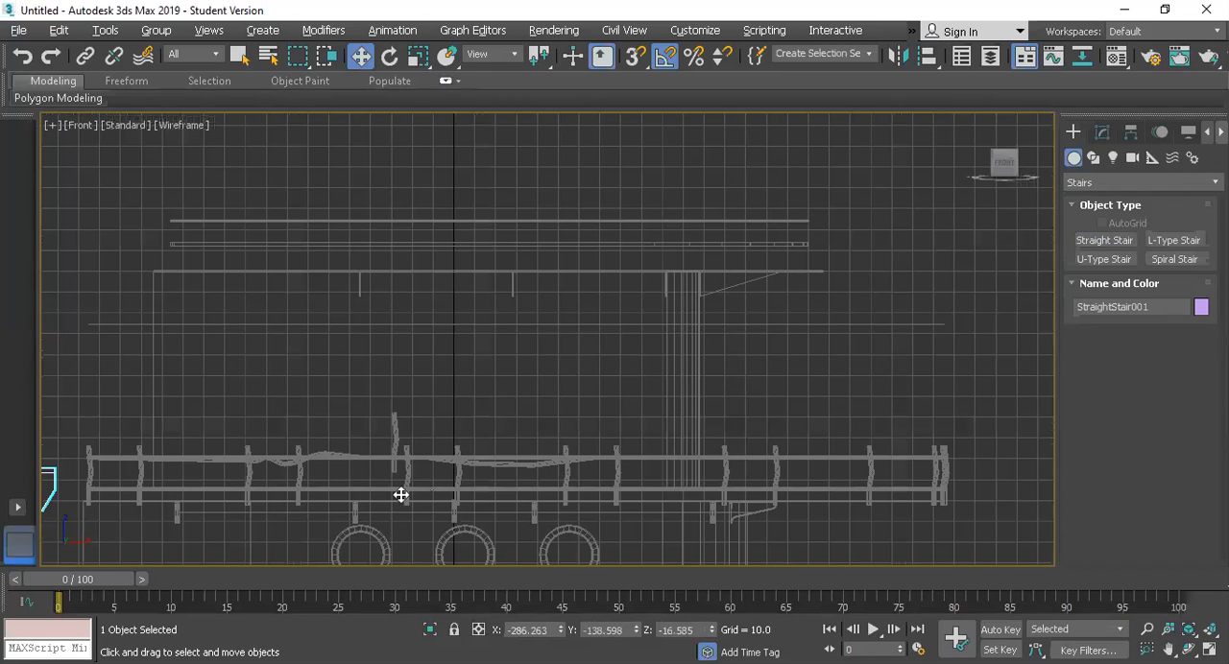
key(z)
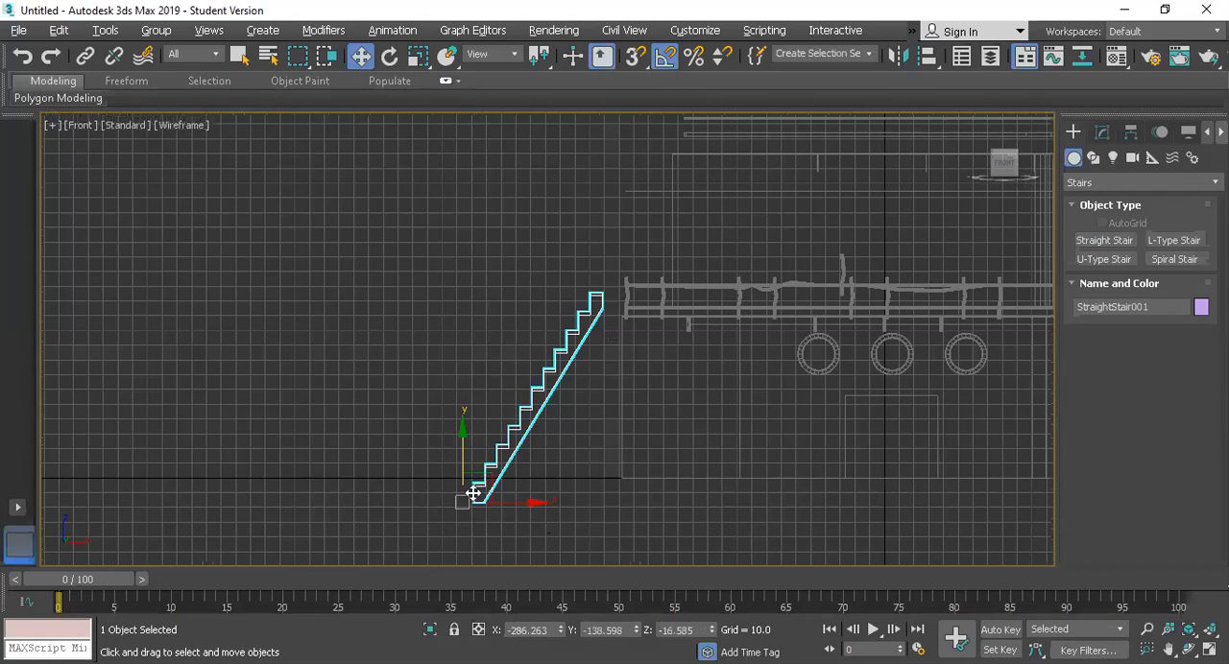
drag(469, 493, 408, 452)
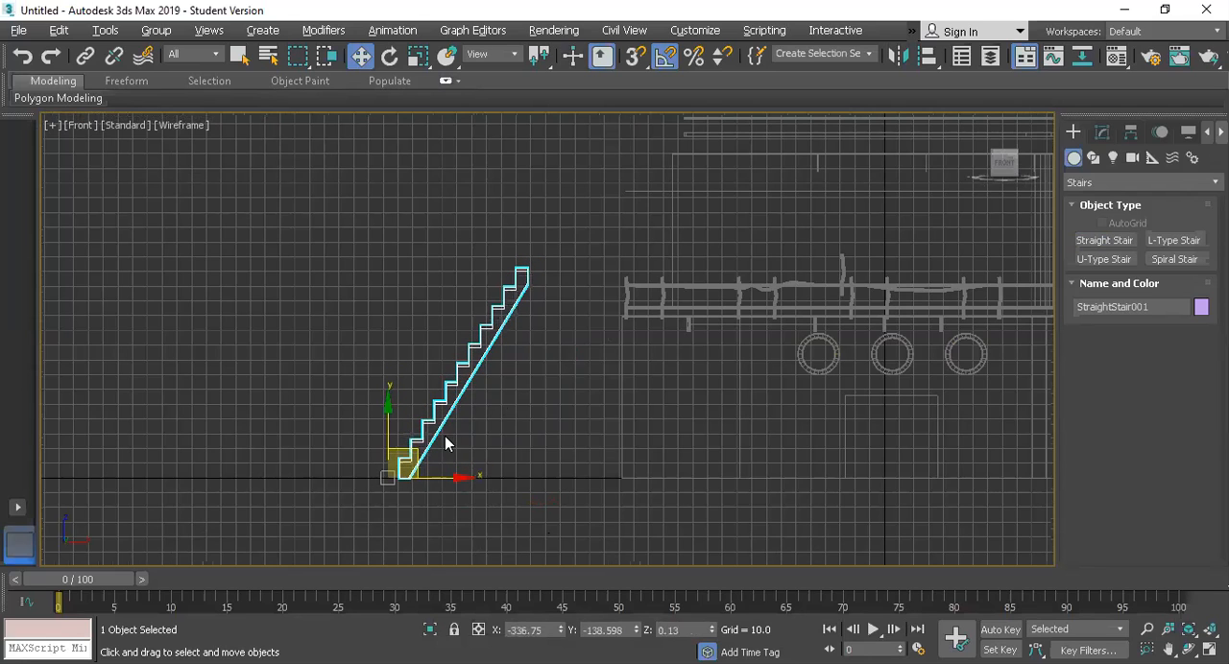
Step: Adjust the stair's layout to a length of about 163.7 so it reaches the deck edge, and a width of about 112.6
scroll(576, 336, up, 3)
scroll(595, 307, up, 2)
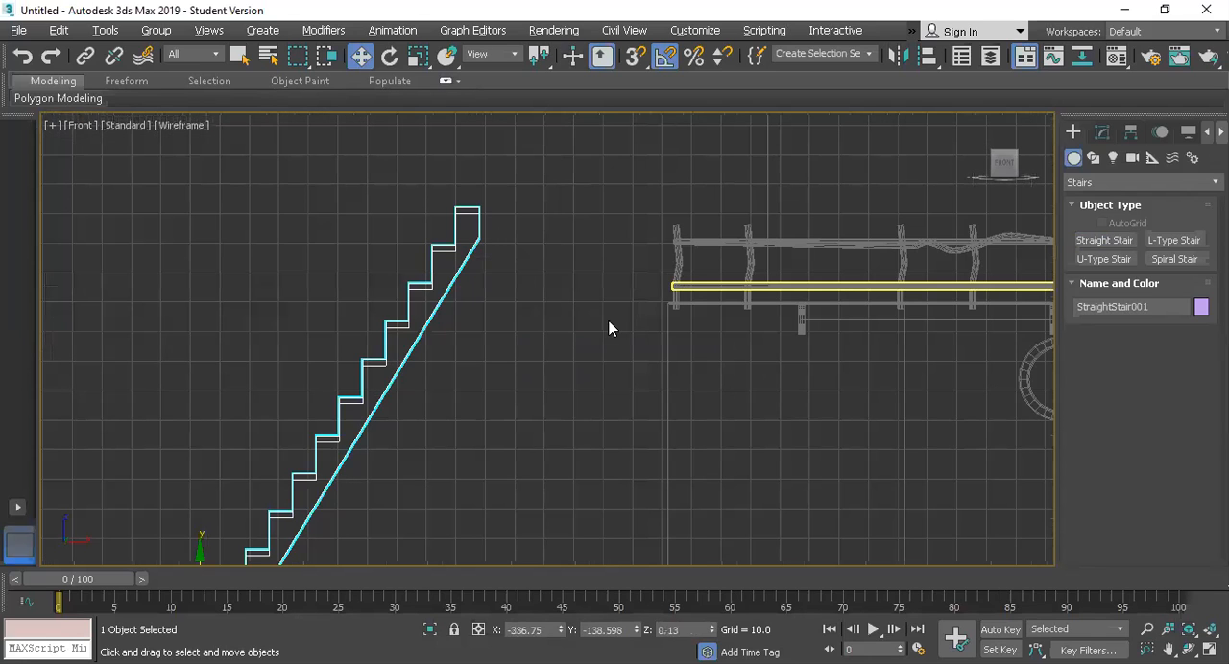
scroll(633, 342, down, 5)
click(1101, 133)
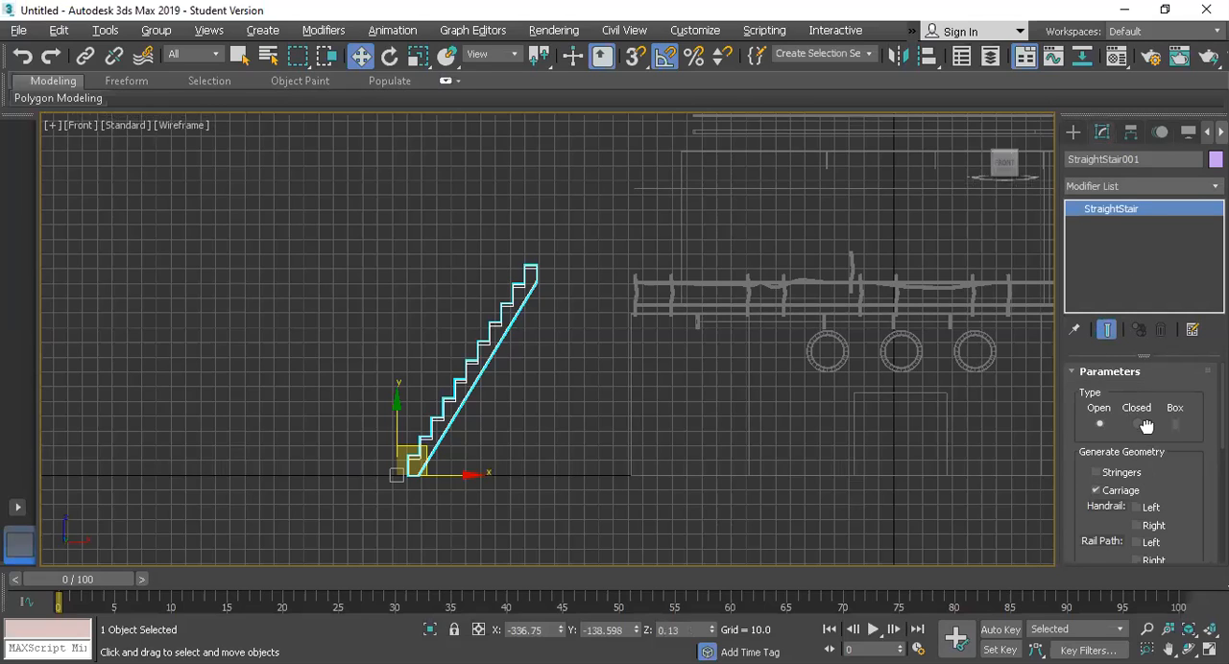
scroll(1147, 434, down, 3)
drag(1190, 490, 1177, 431)
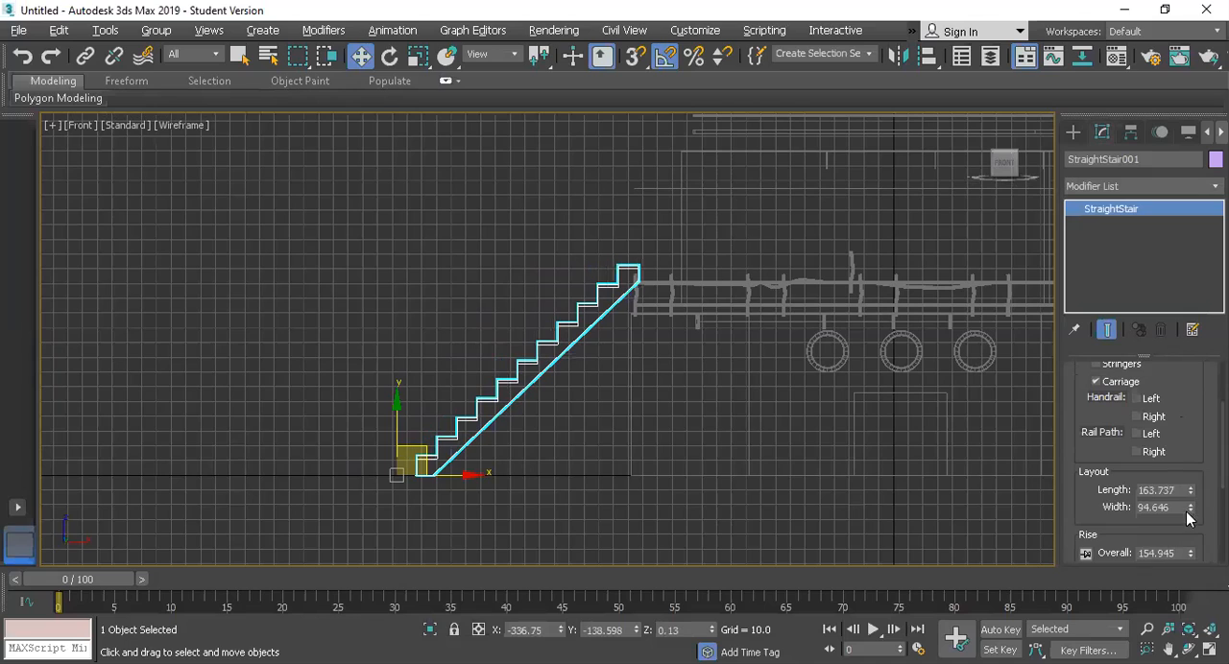
drag(1191, 516, 1191, 509)
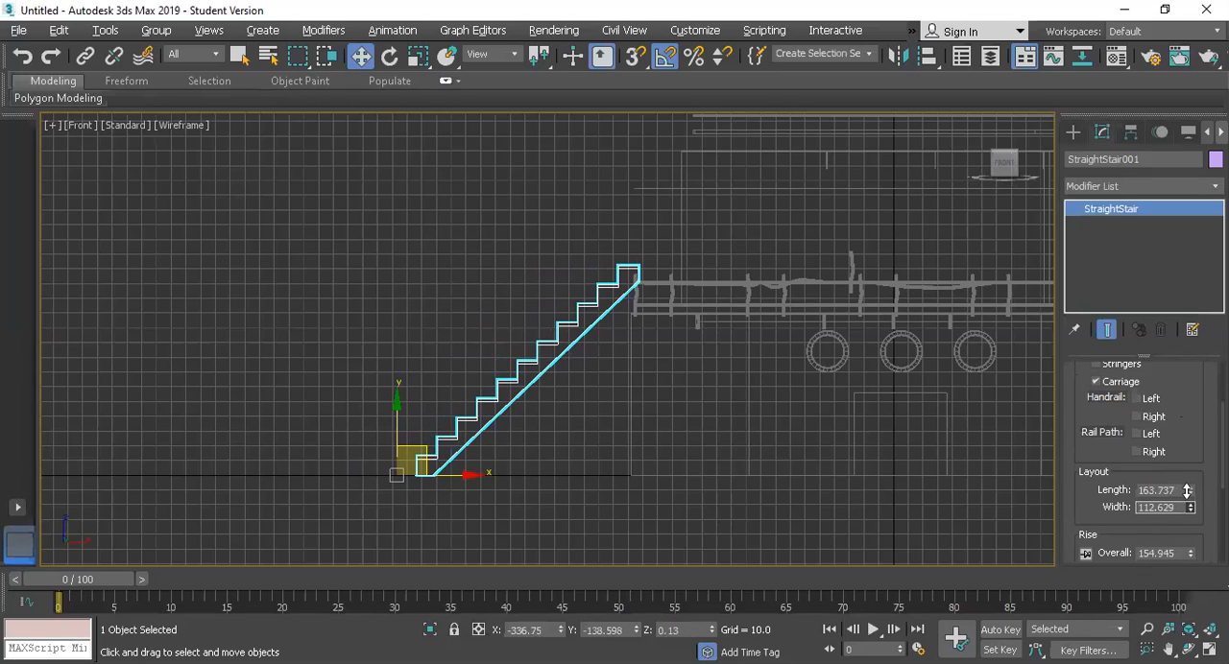
drag(1082, 493, 1118, 609)
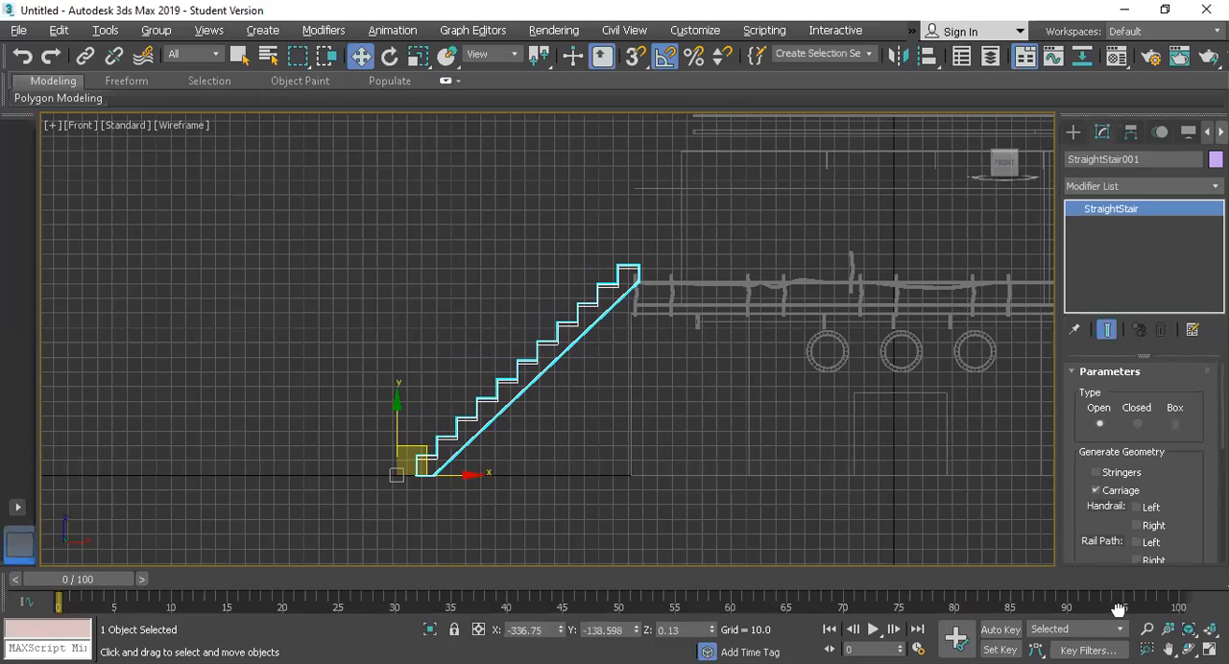
mouse_move(1087, 495)
mouse_down()
mouse_move(1089, 475)
mouse_move(1086, 509)
mouse_up()
scroll(1085, 451, down, 10)
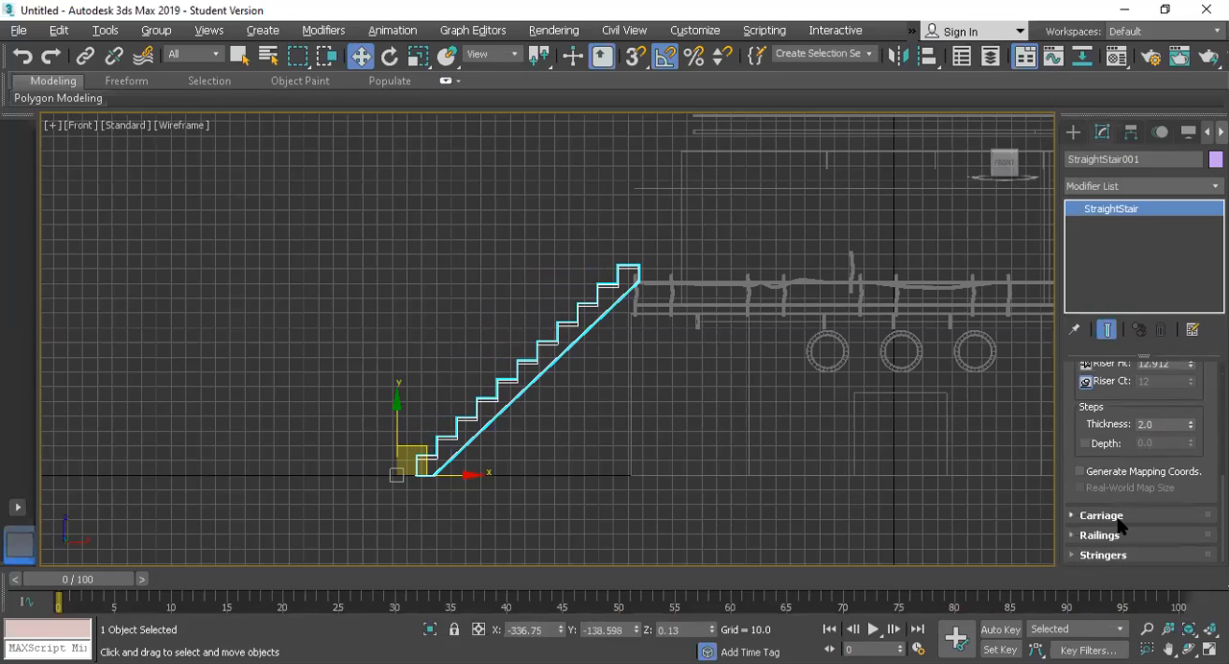
scroll(1104, 533, up, 1)
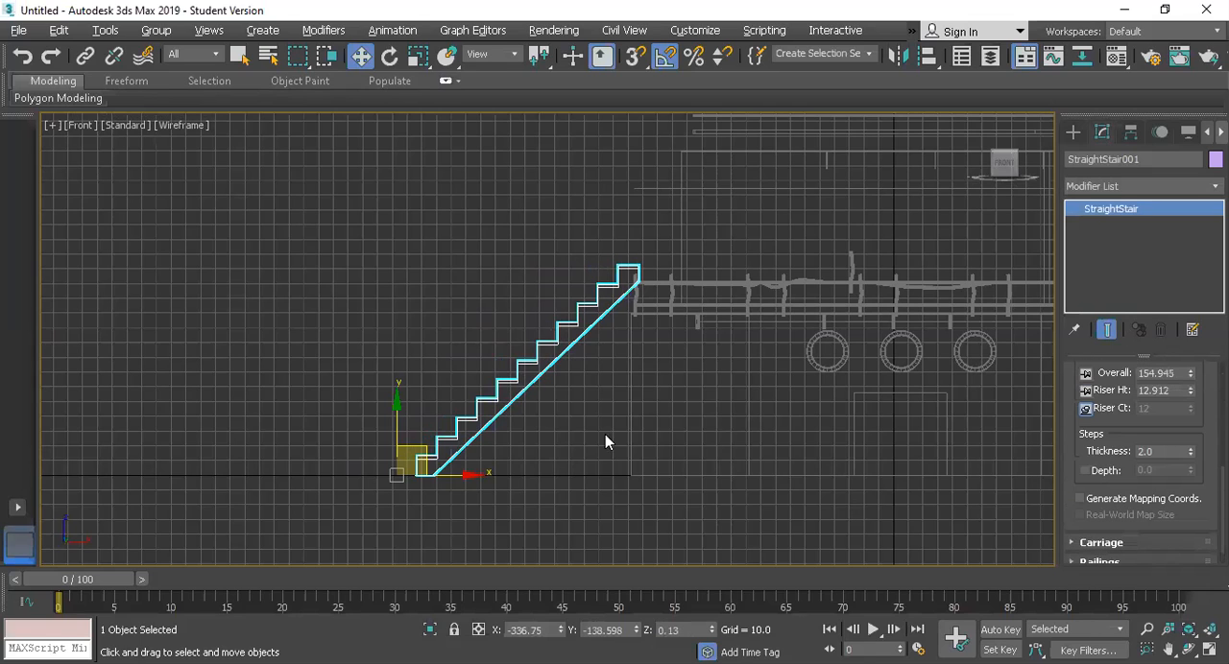
Step: Scale the stair's height to about 85.4% and shift it to about X -340 so its top end meets the deck edge
scroll(525, 407, up, 2)
key(r)
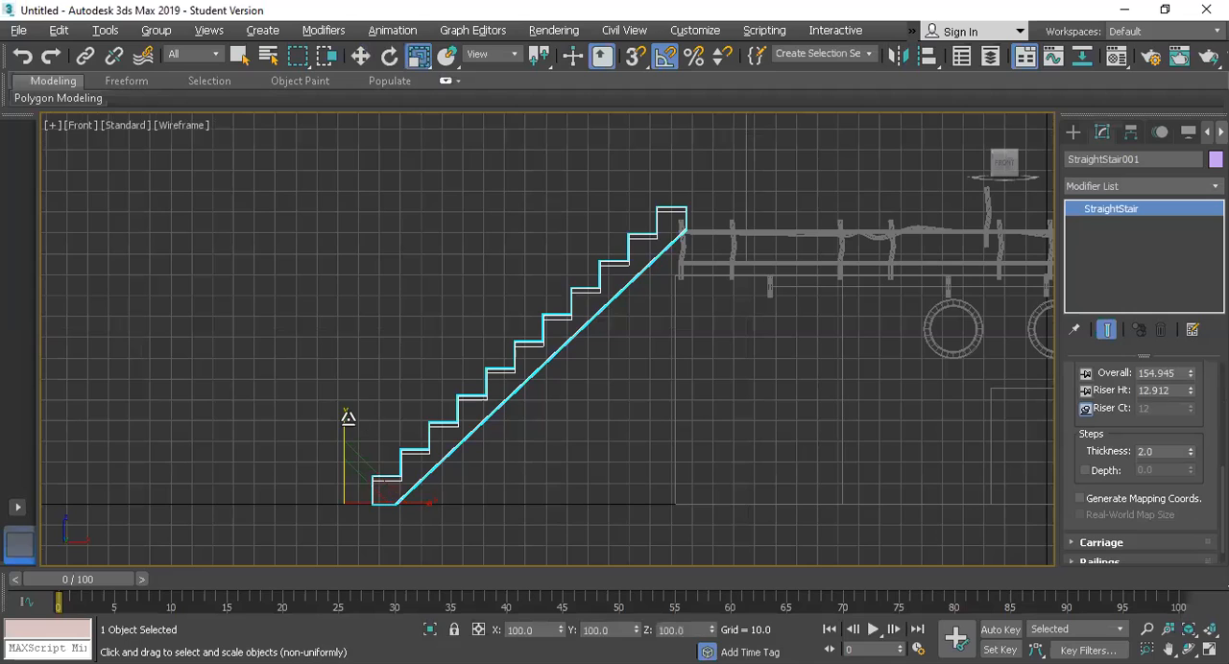
drag(346, 426, 348, 433)
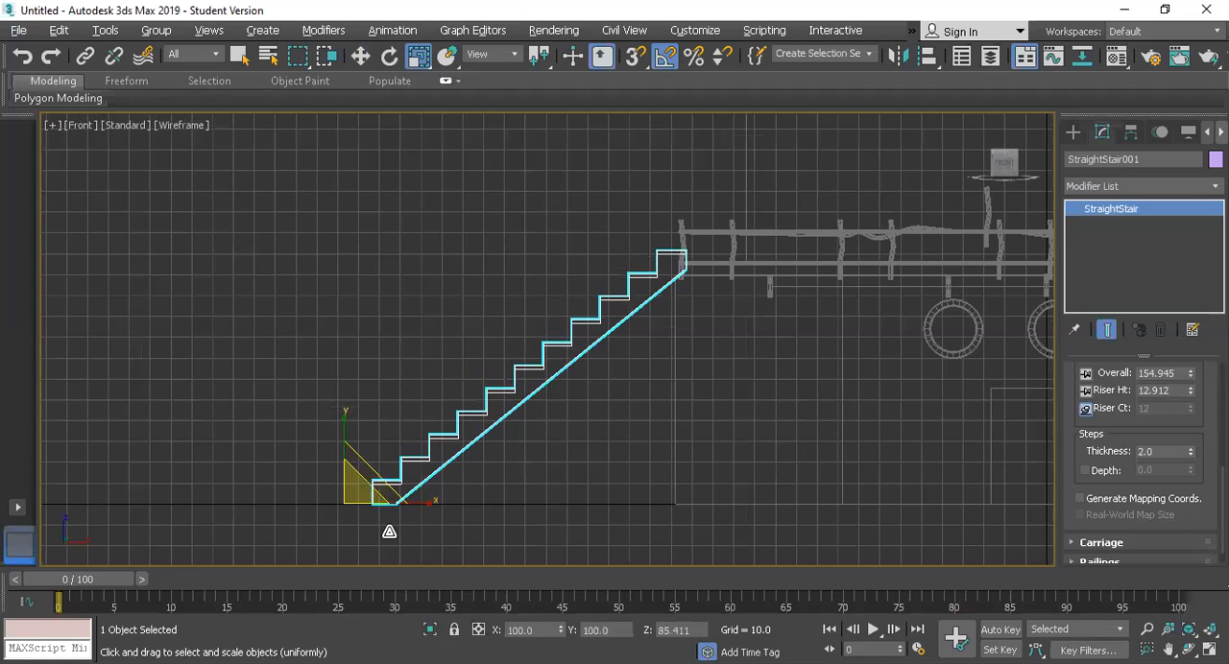
key(w)
drag(411, 505, 403, 503)
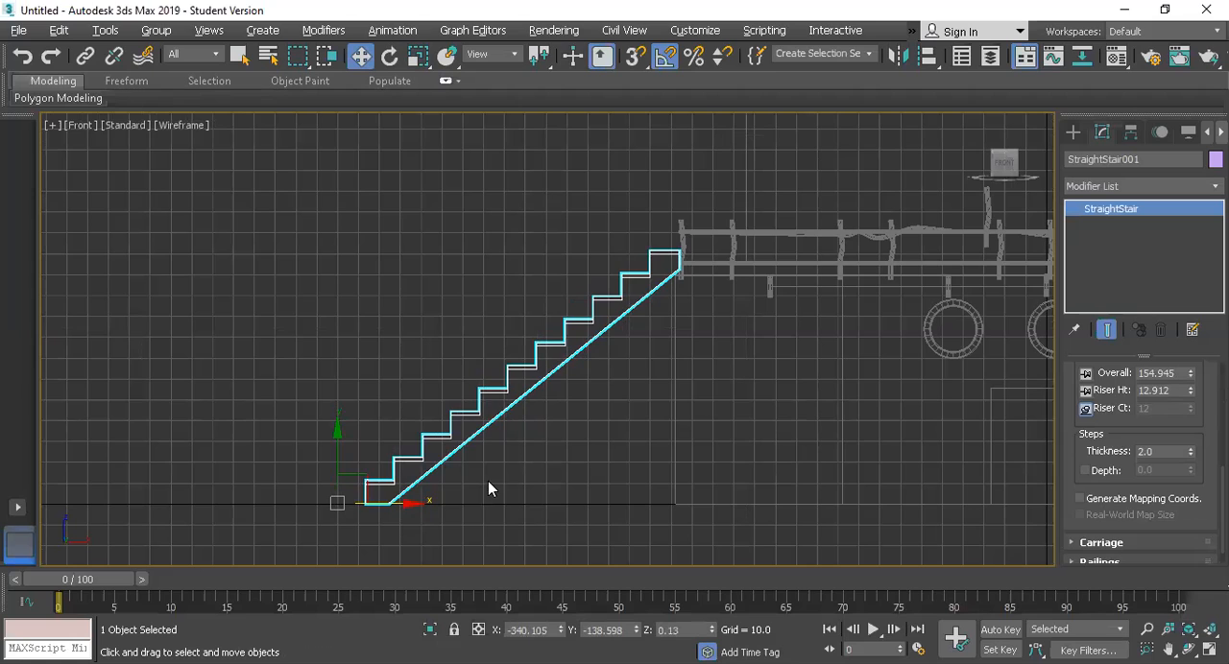
Step: In the Perspective view, move the stair along Y to about -70.9, lining it up with the railing gap at the deck's edge
key(alt+w)
right_click(782, 395)
key(alt+w)
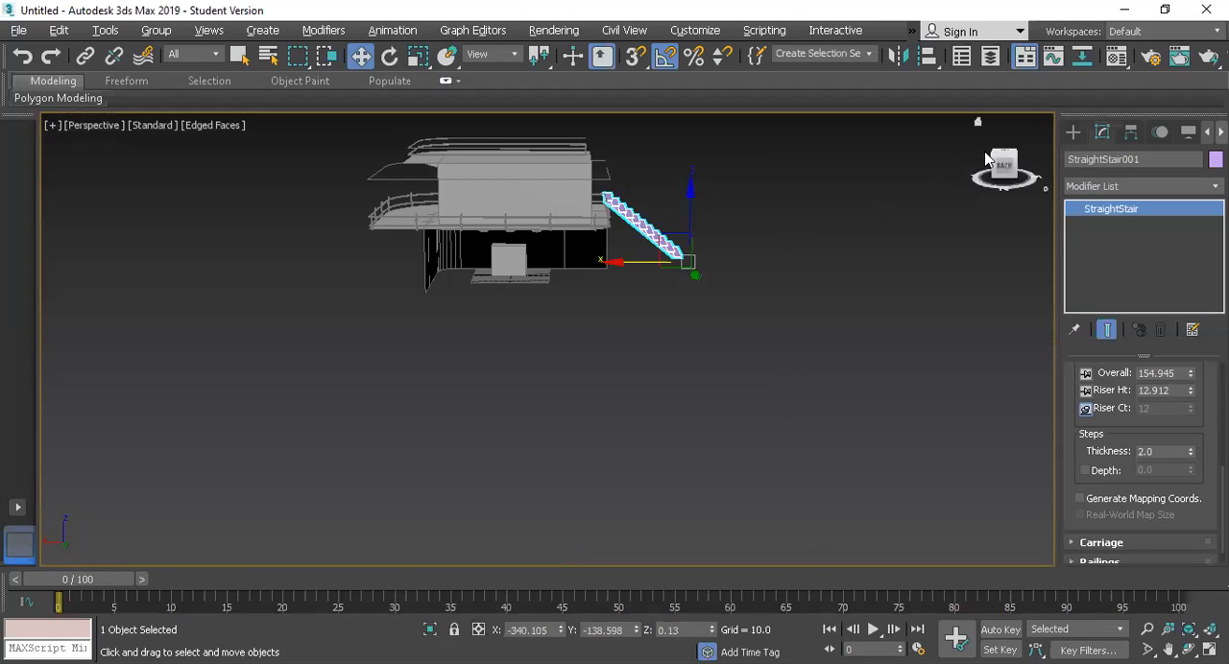
drag(994, 158, 962, 186)
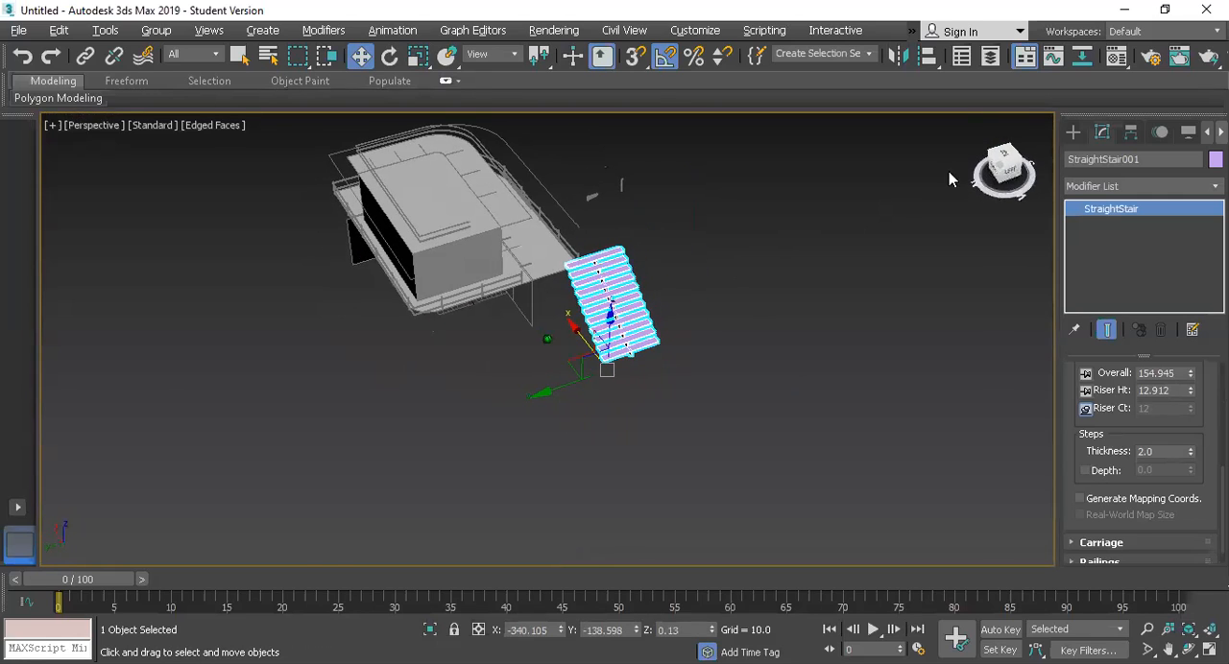
scroll(777, 260, up, 4)
scroll(493, 402, down, 3)
drag(330, 518, 280, 538)
key(r)
key(w)
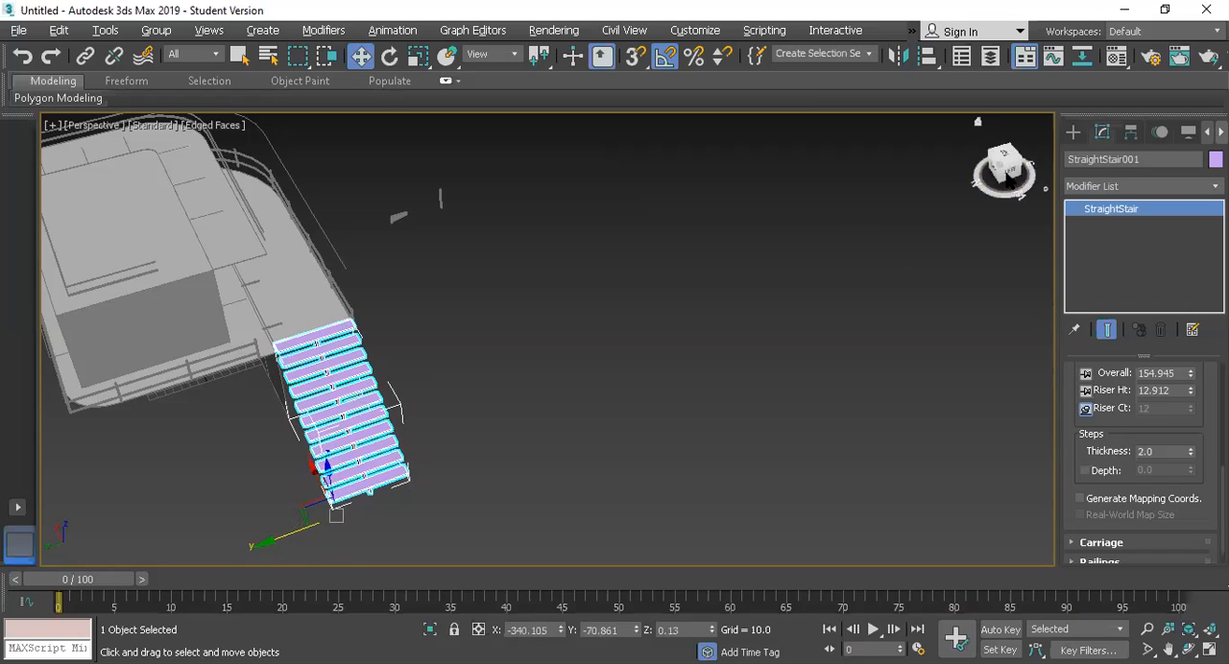
Step: Increase the stair's carriage depth to about 35.68
drag(998, 166, 1008, 133)
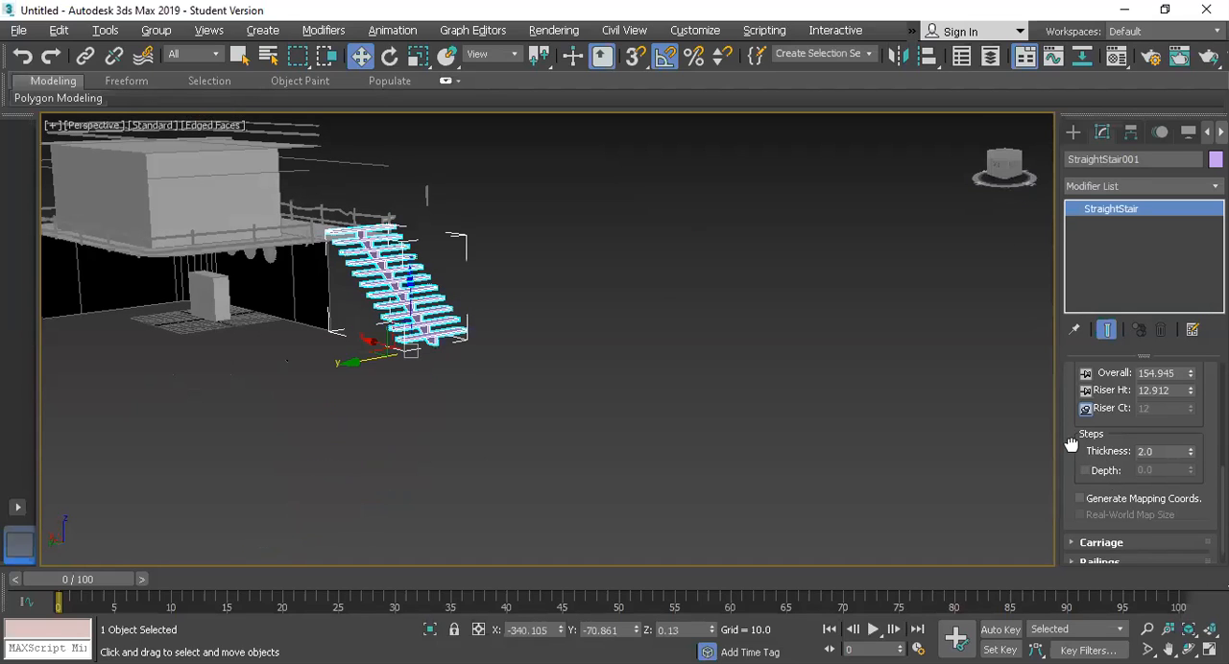
scroll(1070, 451, down, 1)
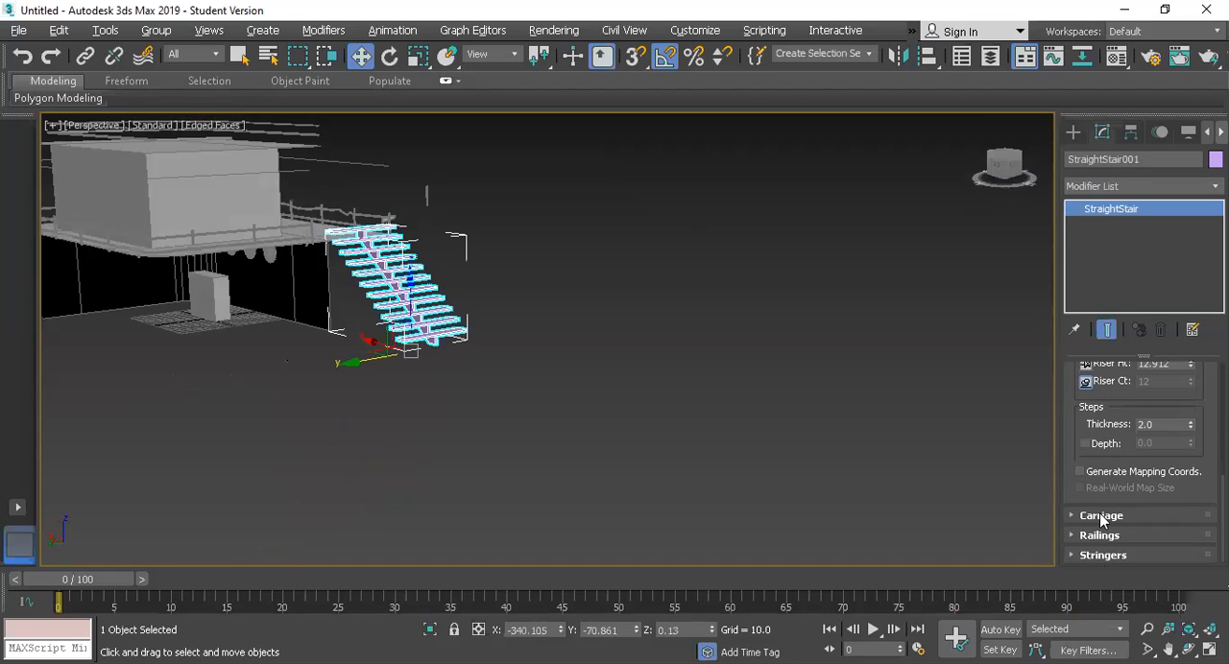
click(1074, 557)
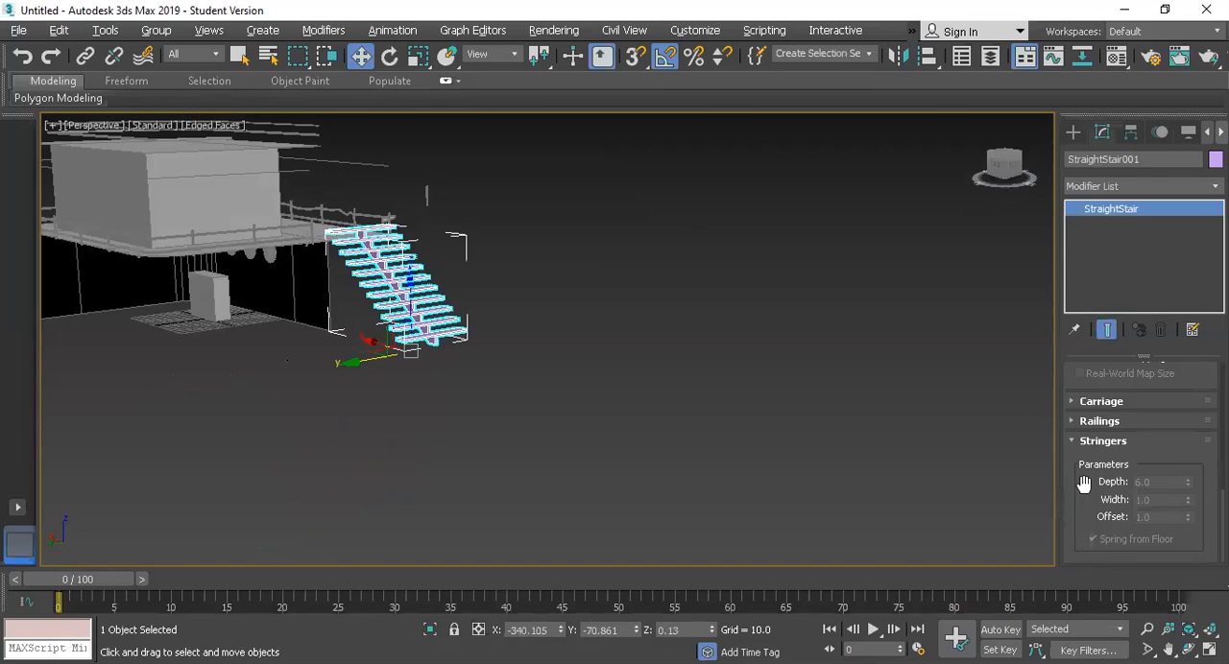
click(1072, 402)
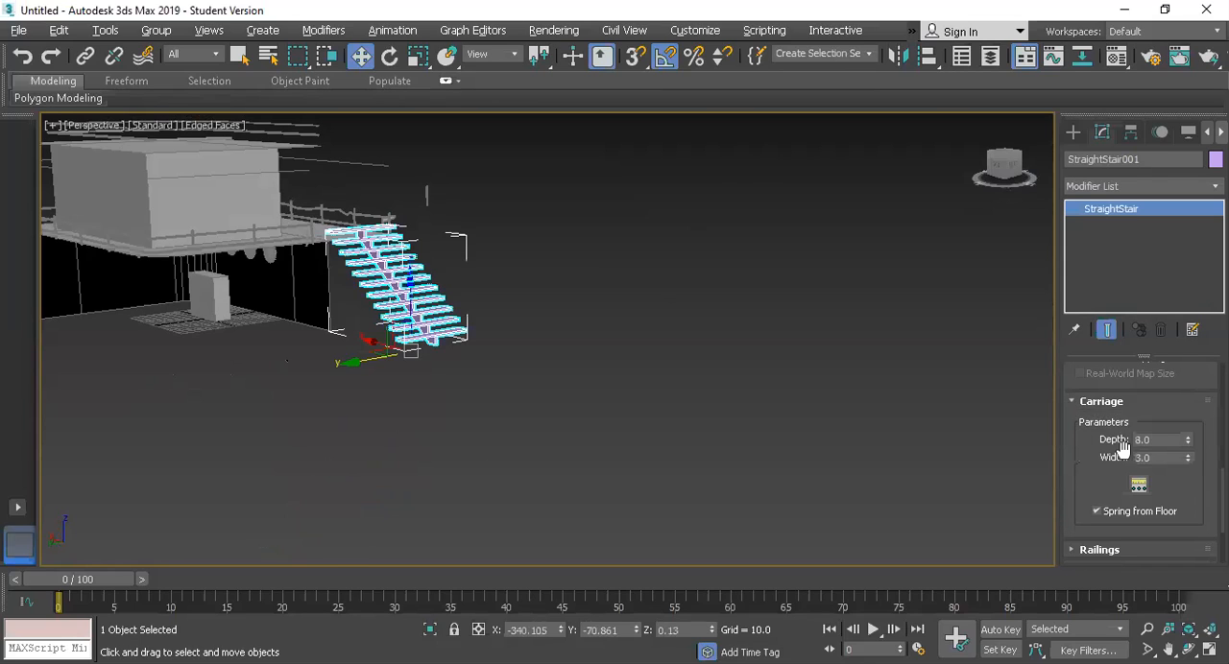
drag(1188, 442, 1104, 93)
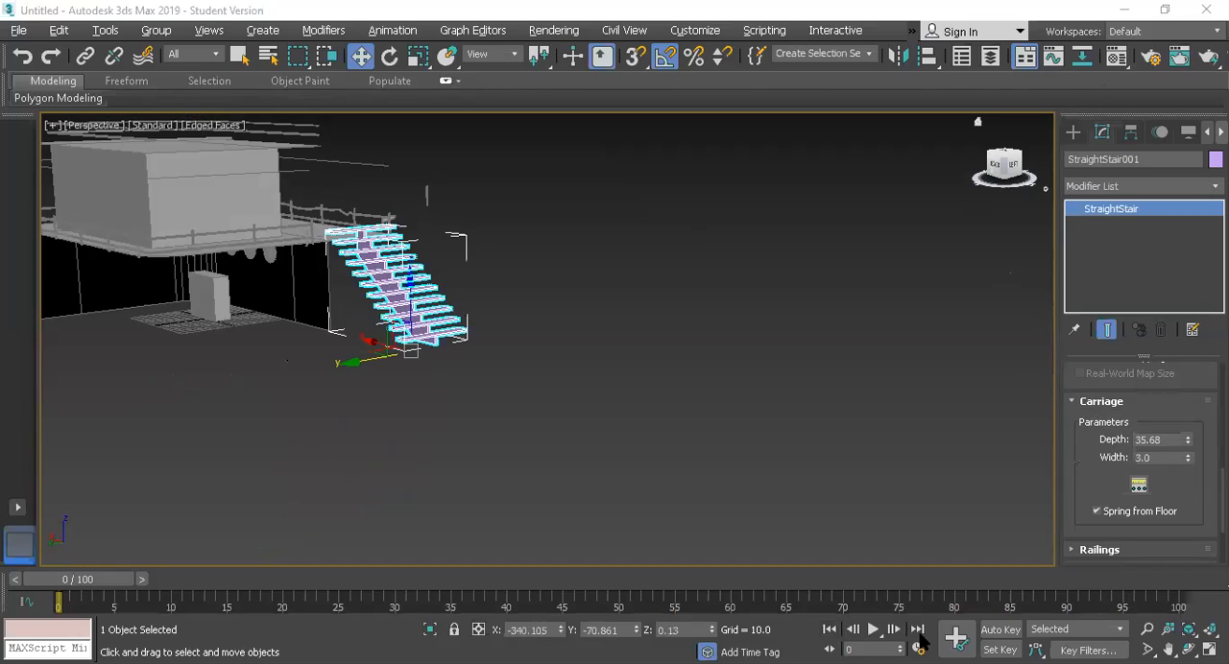
Step: Turn on Stringers in the stair's generated geometry to add side boards along both edges of the steps
click(1071, 401)
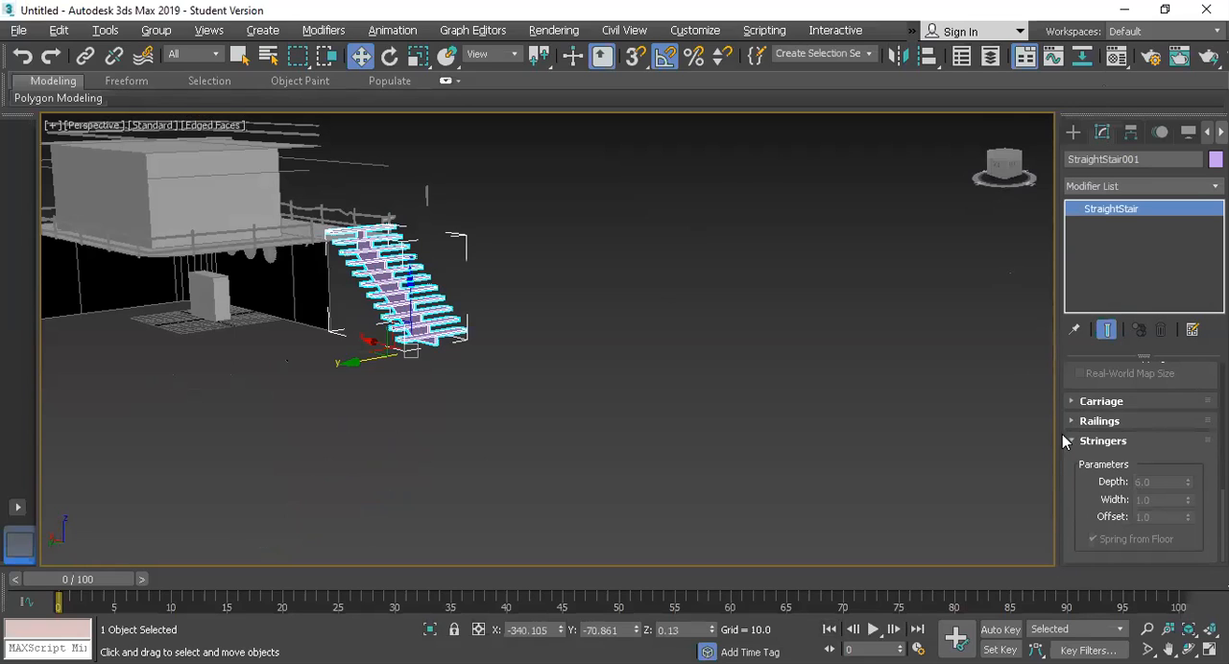
click(1073, 440)
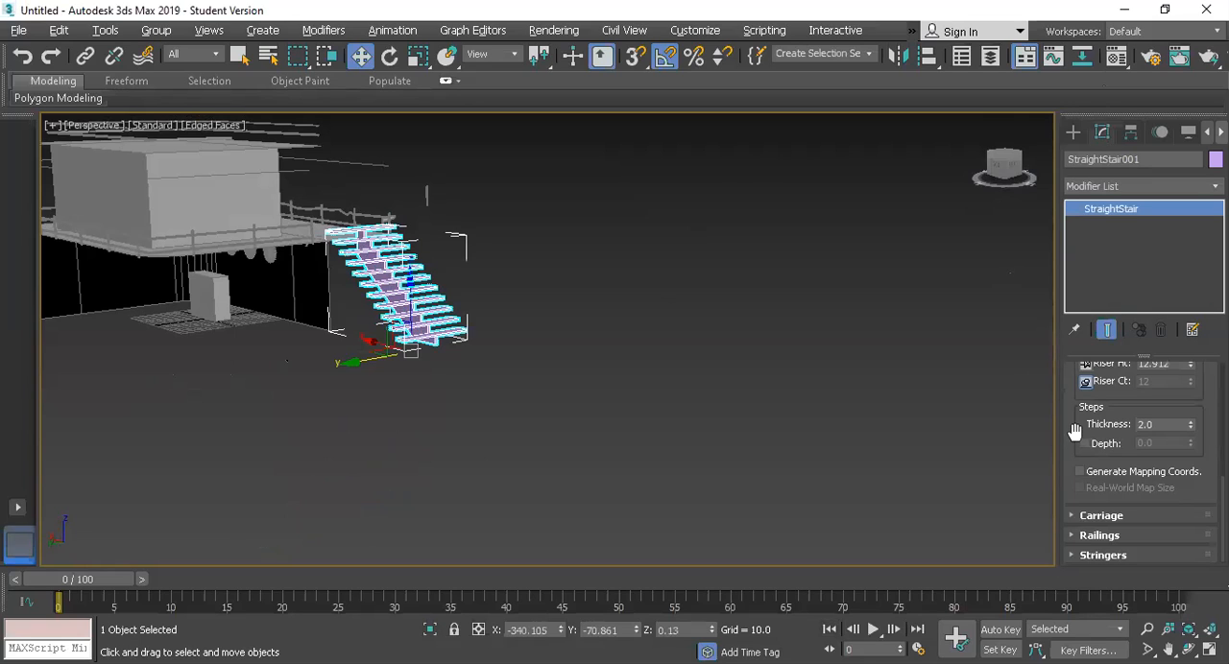
click(1071, 536)
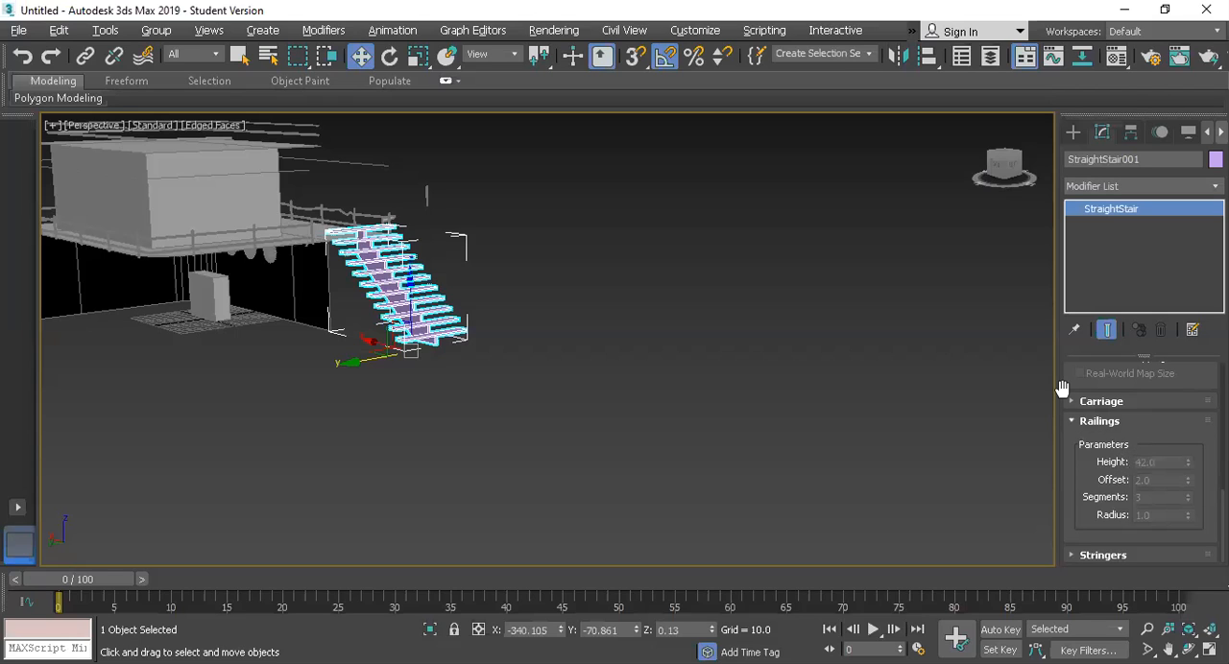
drag(1065, 388, 1070, 592)
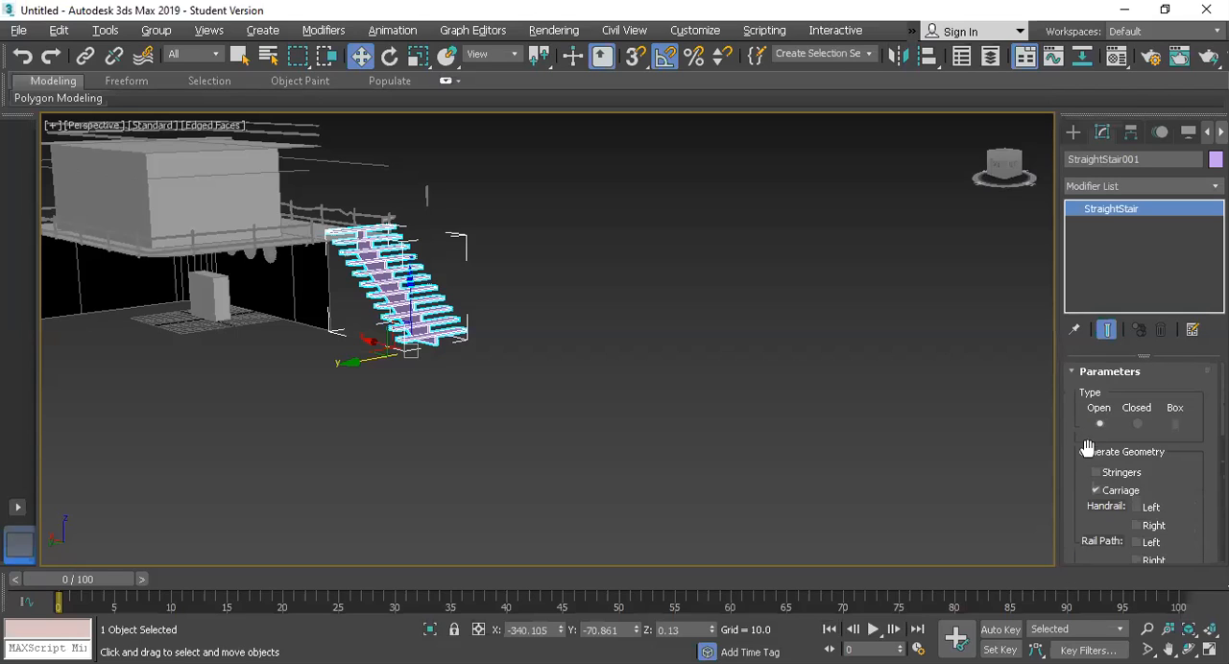
click(1096, 473)
click(1096, 490)
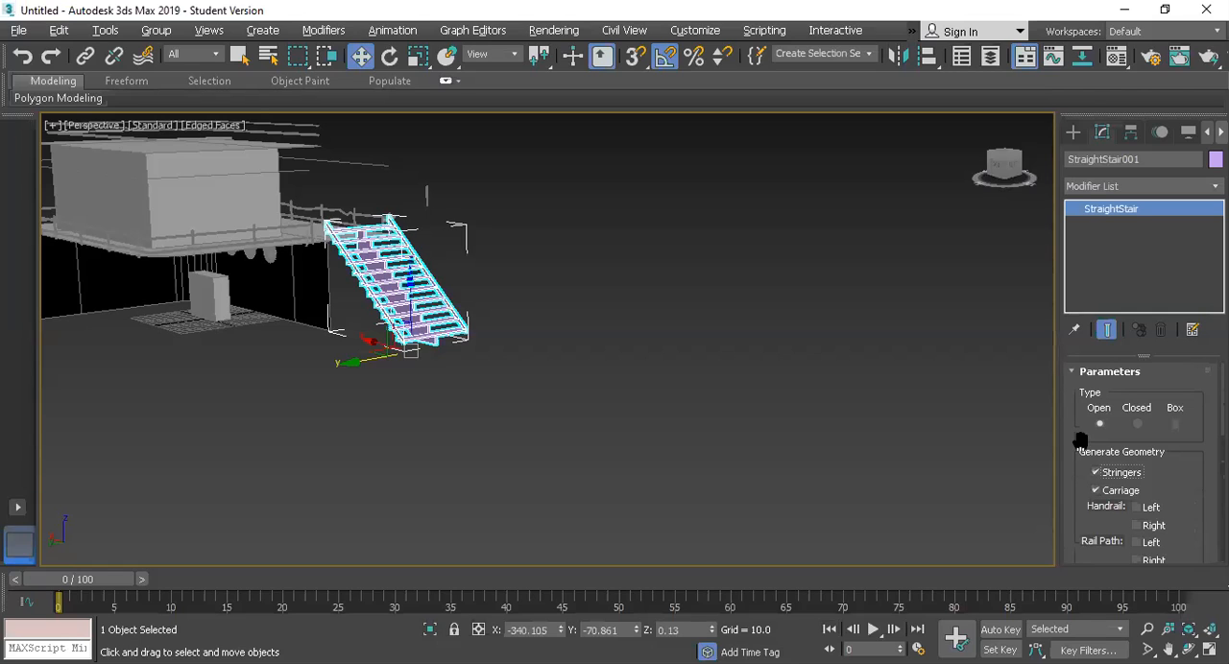
drag(1072, 431, 1068, 399)
scroll(497, 255, up, 6)
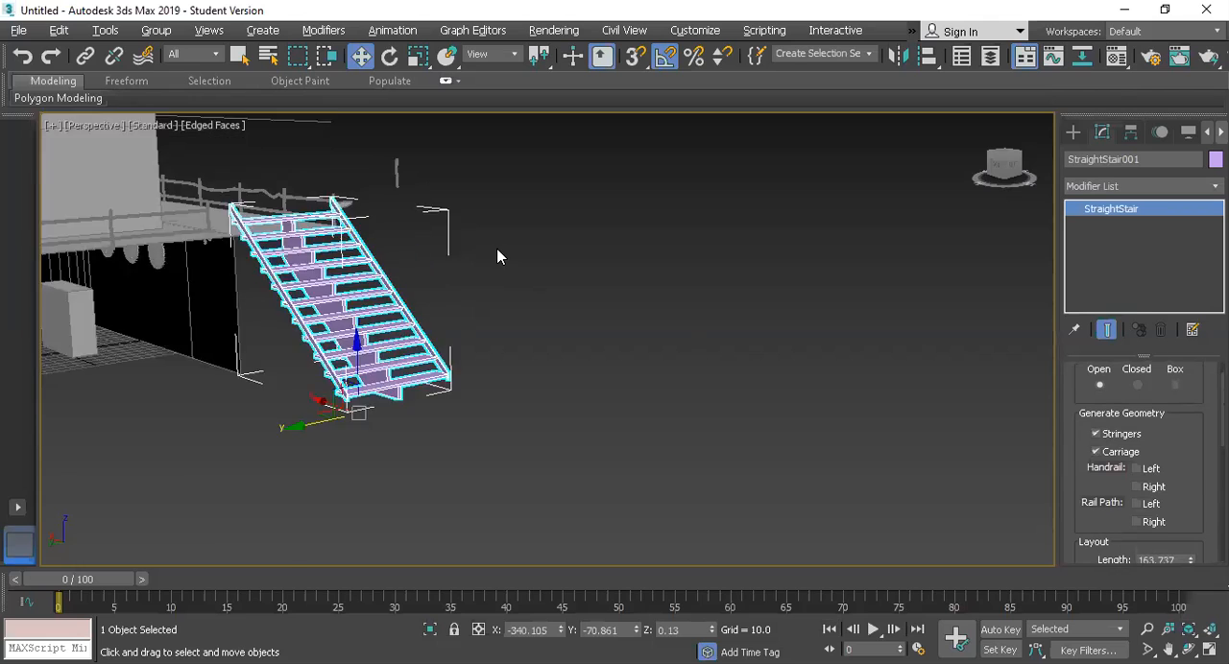
Step: Change the straight stair's type to Closed so that solid risers fill the gaps between its steps
scroll(496, 255, down, 3)
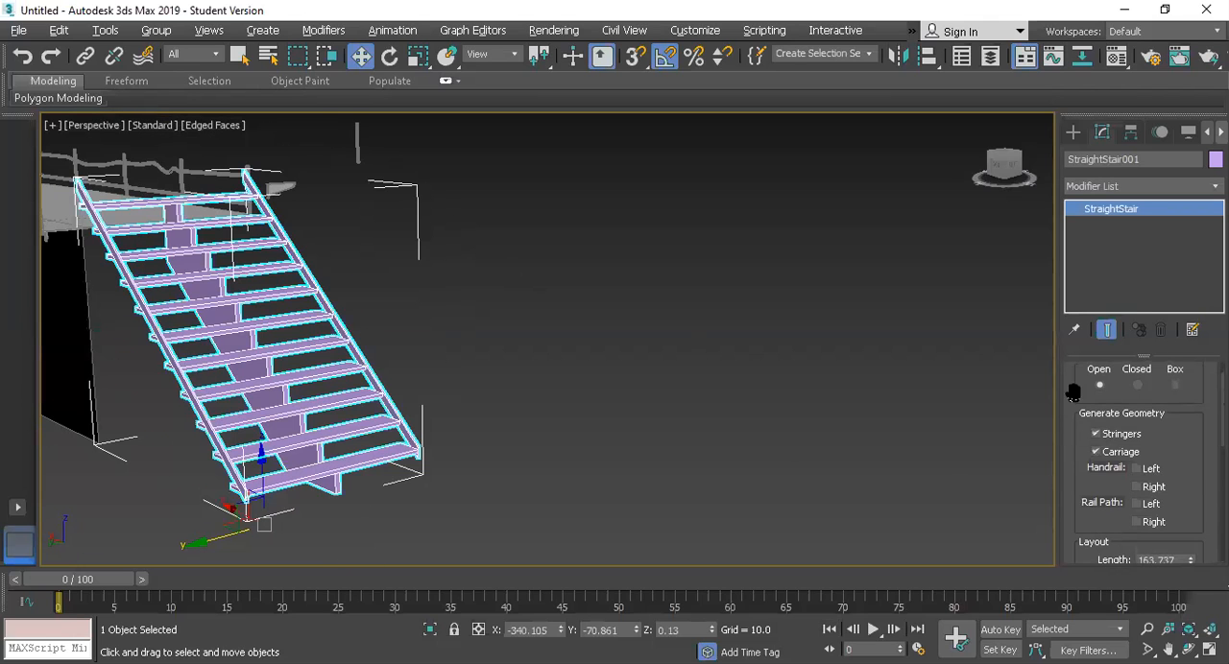
click(1136, 385)
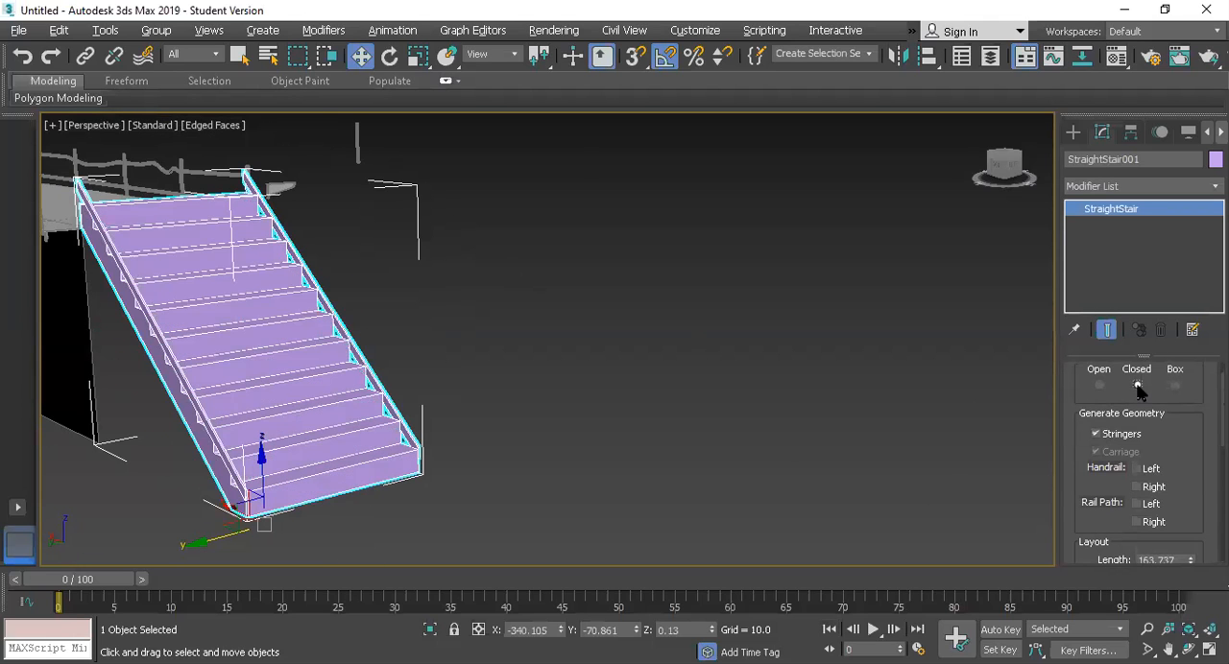
scroll(411, 320, down, 4)
scroll(411, 320, up, 3)
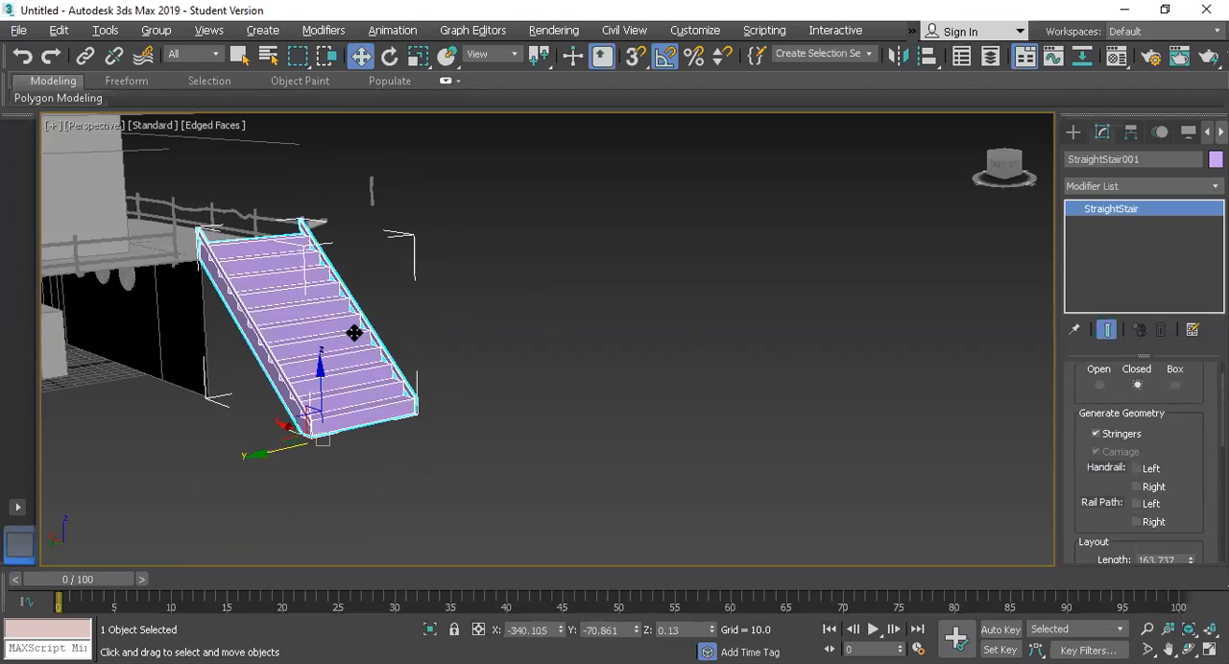
click(500, 306)
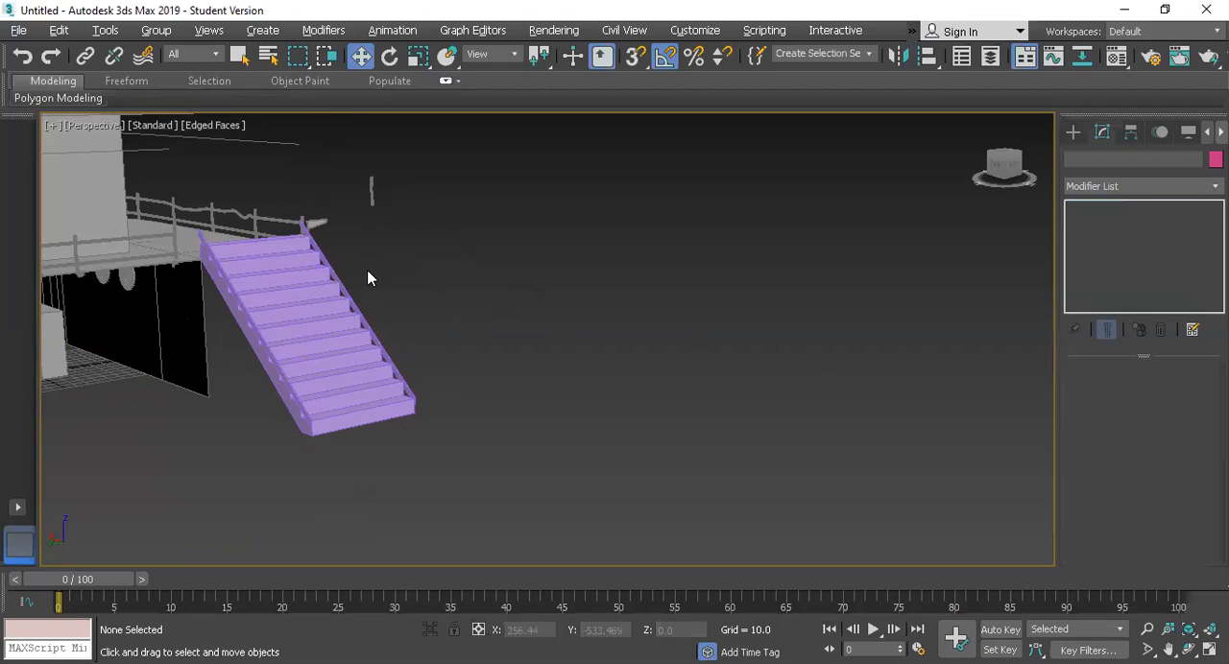
click(324, 305)
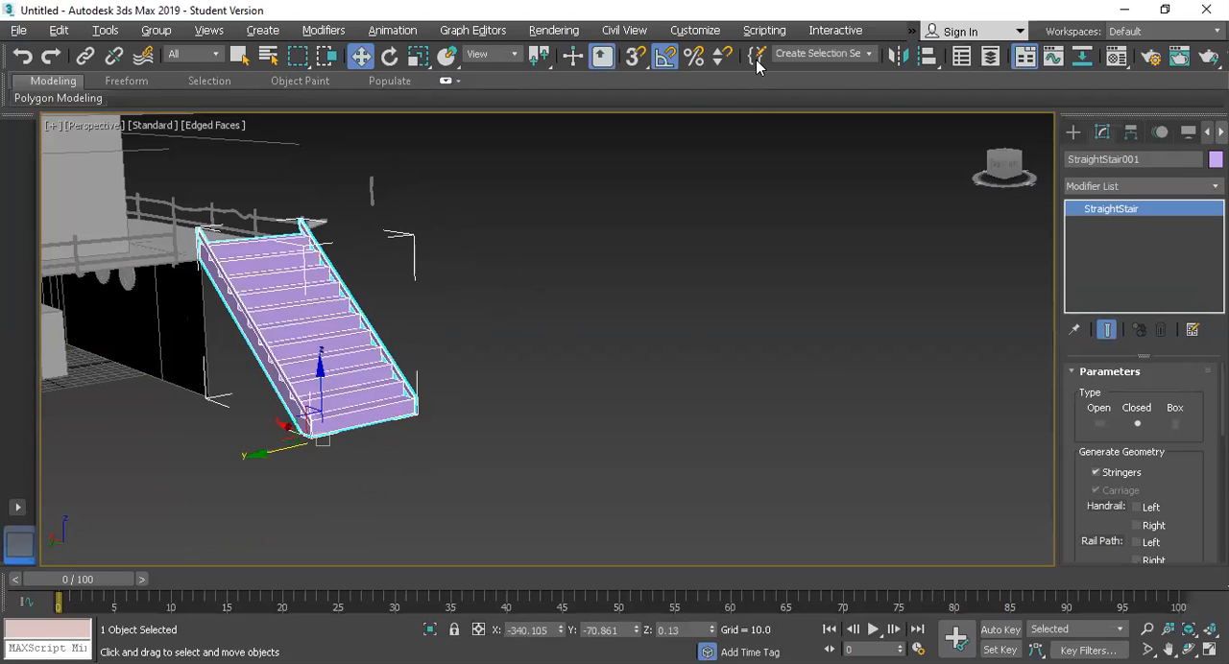
Step: Select all objects in the scene and assign them the grey swatch of the 3ds Max palette as object colour
scroll(443, 319, down, 10)
drag(664, 362, 110, 143)
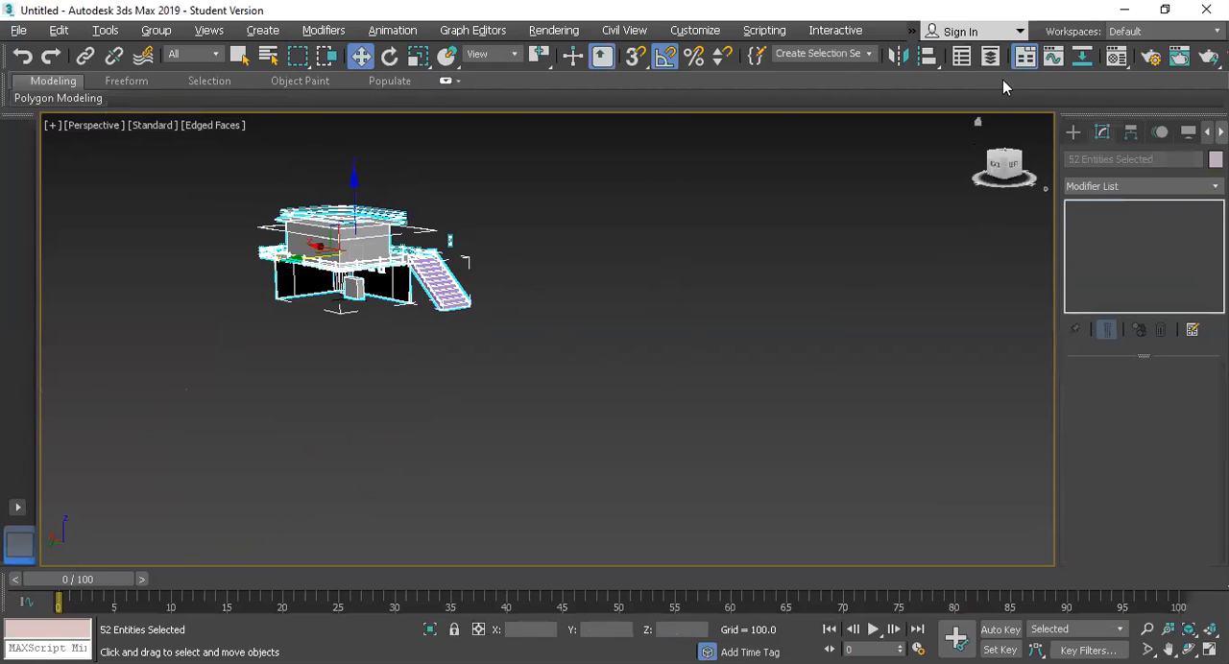
click(1215, 159)
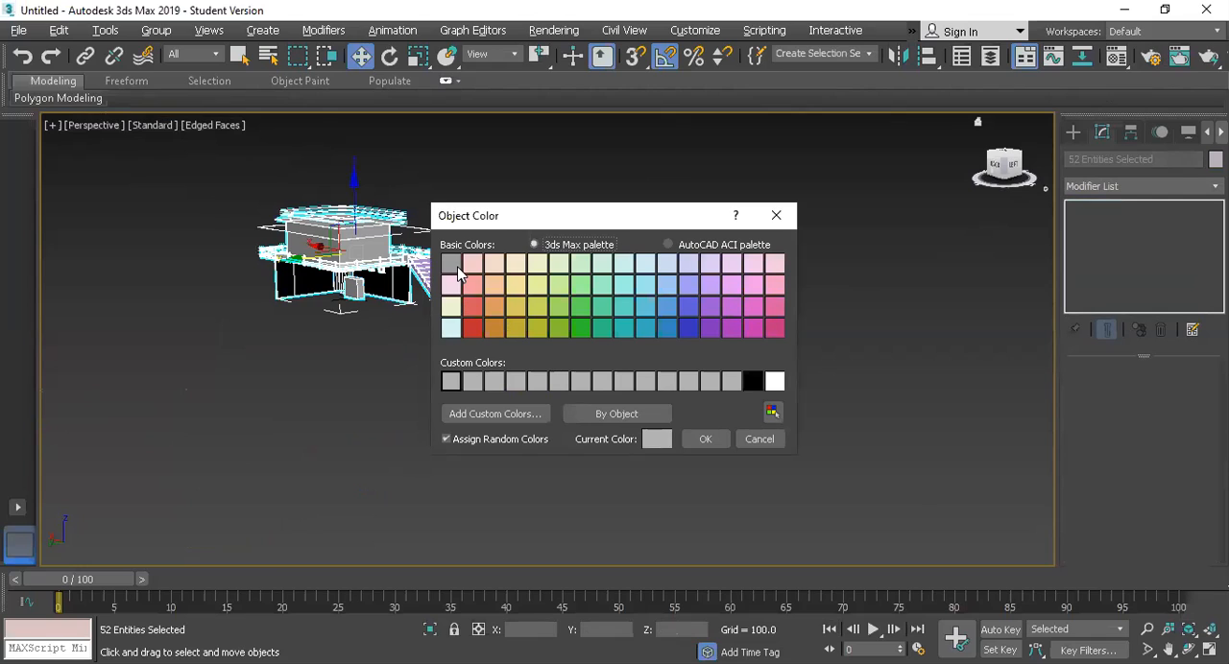
click(451, 263)
click(704, 438)
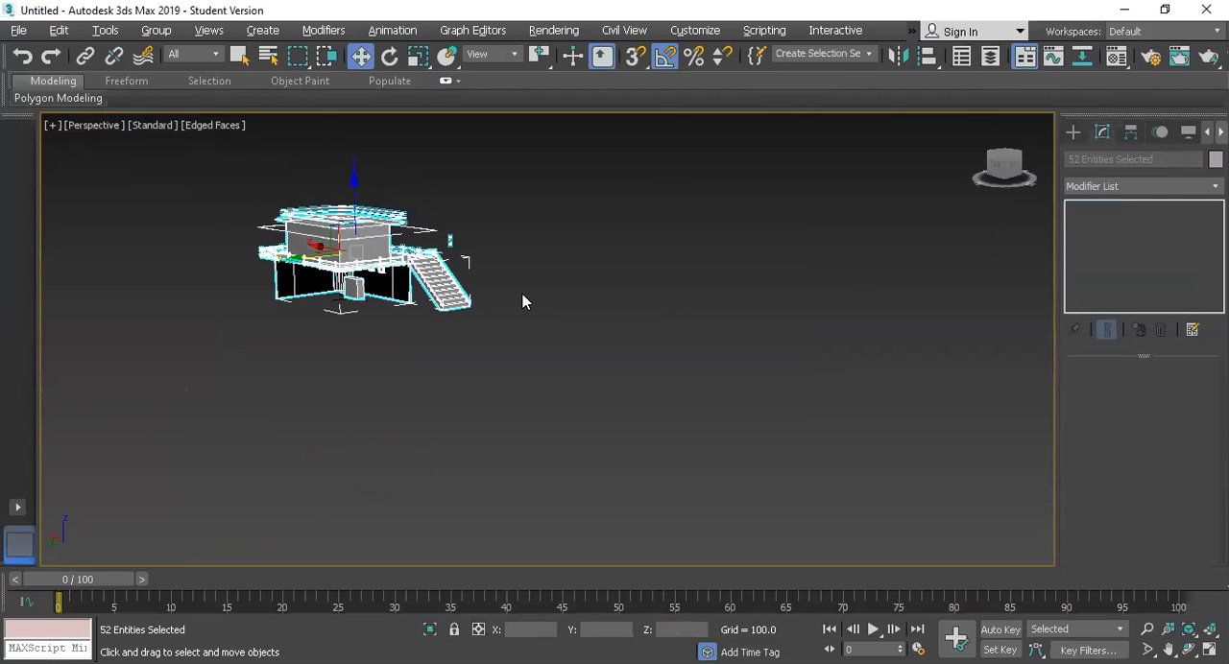
click(601, 391)
drag(601, 384, 182, 149)
Step: Delete the leftover rounded-corner guide spline floating around the upper cabin between the deck and the roof
click(1004, 161)
drag(1004, 162, 662, 181)
scroll(451, 254, up, 5)
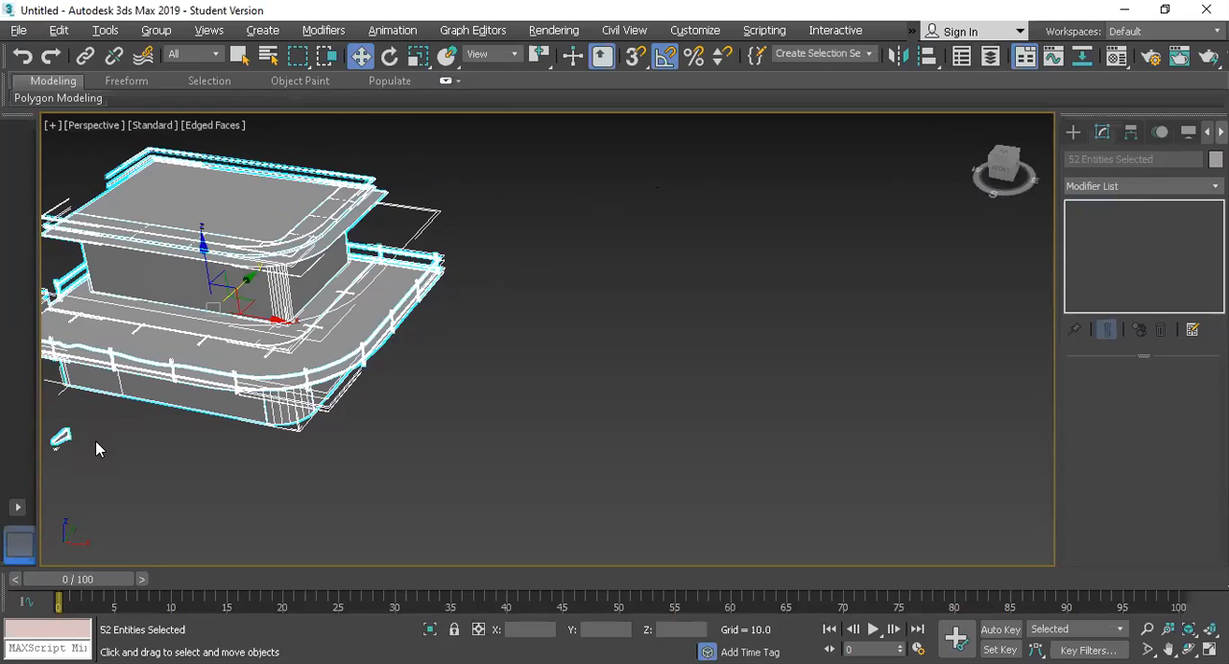
click(47, 437)
click(59, 437)
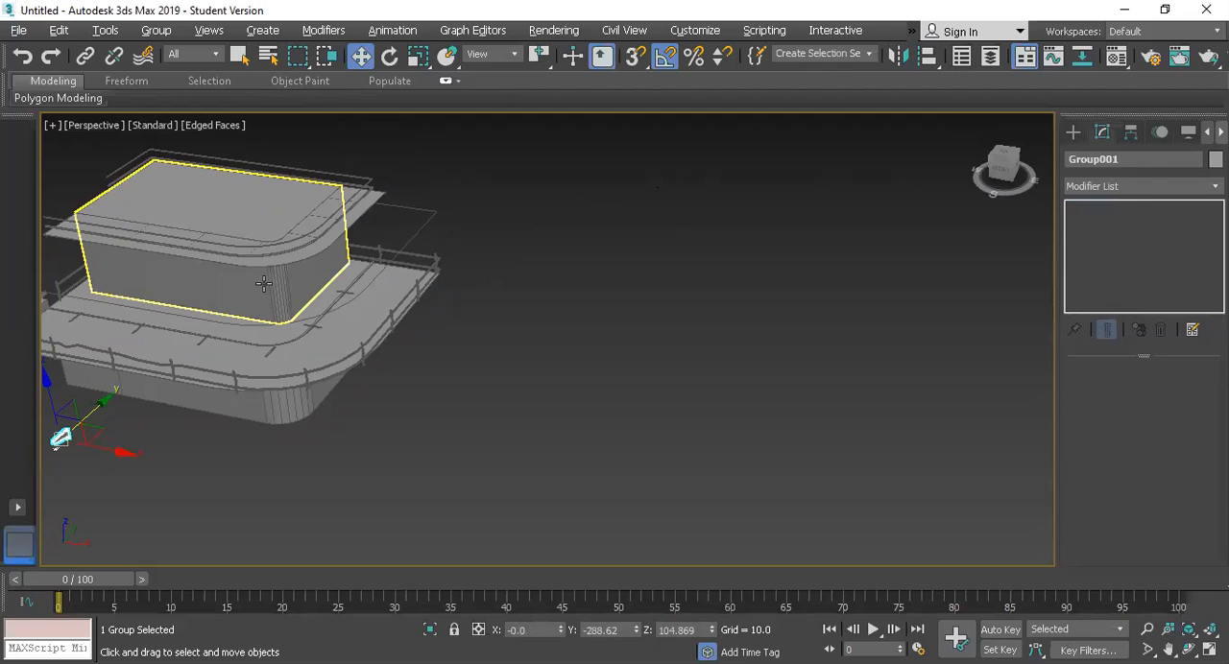
click(418, 233)
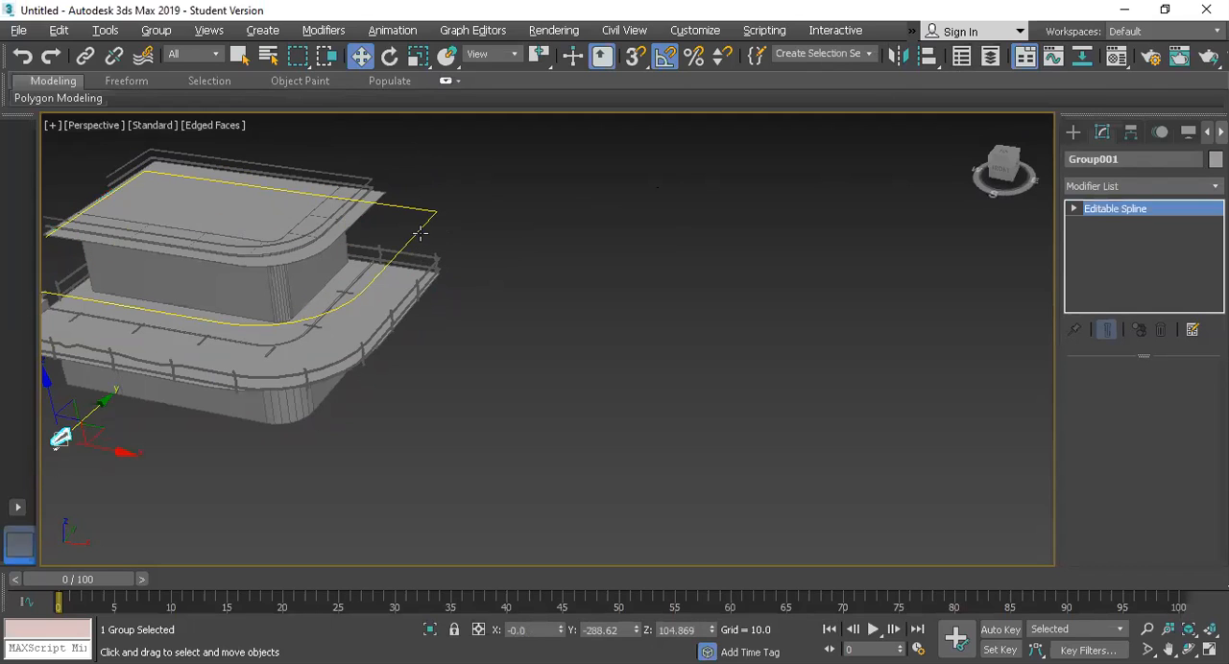
click(429, 230)
key(Delete)
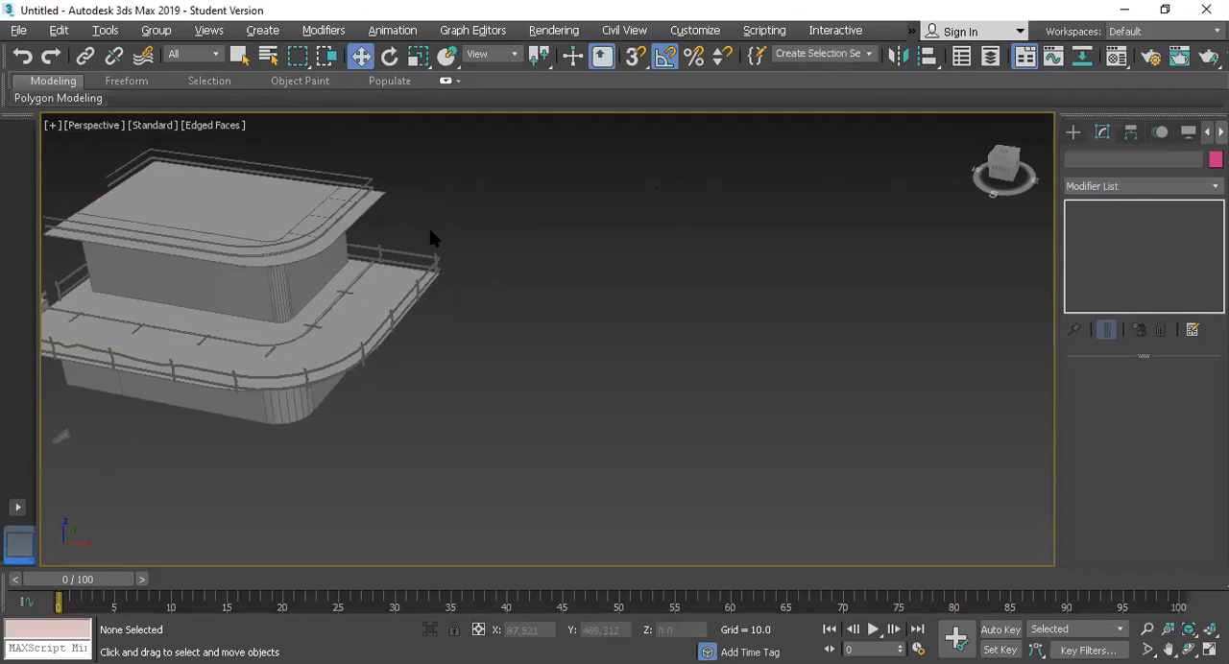
Step: Display the polygon and vertex statistics in the Perspective view and frame the cabin and deck objects
key(7)
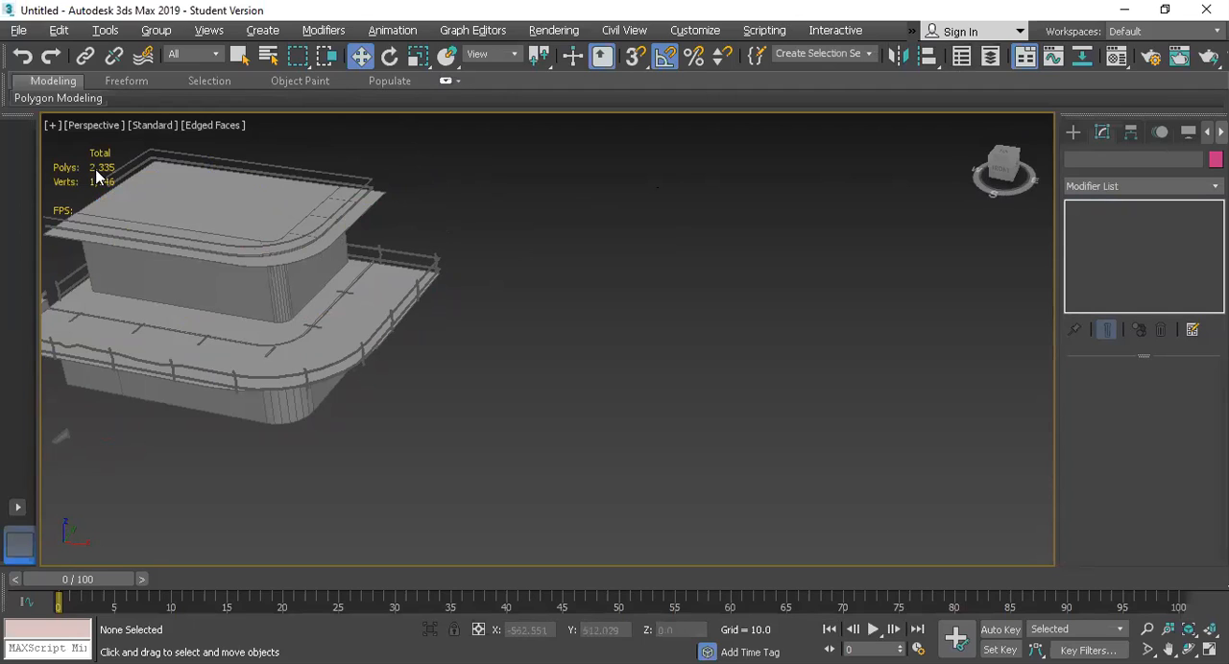
drag(319, 383, 494, 456)
drag(238, 324, 121, 211)
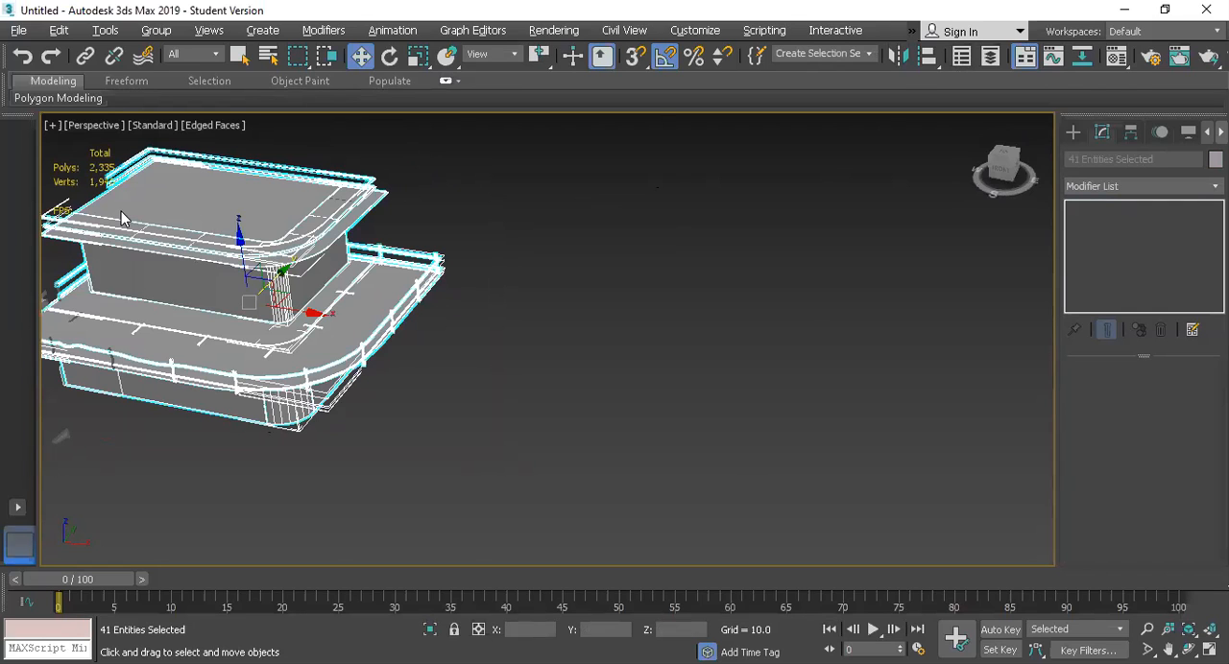
key(z)
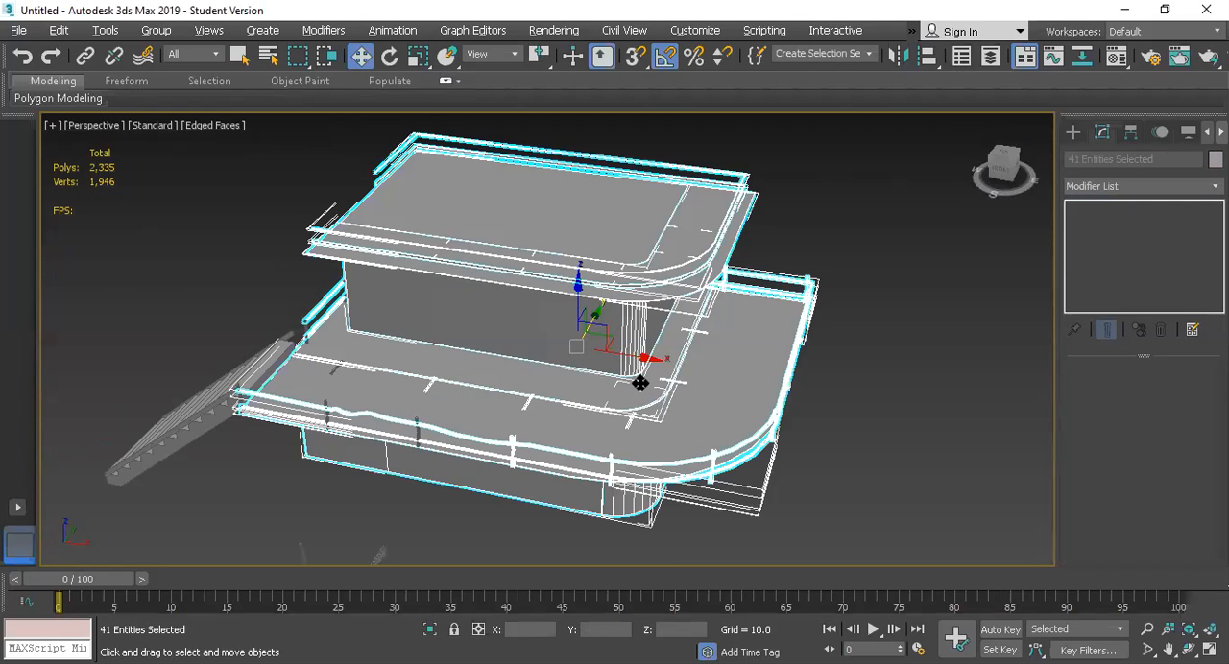
click(811, 401)
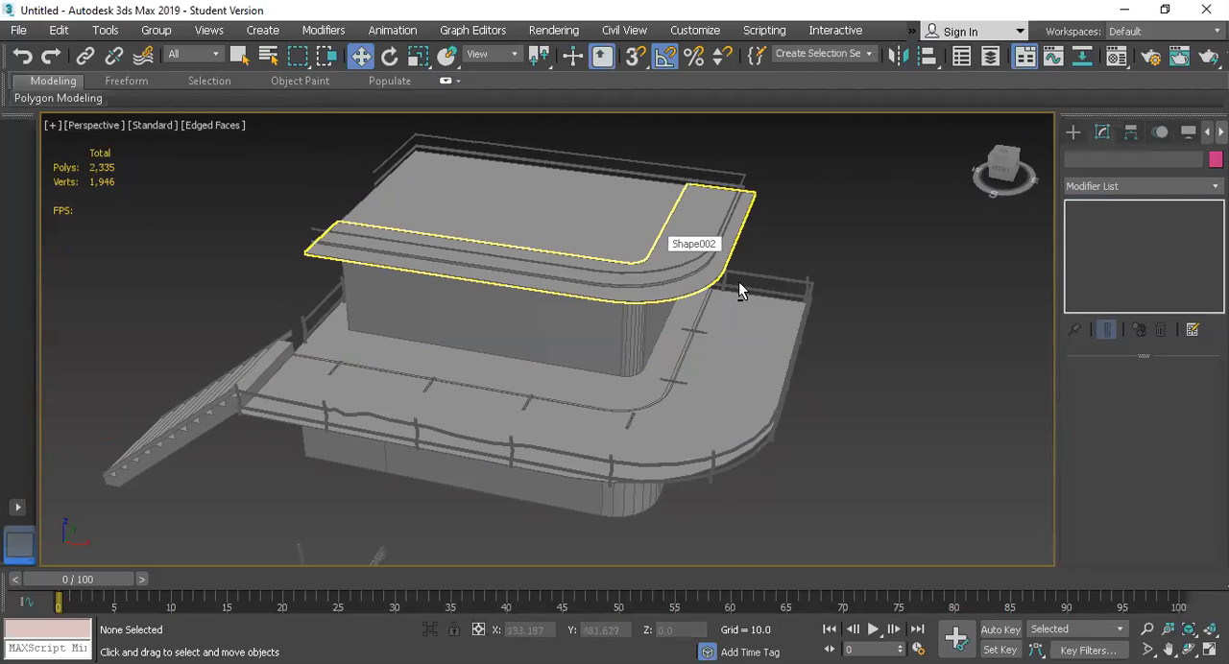
Step: Examine the whole boat cabin from above and from the stair side, checking the roofs, railings, deck and stair
scroll(740, 288, up, 3)
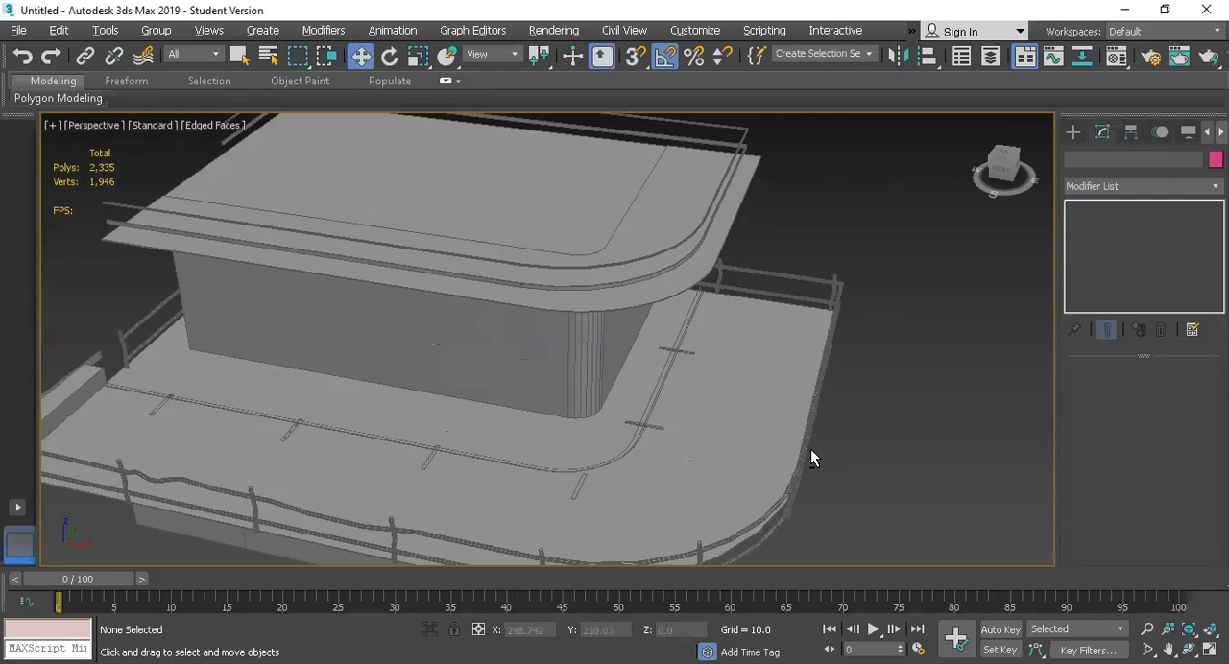
scroll(801, 432, down, 3)
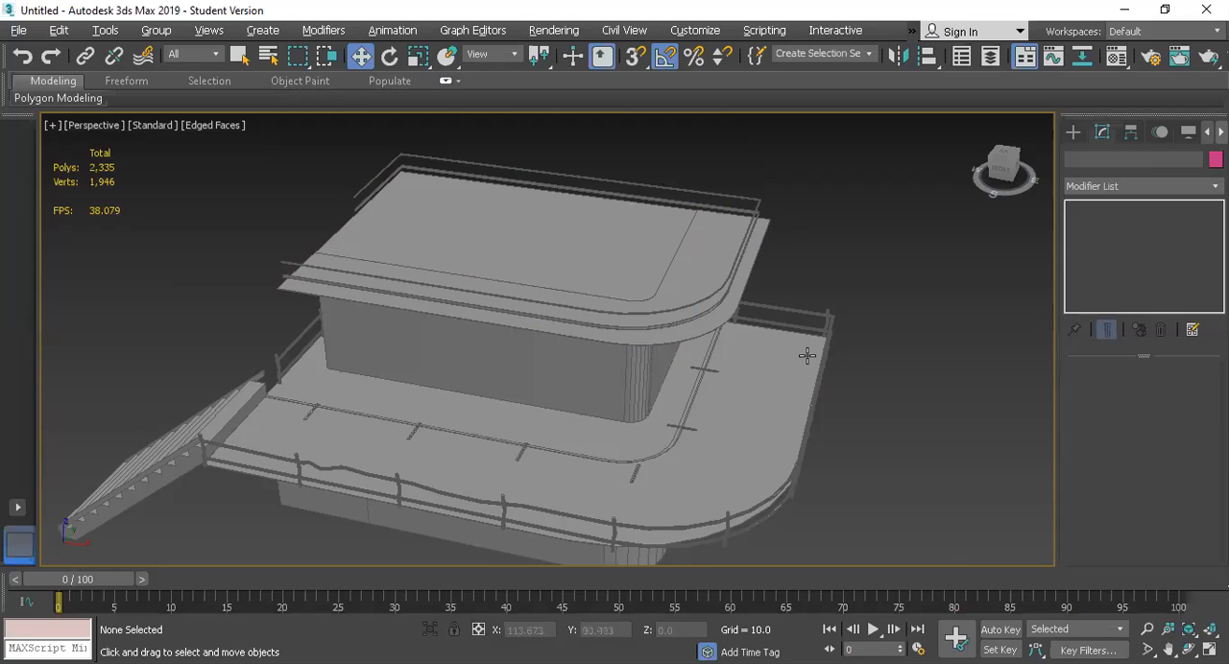
scroll(384, 485, down, 1)
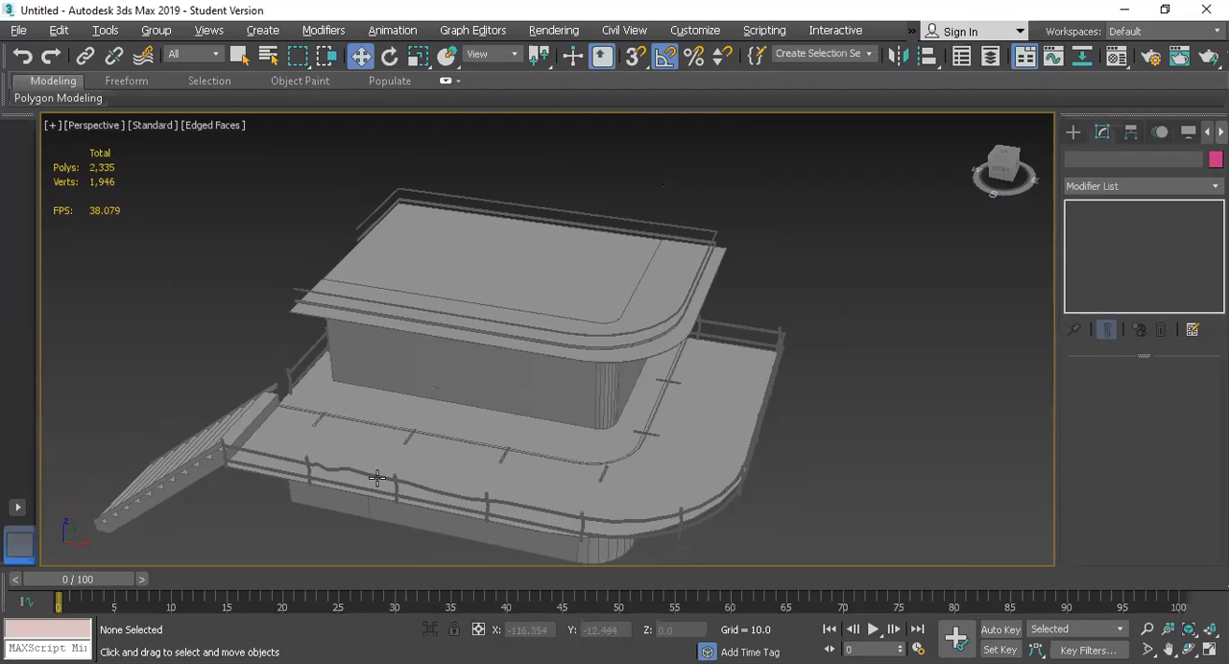
scroll(197, 520, down, 5)
scroll(217, 526, up, 7)
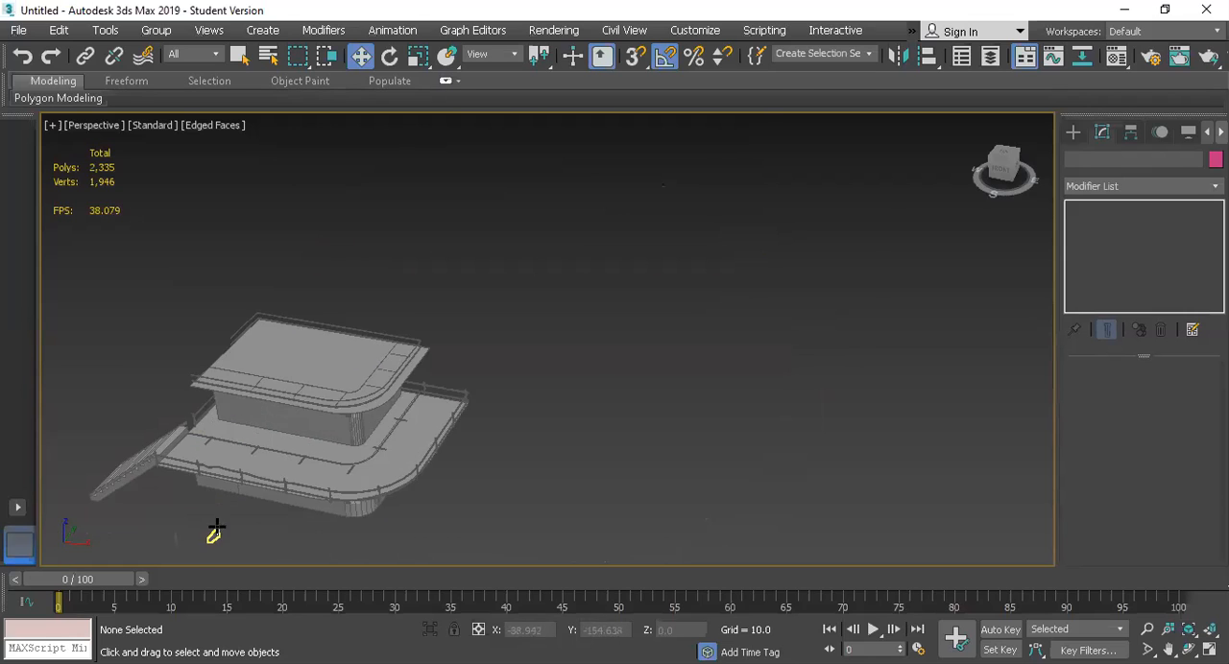
scroll(241, 471, down, 2)
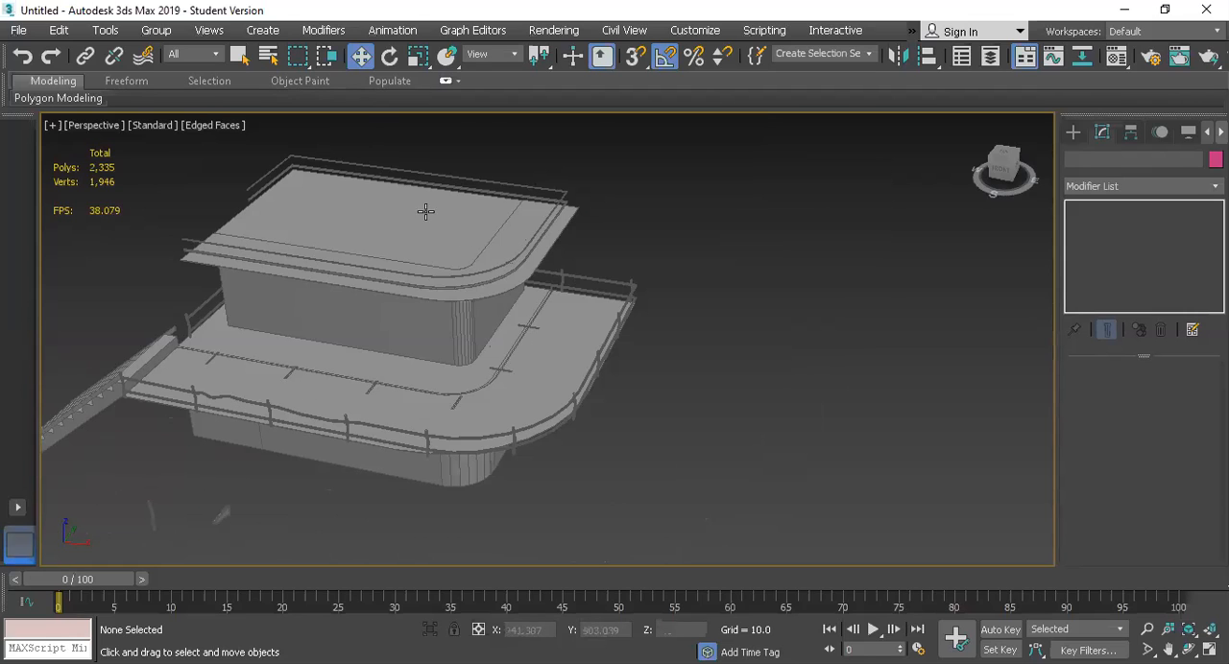
drag(754, 169, 509, 363)
drag(351, 438, 64, 512)
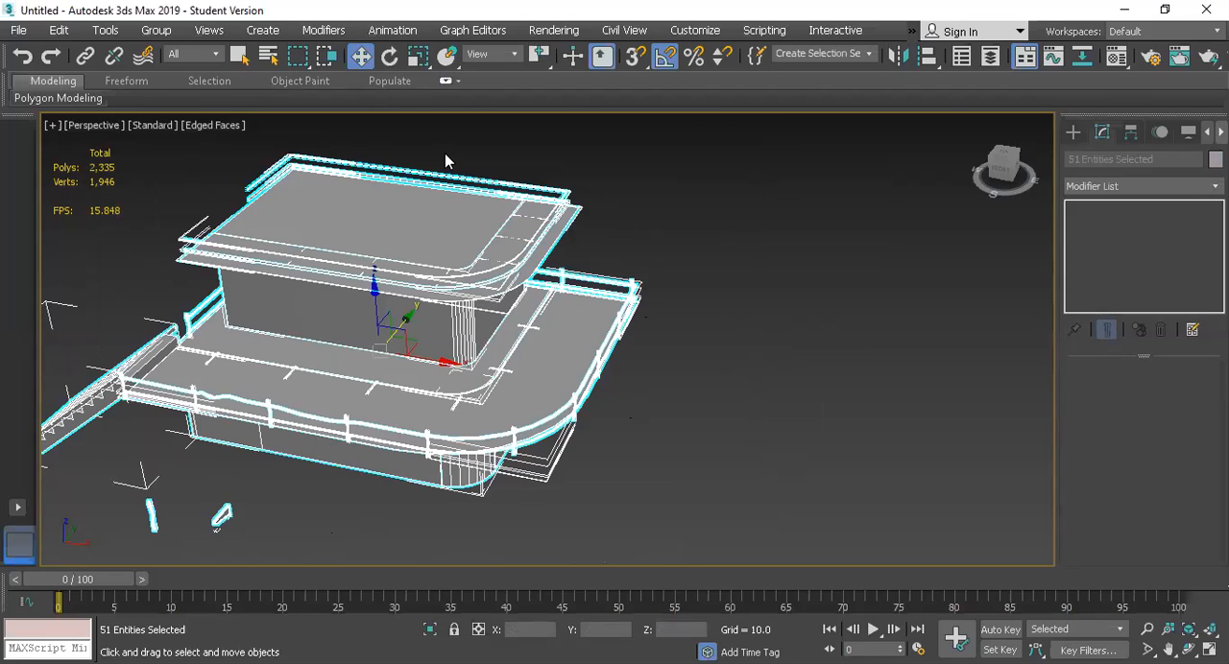
key(z)
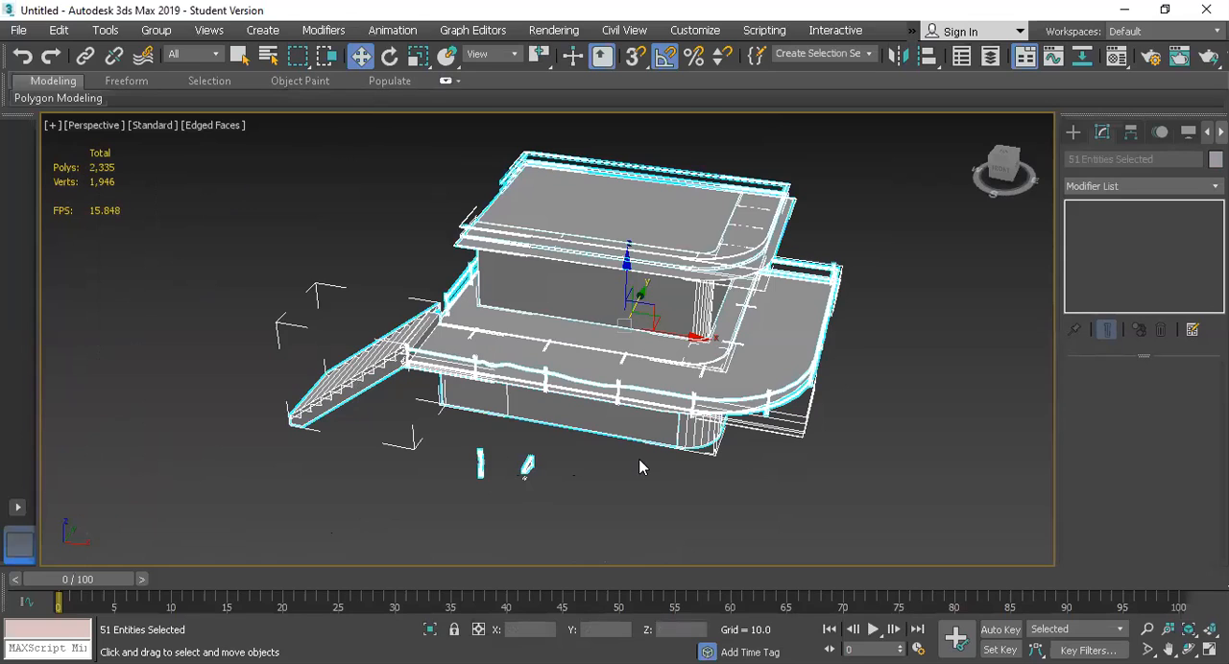
click(515, 447)
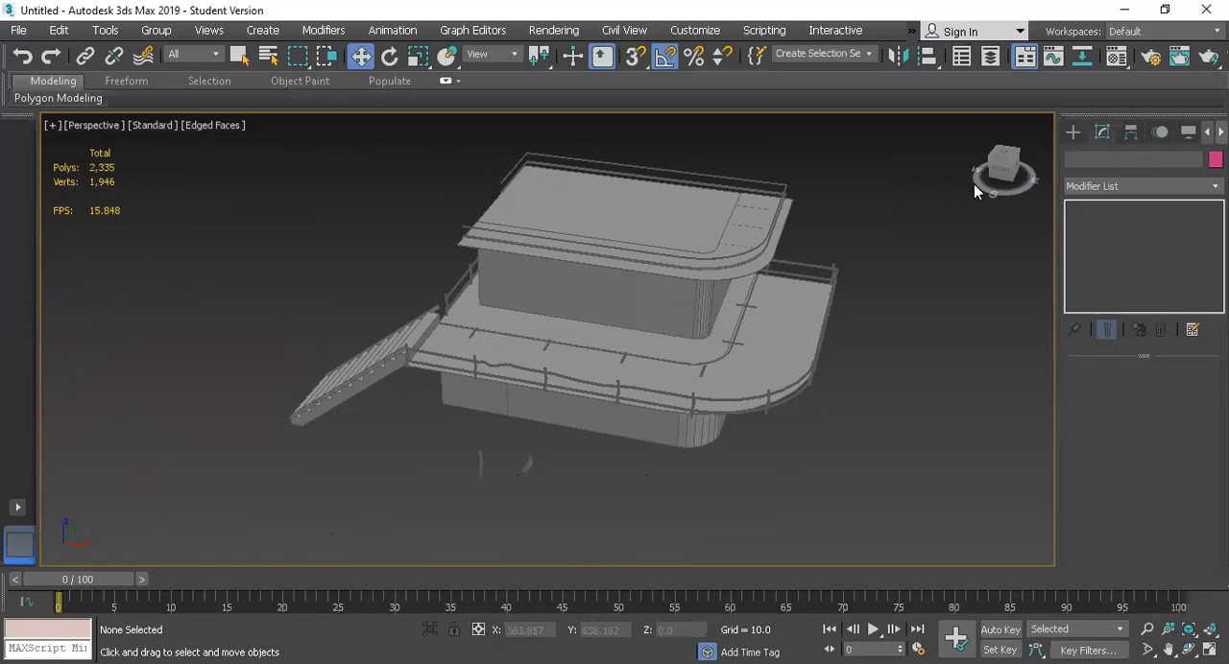
click(992, 165)
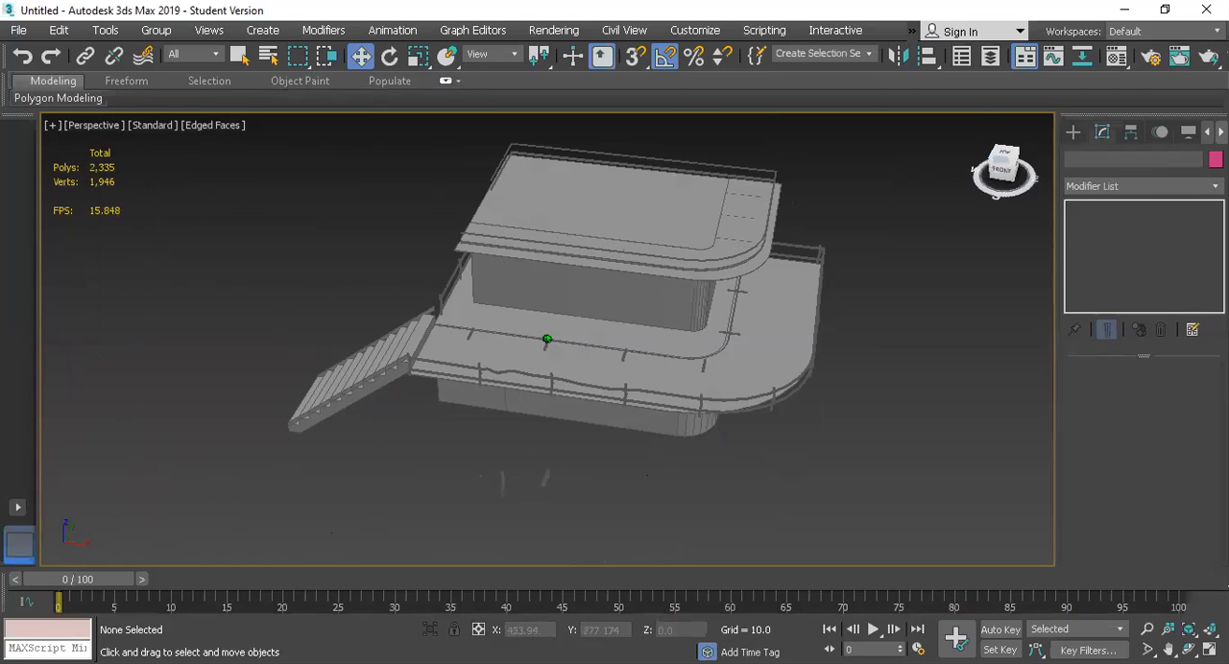
drag(999, 163, 989, 206)
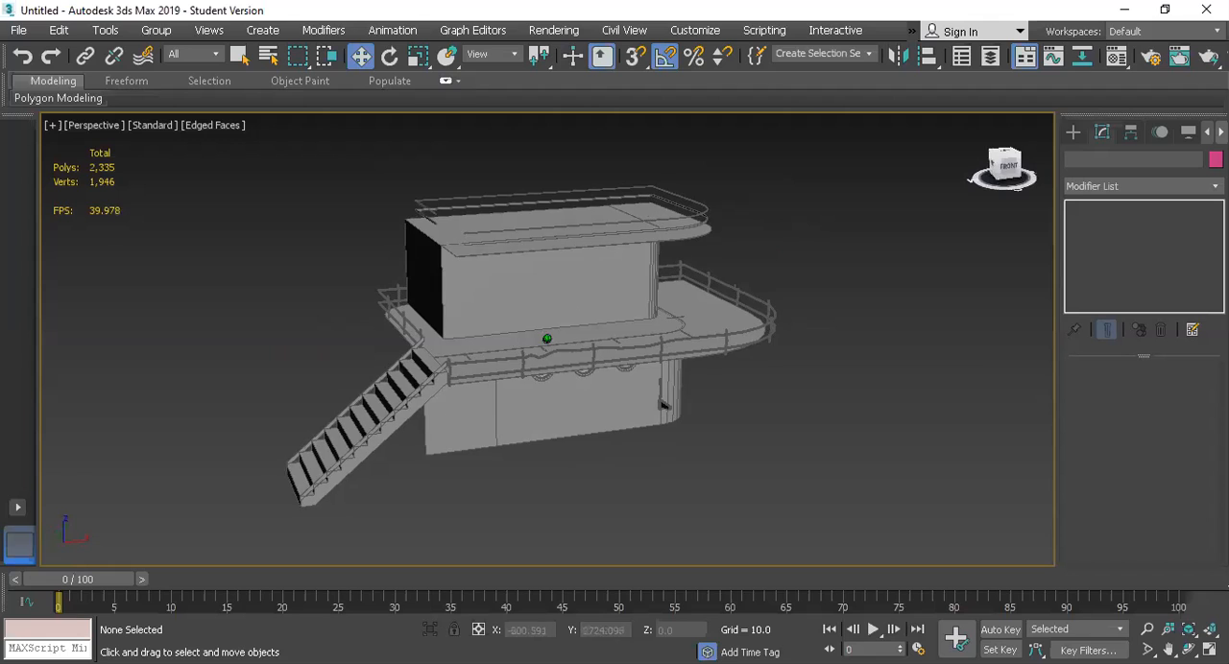
Step: Scale the stair's height along Z to about 80.6% to fit its top end to the deck
scroll(399, 341, up, 3)
click(440, 440)
scroll(423, 451, down, 3)
click(423, 452)
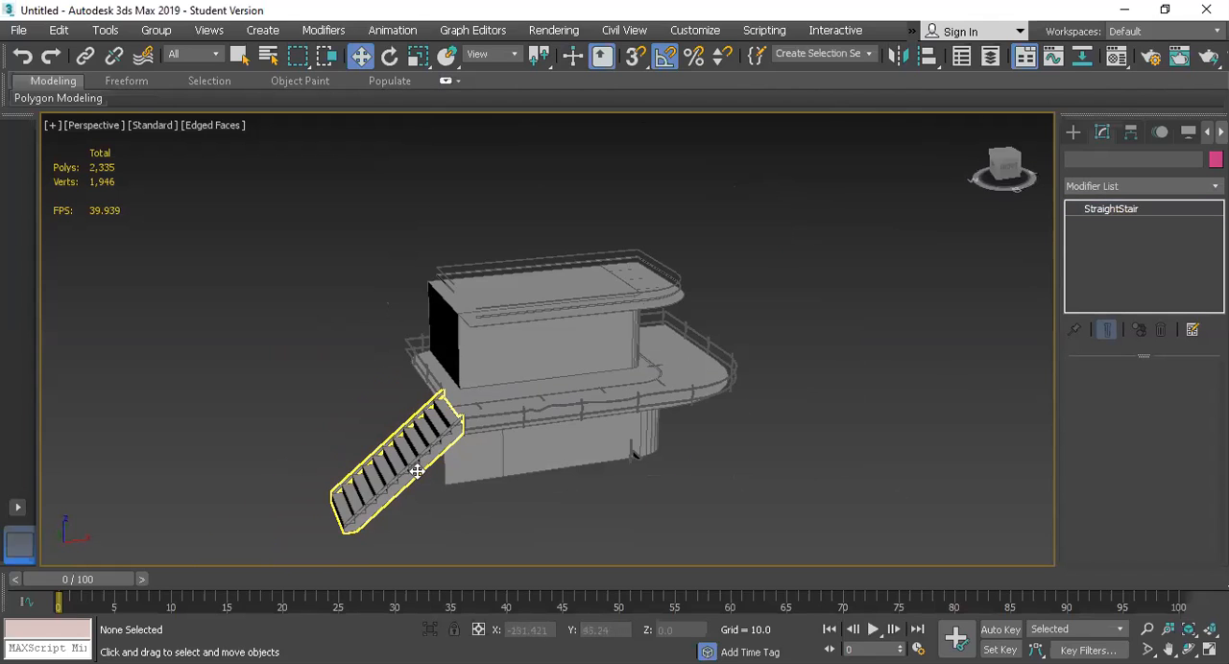
key(r)
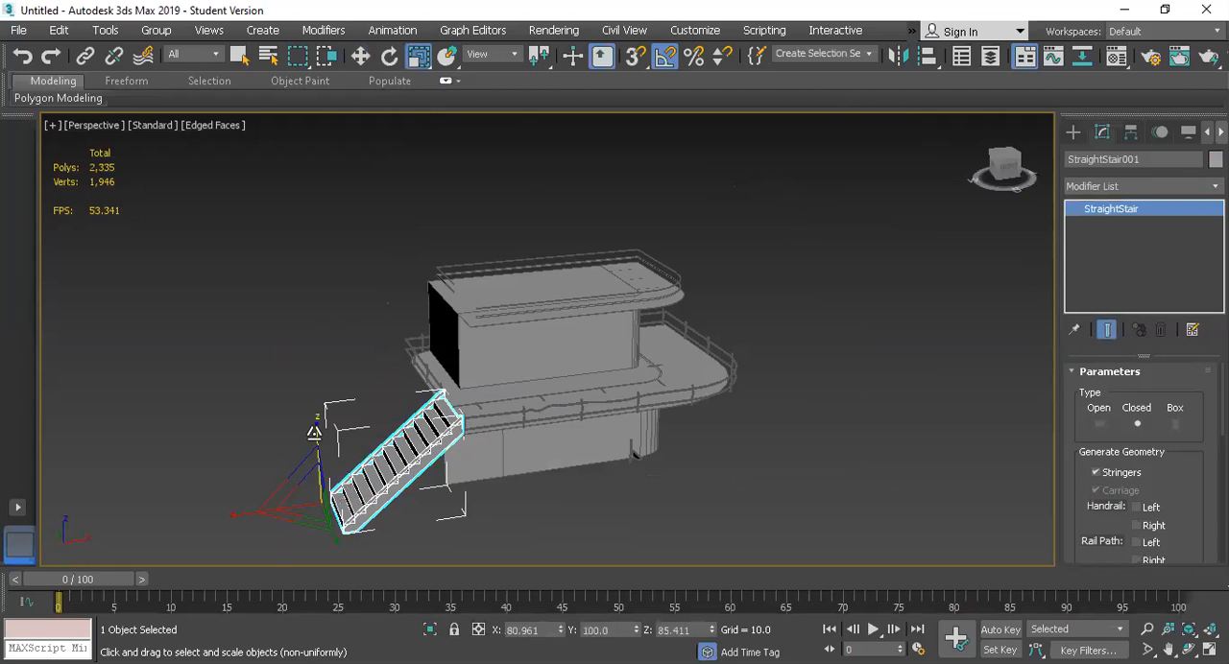
drag(316, 433, 316, 434)
scroll(316, 437, up, 5)
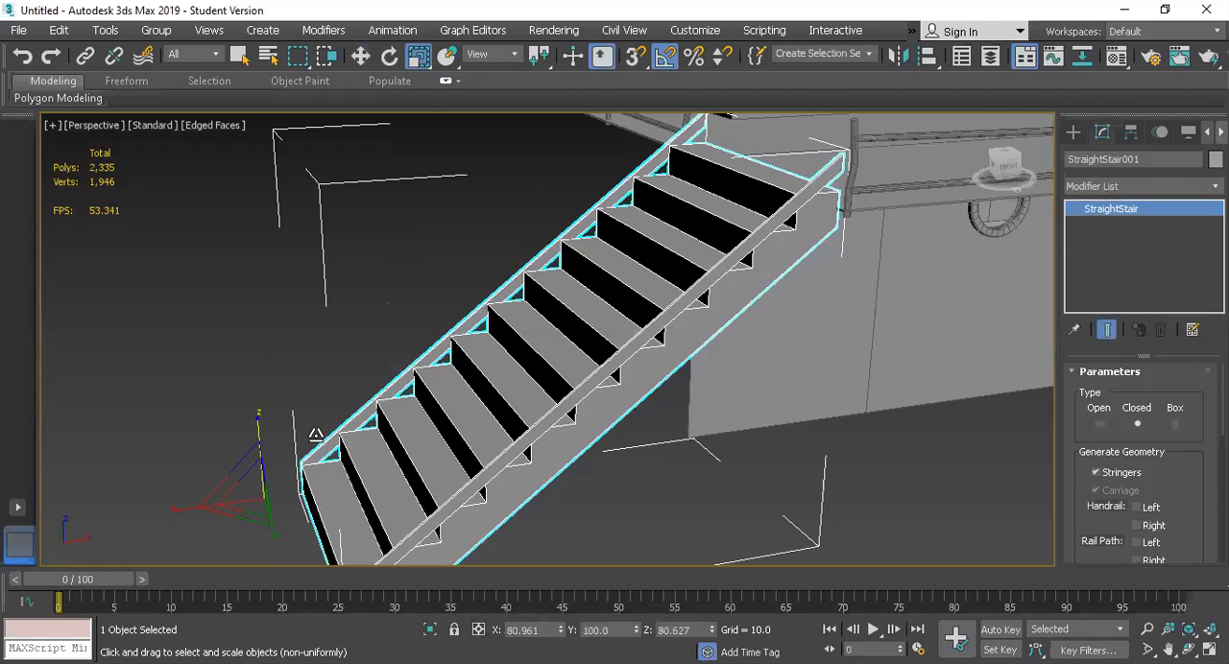
scroll(316, 437, down, 4)
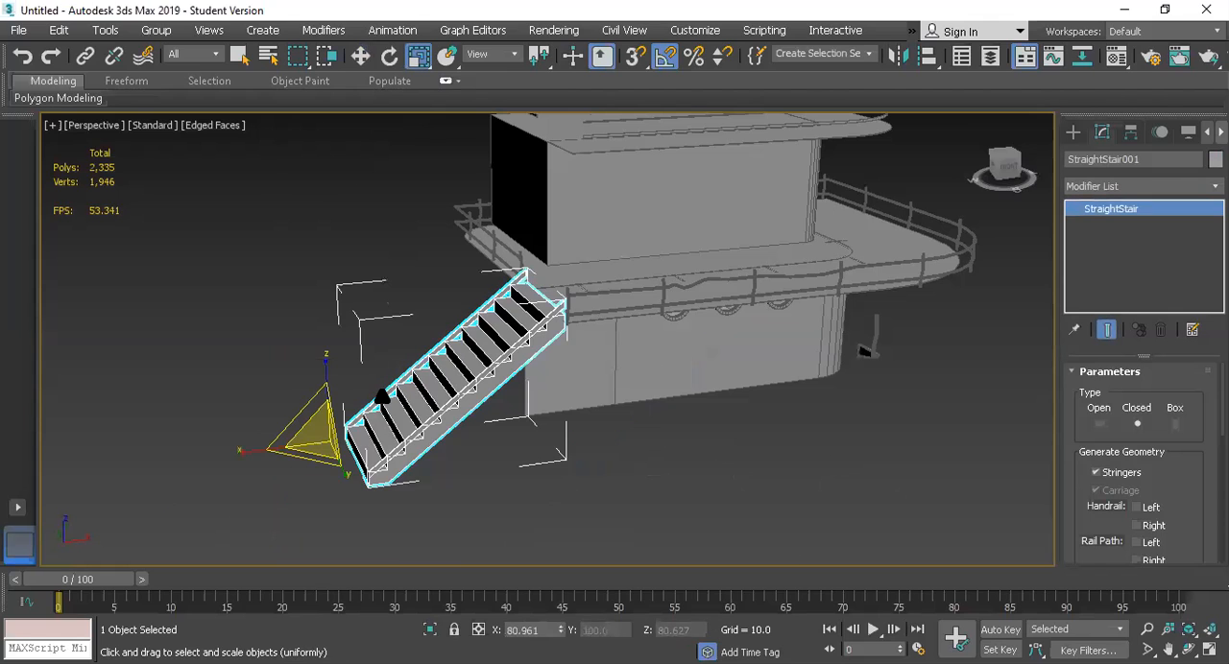
click(592, 428)
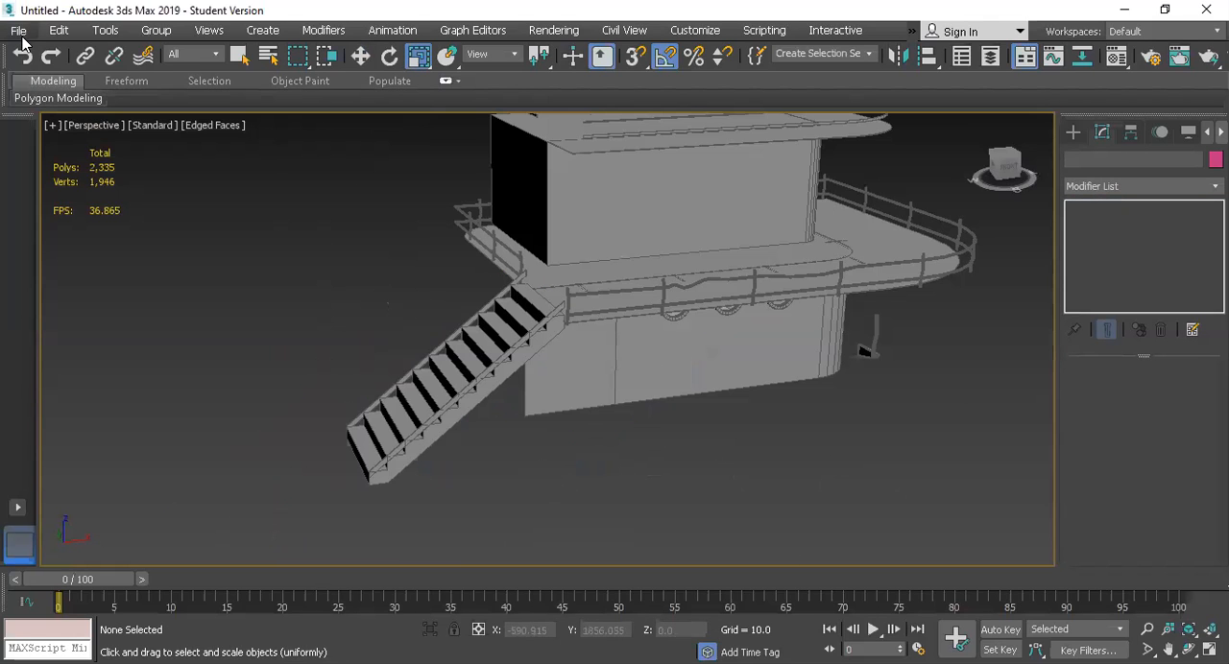